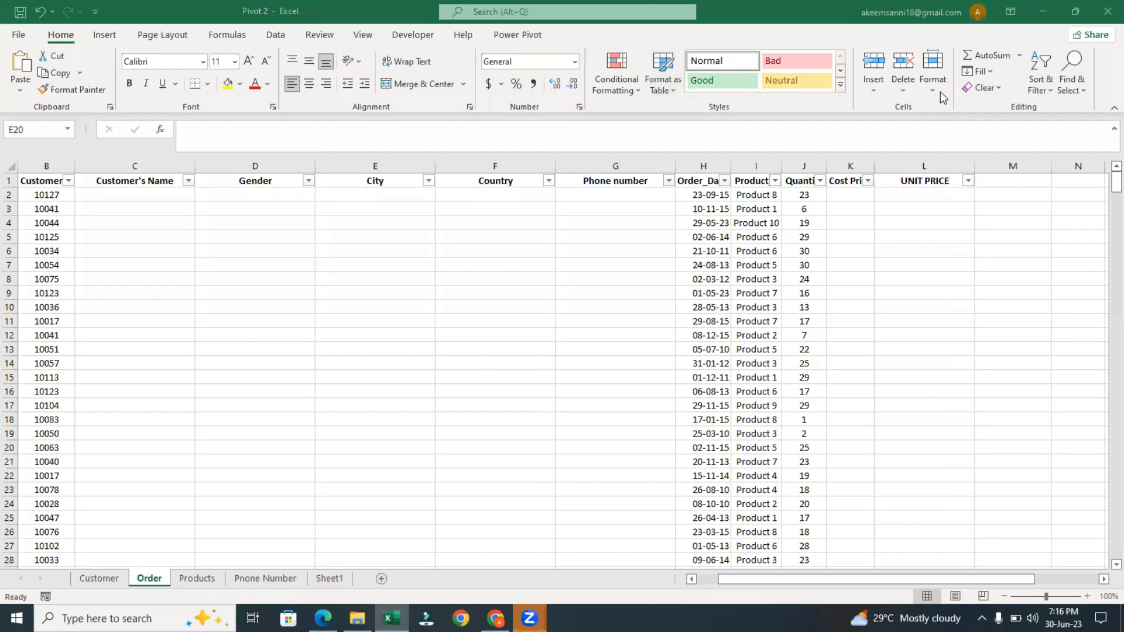
click(412, 168)
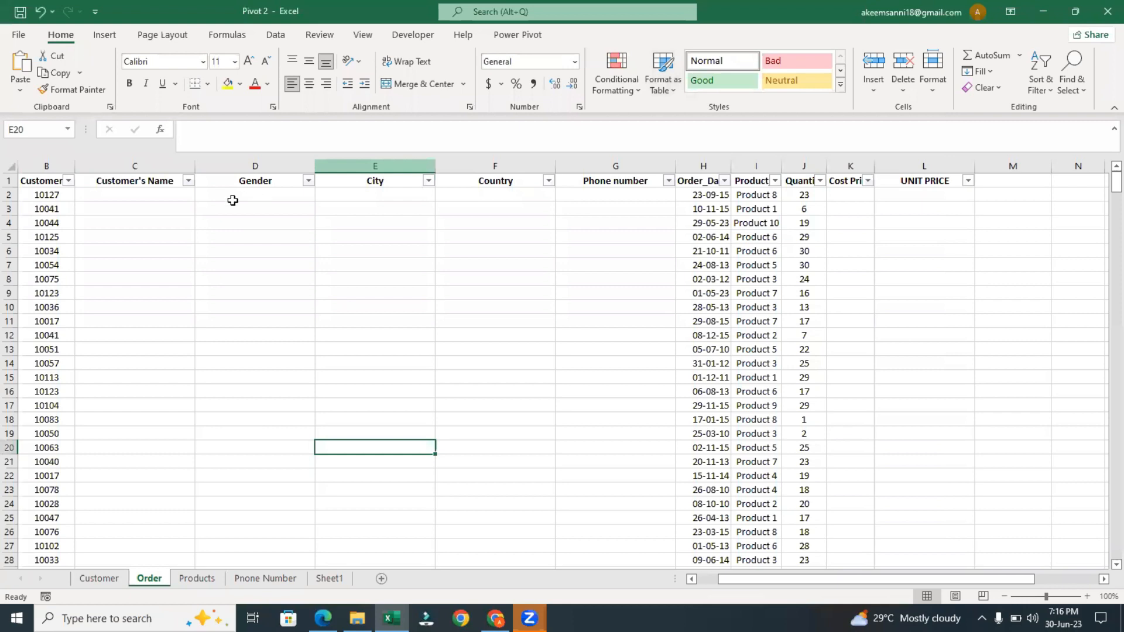
click(134, 221)
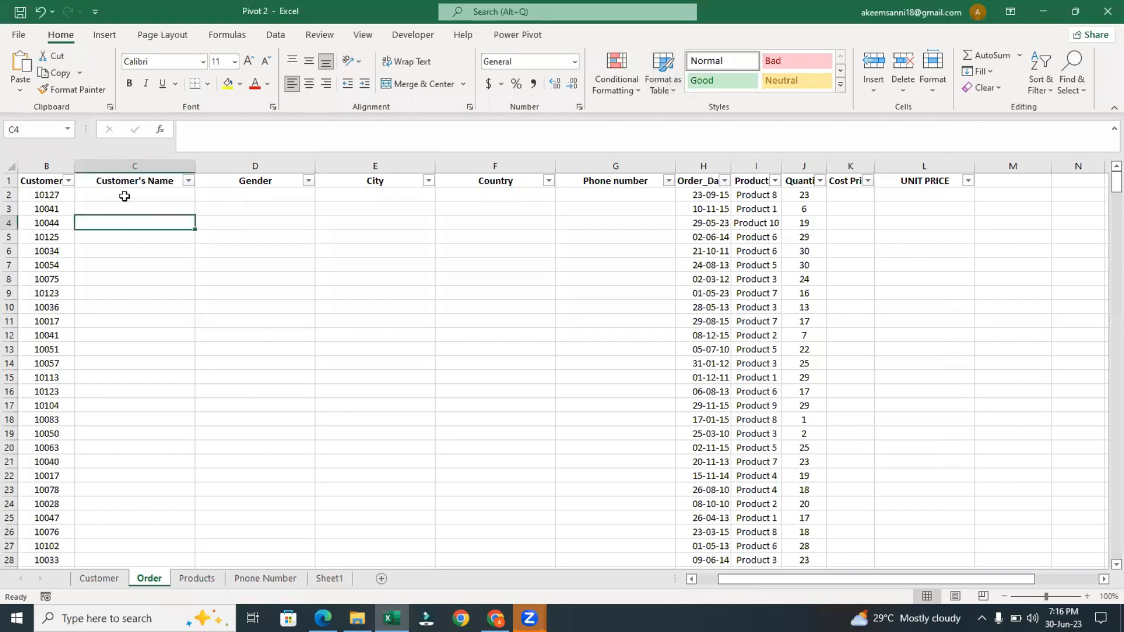
click(124, 196)
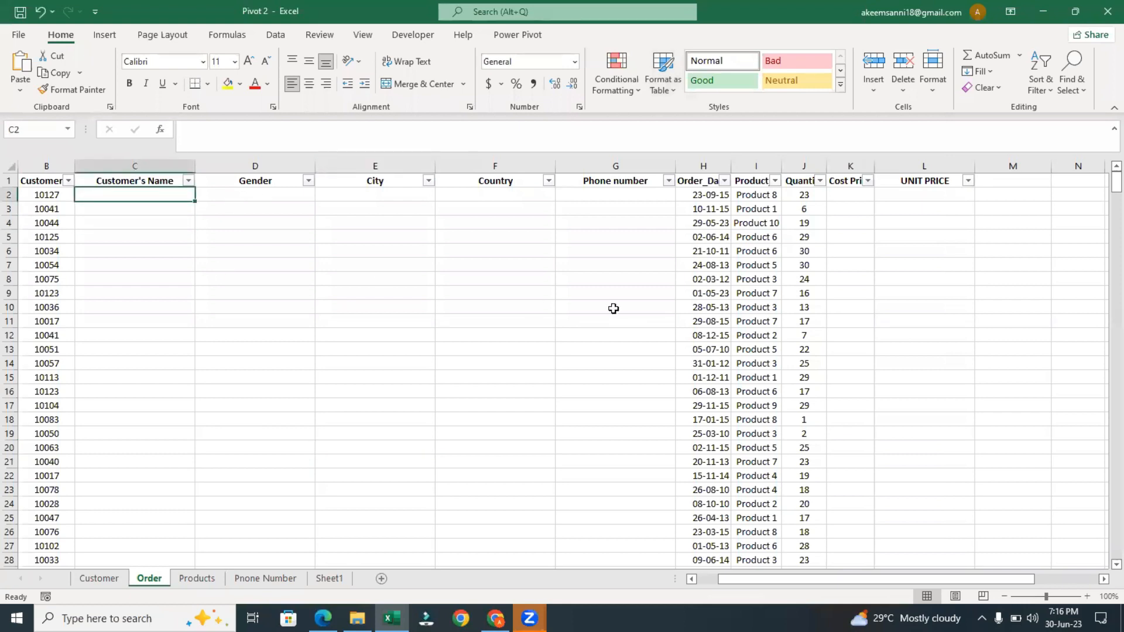
click(1109, 230)
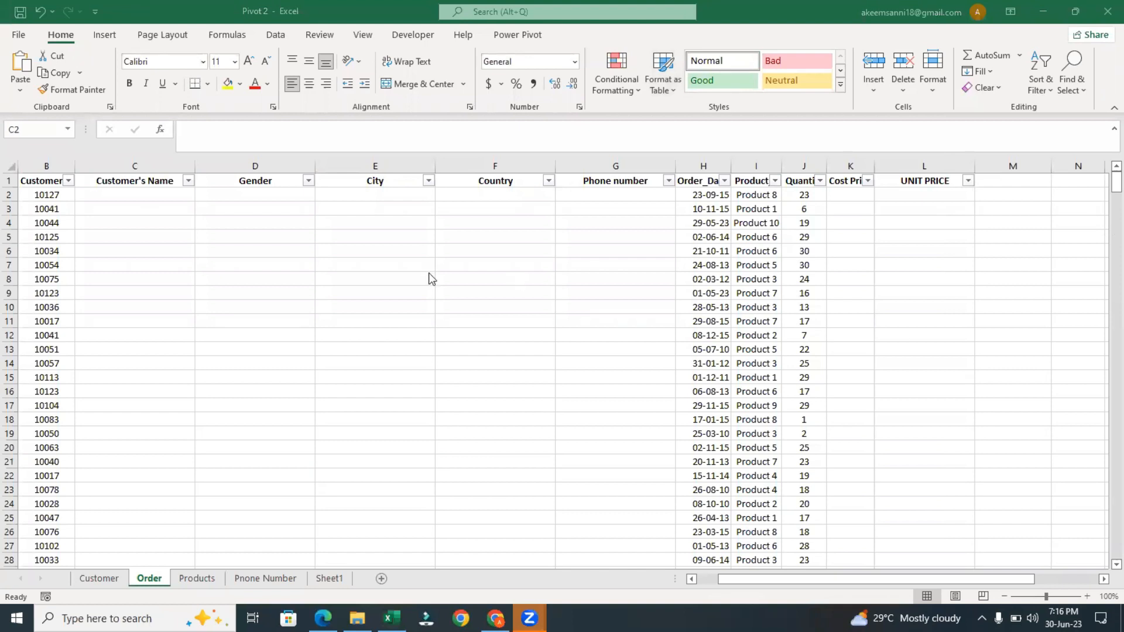
click(111, 195)
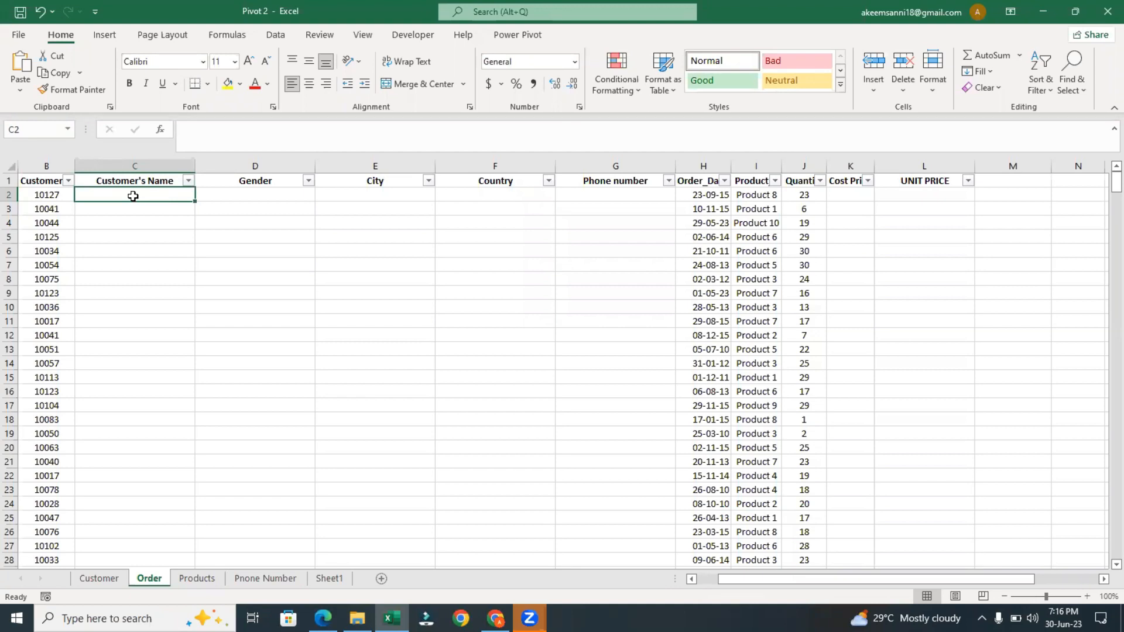
click(223, 246)
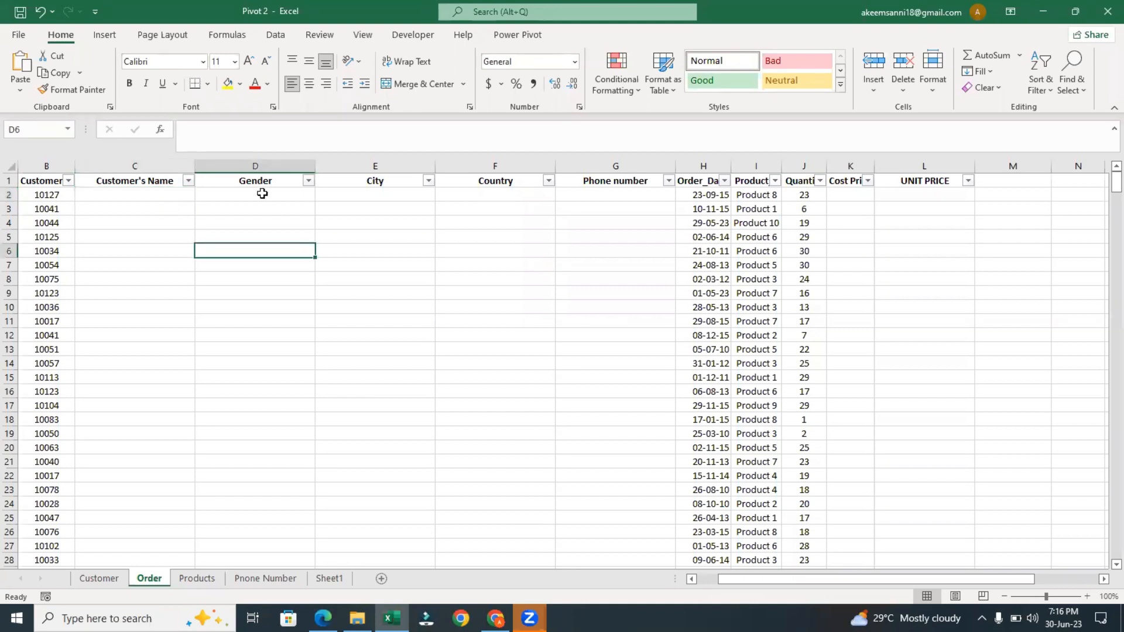
click(262, 194)
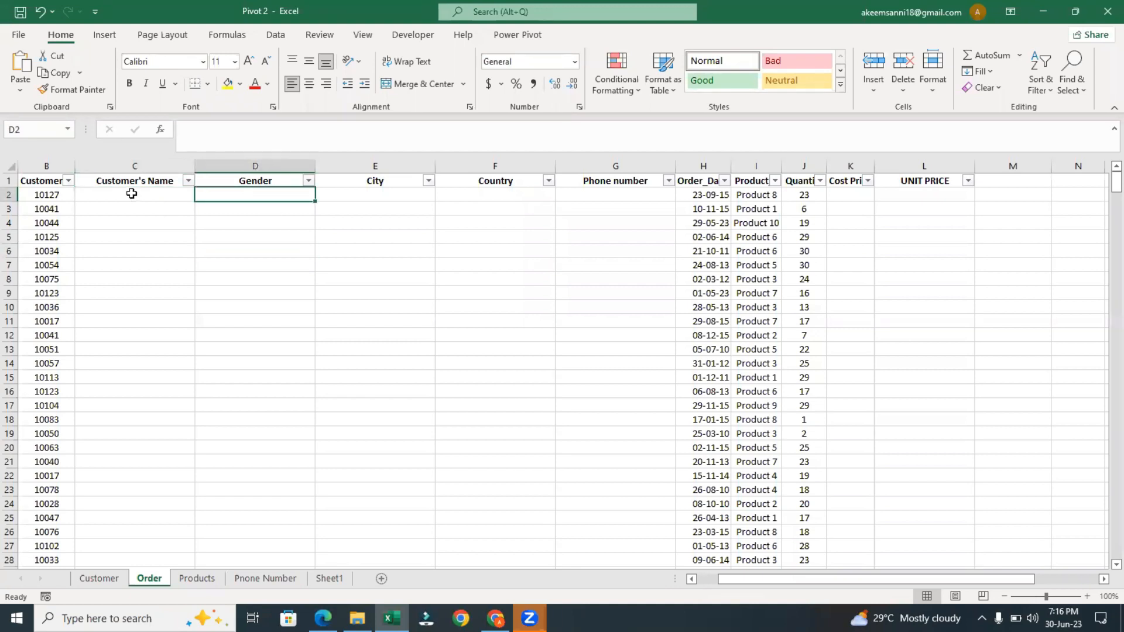
click(131, 194)
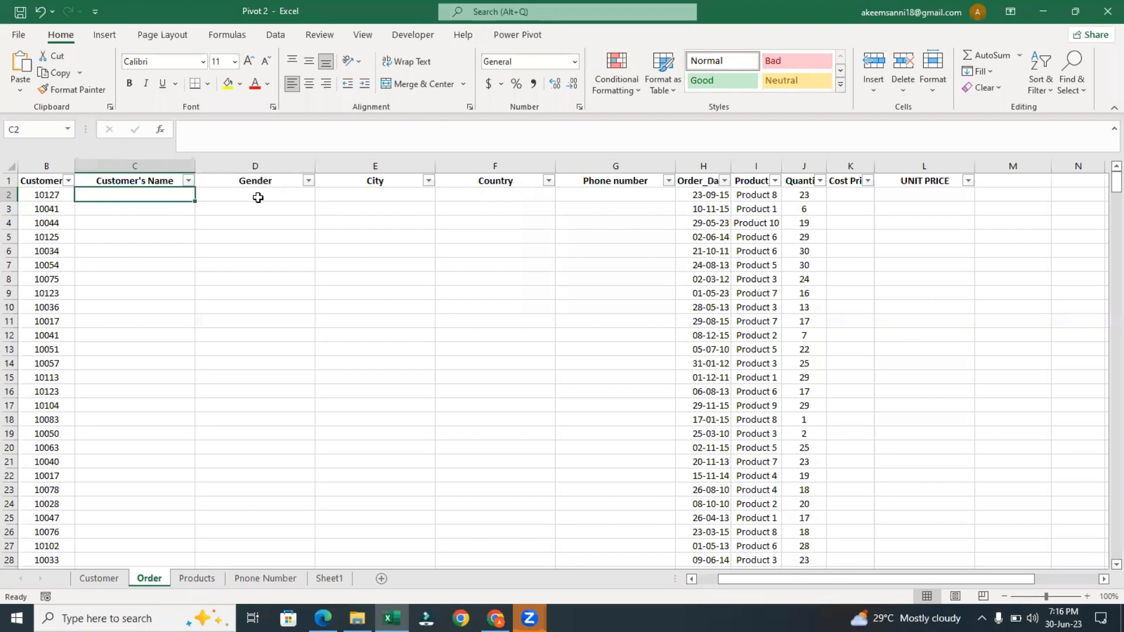
key(Right)
key(Left)
click(442, 366)
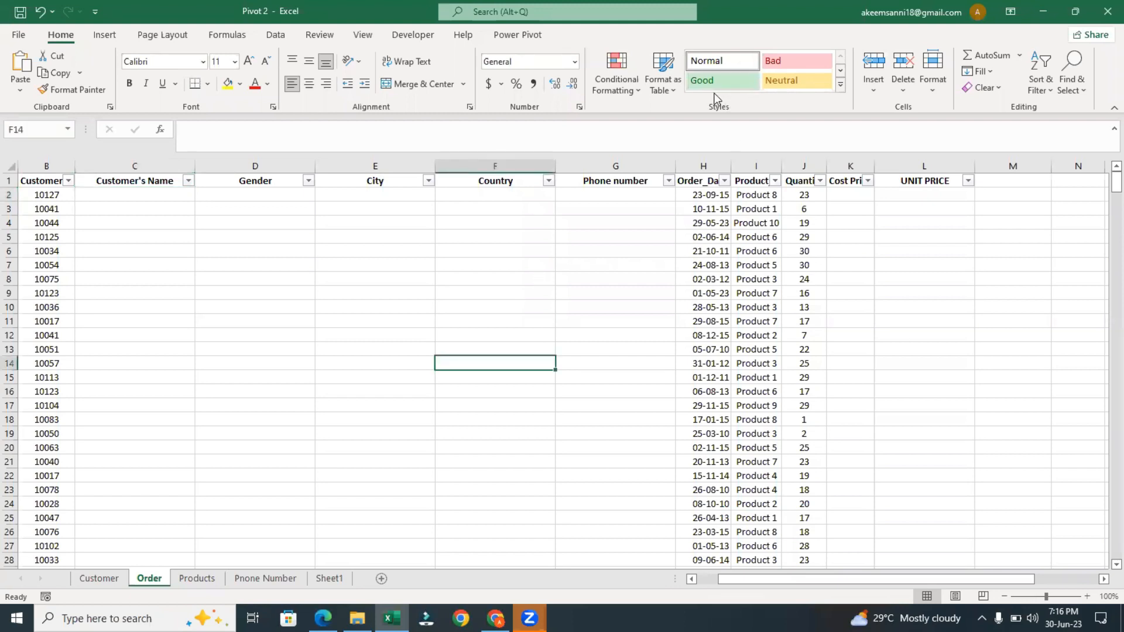
click(566, 193)
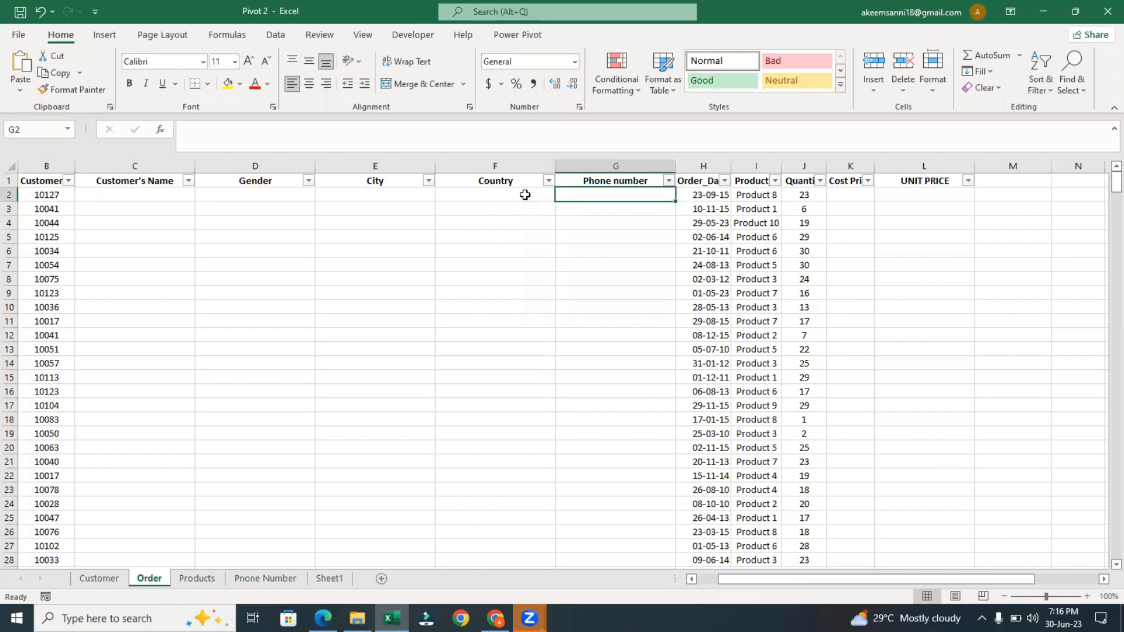
click(519, 193)
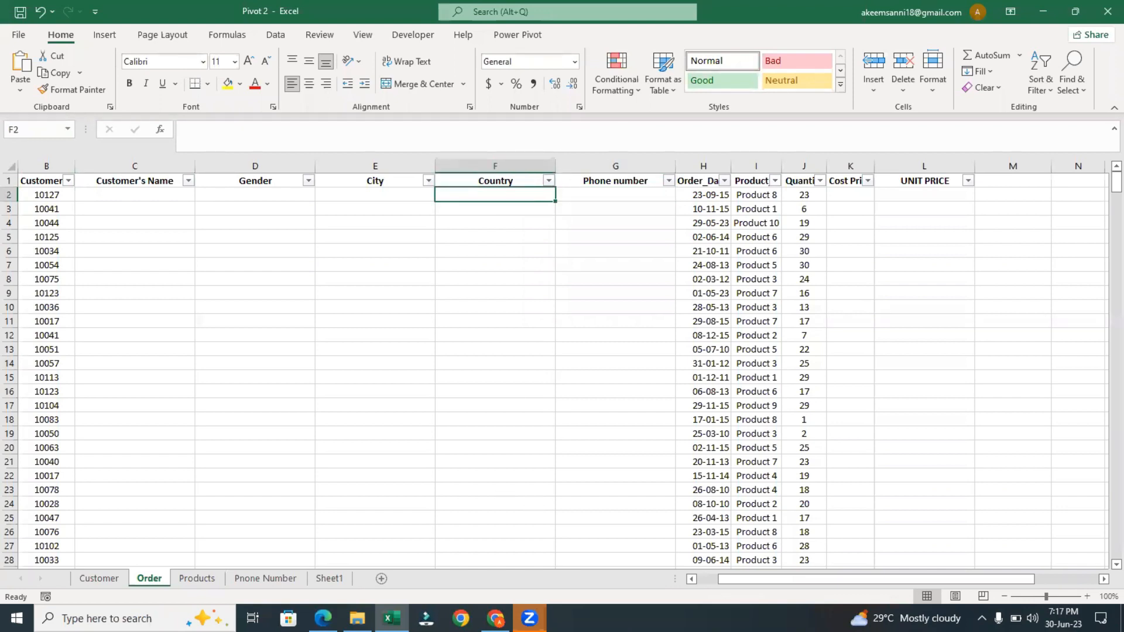
Switch to Chrome and open the Shared with me list in Google Drive.
click(495, 618)
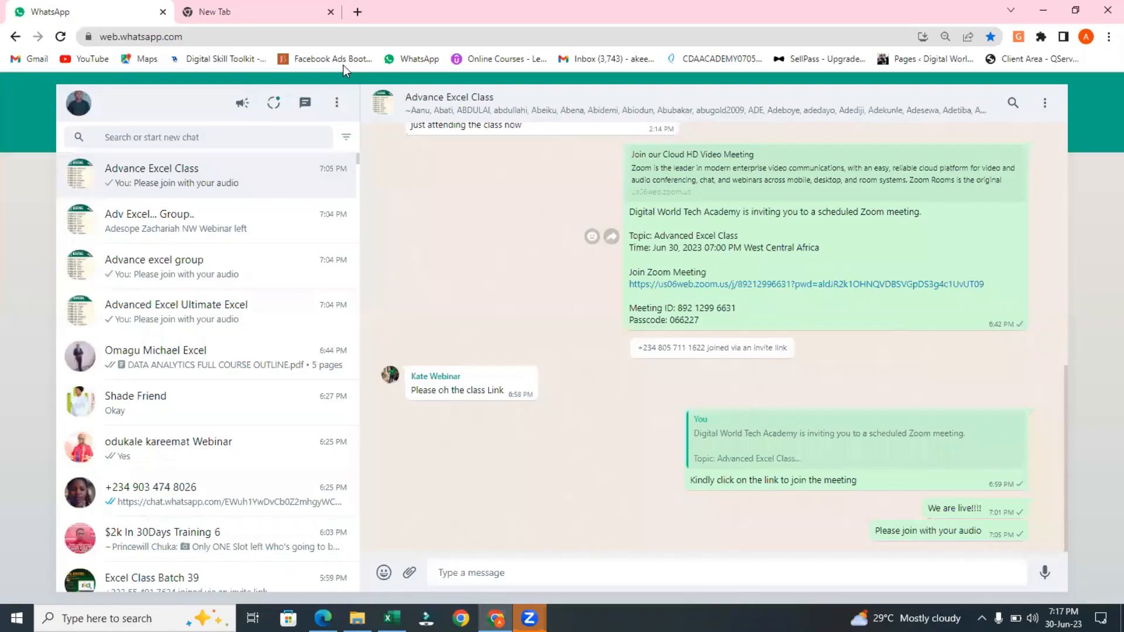
click(270, 9)
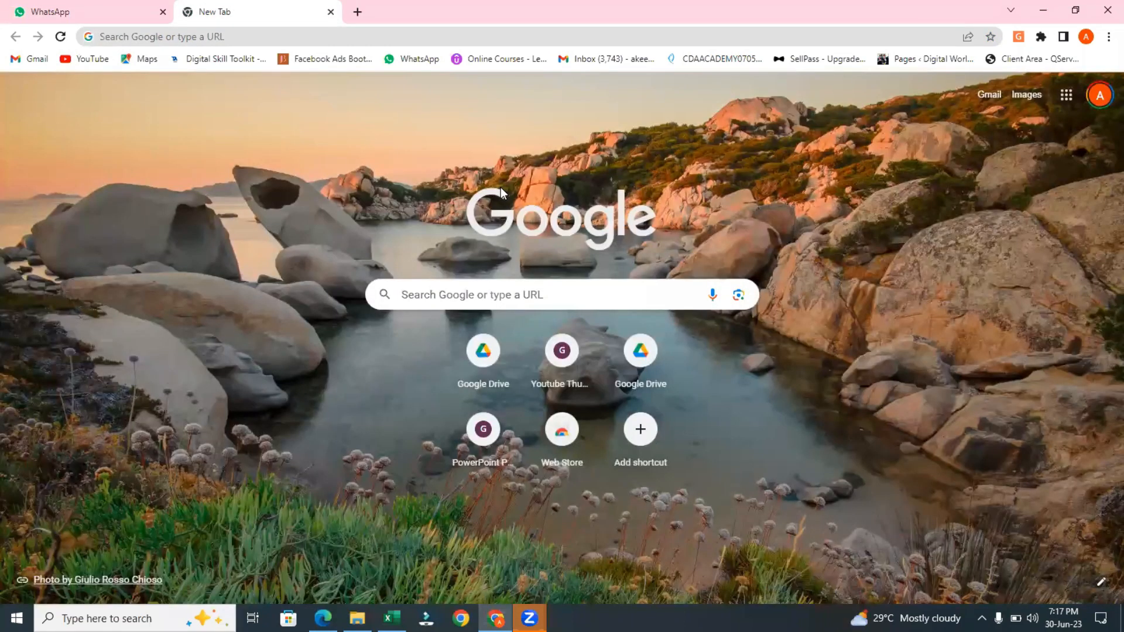
click(818, 109)
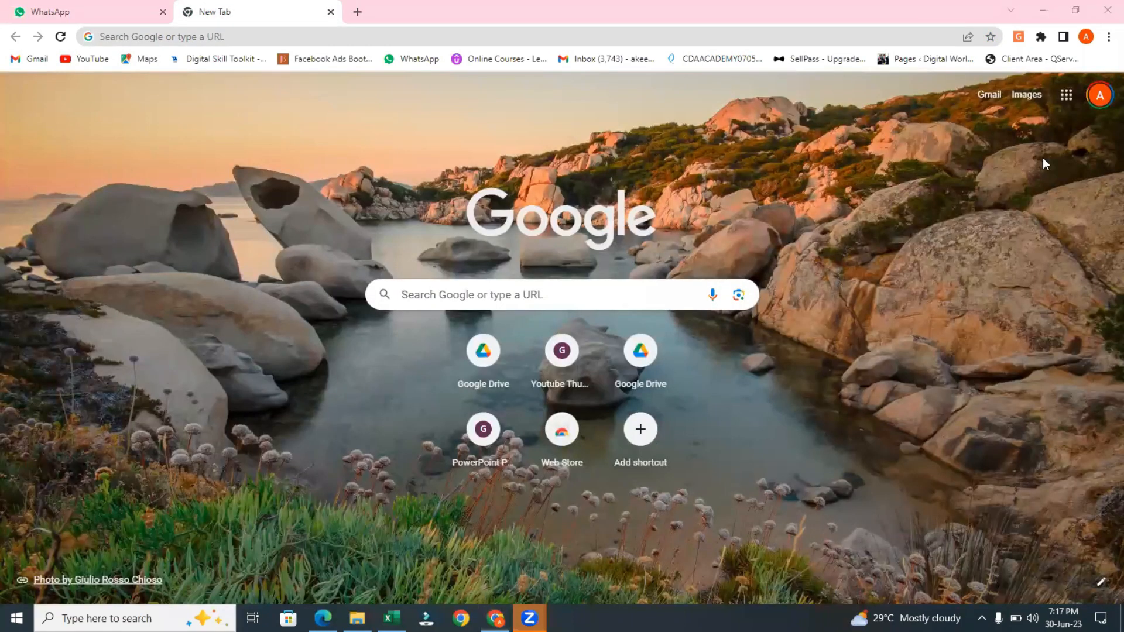
click(1066, 109)
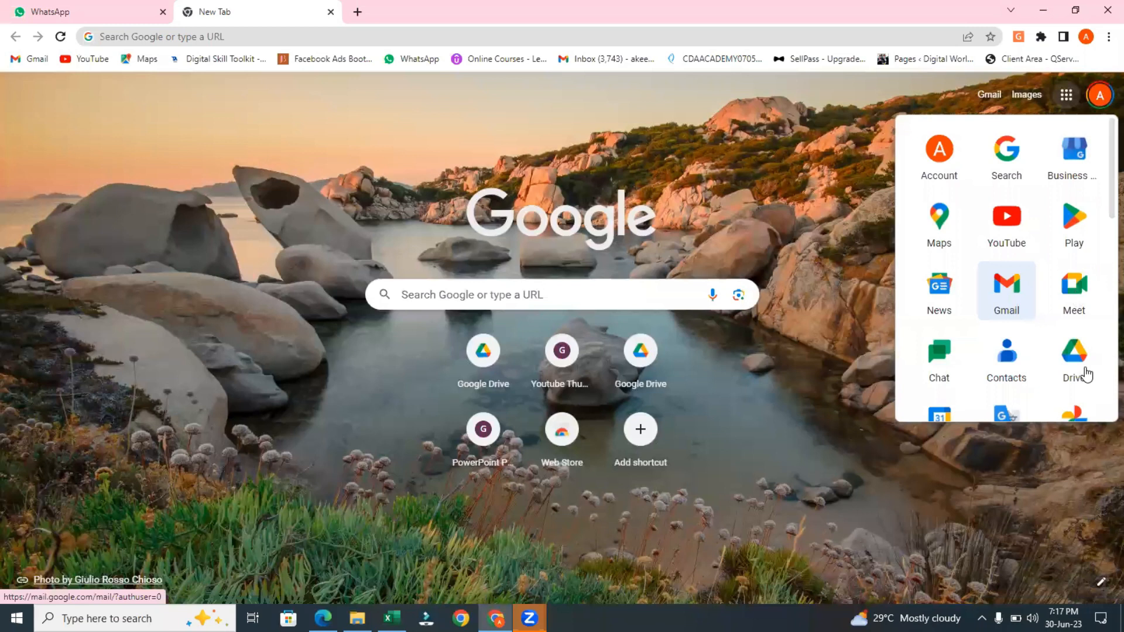
click(1081, 375)
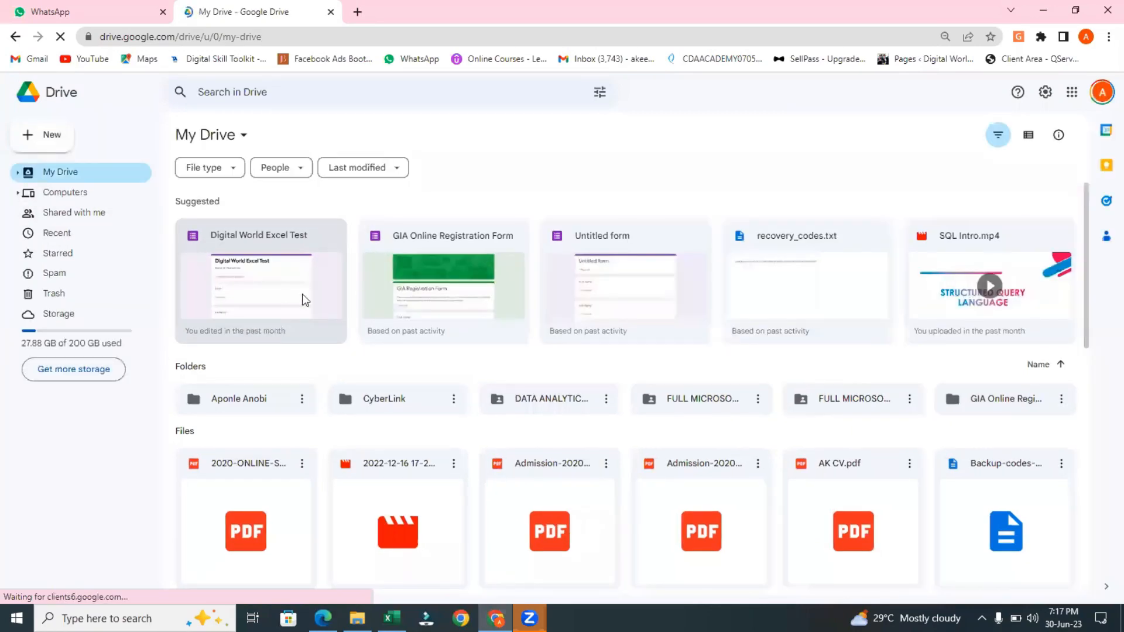
click(76, 215)
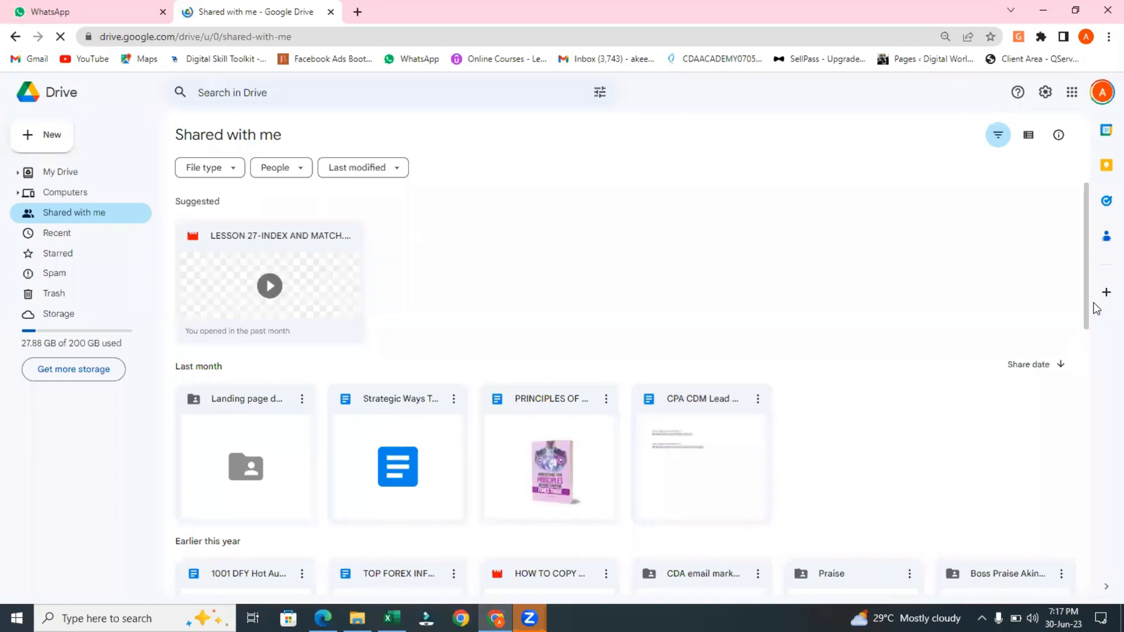
Open the shared ULTIMATE EXCEL COURSE folder and look through its lesson files down to the end of the list.
drag(1085, 298, 1094, 433)
scroll(421, 527, down, 2)
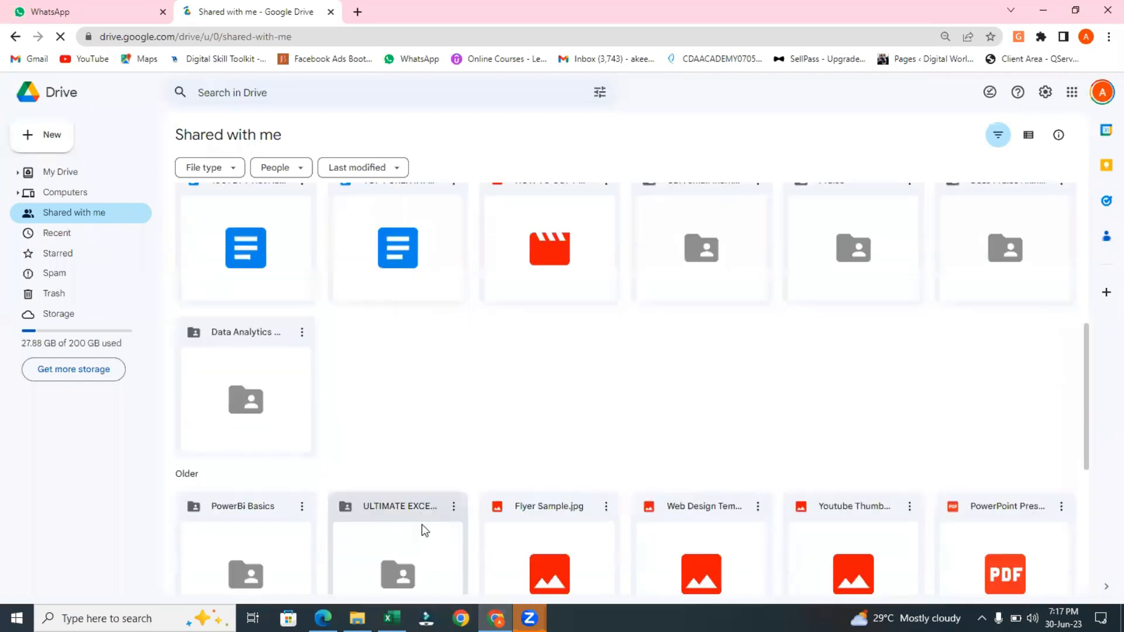
click(406, 513)
double_click(405, 513)
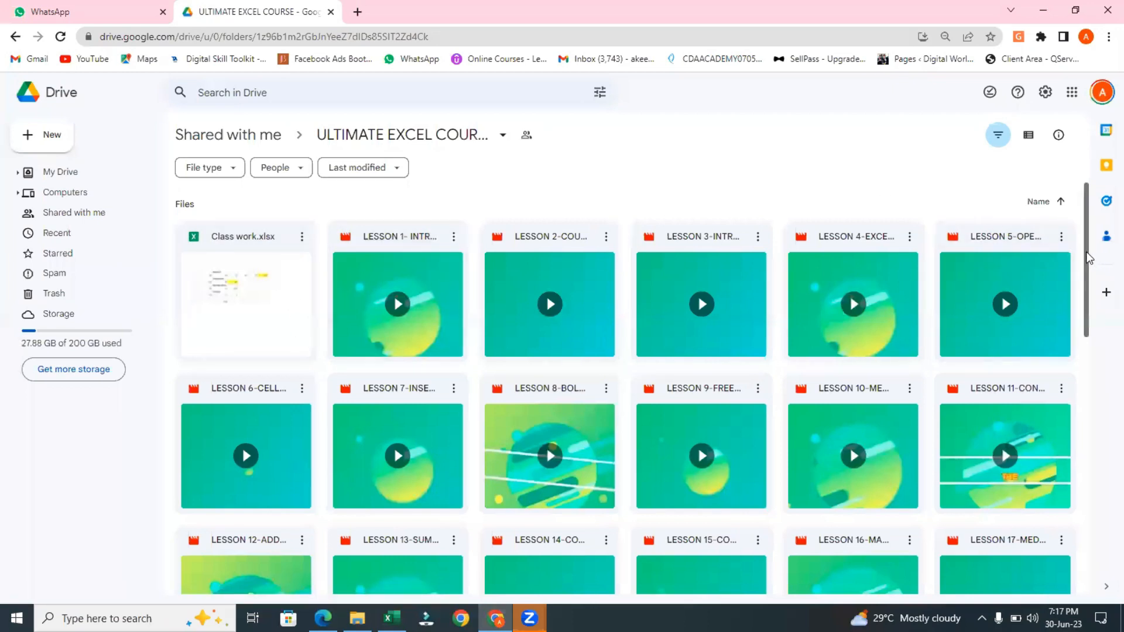
drag(1087, 259, 1105, 570)
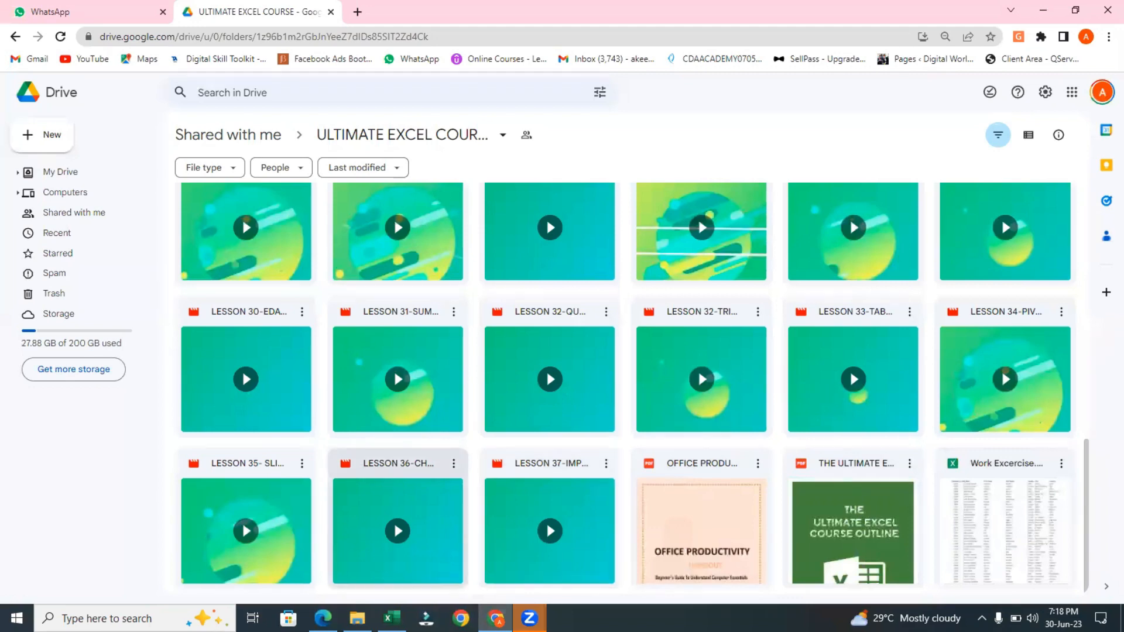
Switch back to the Pivot 2 workbook in Excel and select the Customer's Name header on the Order sheet.
mouse_move(392, 616)
click(407, 567)
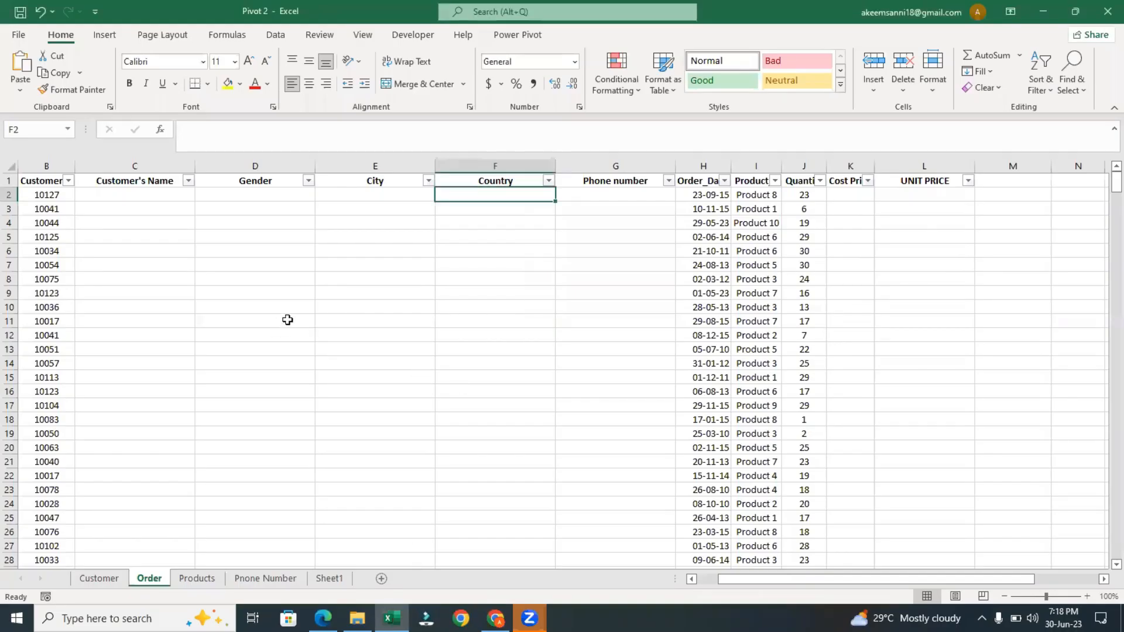
click(287, 320)
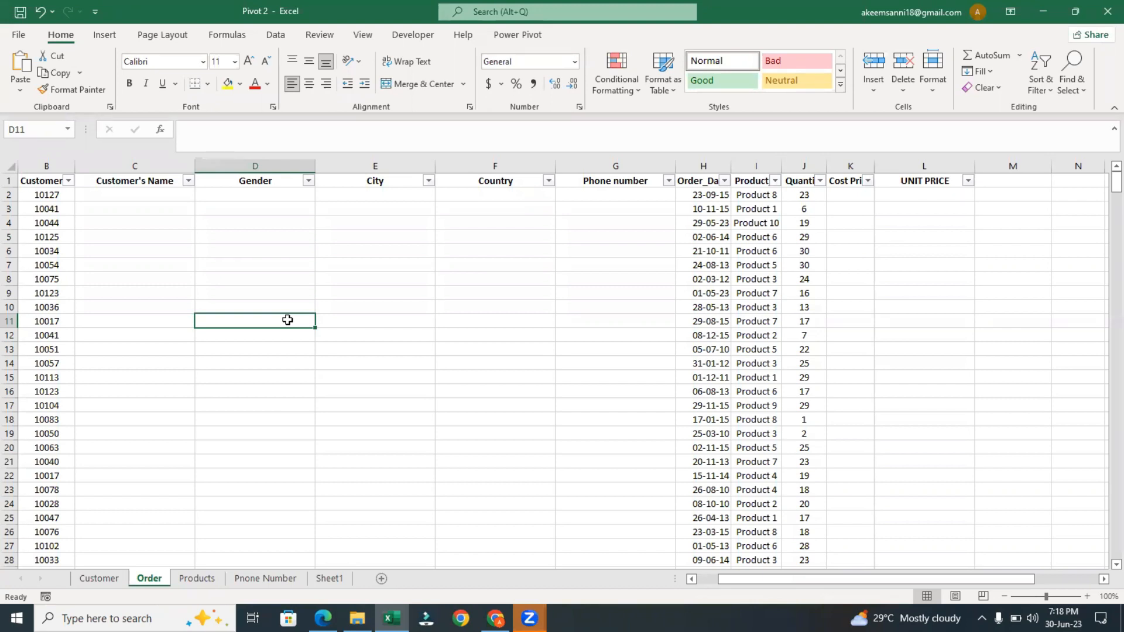
click(125, 194)
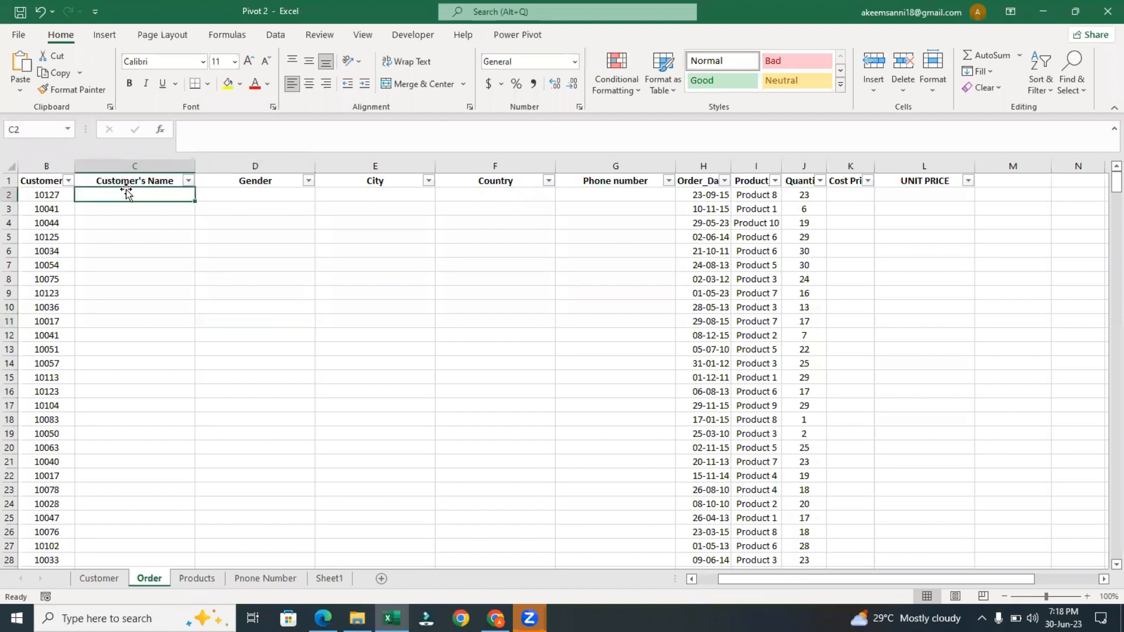
click(131, 159)
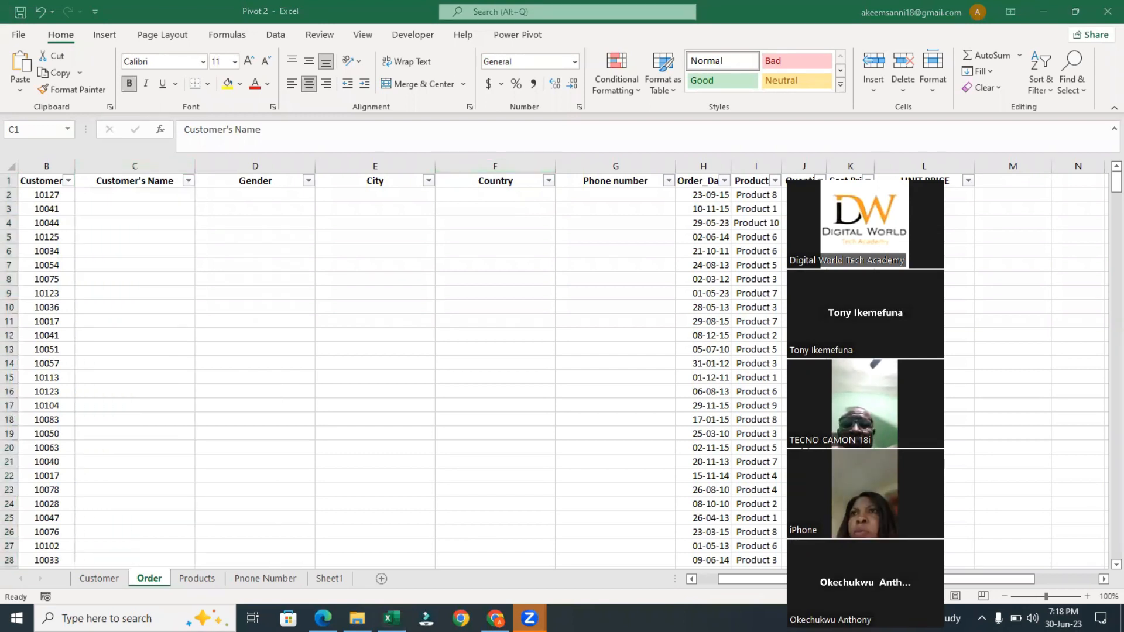
drag(865, 193, 775, 182)
click(722, 168)
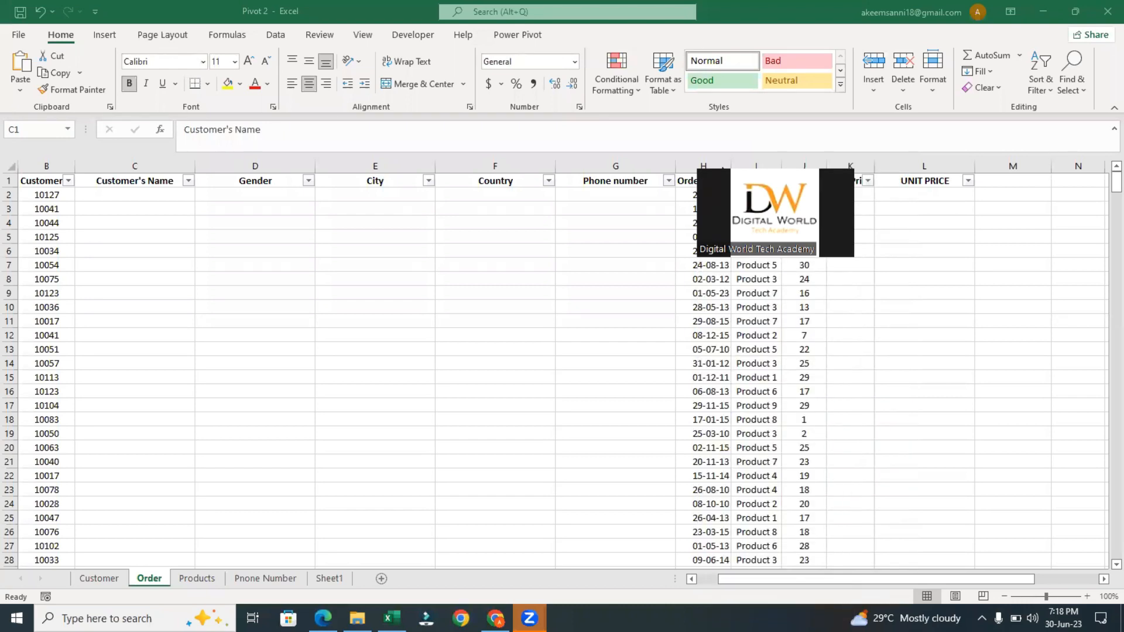
click(722, 167)
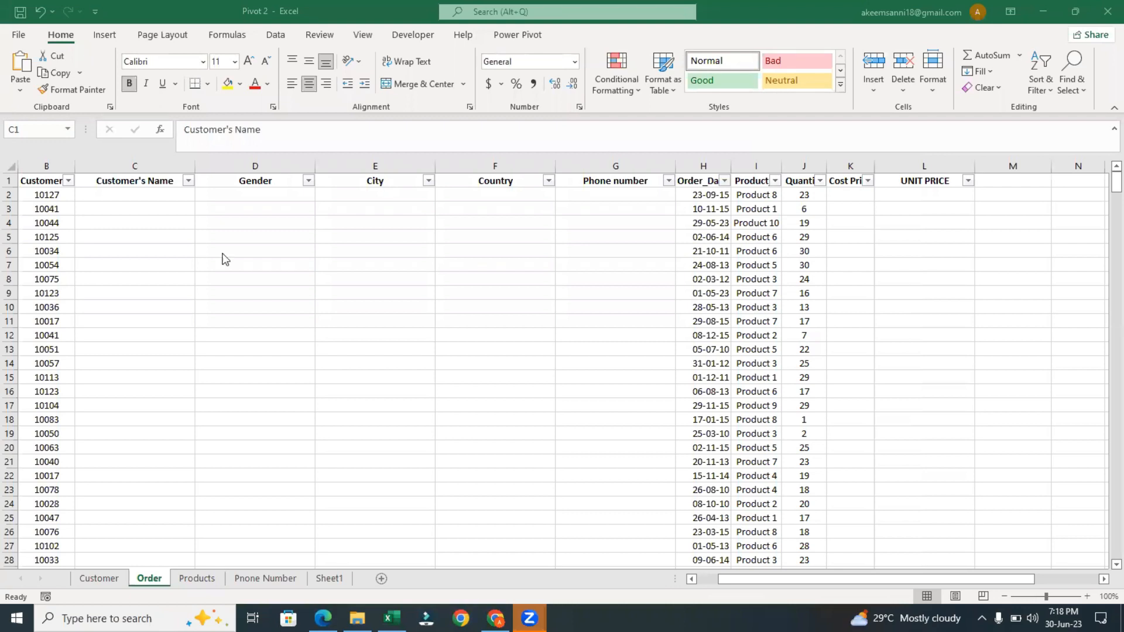
Hide columns C to G, from Customer's Name through Phone number, on the Order sheet.
click(157, 165)
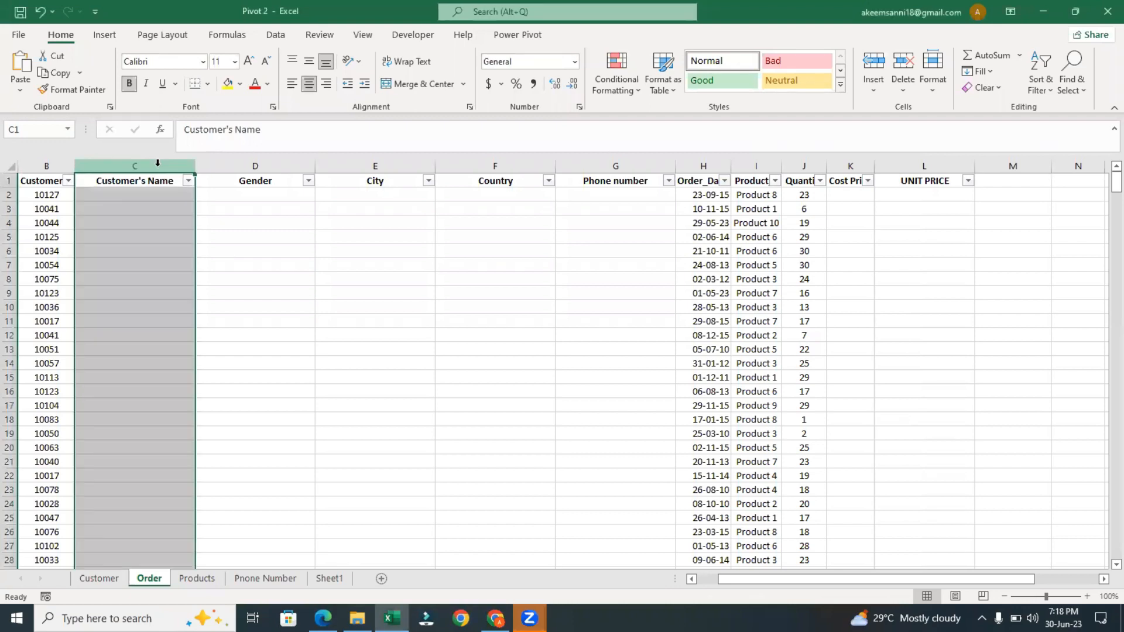
shift+click(640, 165)
right_click(642, 166)
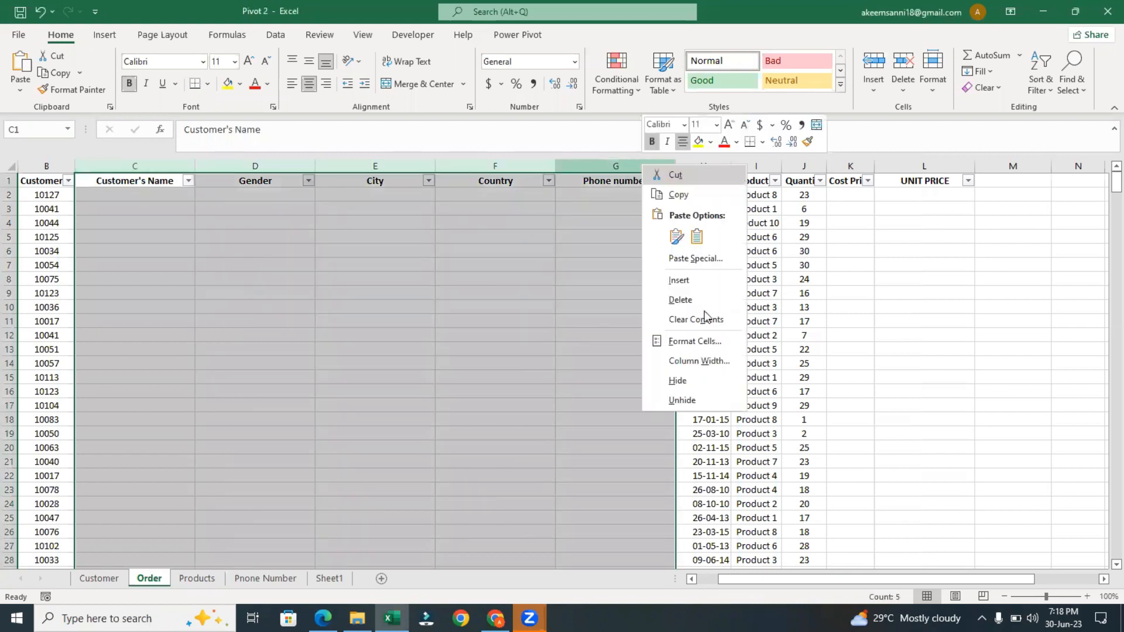
click(690, 378)
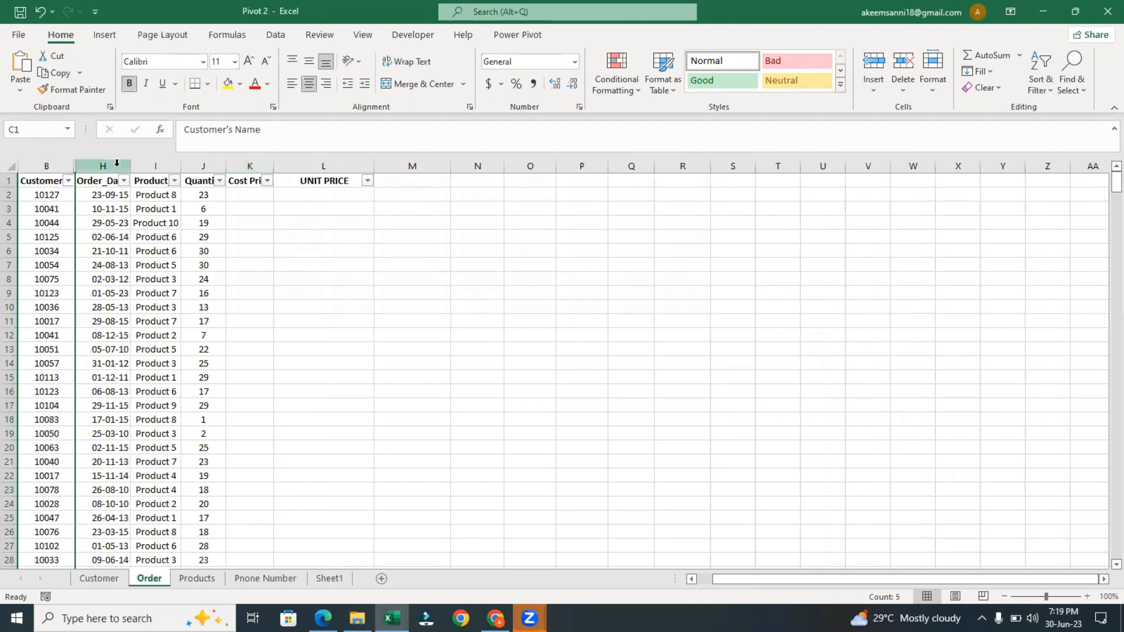
click(392, 312)
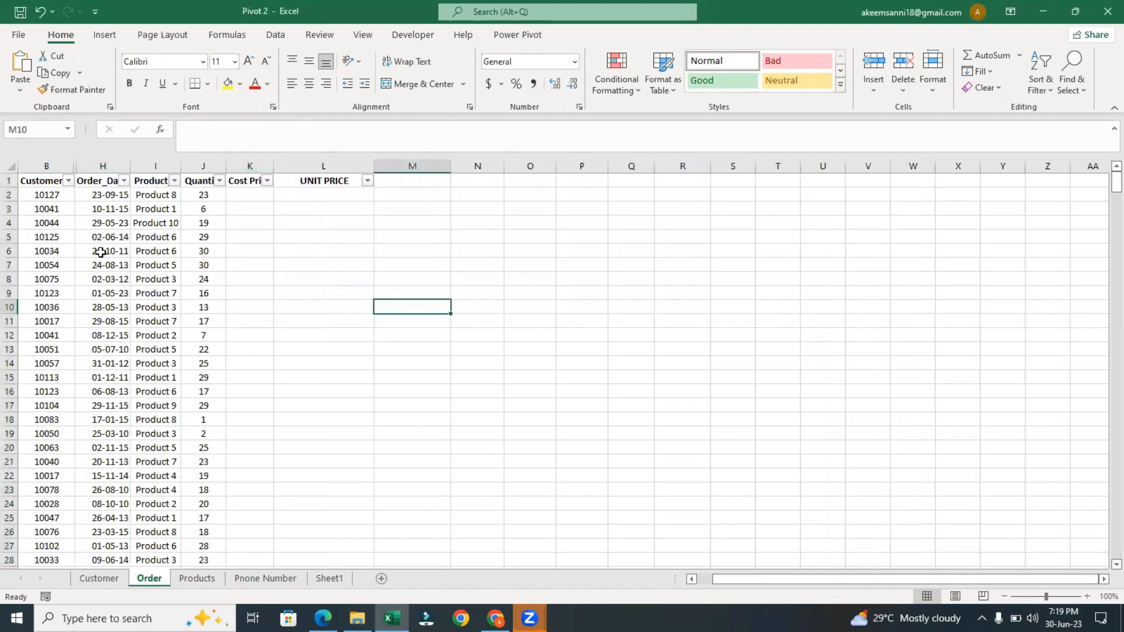
Review the remaining fields of the first order on the Order sheet, from Order_# across to UNIT PRICE.
click(47, 195)
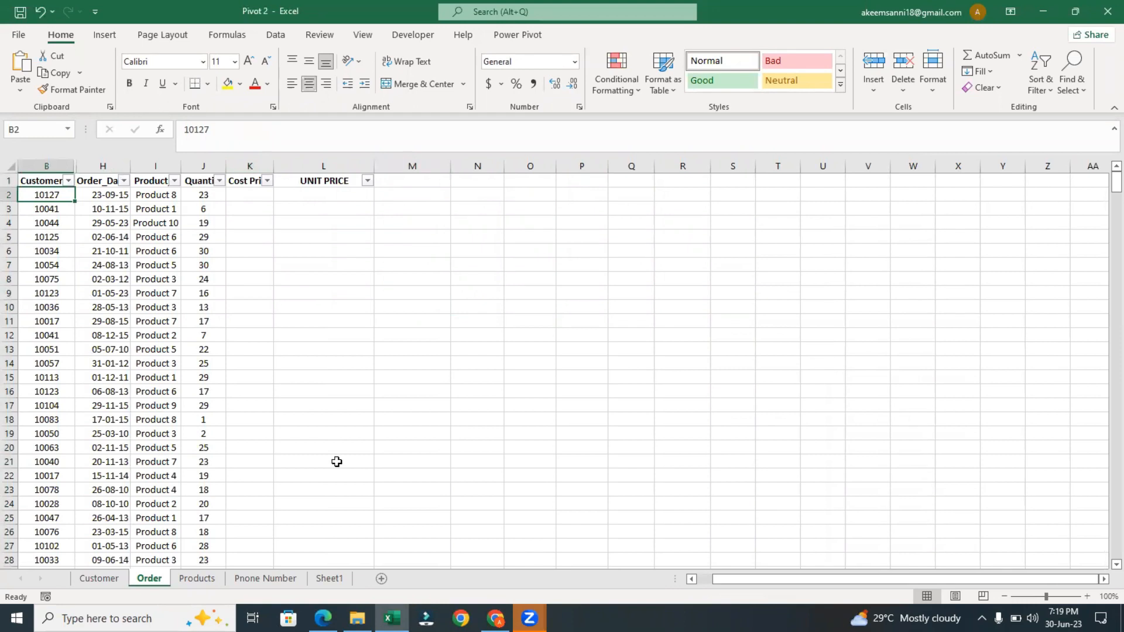
drag(757, 588, 710, 587)
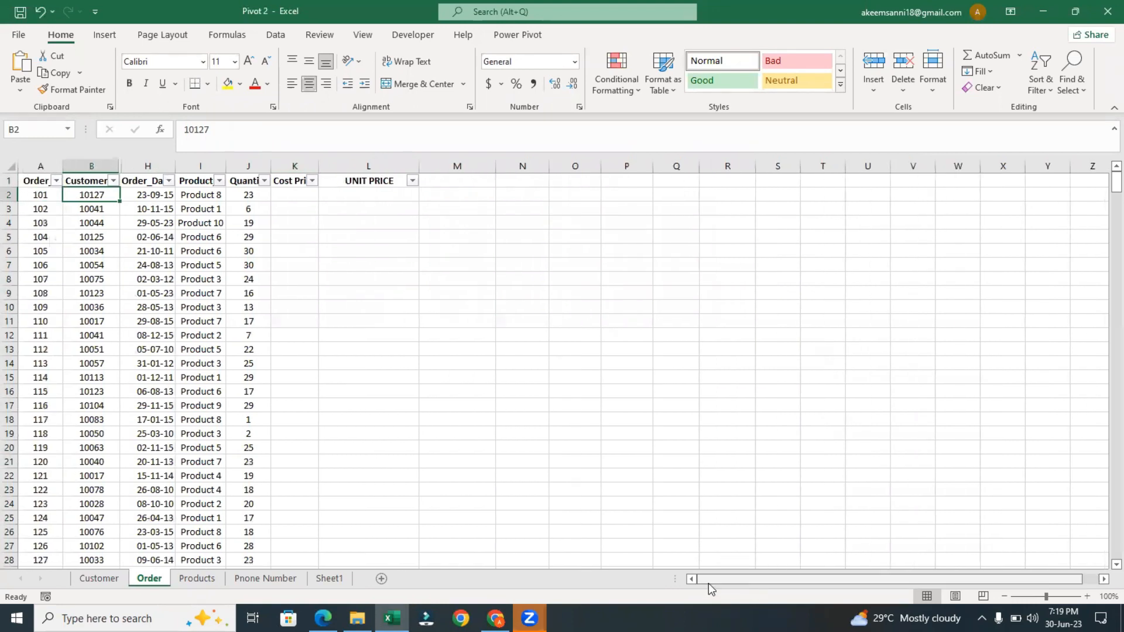
click(35, 198)
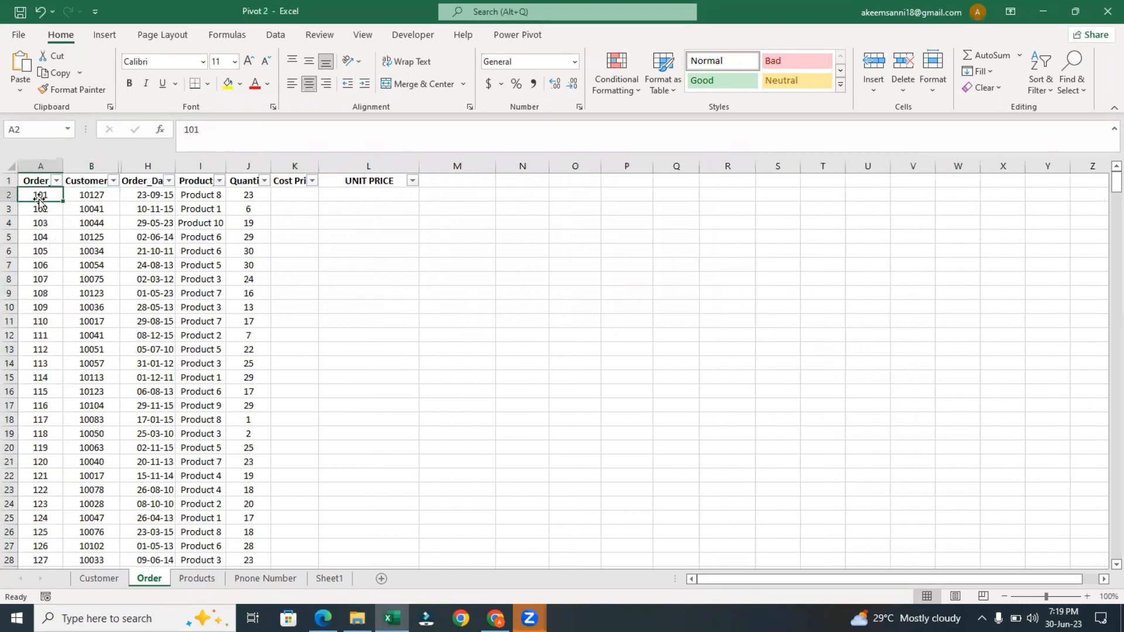
click(94, 201)
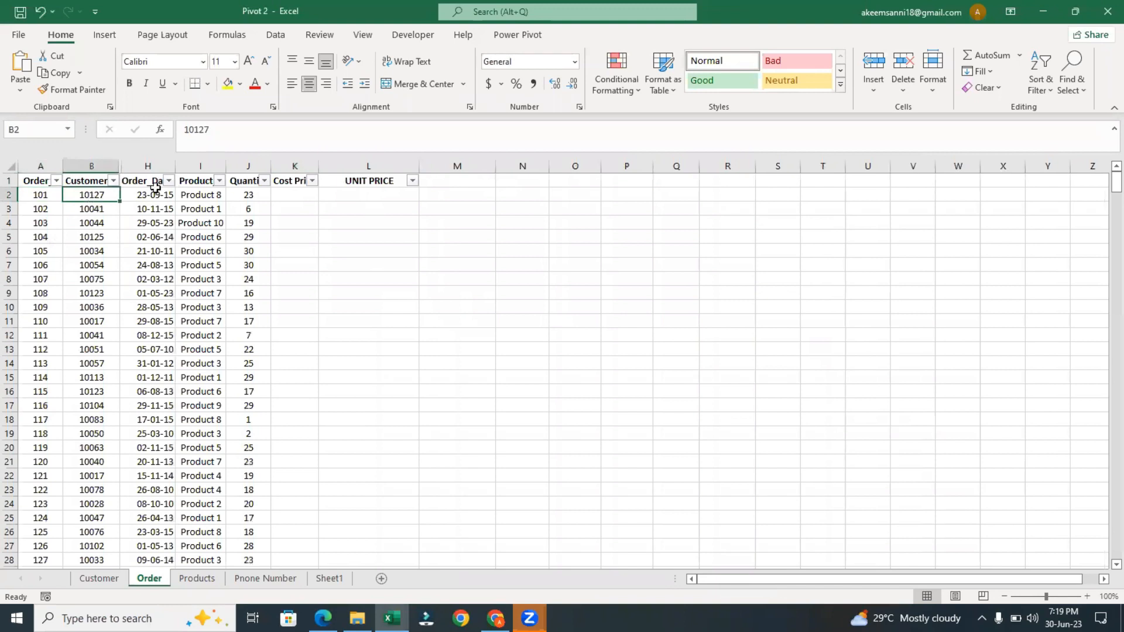
click(155, 190)
click(192, 193)
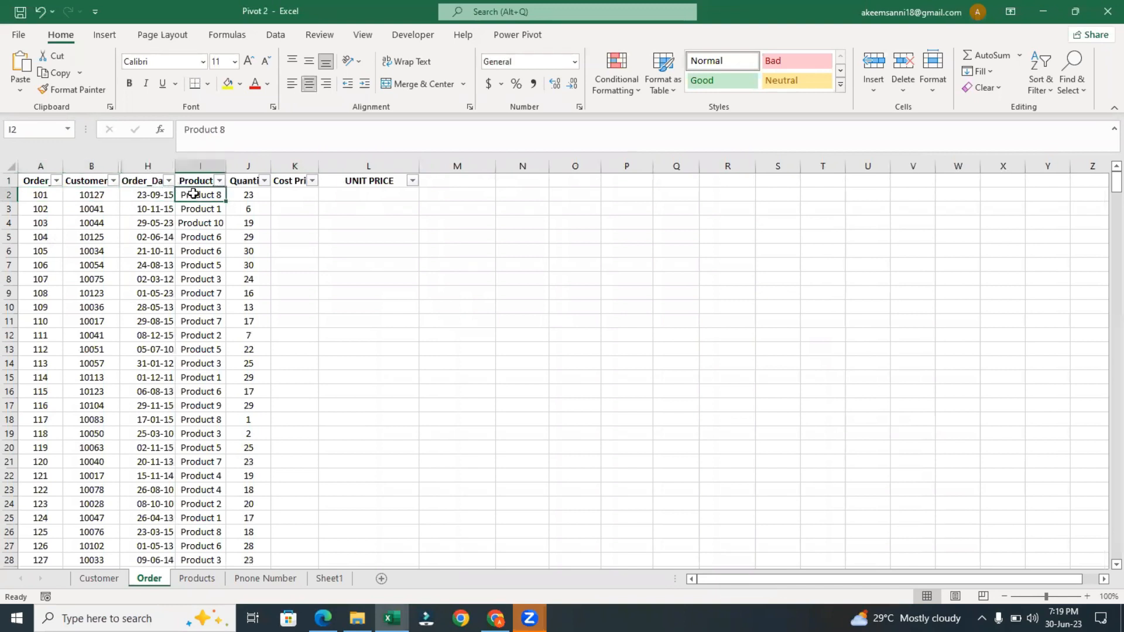
click(255, 198)
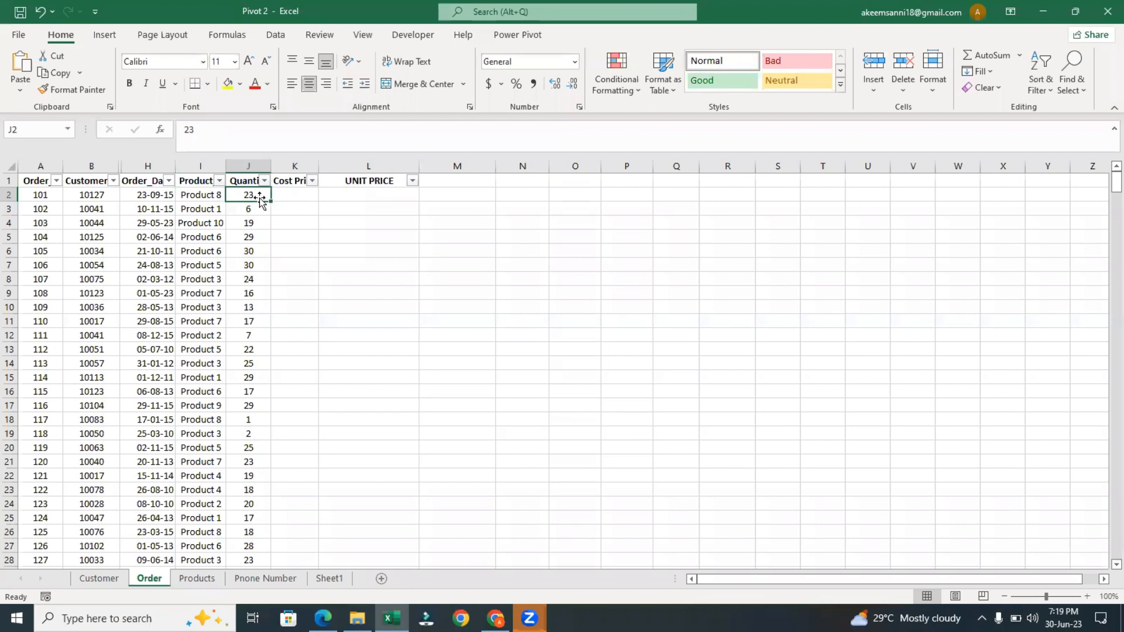
click(287, 196)
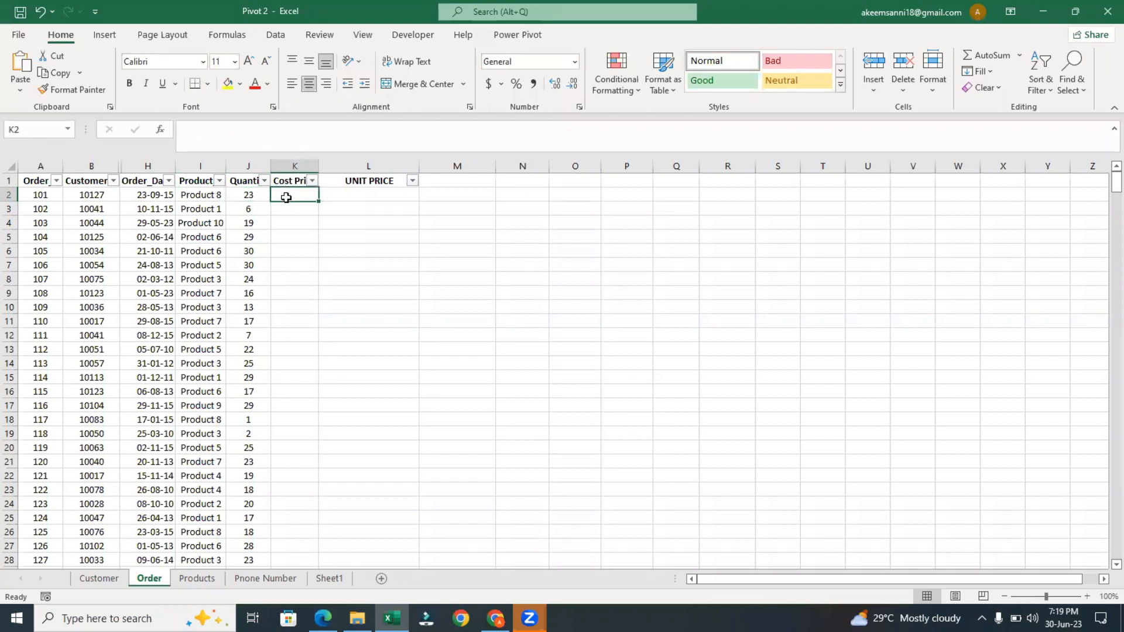
click(384, 194)
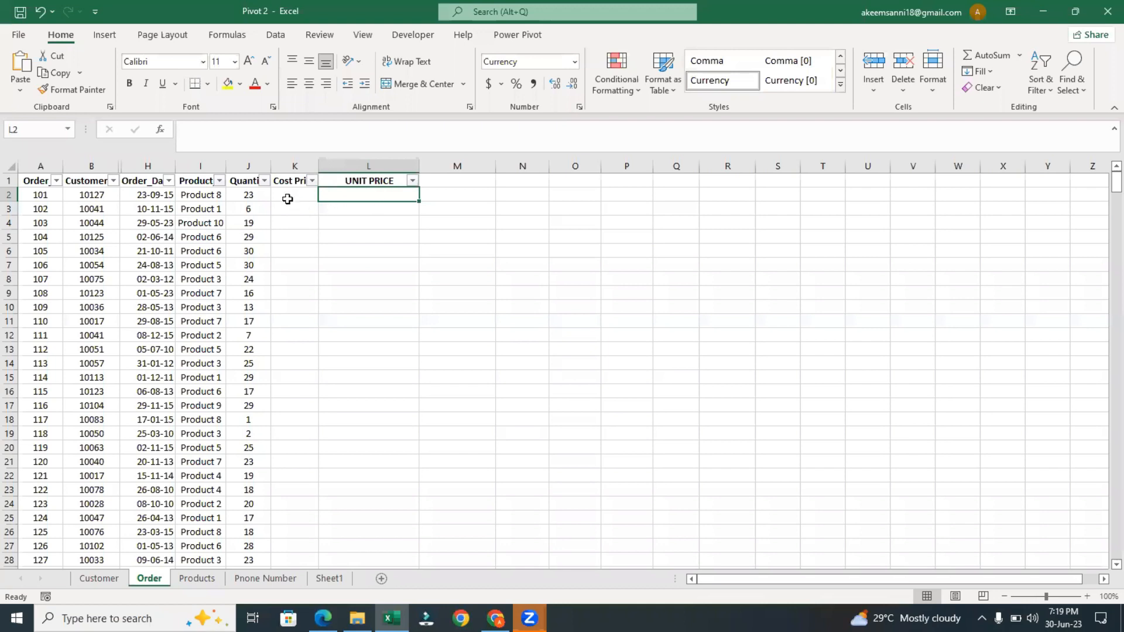
click(284, 195)
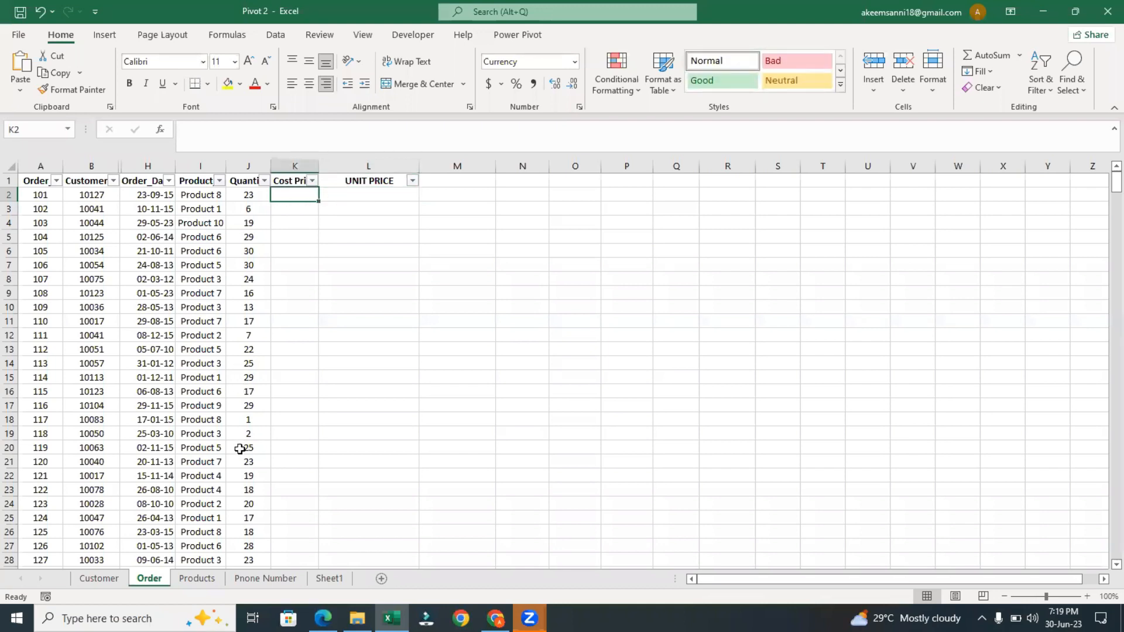
Clear the contents of the calculated columns D to K, rows 2 to 12, on the Products sheet.
click(195, 578)
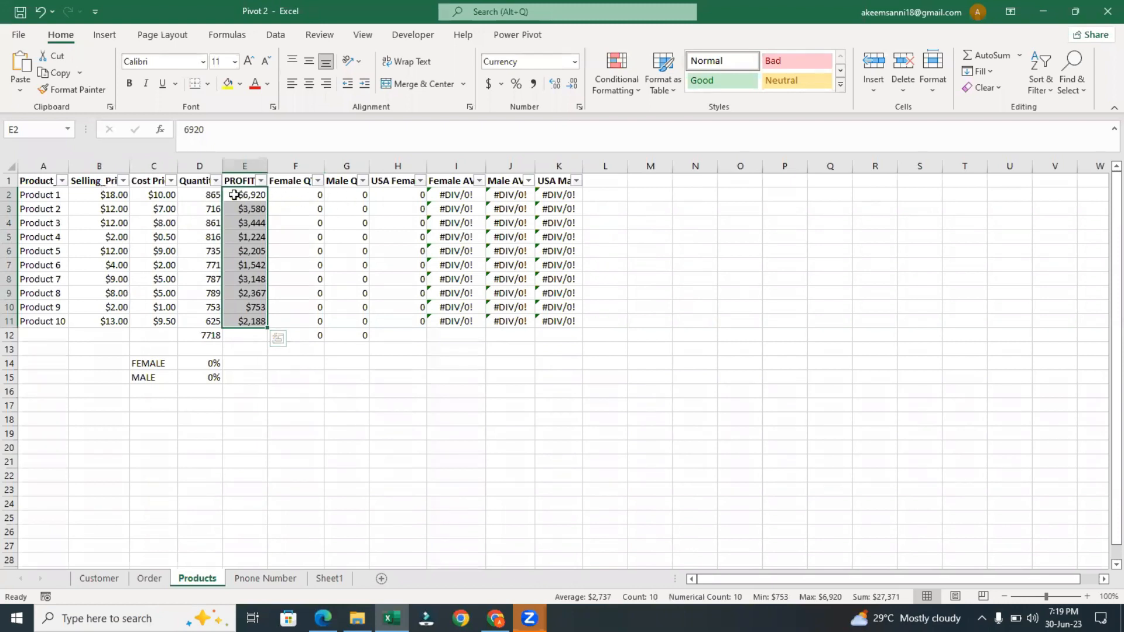
click(214, 196)
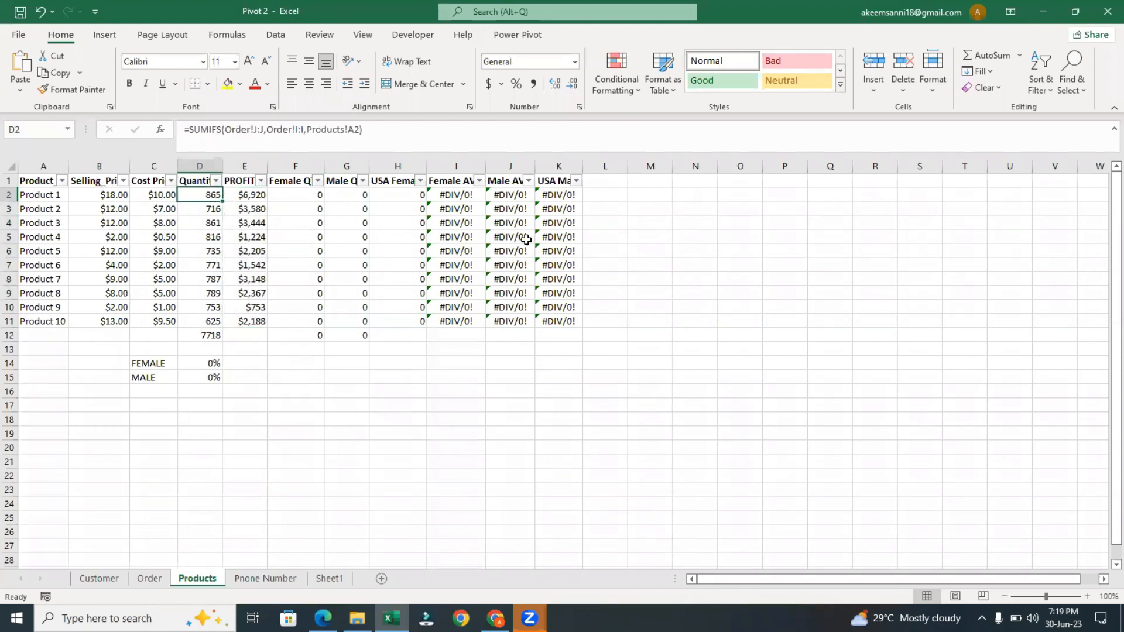
shift+click(567, 195)
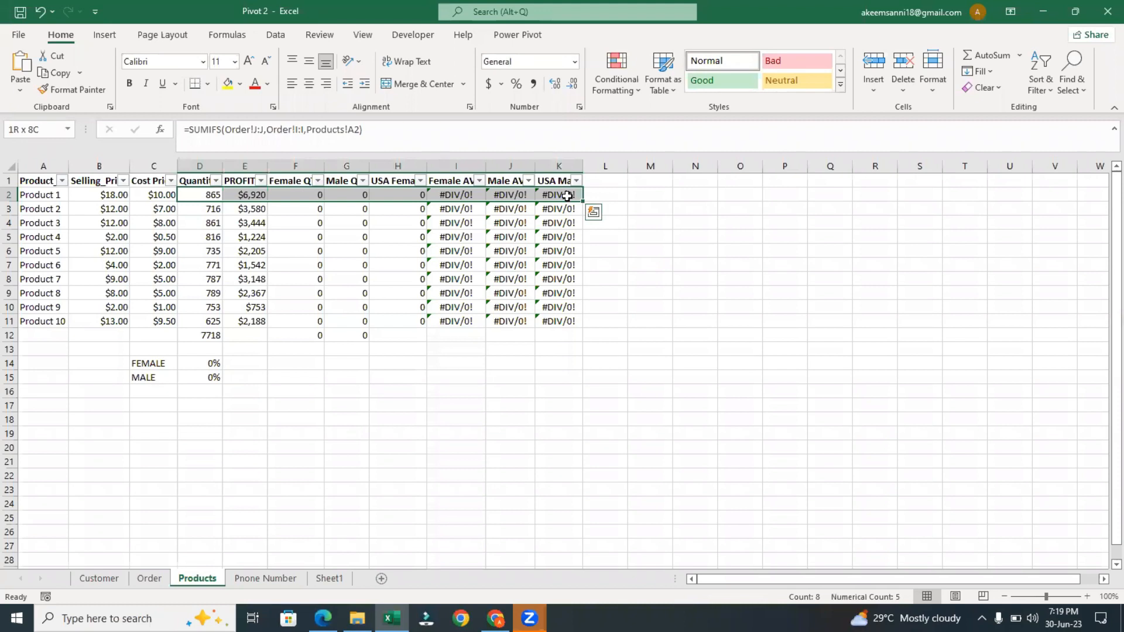
key(ctrl+shift+Down)
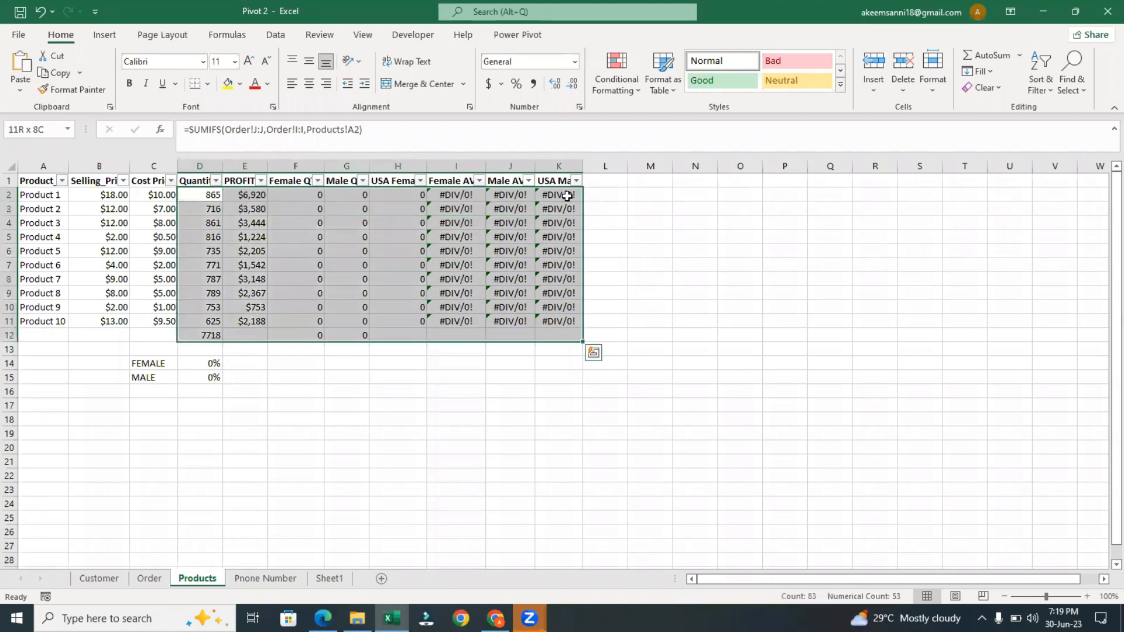
key(ctrl+q)
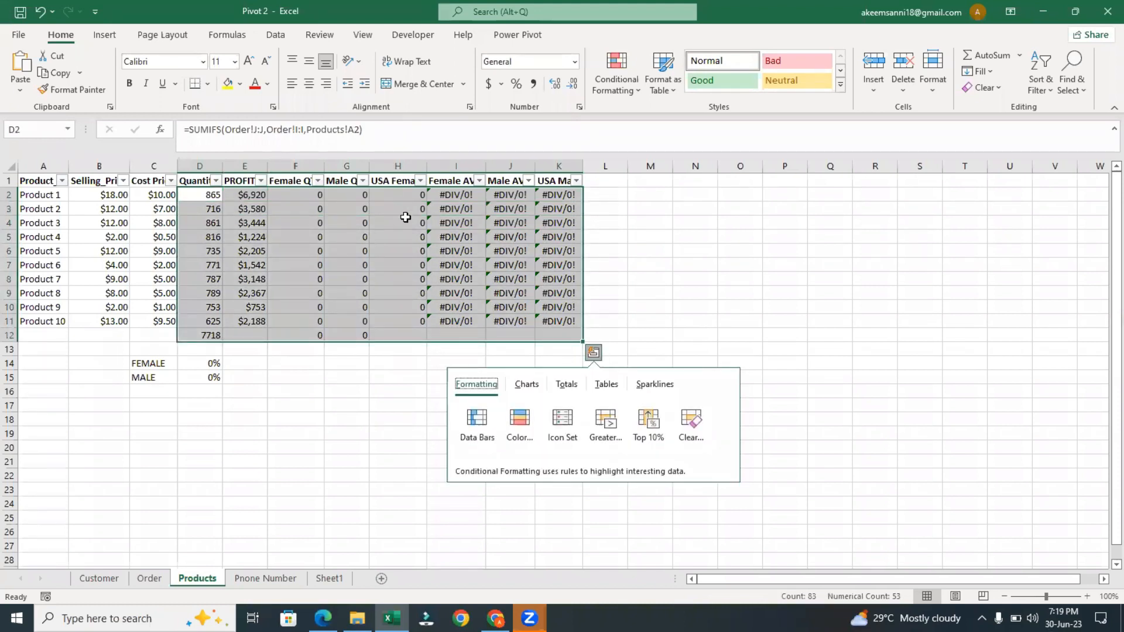
right_click(405, 217)
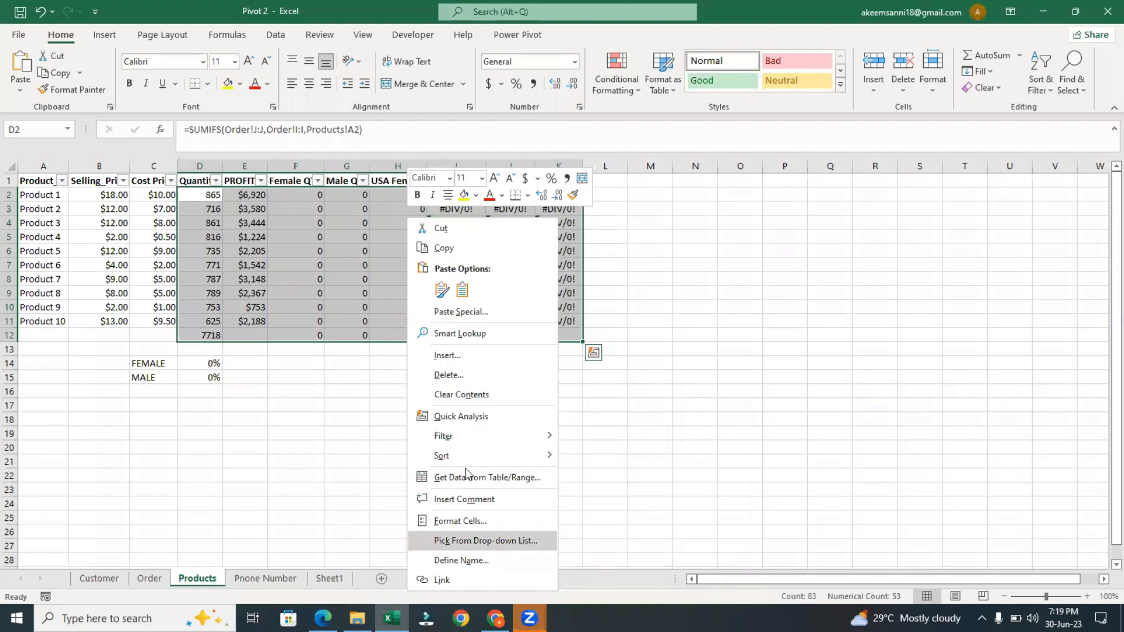
click(489, 394)
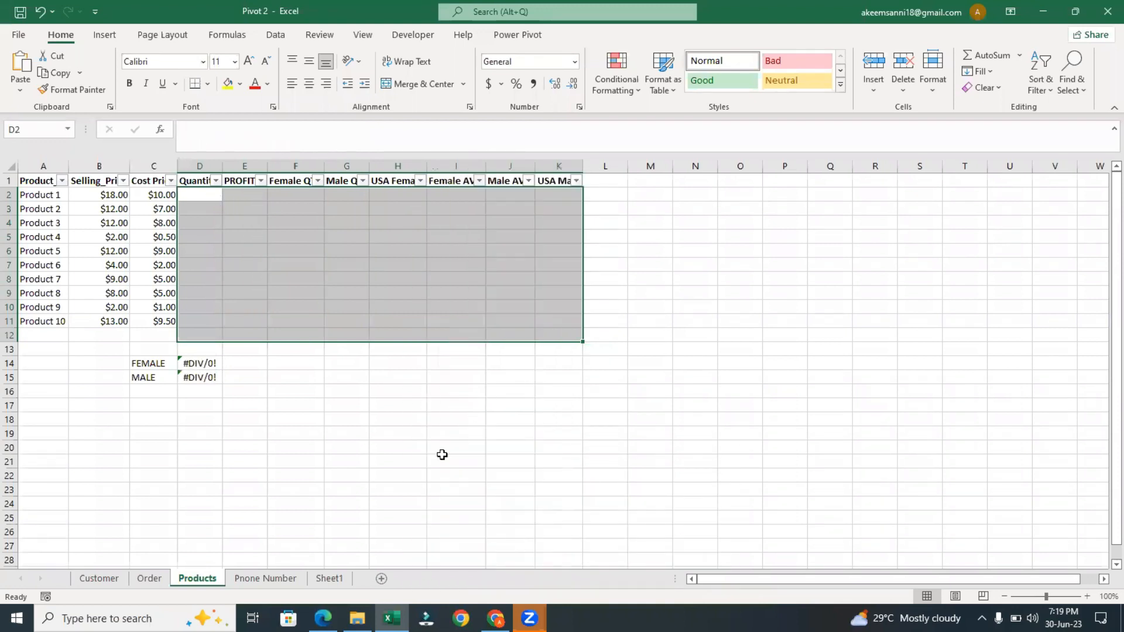
click(419, 449)
Clear the FEMALE and MALE labels and their percentages in C14:D15 below the product table.
drag(151, 364, 202, 381)
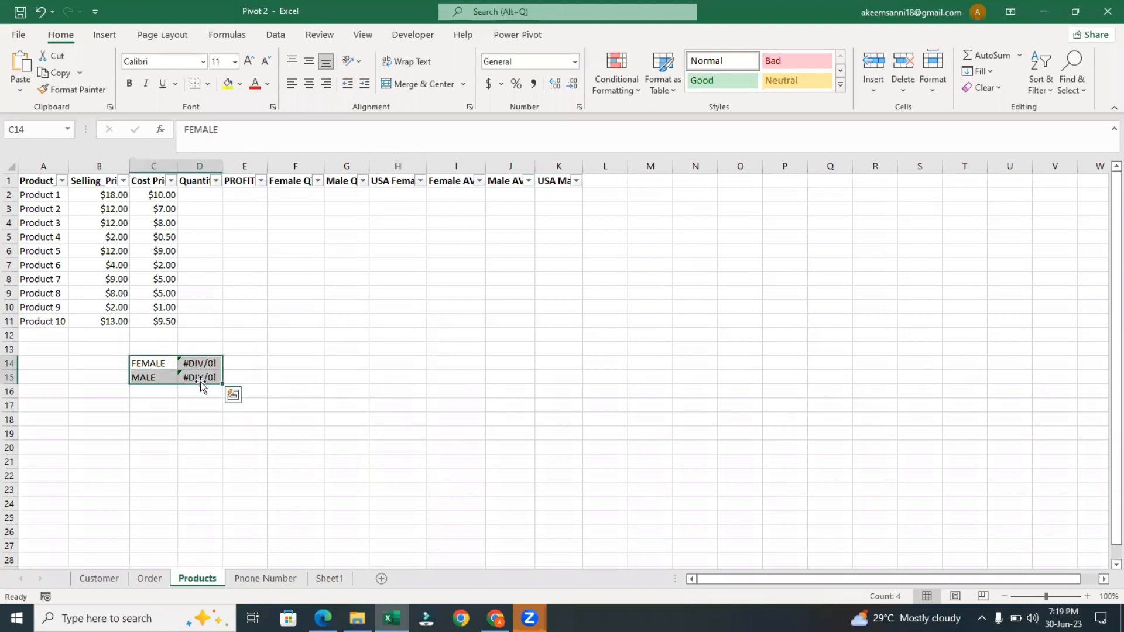
right_click(201, 378)
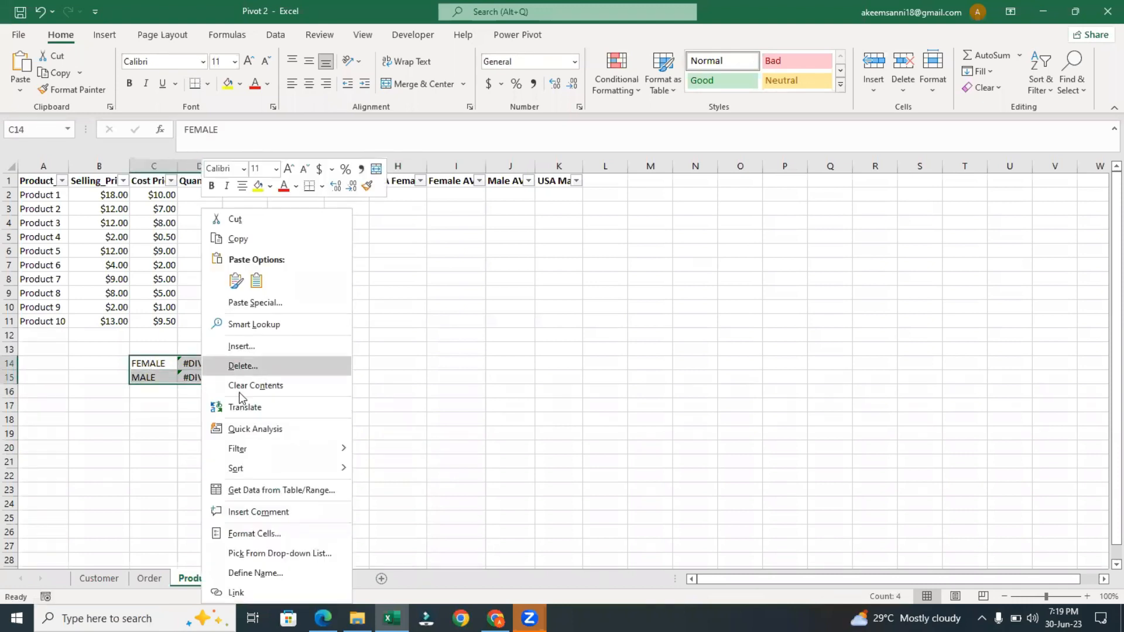
click(249, 385)
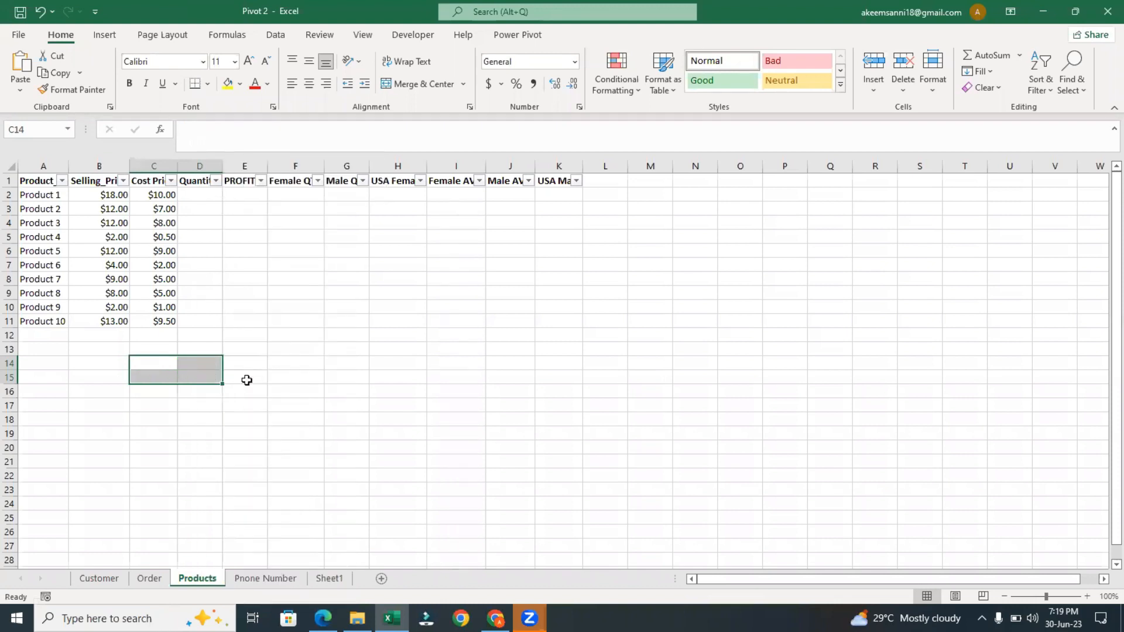
click(357, 350)
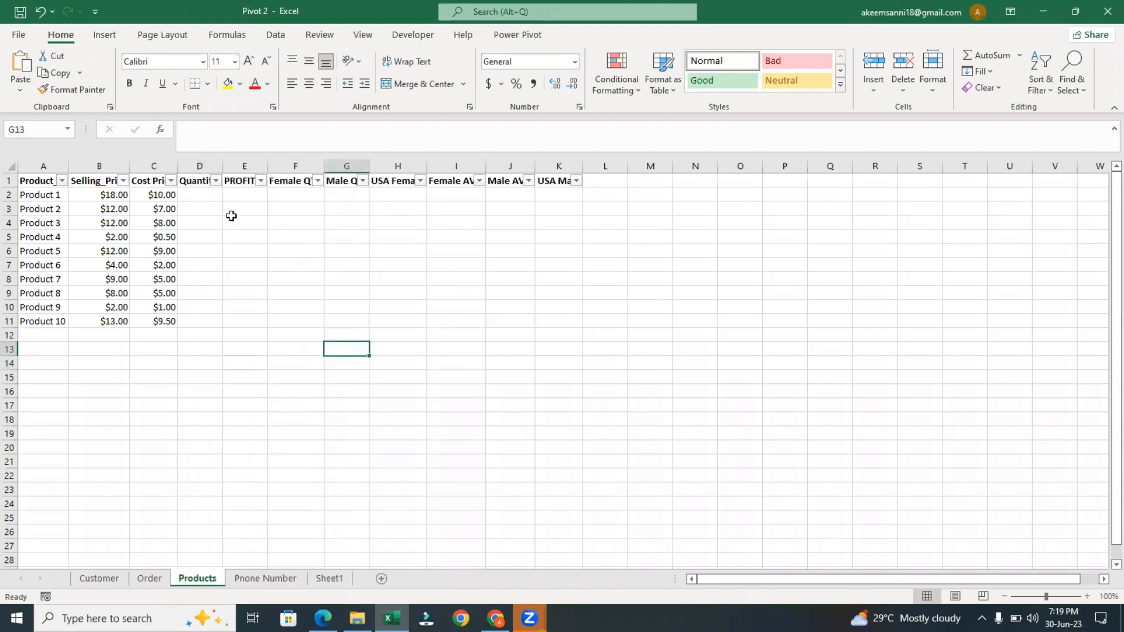
Examine the selling price and cost price of Product 1 on the Products sheet.
click(157, 199)
key(ctrl+Down)
click(120, 199)
click(147, 199)
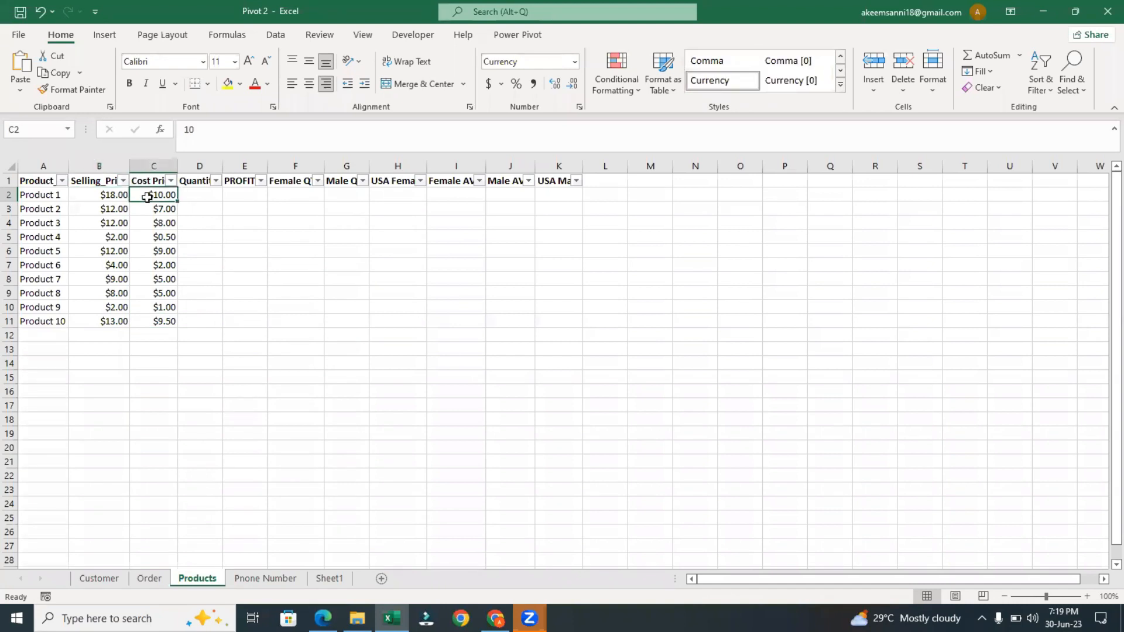
click(110, 196)
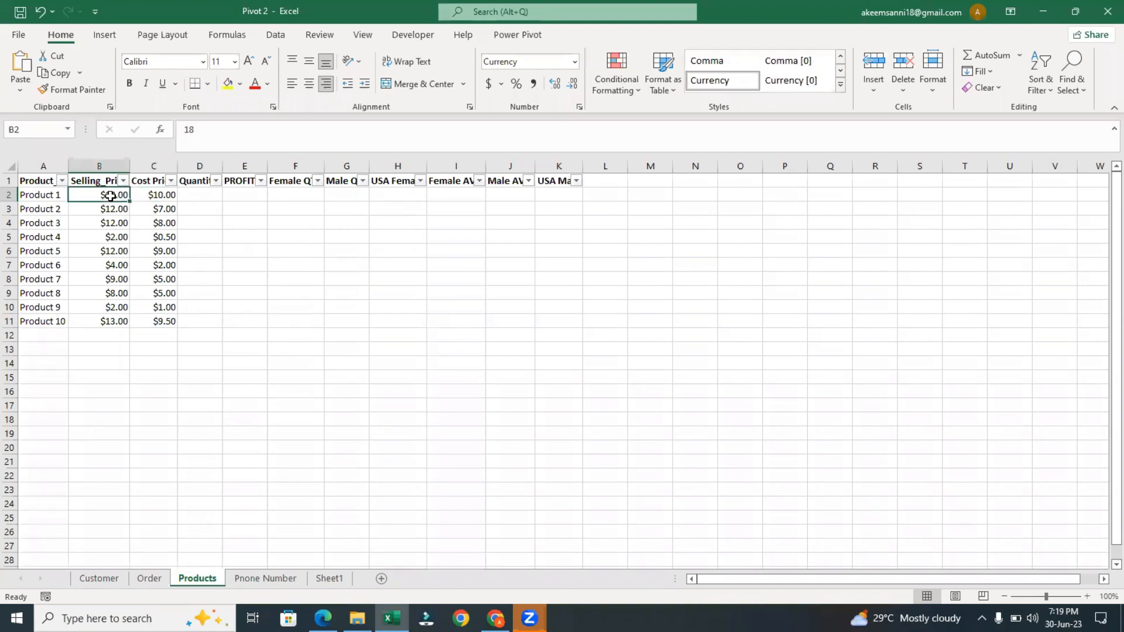
click(148, 200)
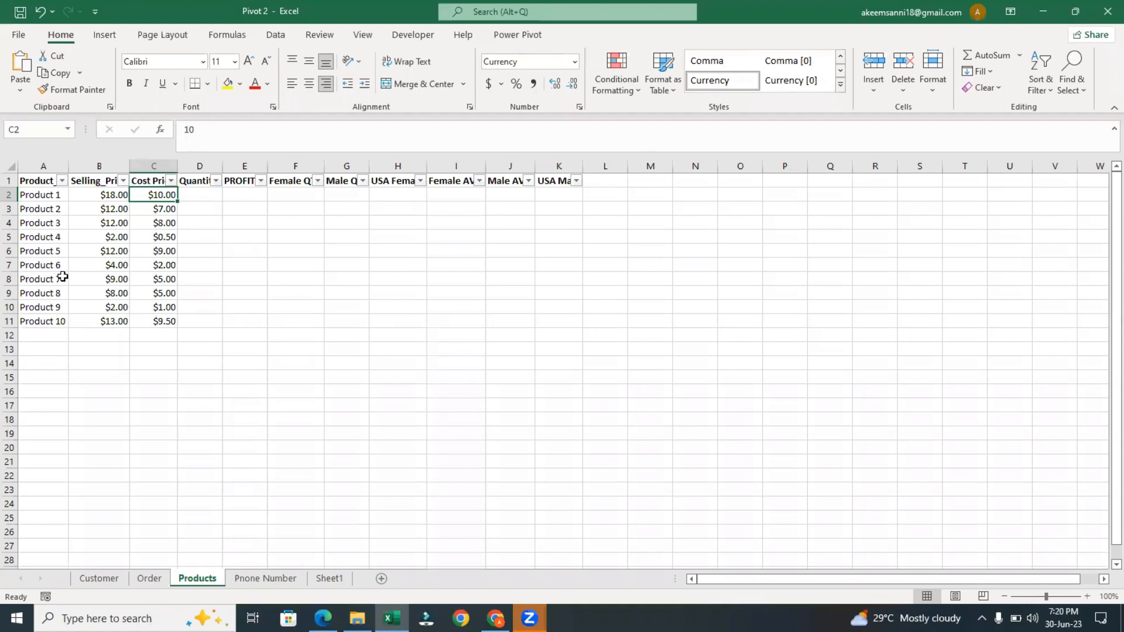
click(98, 198)
click(157, 197)
Rename the UNIT PRICE header in L1 of the Order sheet to "selling price".
click(148, 578)
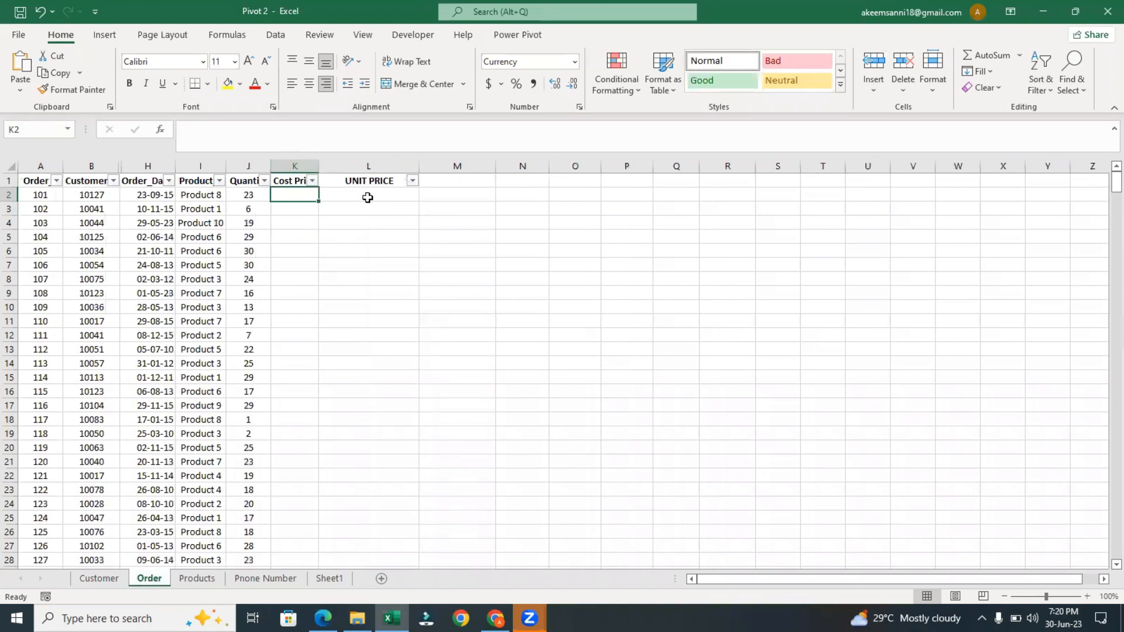
click(376, 181)
double_click(373, 180)
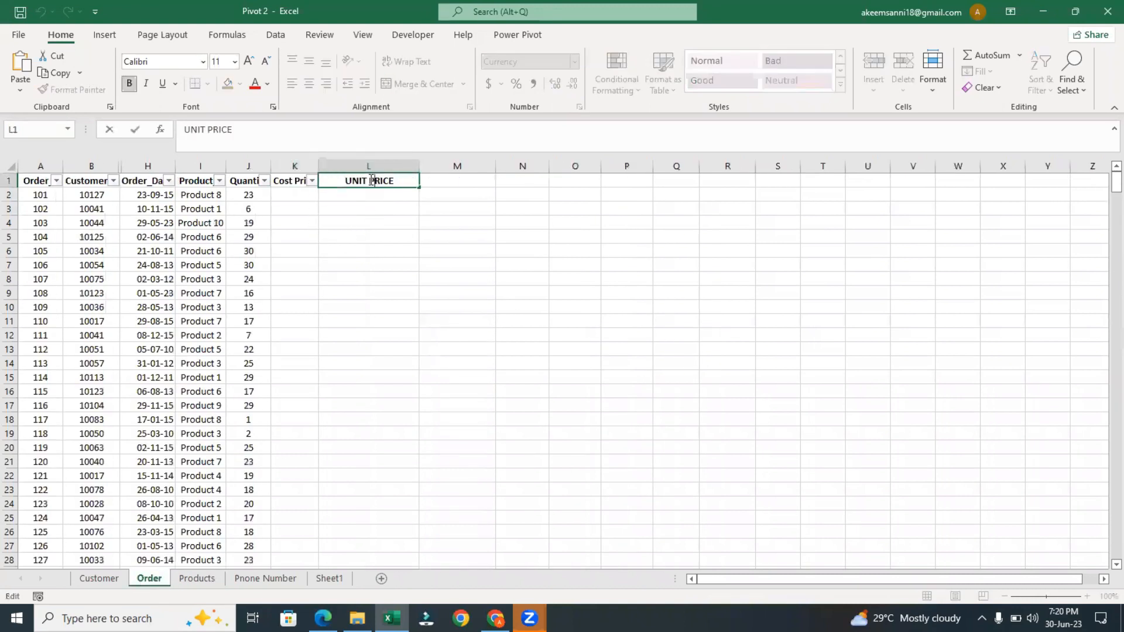
key(BackSpace)
key(BackSpace)
key(BackSpace)
key(BackSpace)
key(BackSpace)
text(sellin)
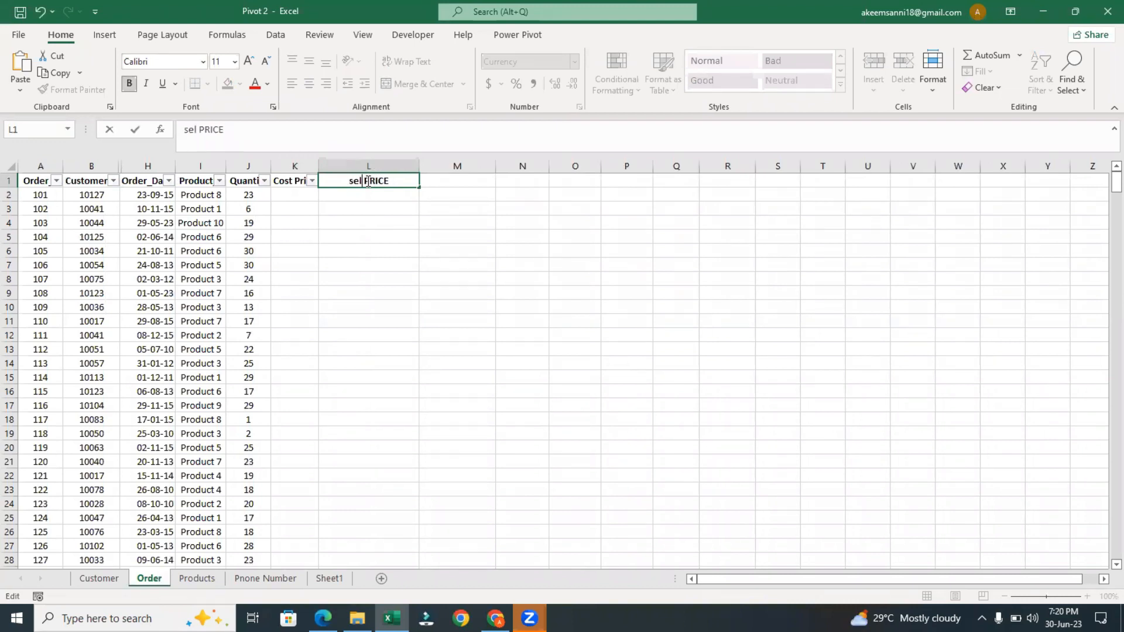
text(g)
key(Delete)
key(Delete)
key(Delete)
key(Delete)
key(Delete)
text(price)
key(ctrl+Return)
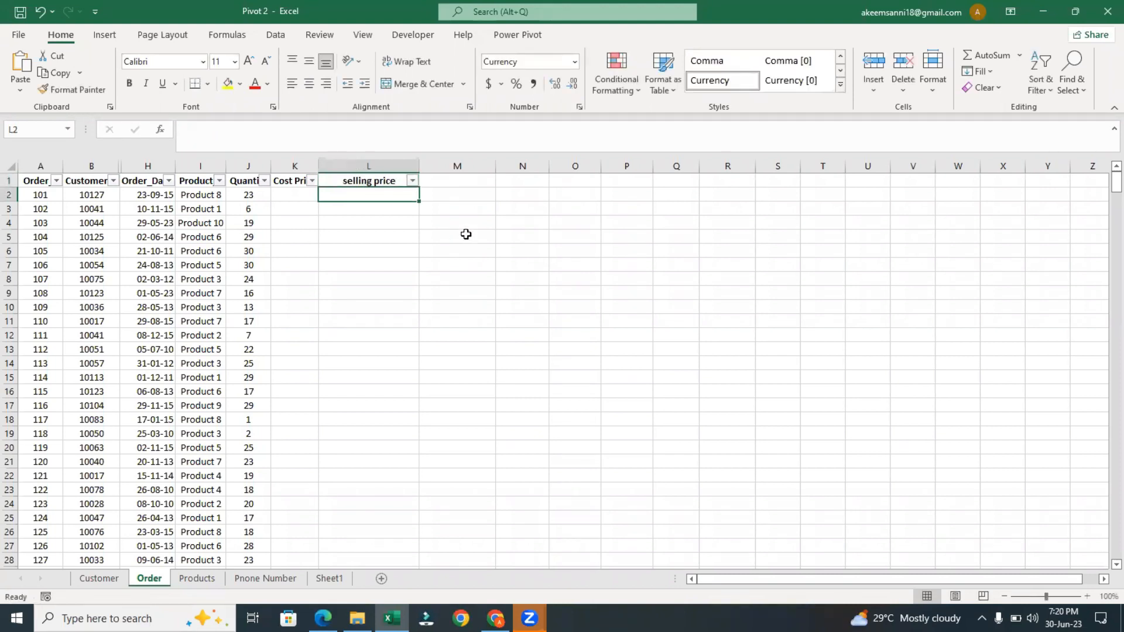
click(447, 222)
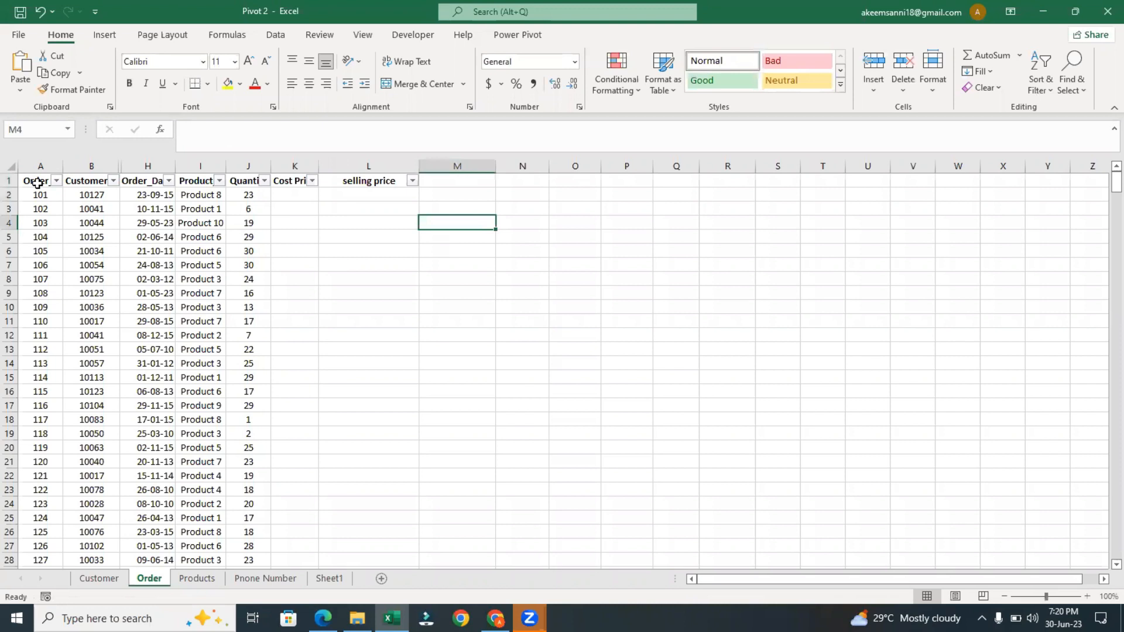
Remove the filter from the Order sheet's header row, A1 to L1.
click(36, 181)
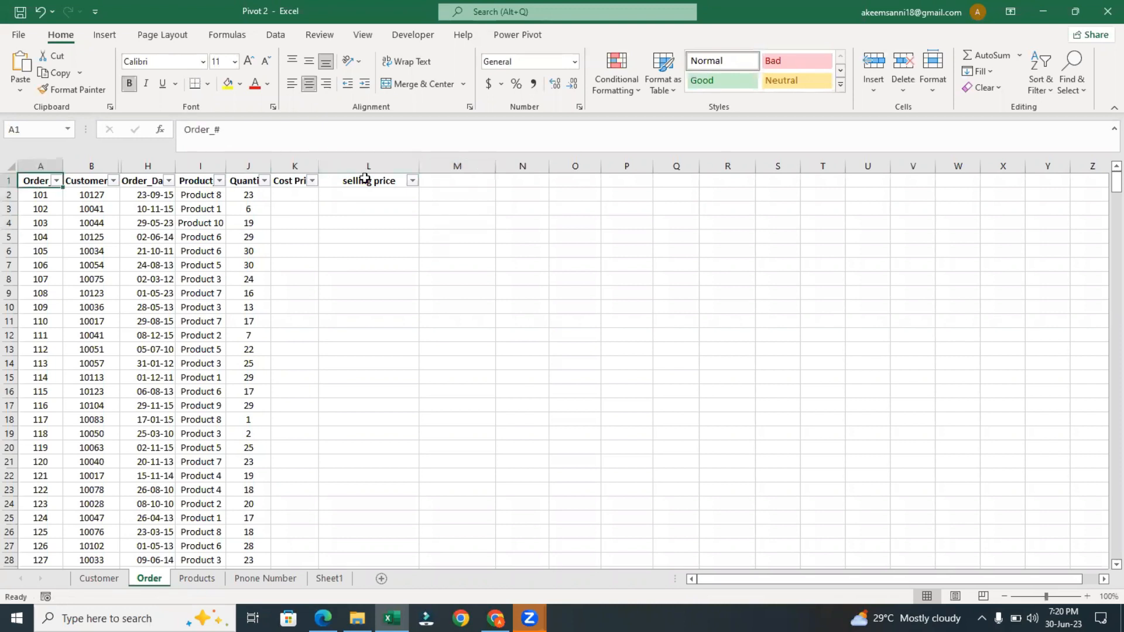
shift+click(364, 179)
key(ctrl+shift+l)
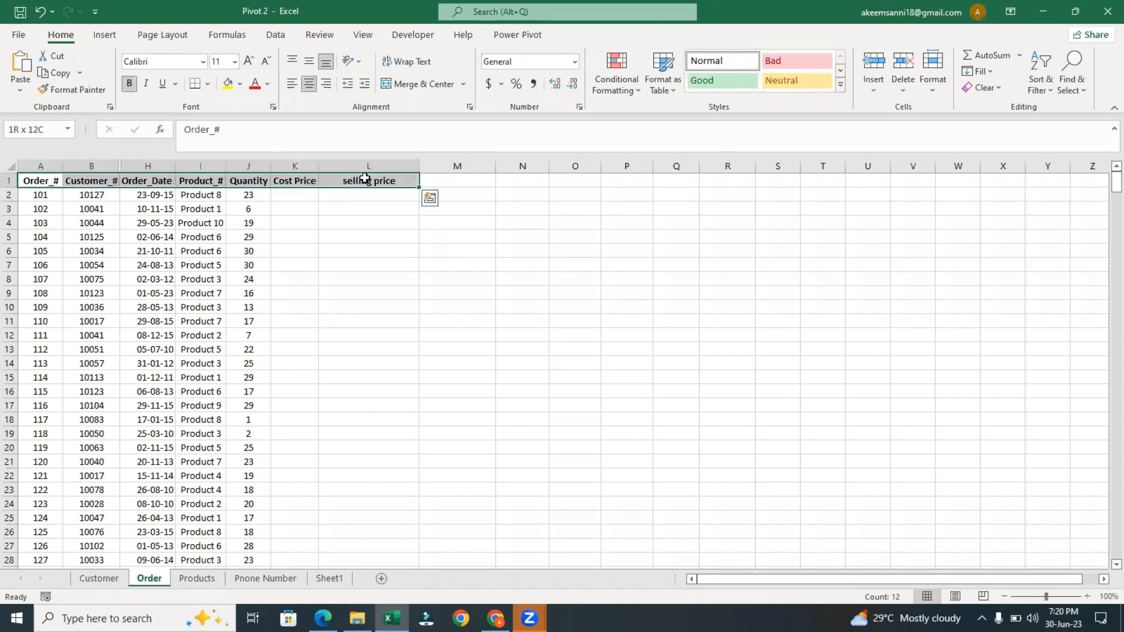
click(335, 259)
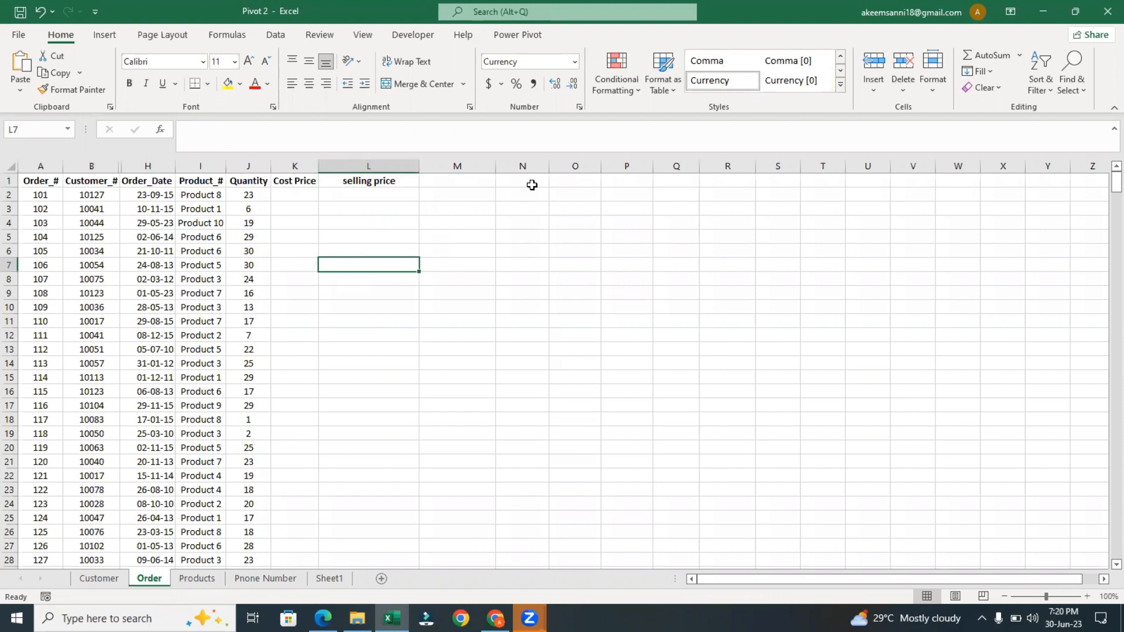
Check the quantity, date, customer and order number entries on the Order sheet, and open the Customer sheet.
click(249, 237)
click(123, 209)
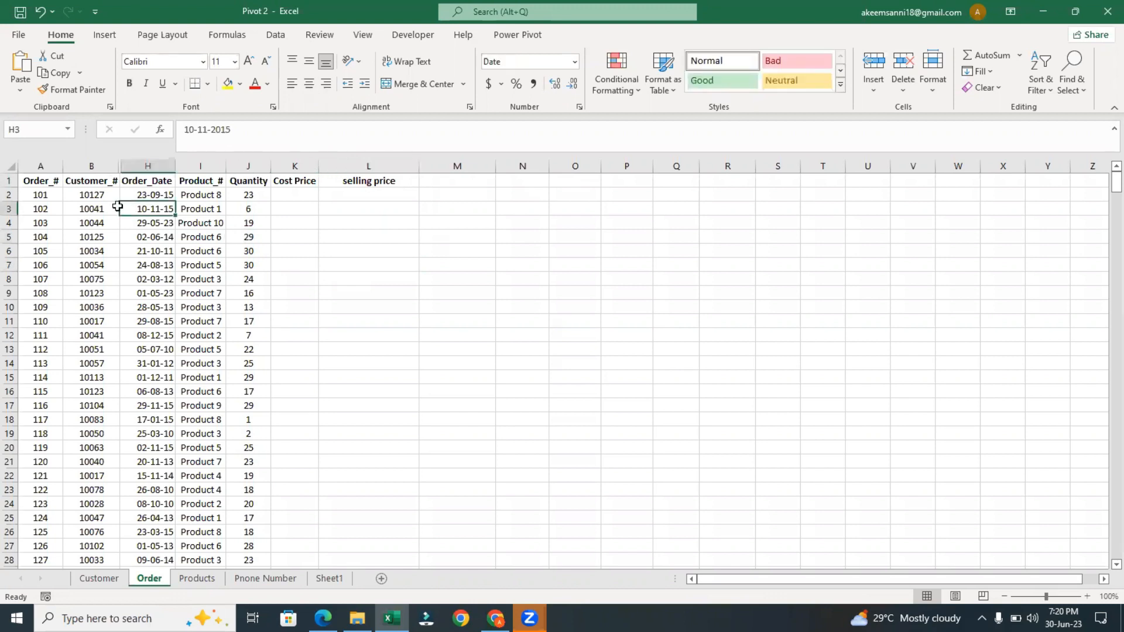
click(97, 195)
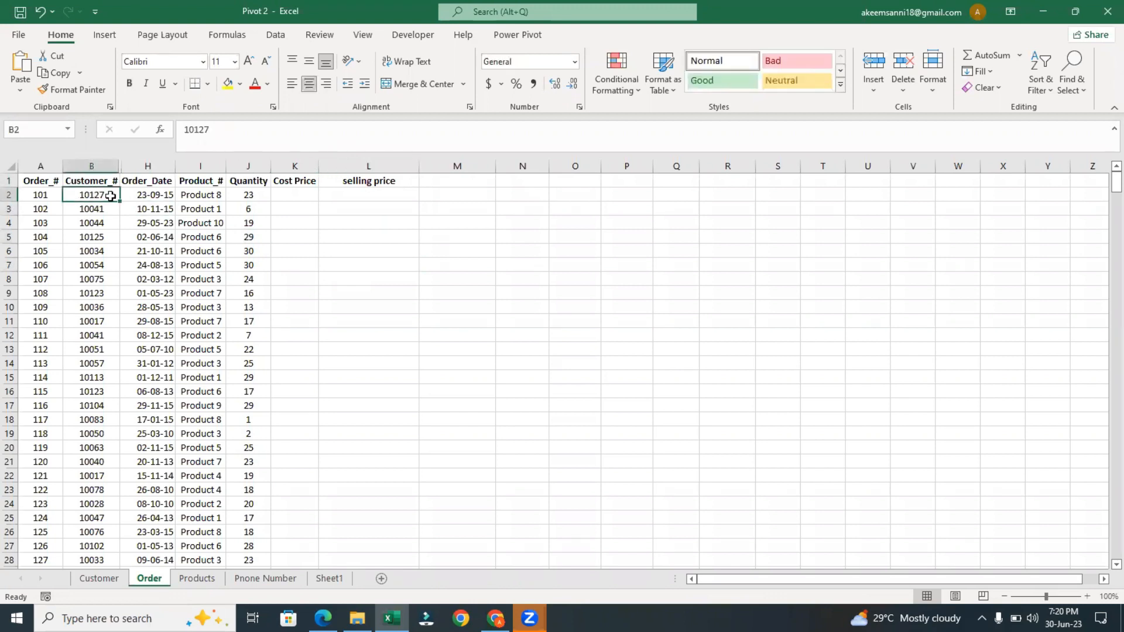
click(33, 203)
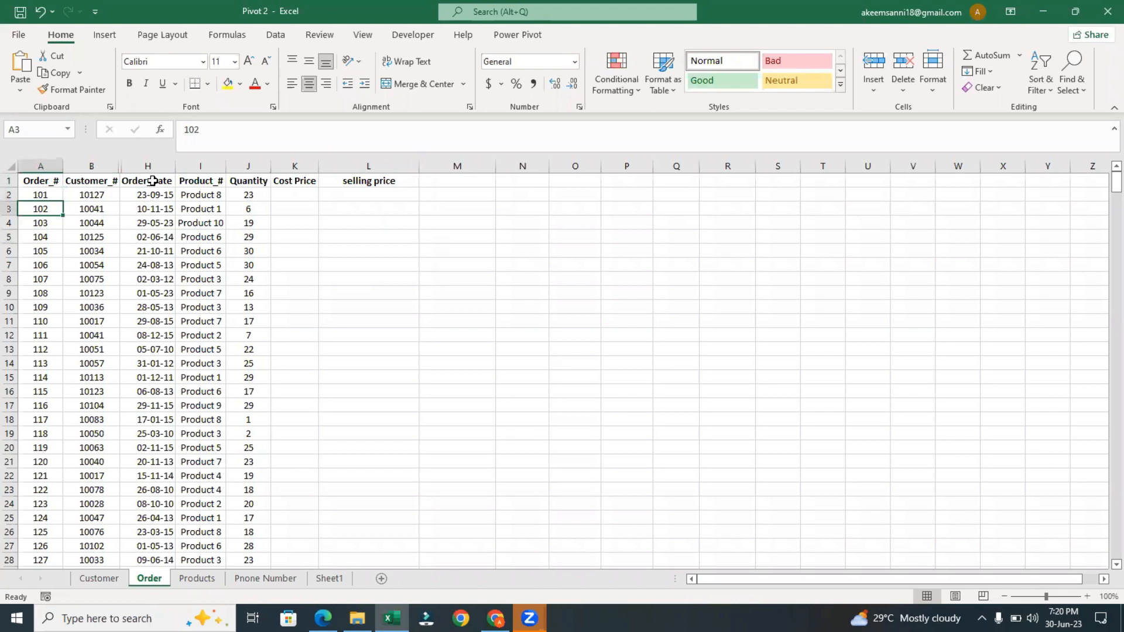
click(95, 580)
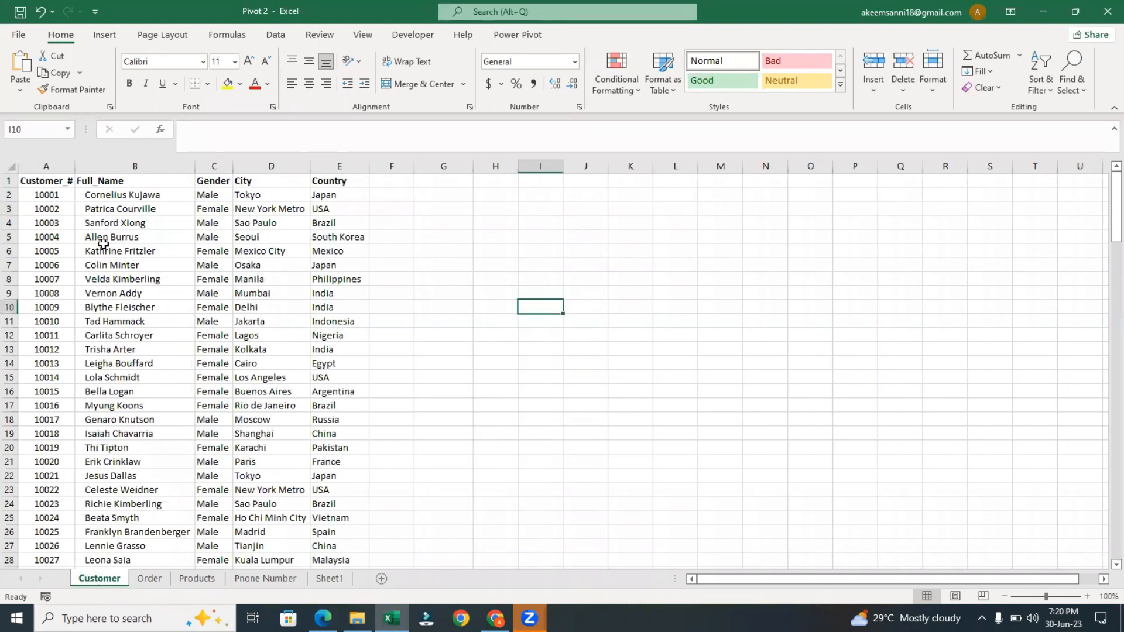
Examine how the first record's Customer_# in A2 relates to its Full_Name in B2 on the Customer sheet.
click(46, 200)
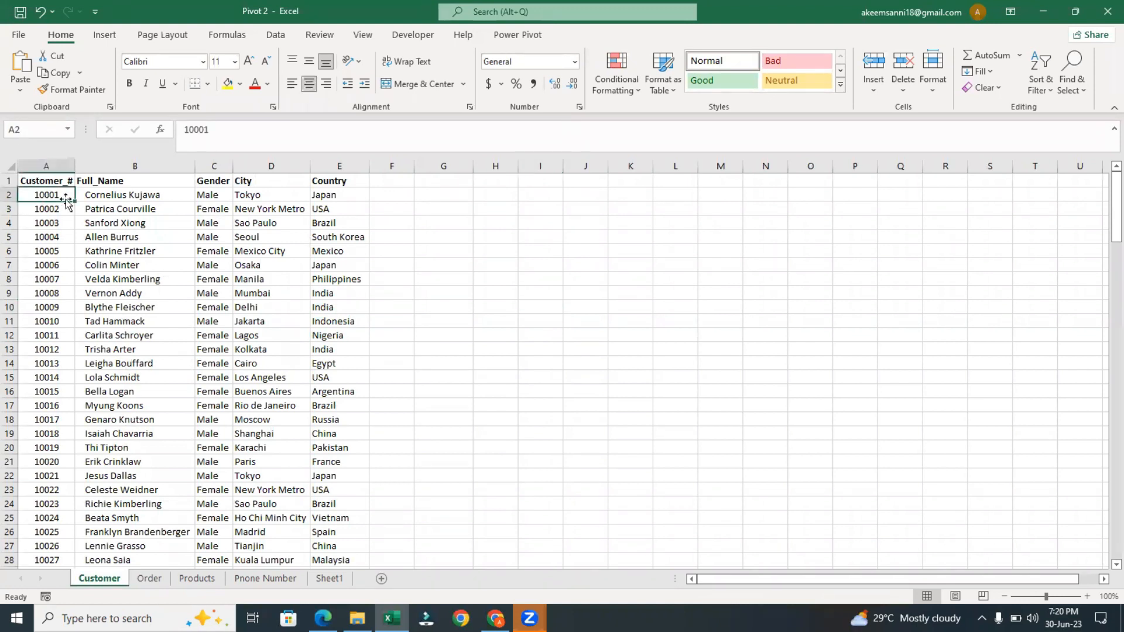
click(123, 200)
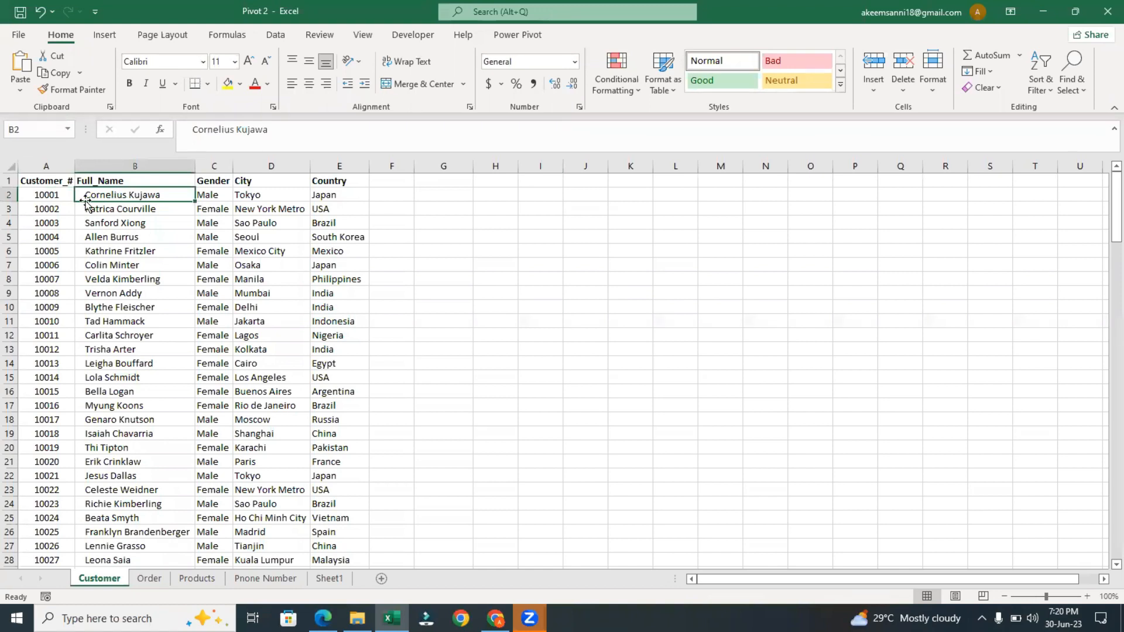
click(48, 199)
click(131, 198)
click(50, 200)
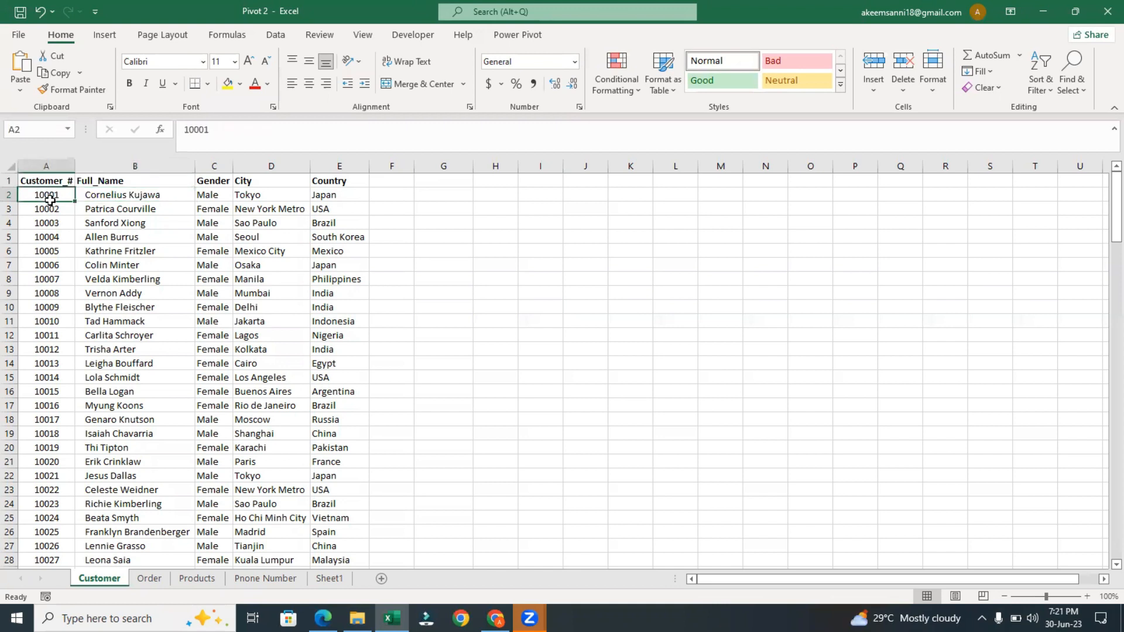
click(108, 202)
click(105, 196)
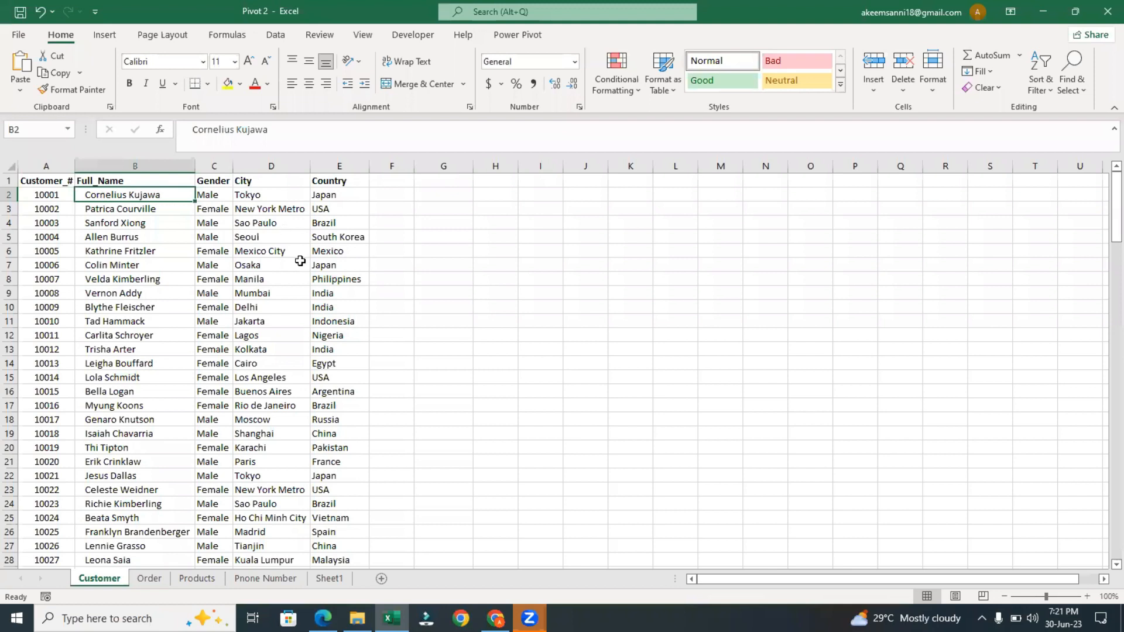
Compare the Customer_# and Full_Name entries in rows 2 and 3 of the Customer sheet at a 142% view.
click(1056, 596)
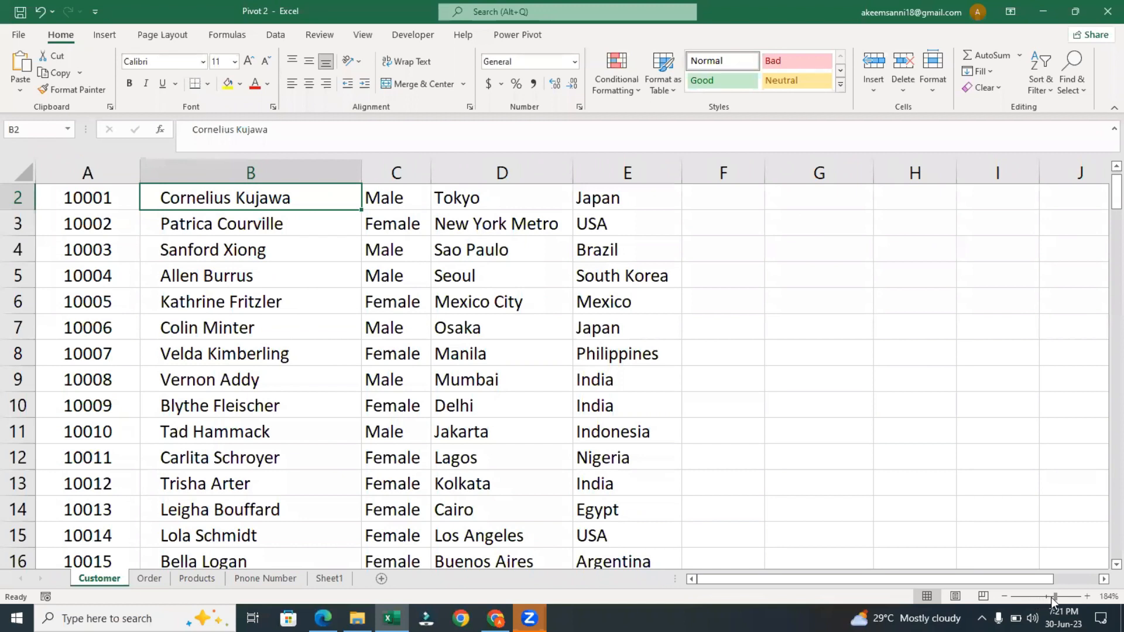
click(1051, 596)
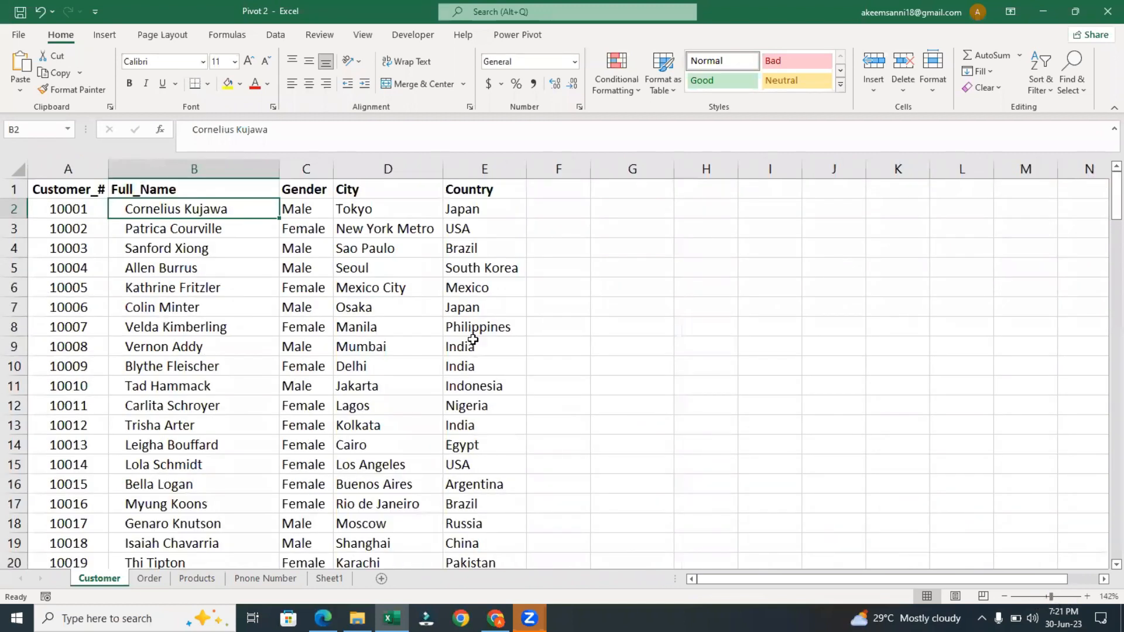
click(84, 209)
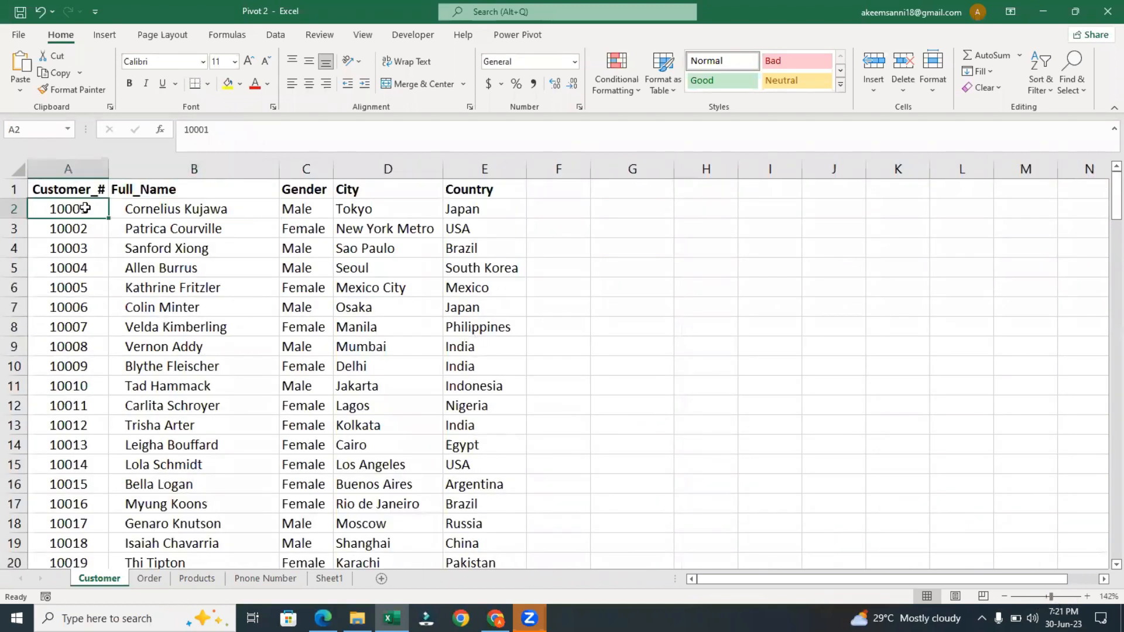
click(212, 213)
click(204, 237)
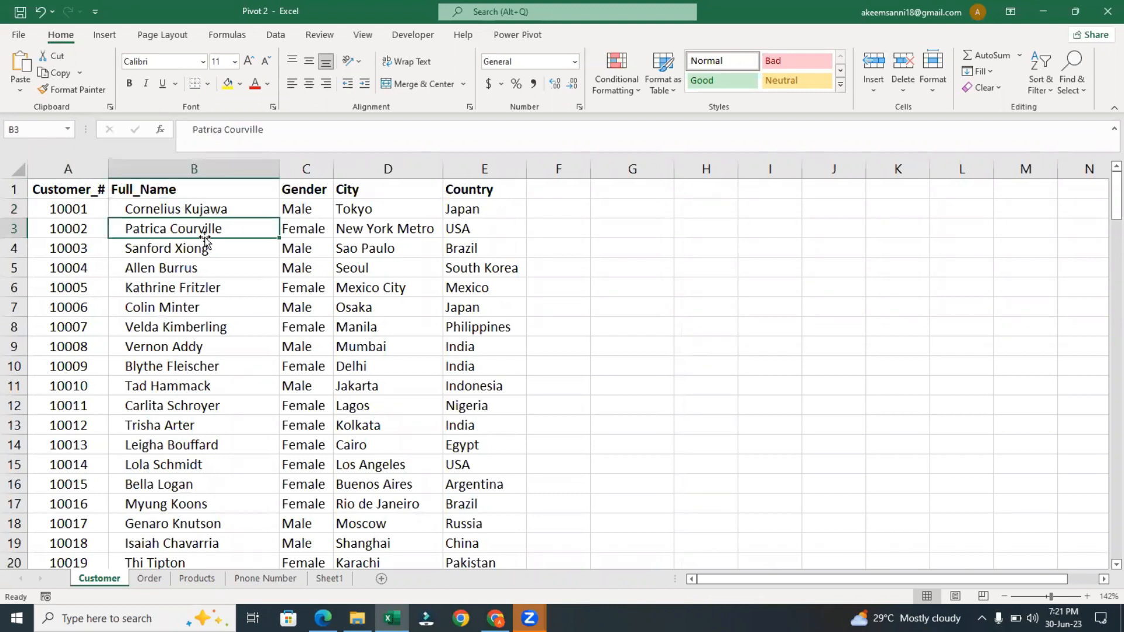
click(79, 213)
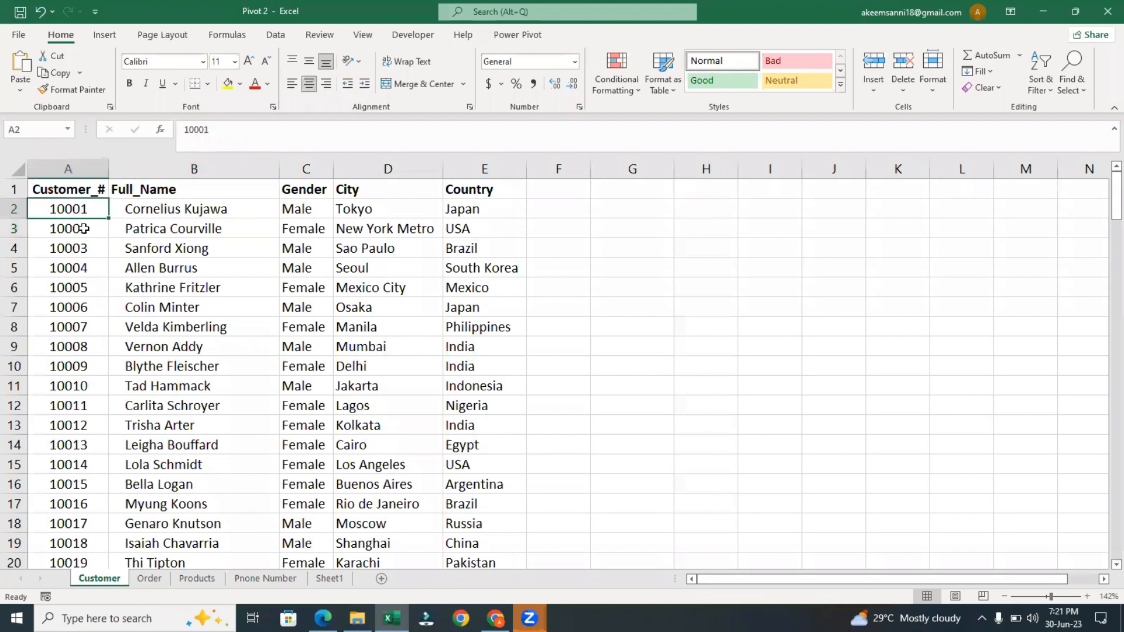
click(84, 229)
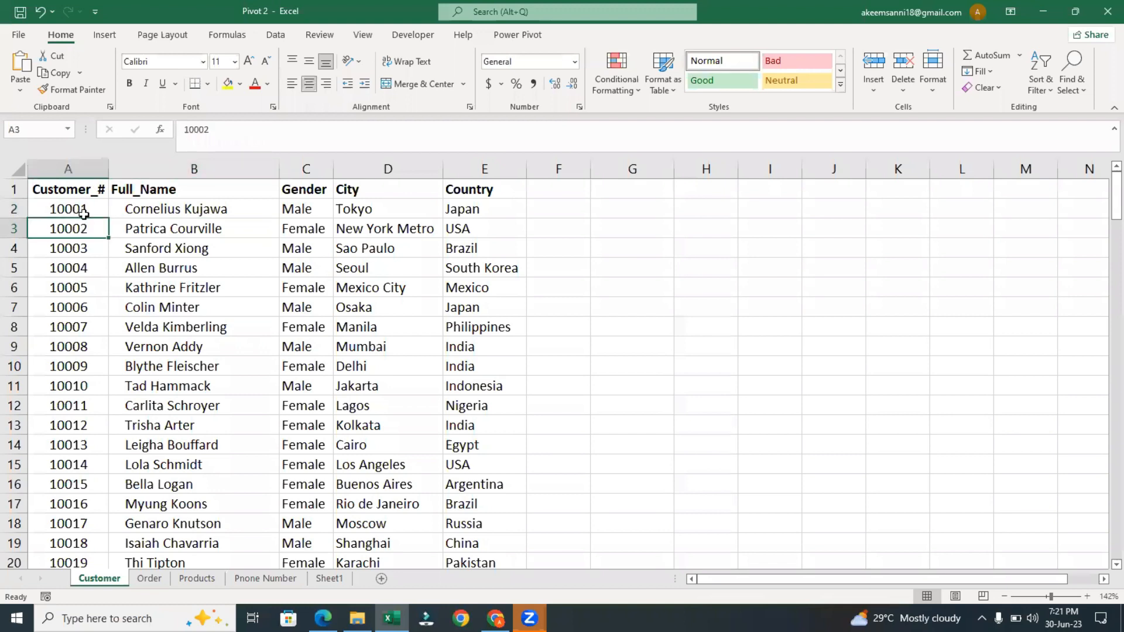
click(187, 214)
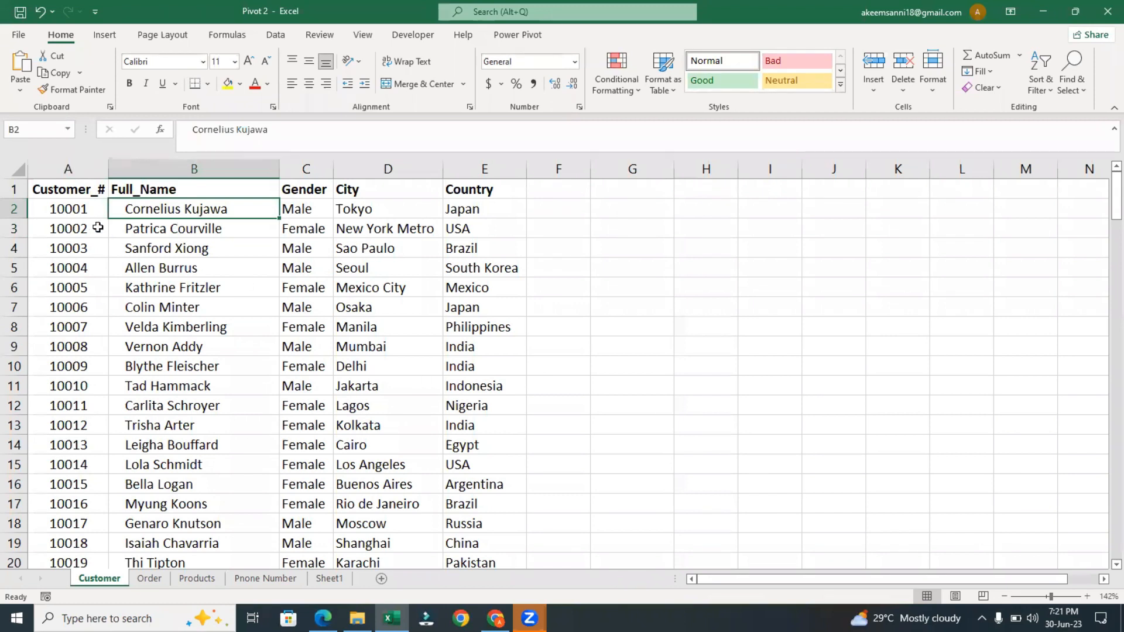
click(77, 216)
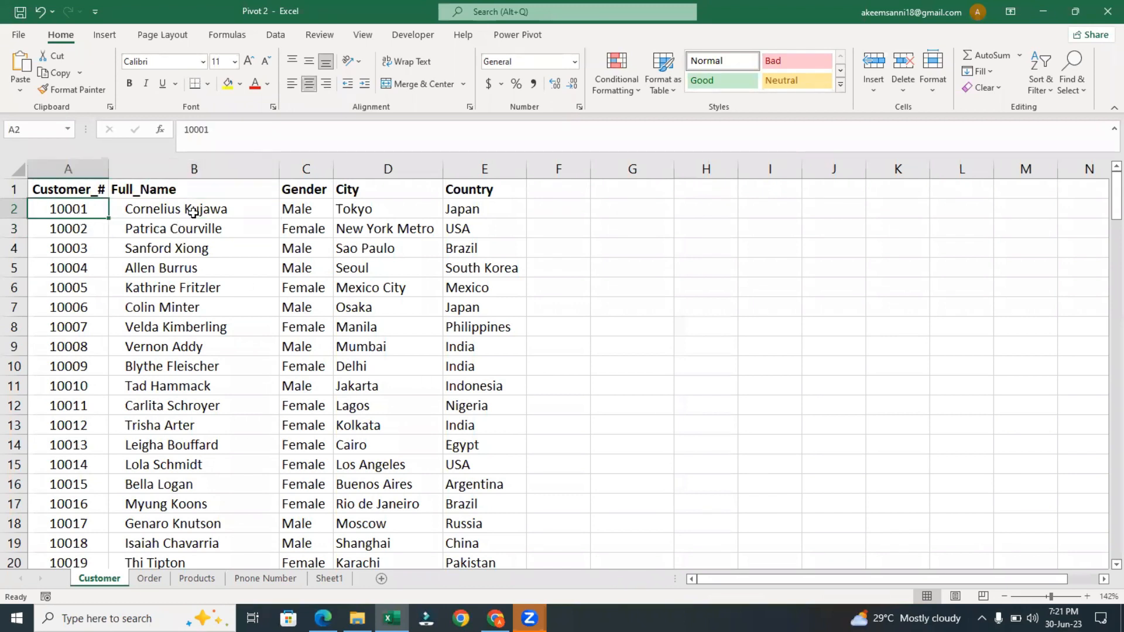
click(193, 212)
click(68, 204)
click(174, 209)
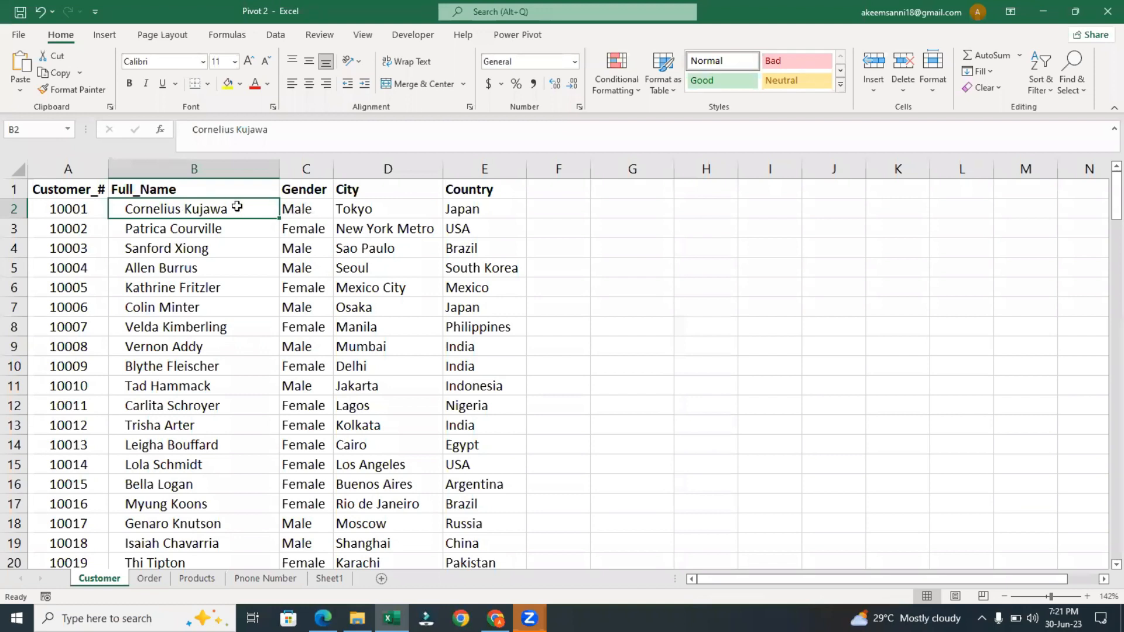
click(69, 208)
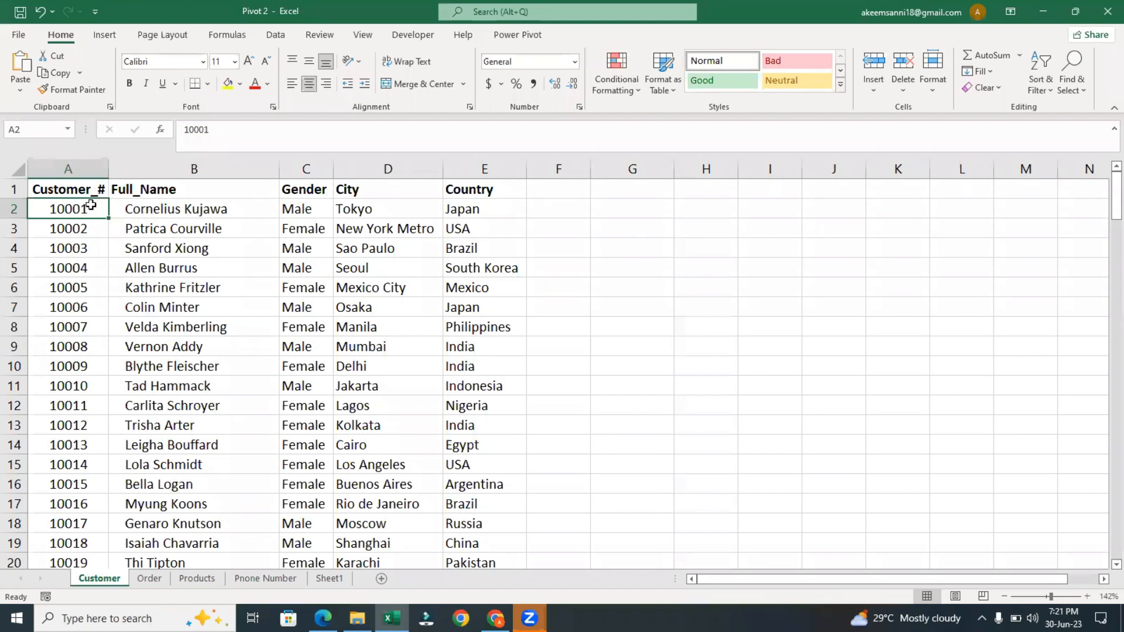
click(151, 227)
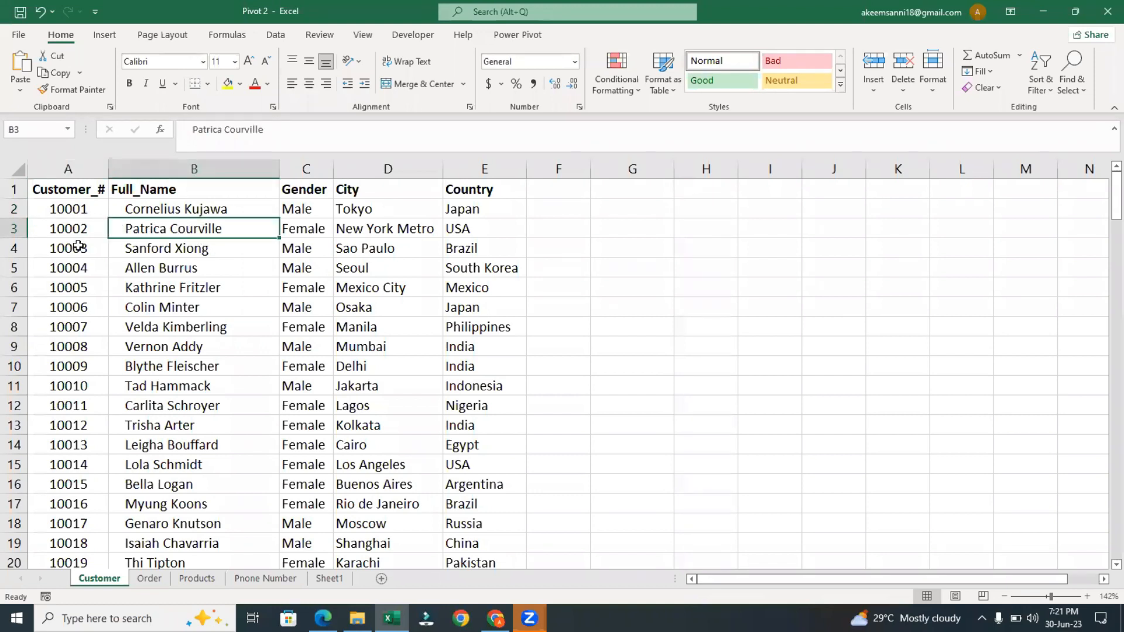
click(61, 234)
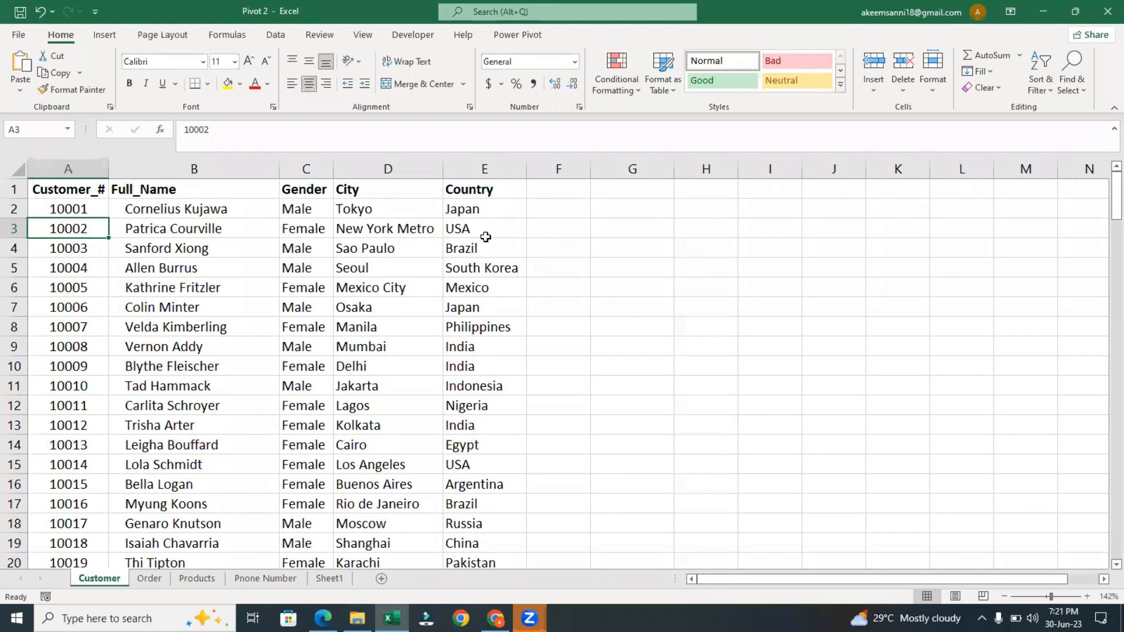
Open the Order sheet and examine how Order_# relates to Customer_# in rows 2 and 3.
click(155, 579)
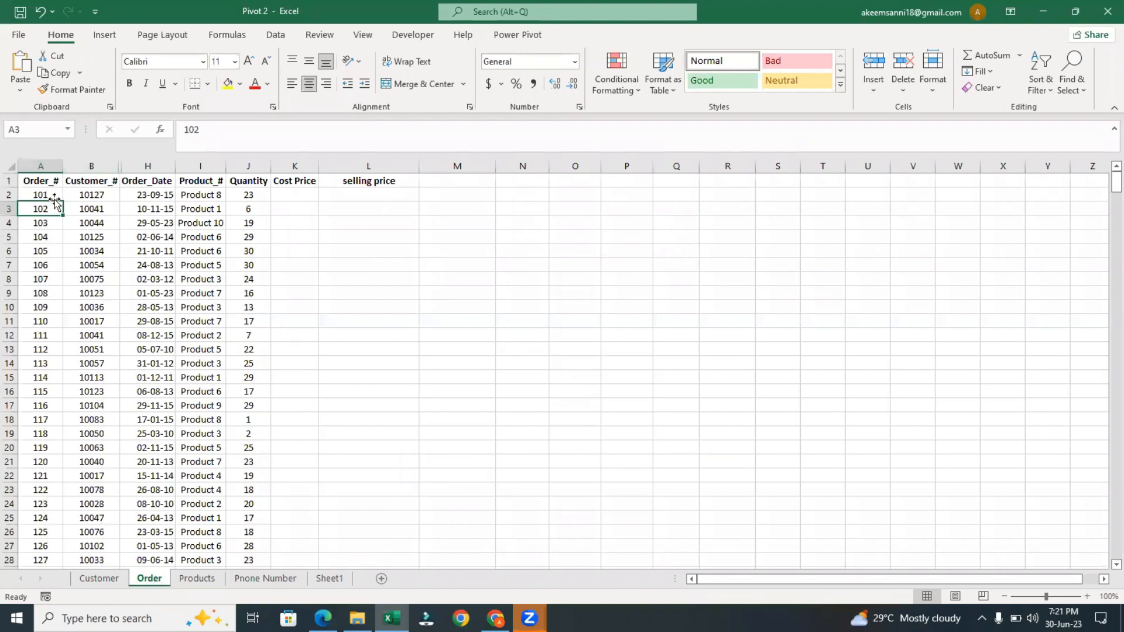
click(82, 195)
click(83, 209)
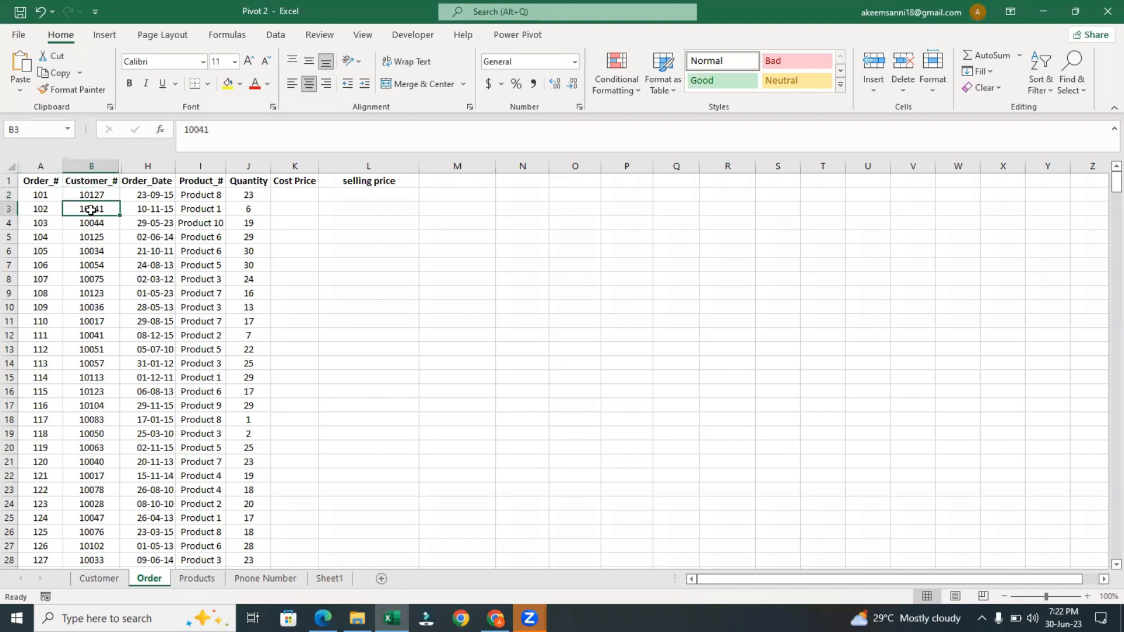
click(40, 194)
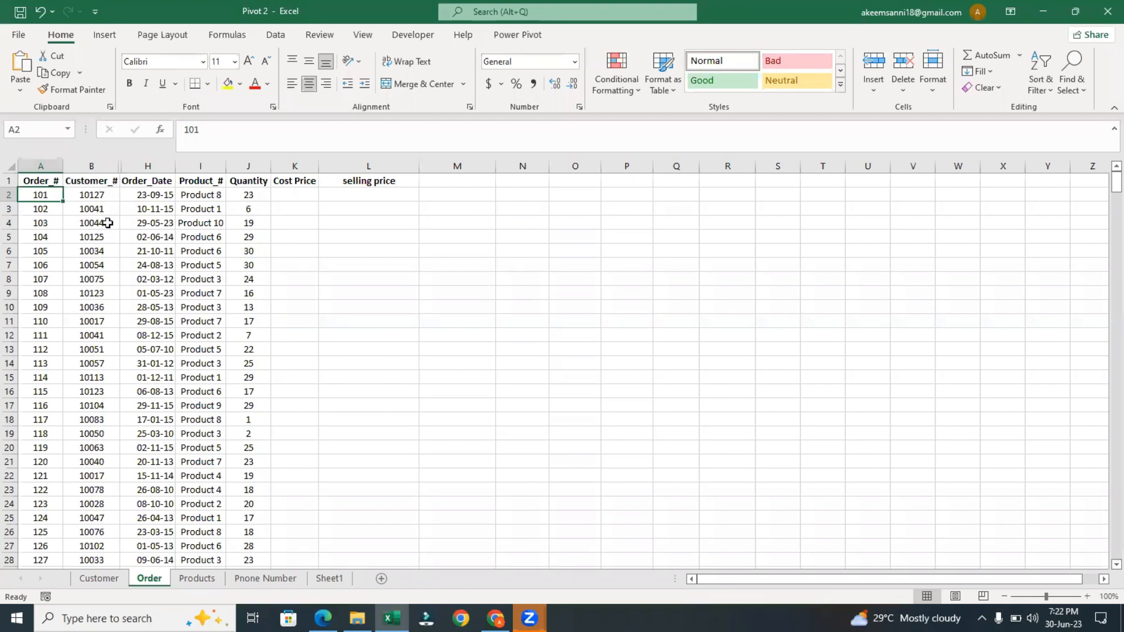
click(97, 192)
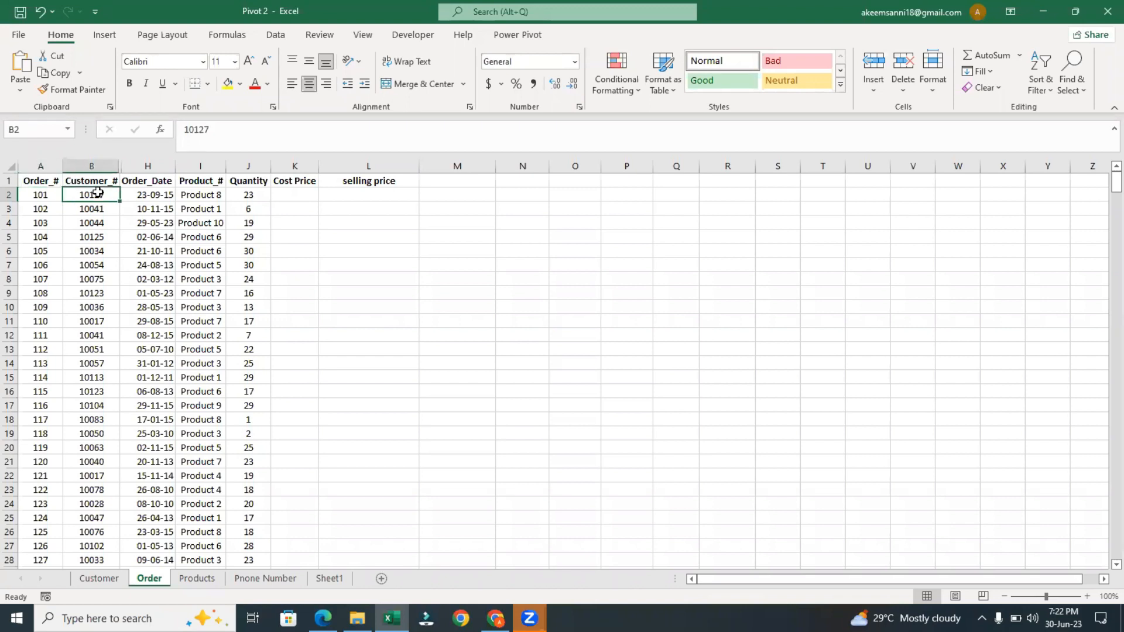
click(41, 193)
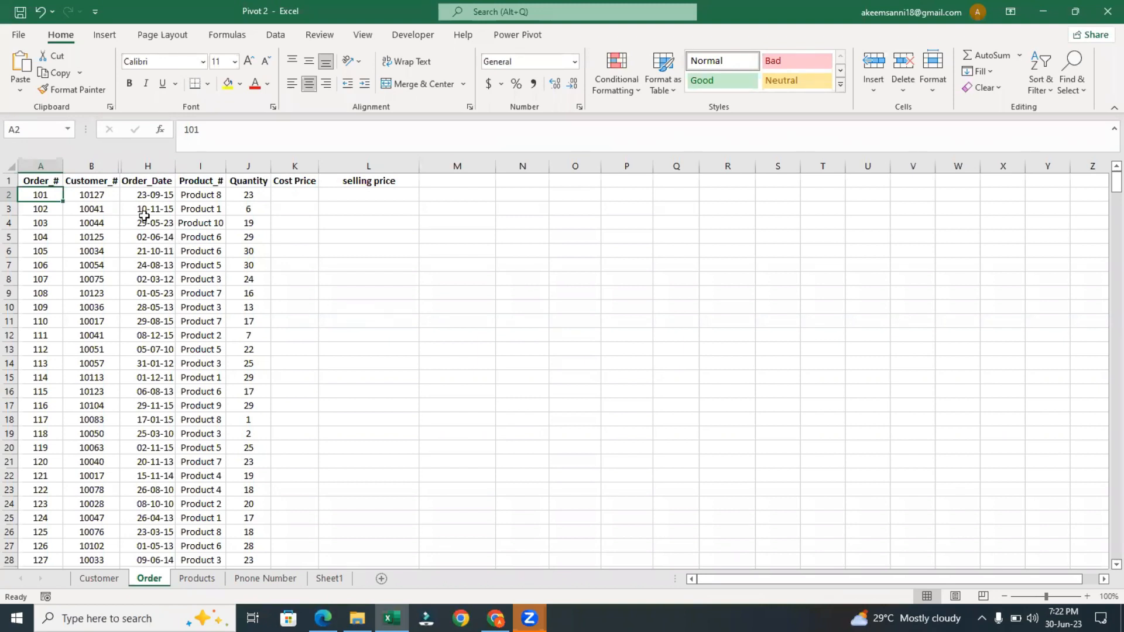
click(97, 199)
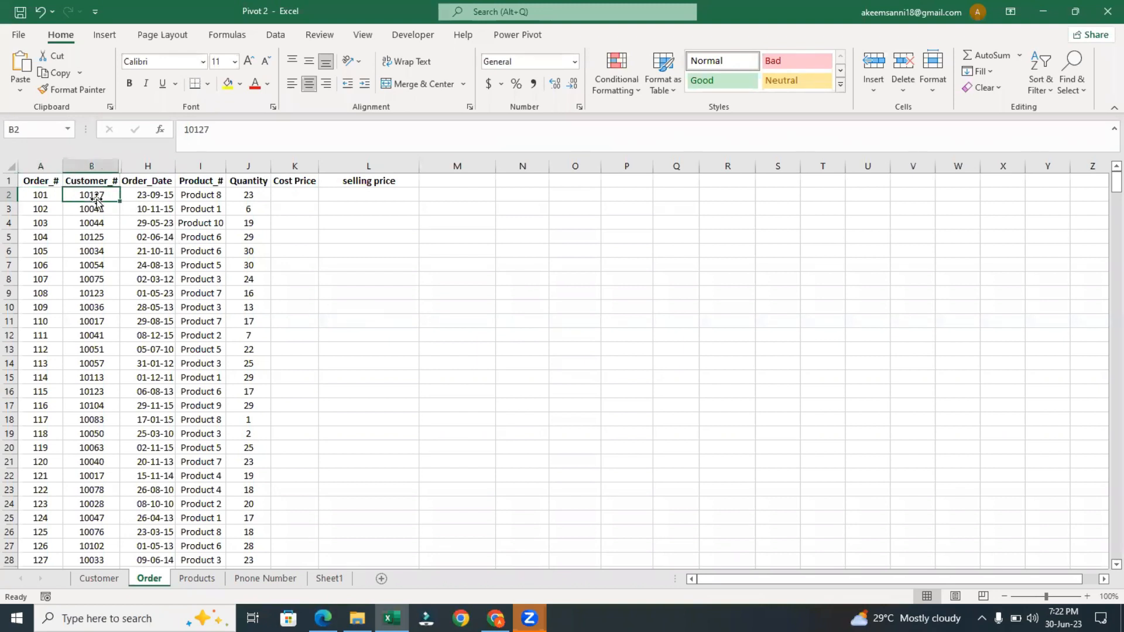
click(37, 195)
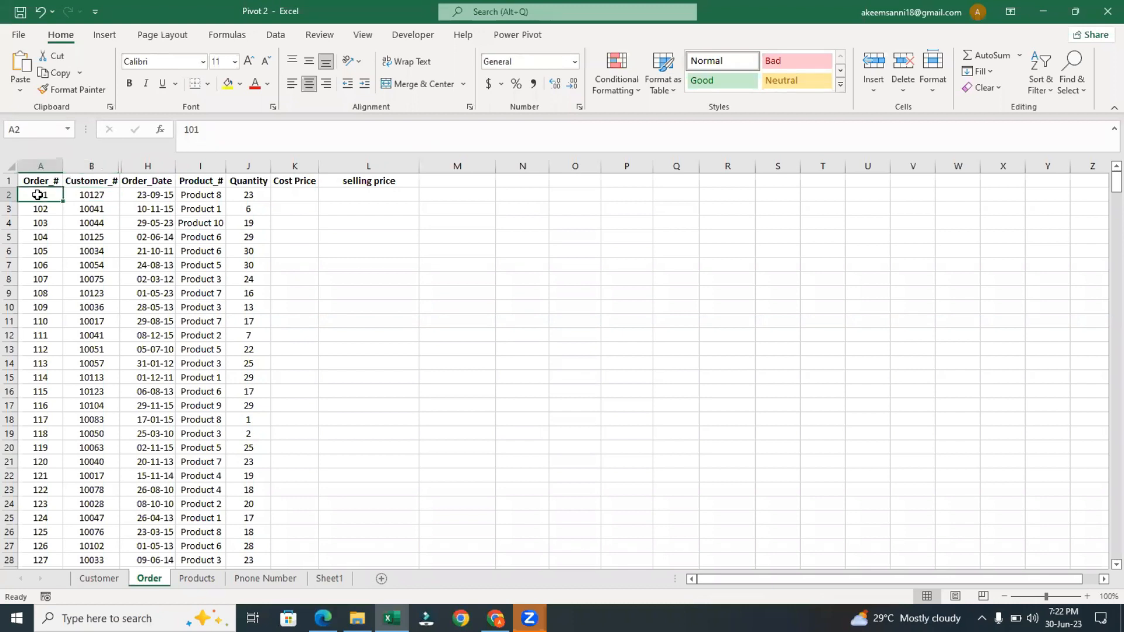
click(106, 192)
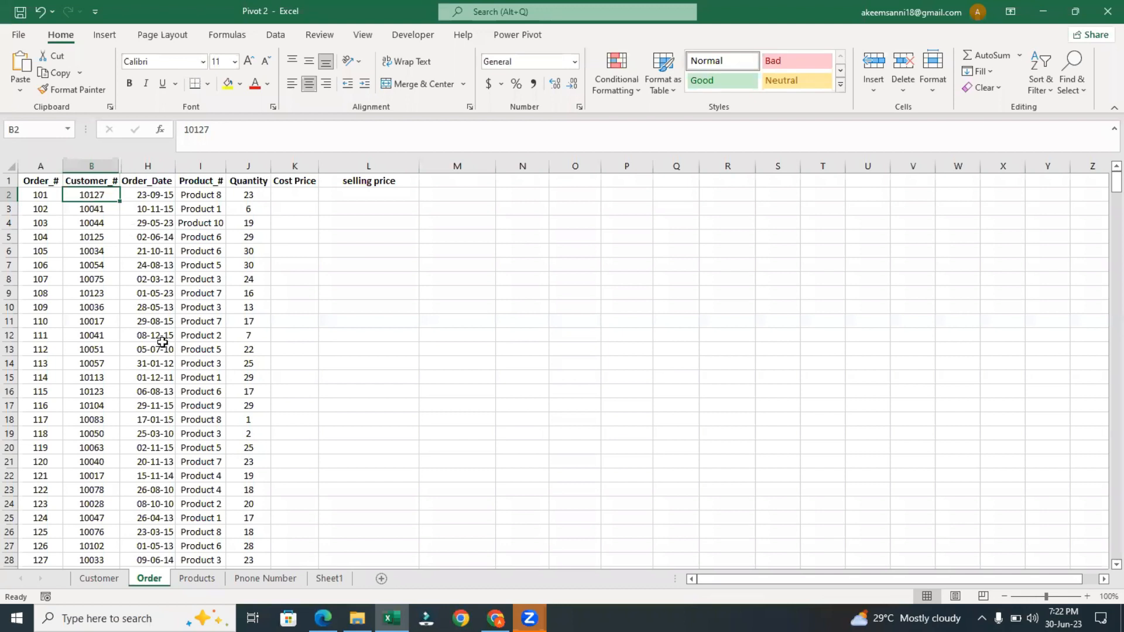
Compare the Customer_# column on the Customer sheet with the one on the Order sheet.
click(94, 577)
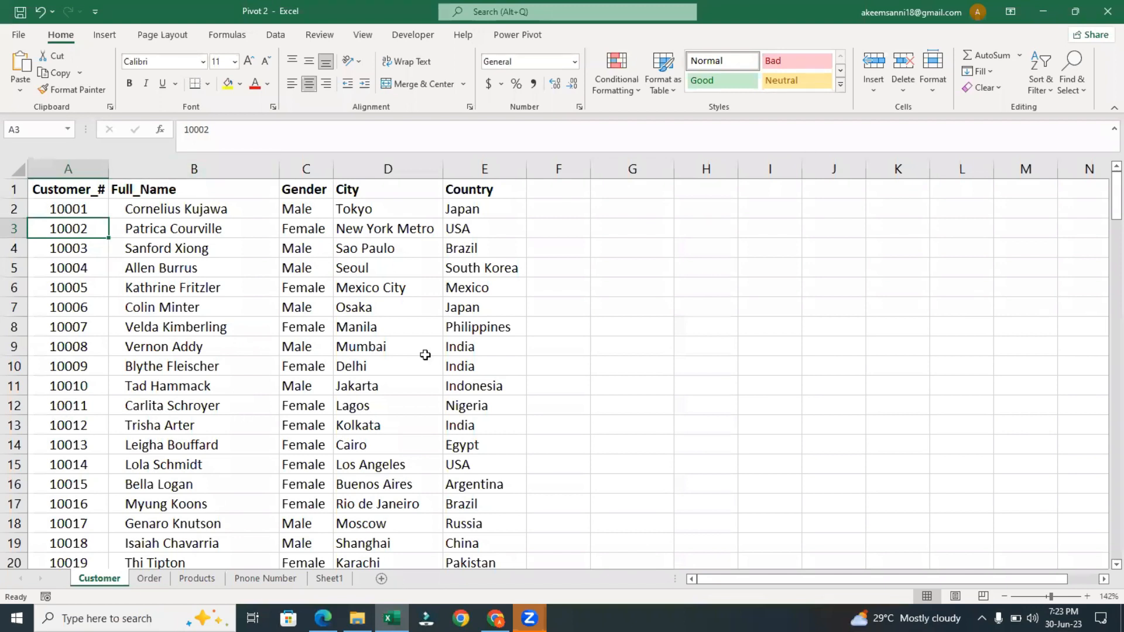
click(149, 579)
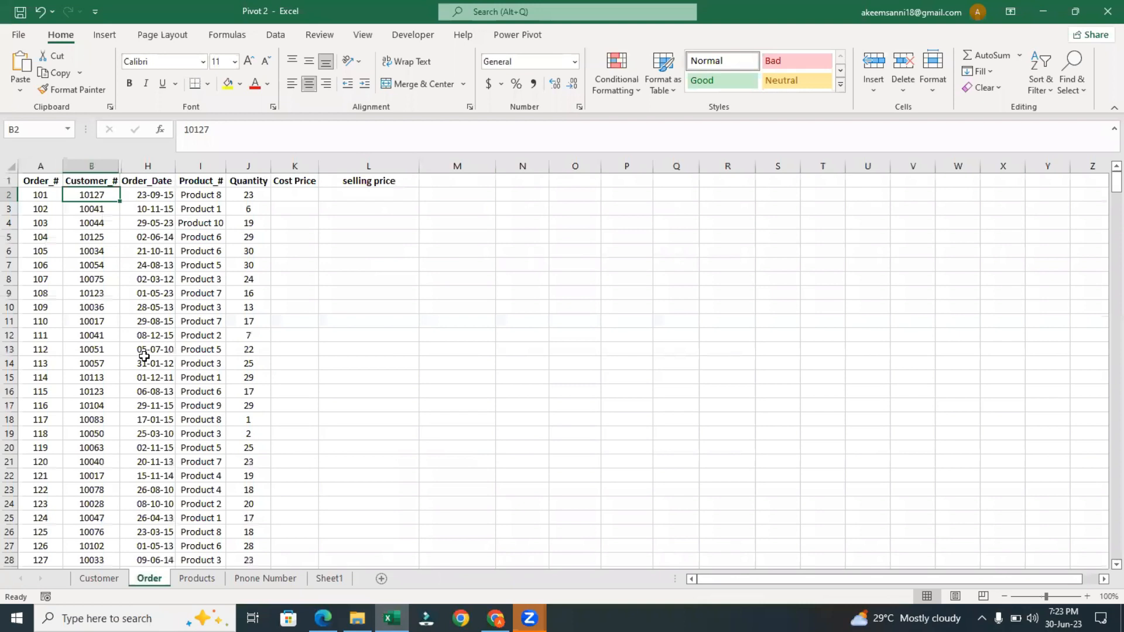
click(98, 579)
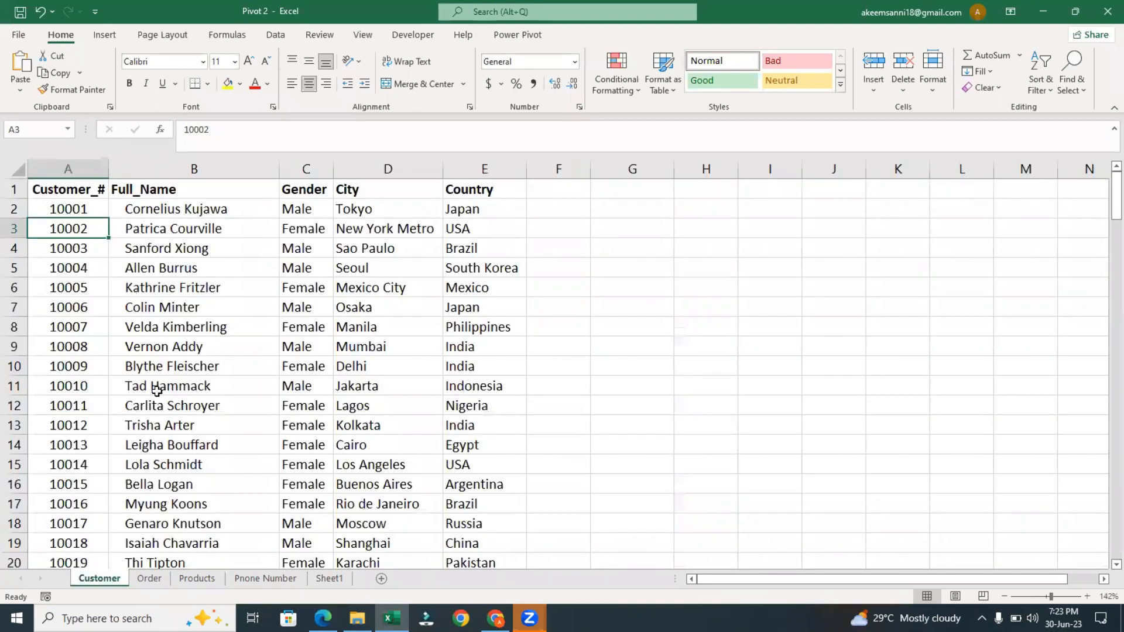
click(150, 579)
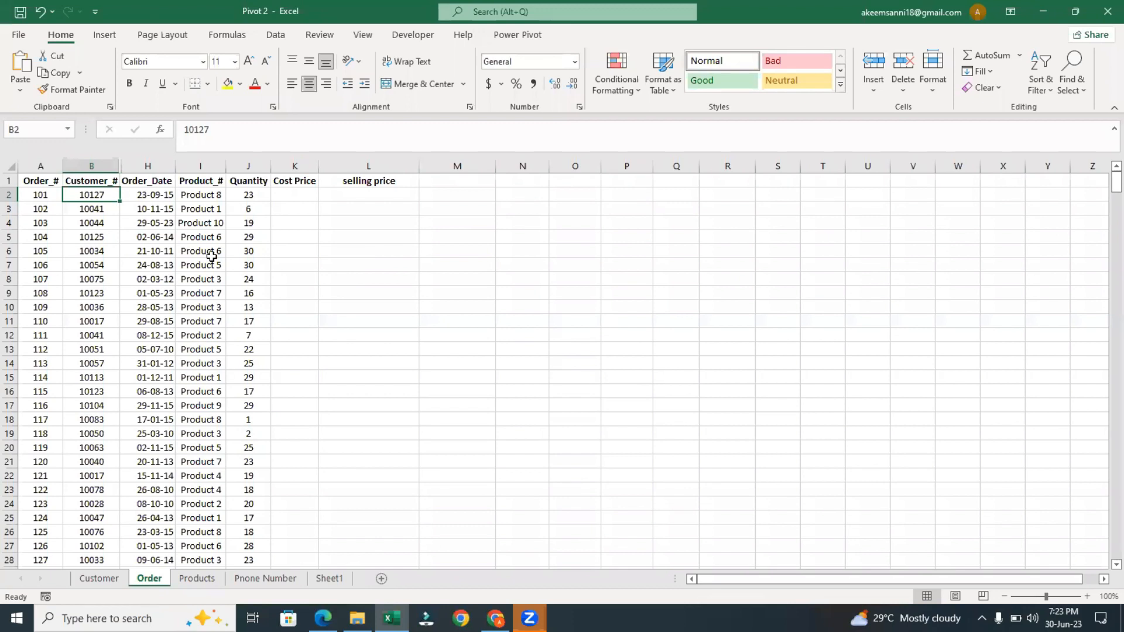
Check the Order_# and Customer_# pairs in rows 2 to 4 of the Order sheet.
click(44, 196)
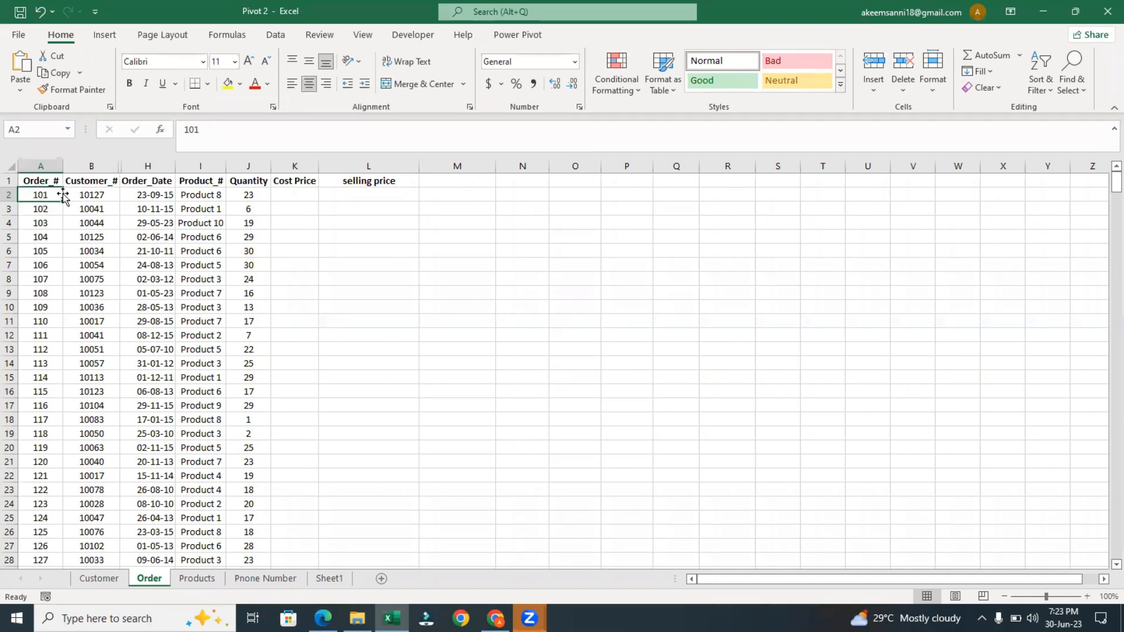
click(85, 195)
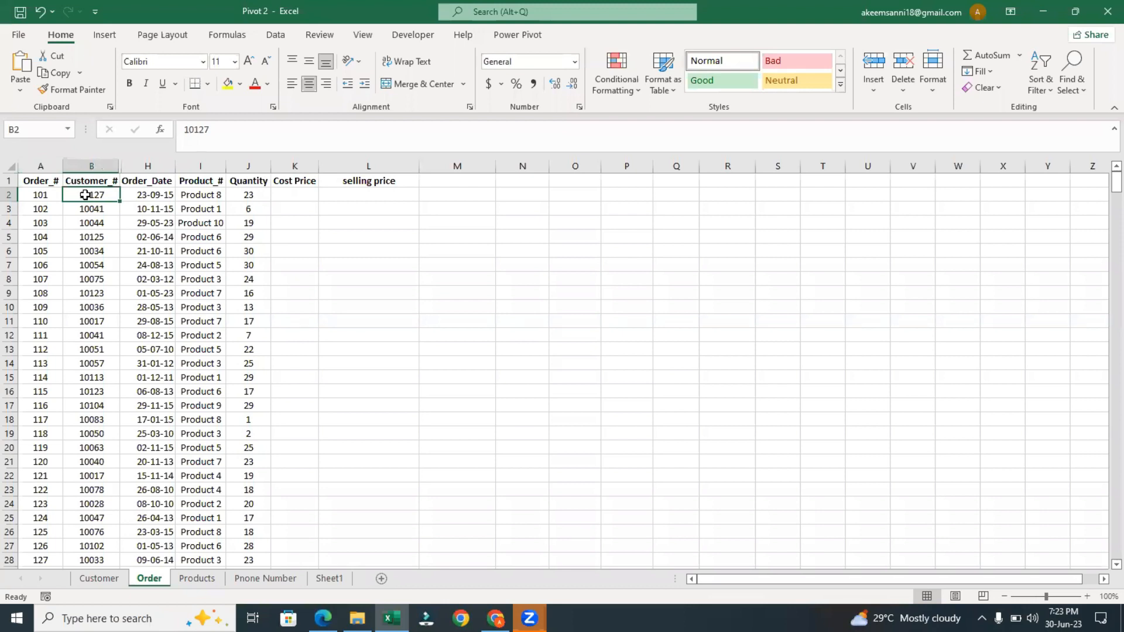
click(105, 212)
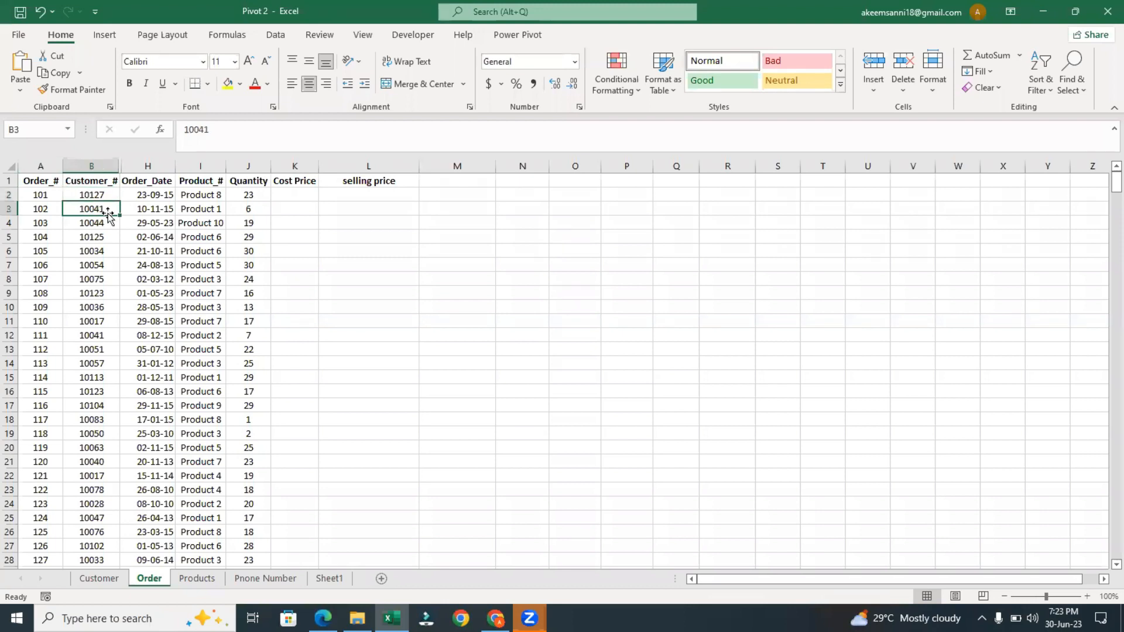
click(41, 208)
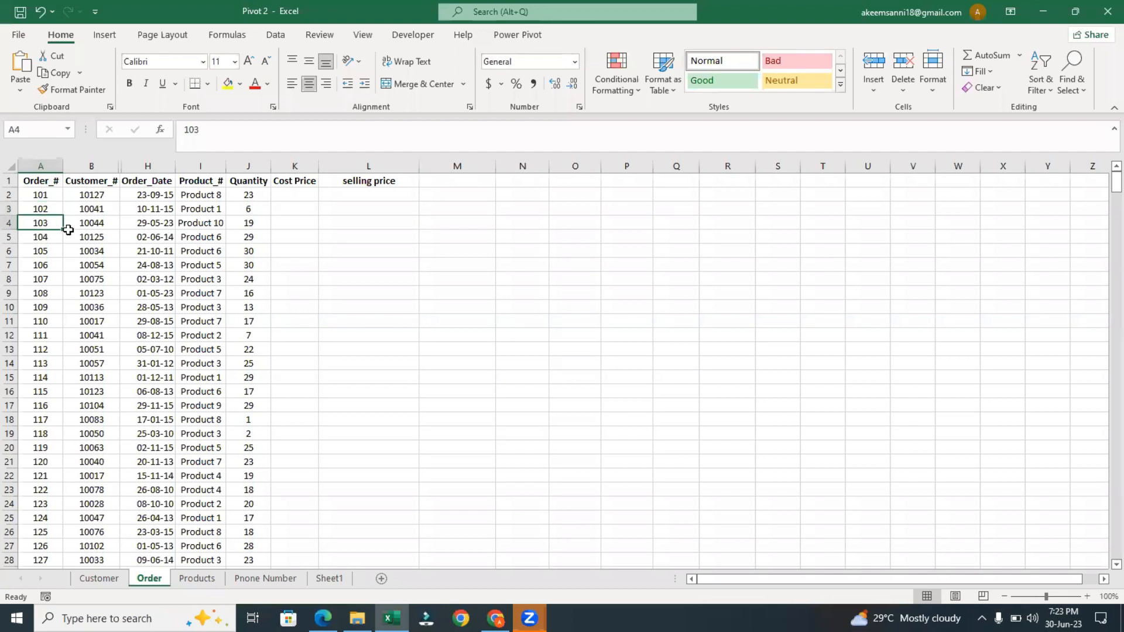
click(89, 225)
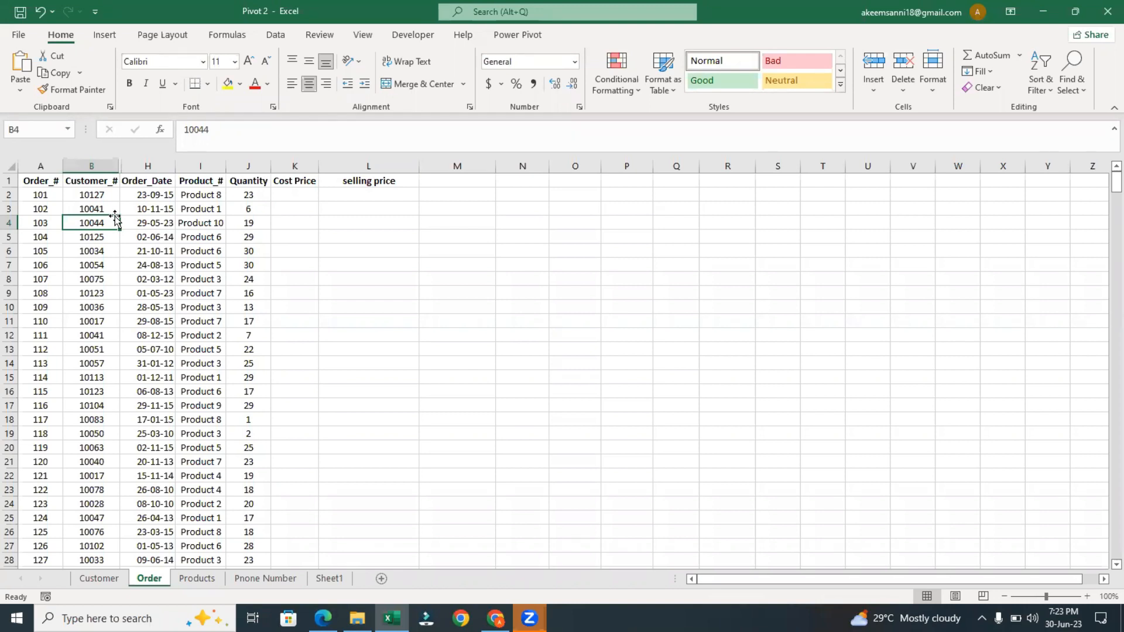
click(46, 226)
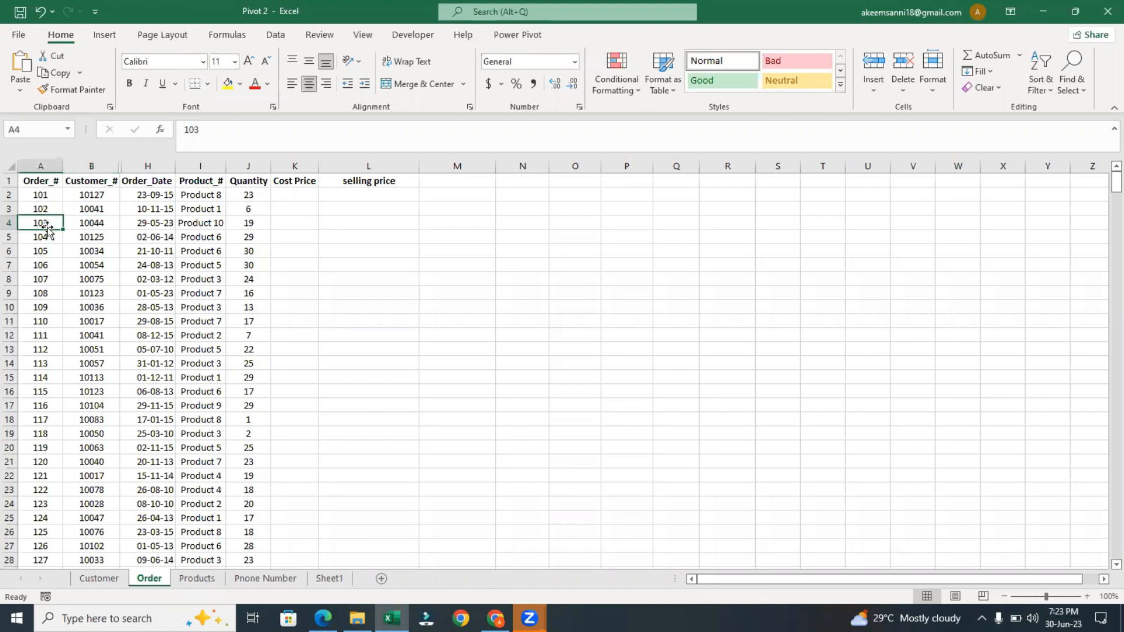
click(88, 226)
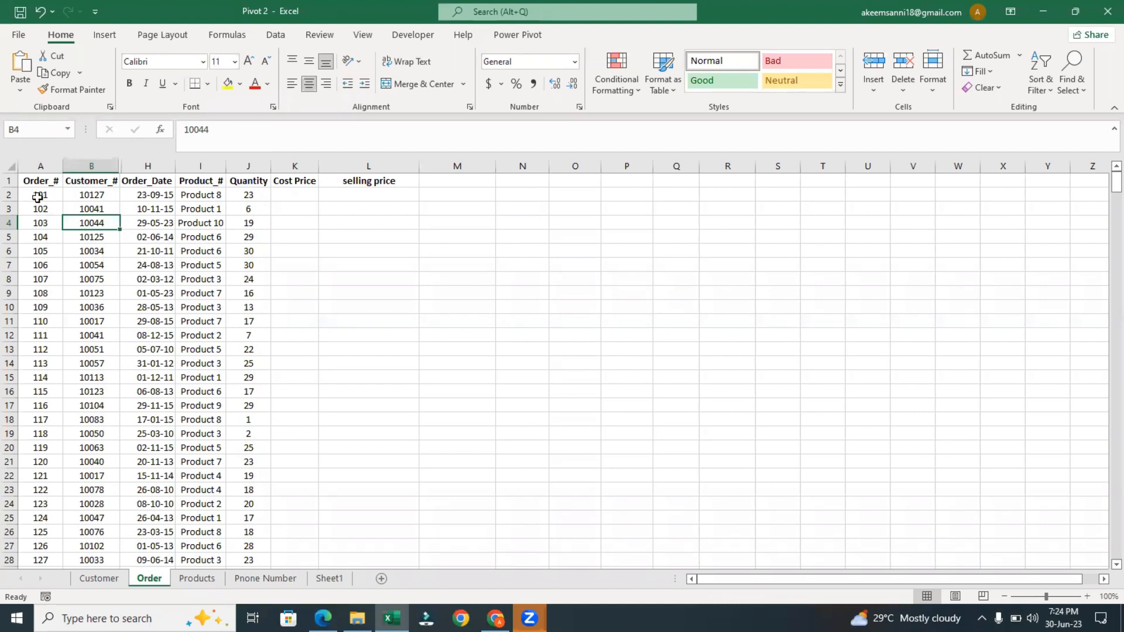
Unhide columns C to G between Customer_# and Order_Date on the Order sheet, and widen the City column.
drag(37, 198, 74, 197)
click(76, 197)
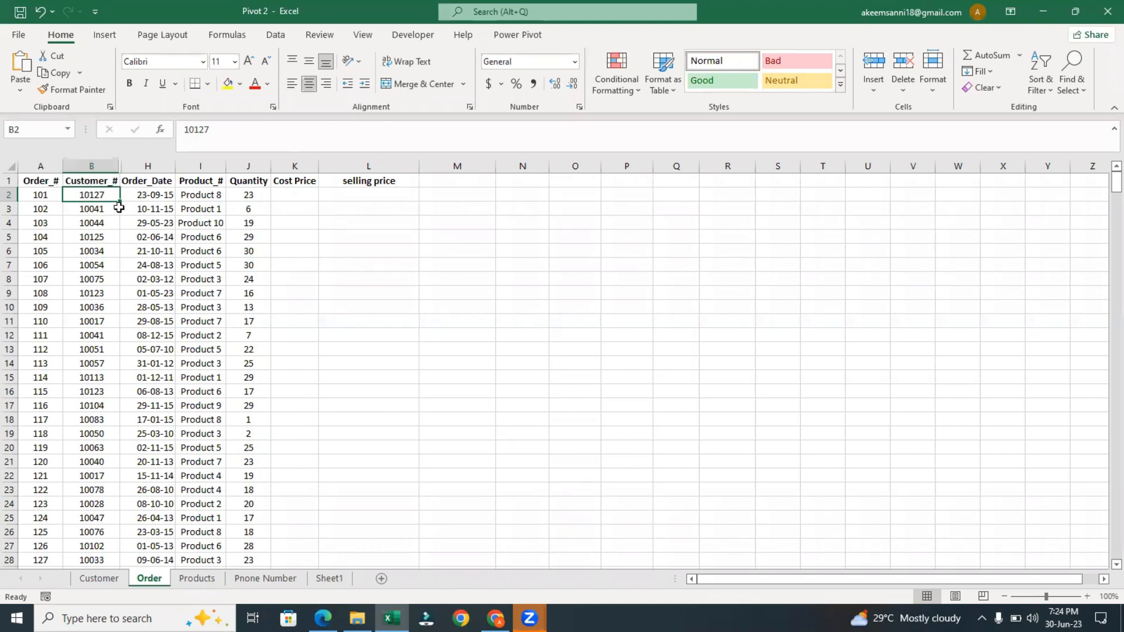
double_click(122, 169)
double_click(122, 169)
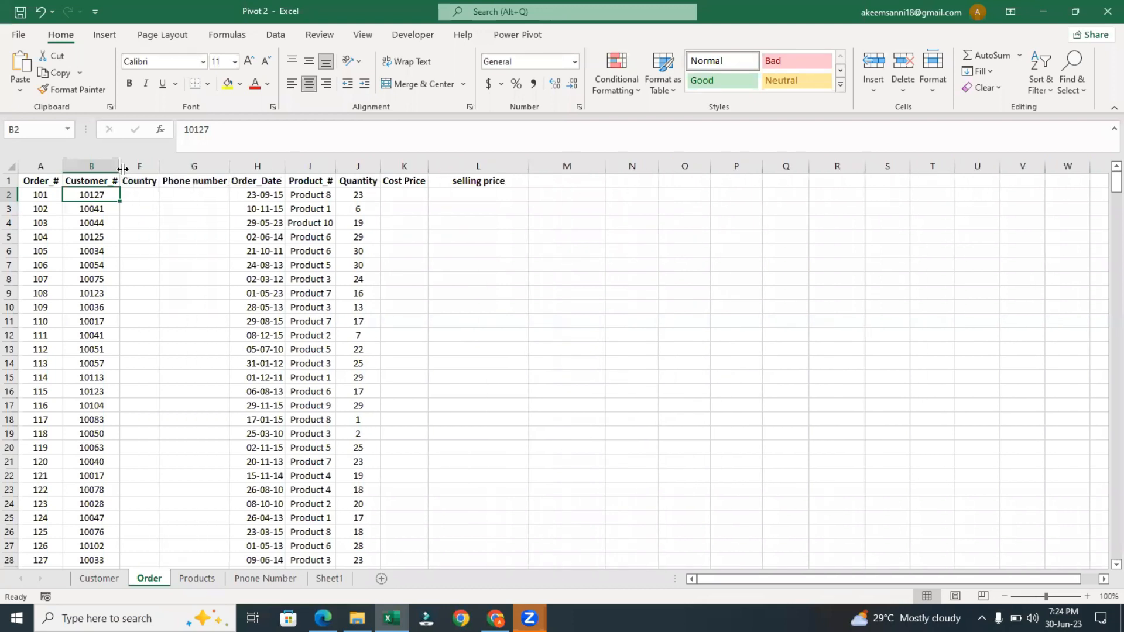
double_click(122, 168)
double_click(122, 169)
double_click(122, 168)
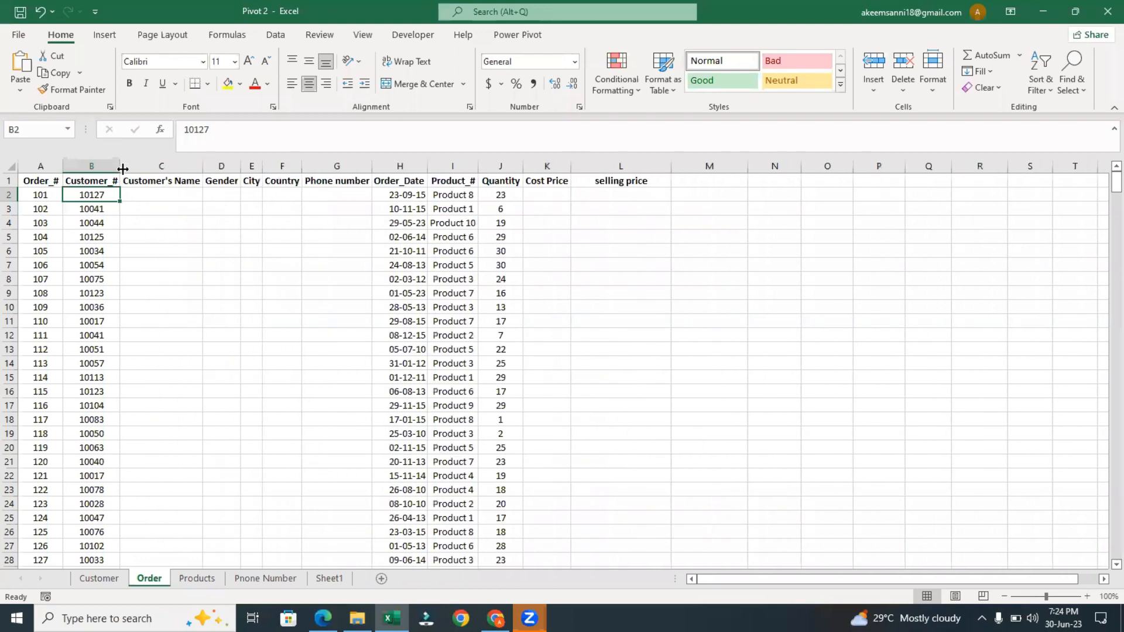
click(173, 195)
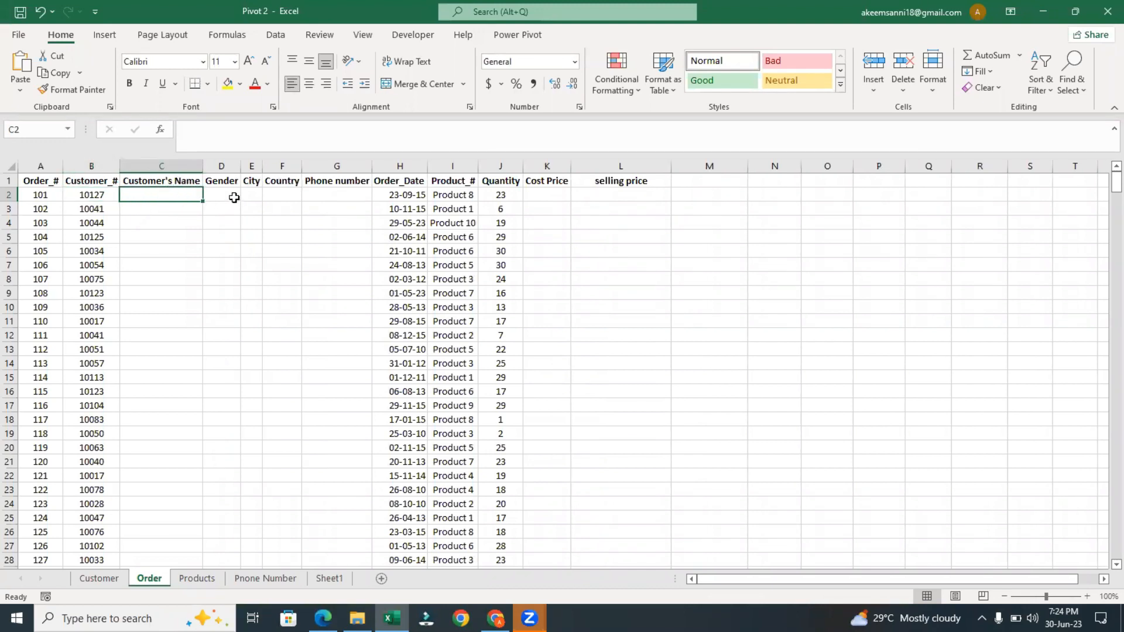
drag(262, 166, 285, 163)
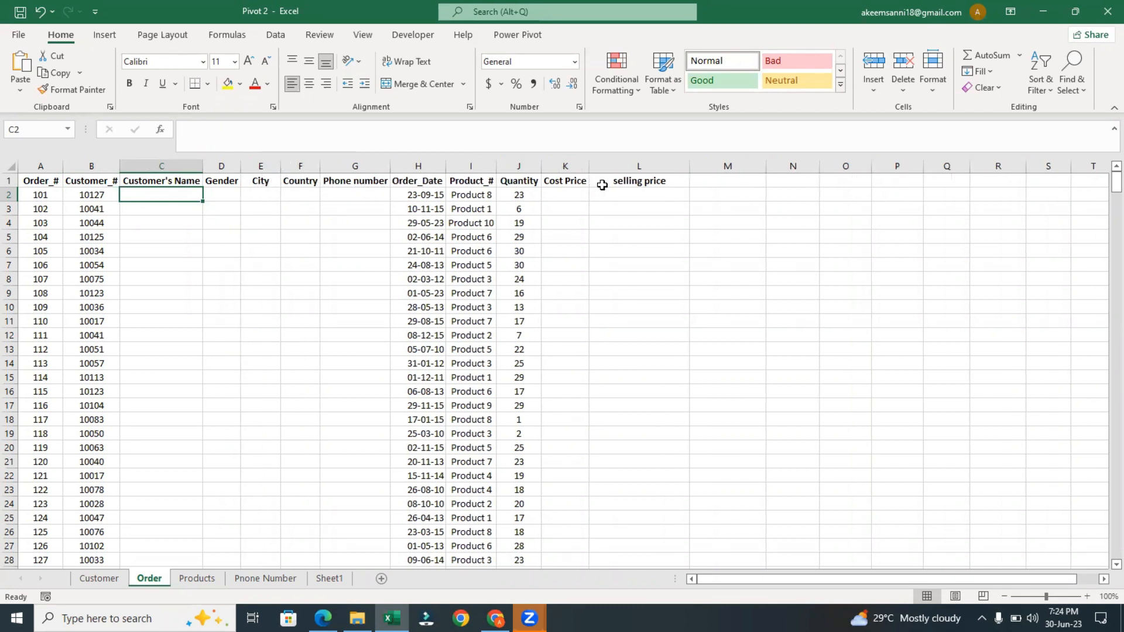
Review the Cost Price, selling price, Customer's Name and Gender fields in row 2 against the Customer_# column.
click(577, 193)
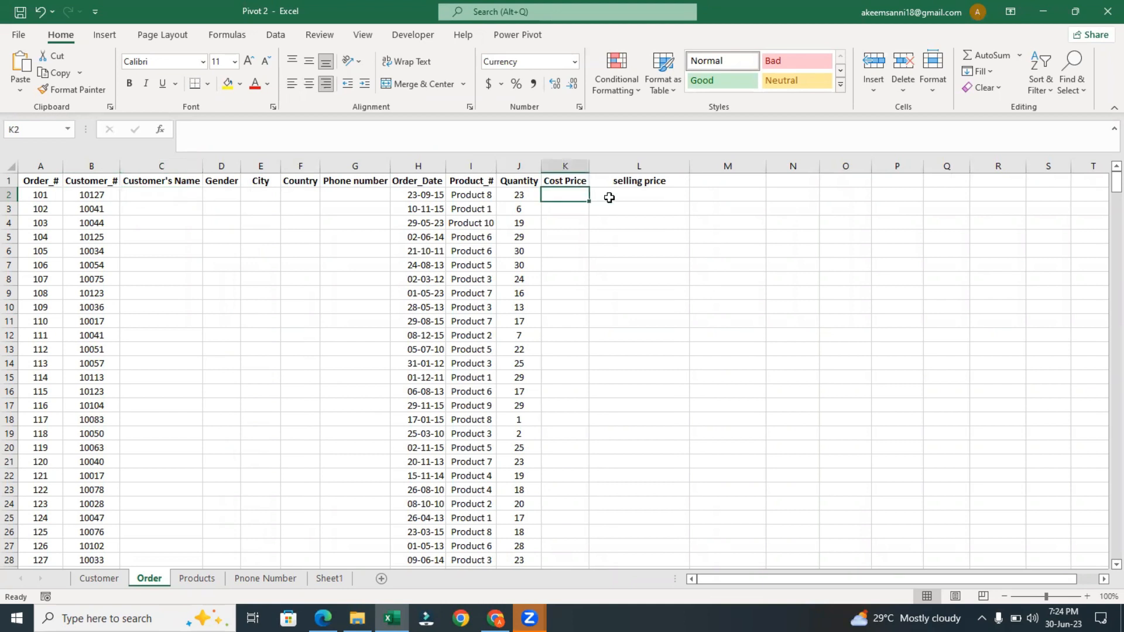
click(608, 197)
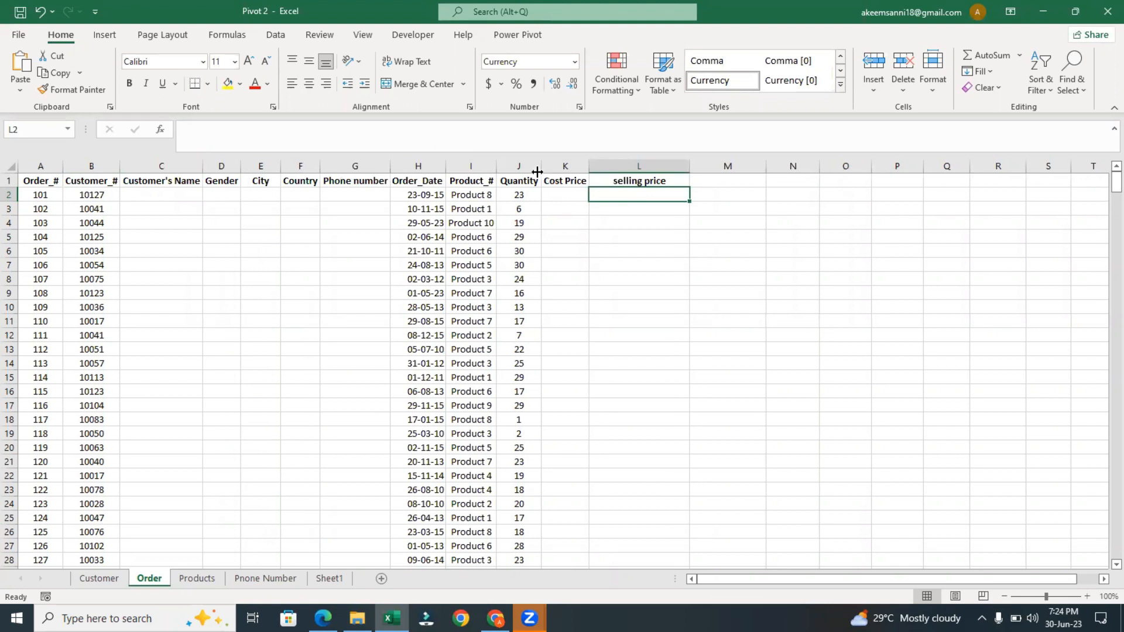
click(169, 192)
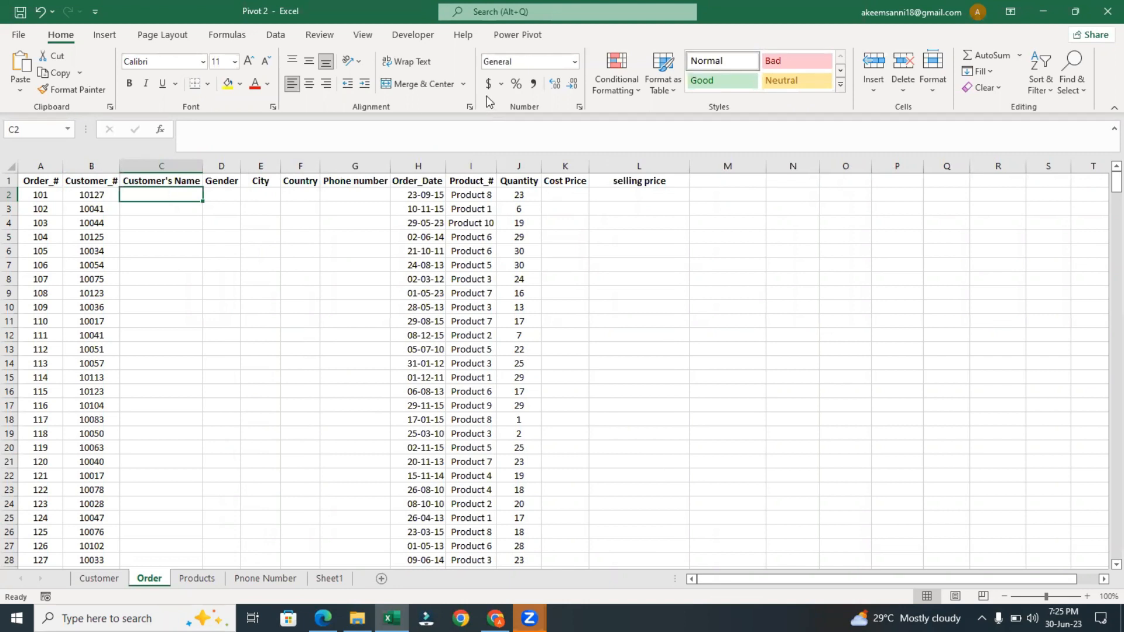
click(94, 209)
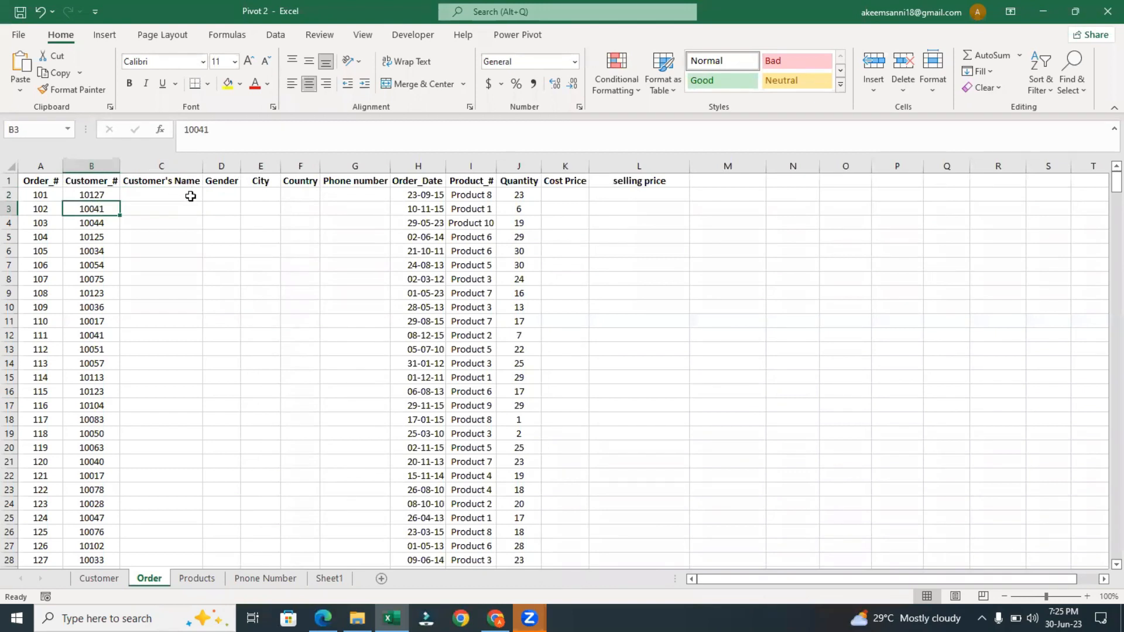
click(196, 197)
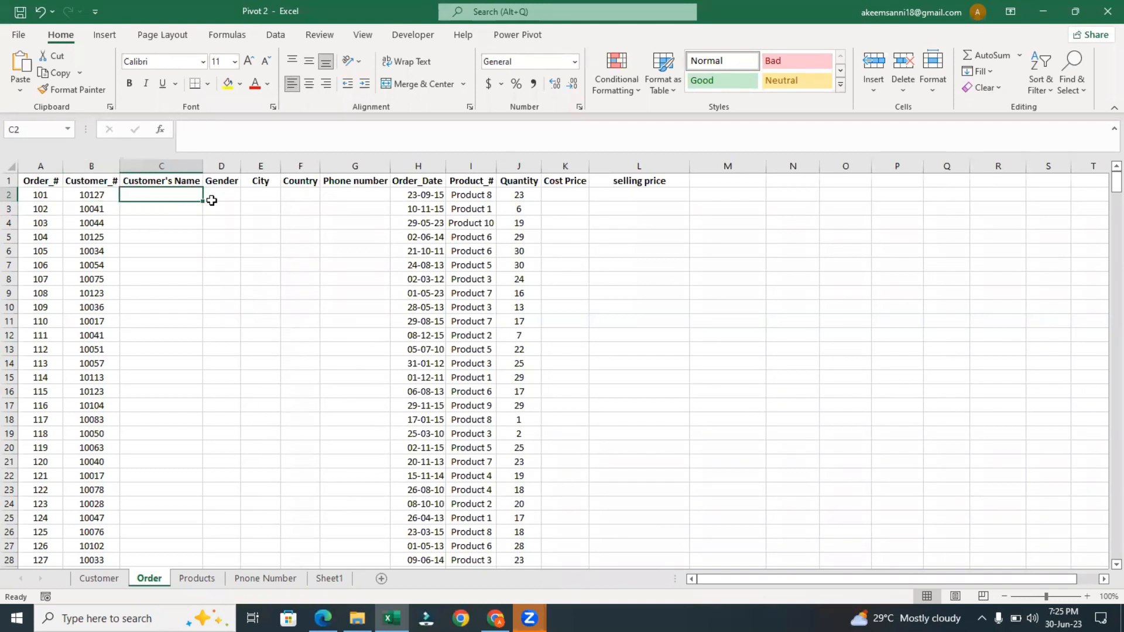
click(213, 201)
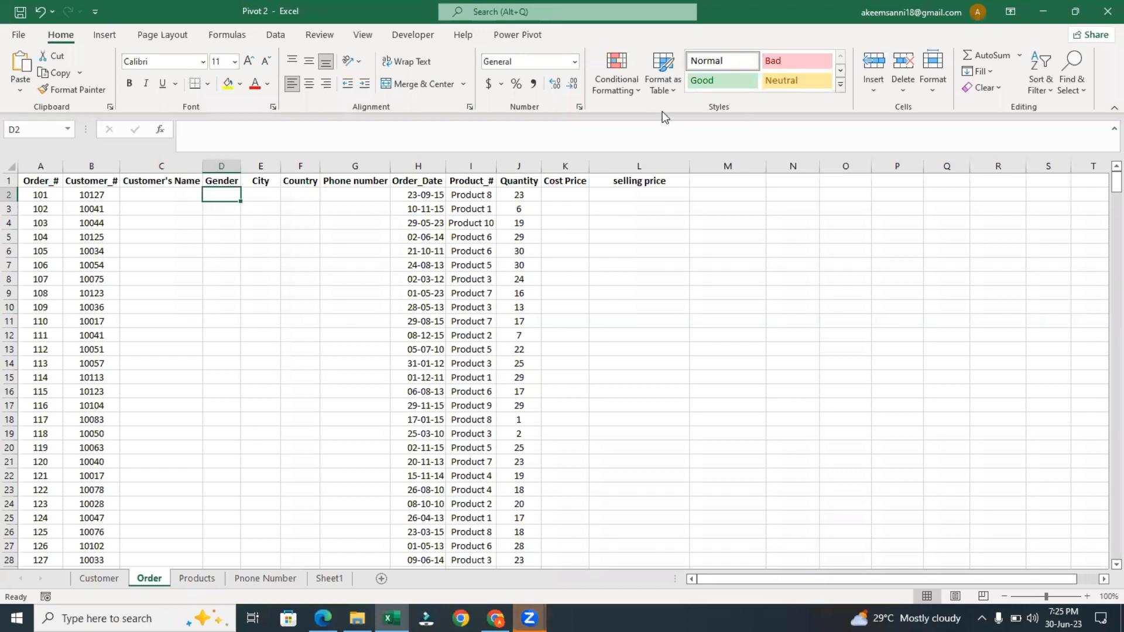
click(657, 86)
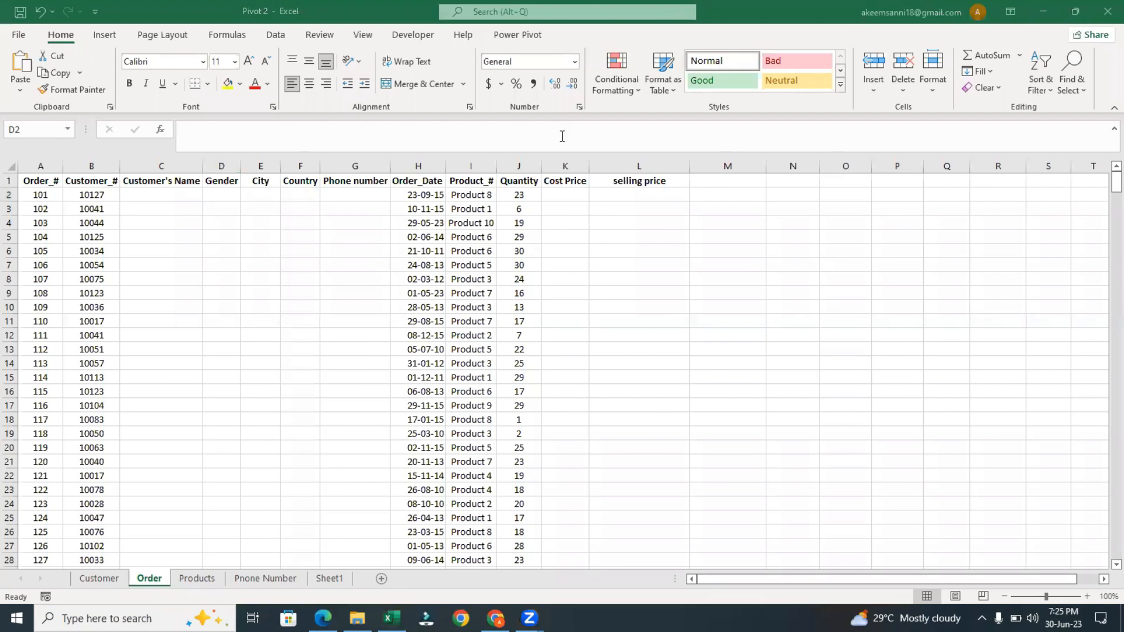
click(159, 188)
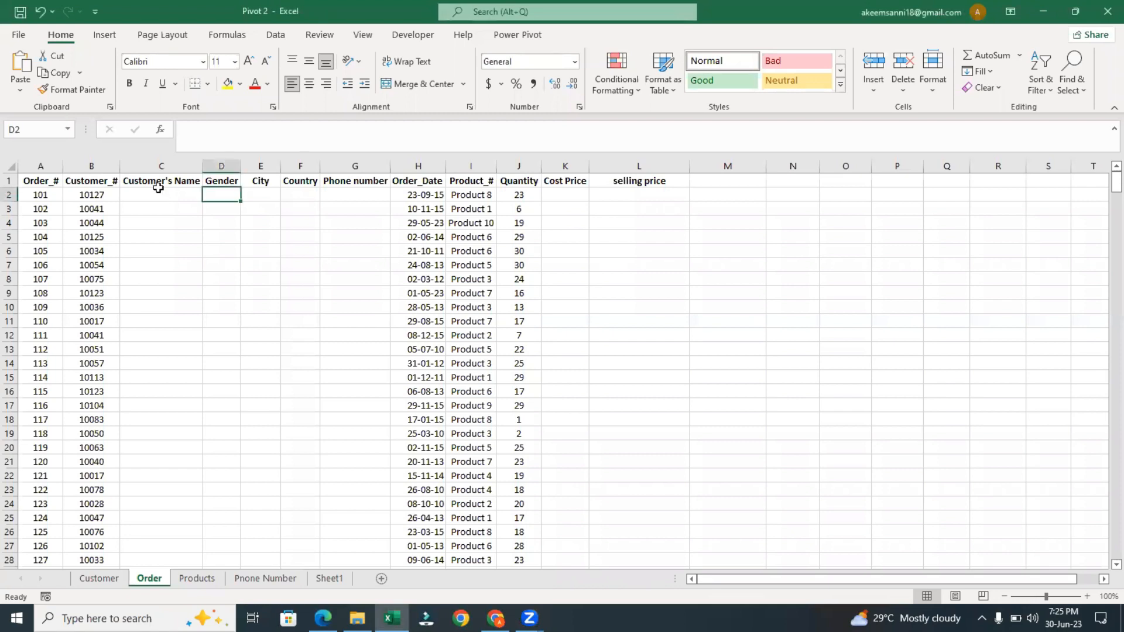
click(159, 191)
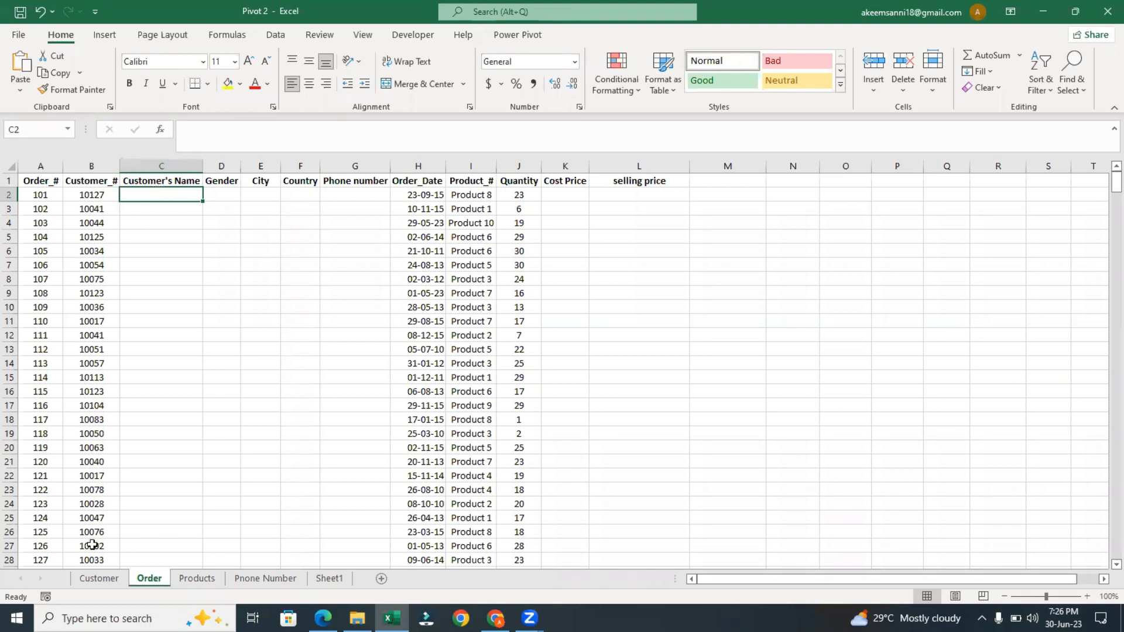
Compare the first Customer_# entries on the Customer sheet with those on the Order sheet.
click(83, 582)
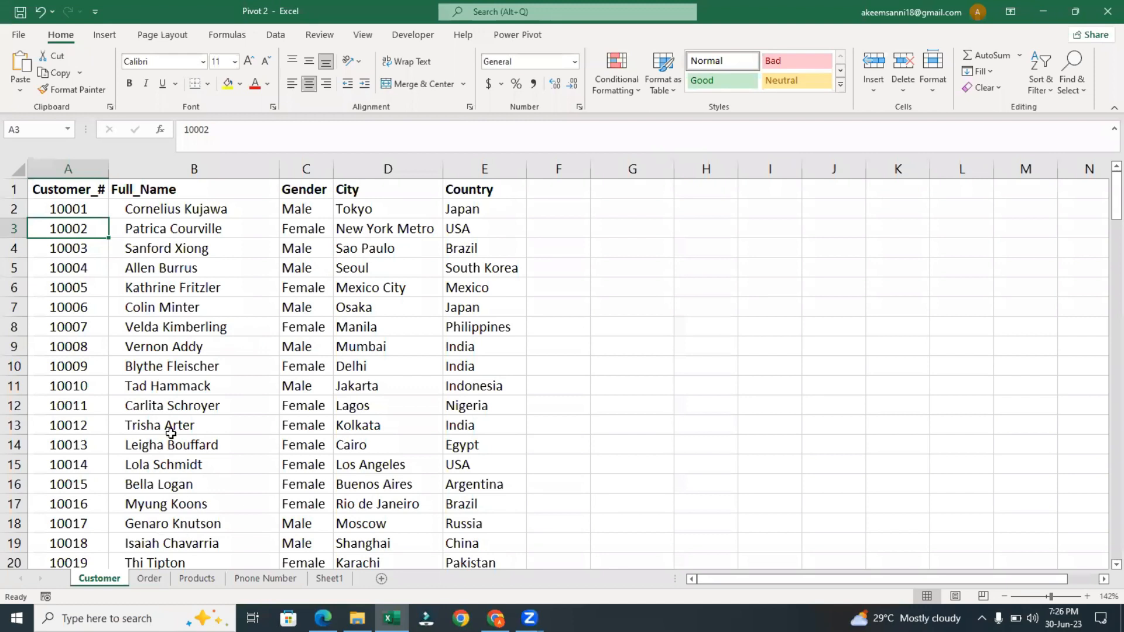
click(87, 210)
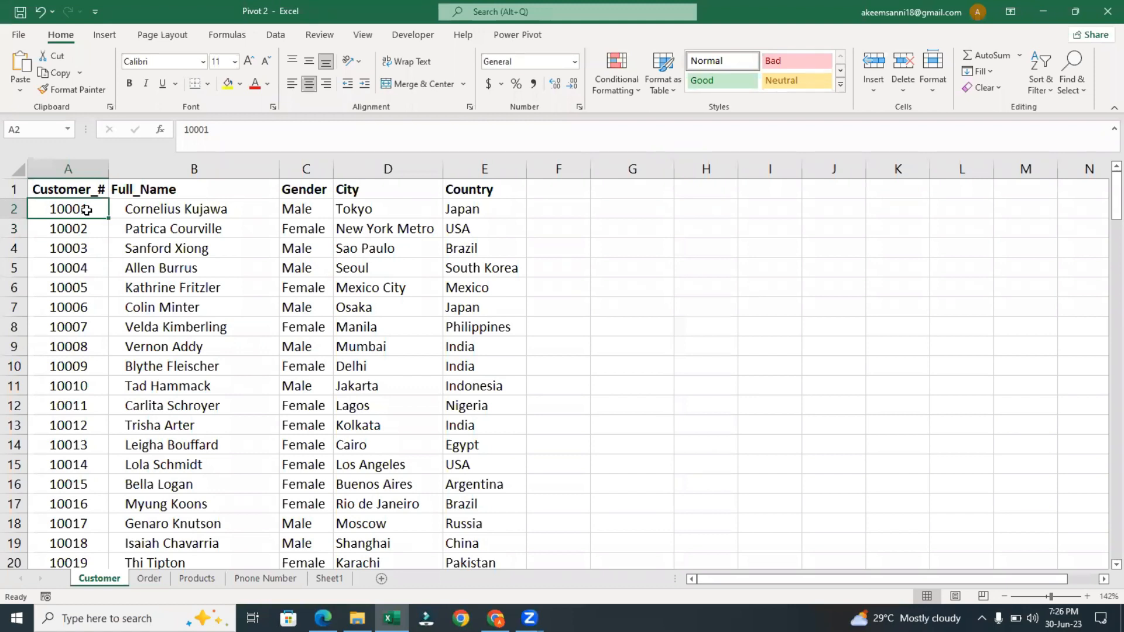
click(149, 579)
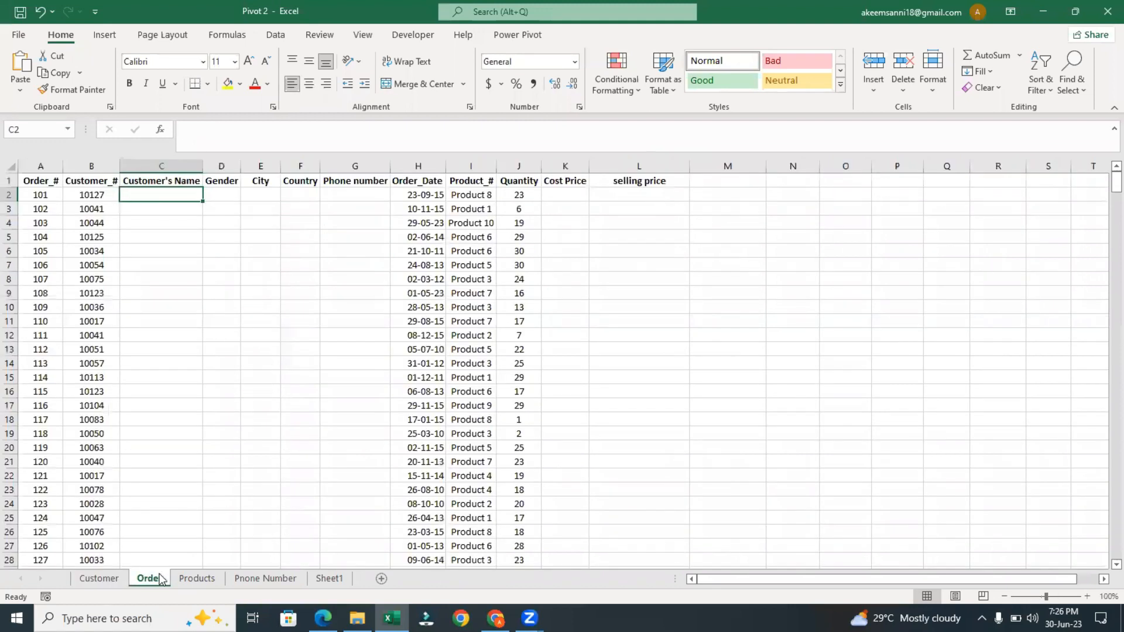
click(92, 190)
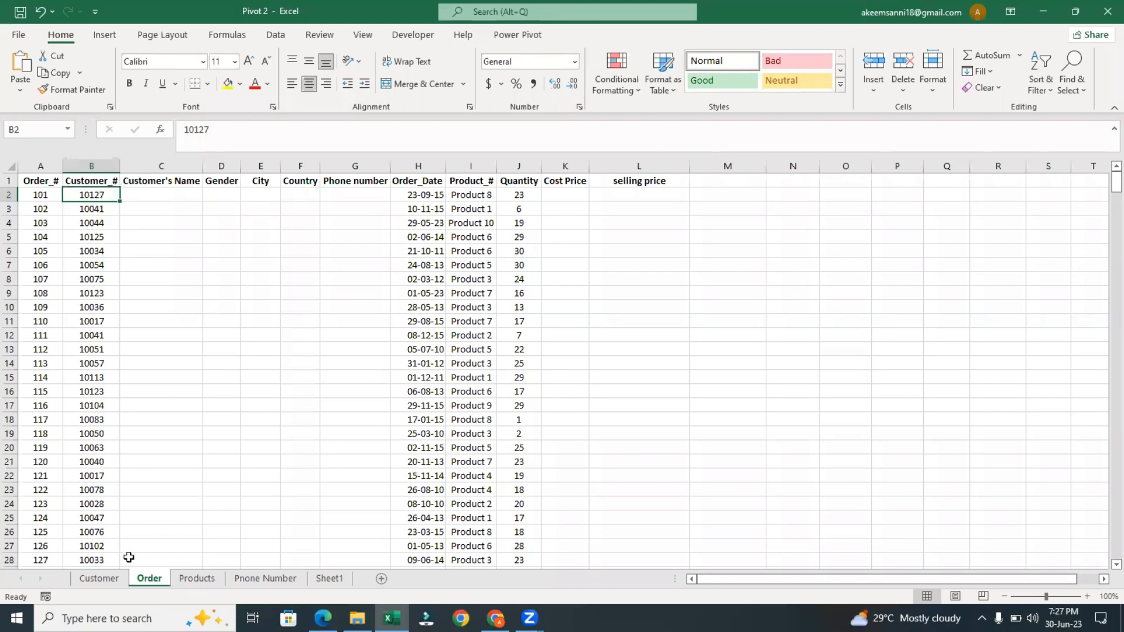
click(108, 578)
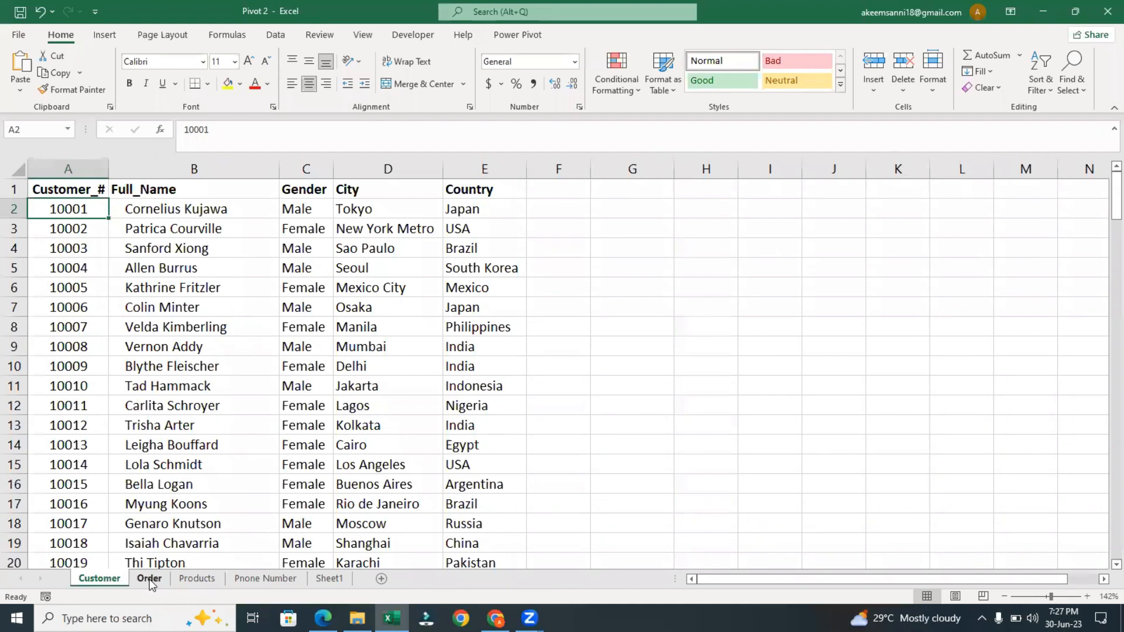
click(150, 579)
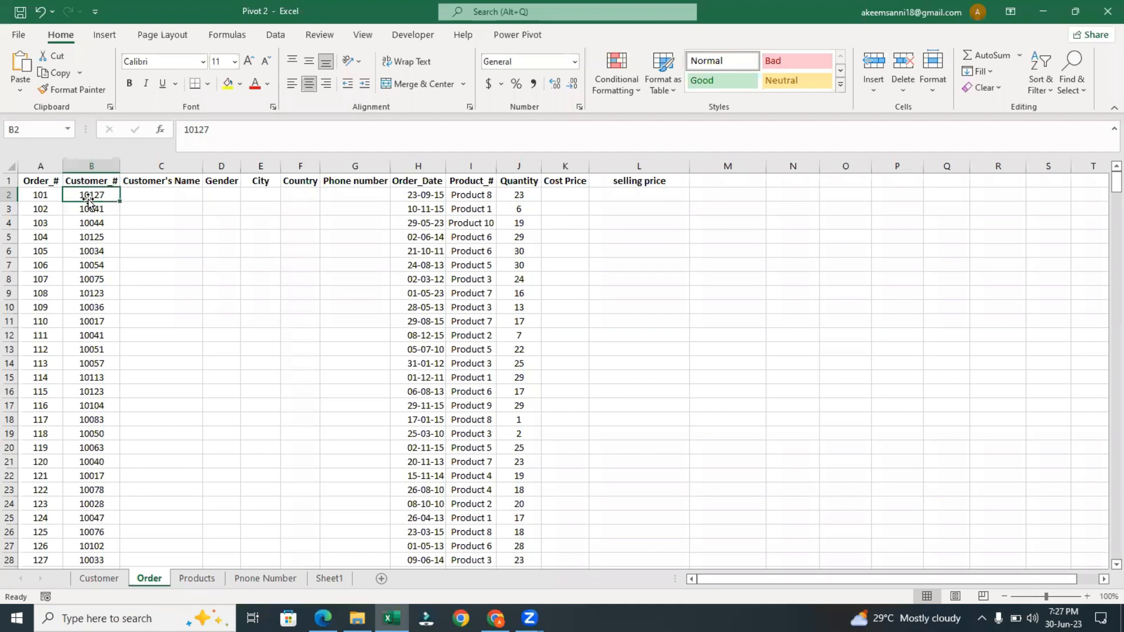
click(108, 579)
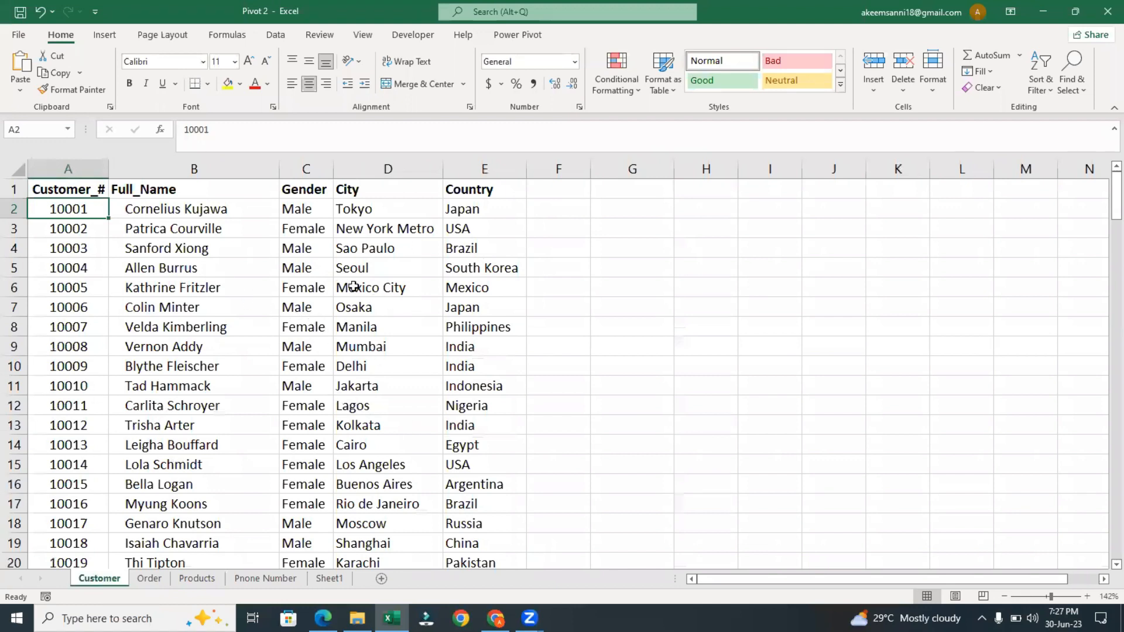
Examine the Order_# and Customer_# entries in rows 2 and 16 of the Order sheet.
click(149, 579)
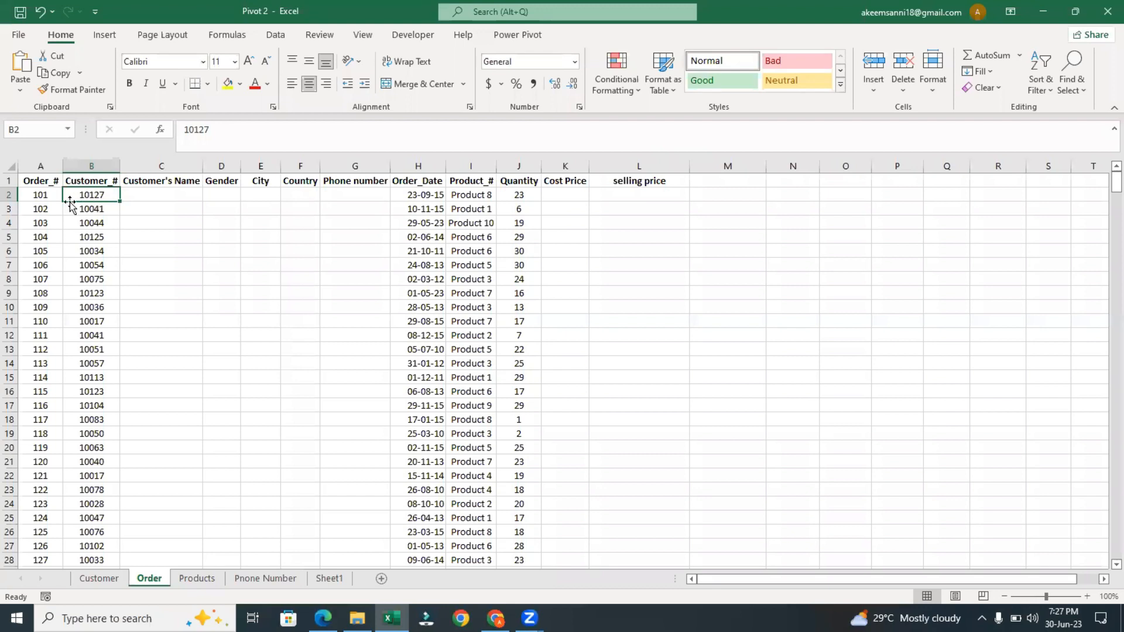
click(37, 200)
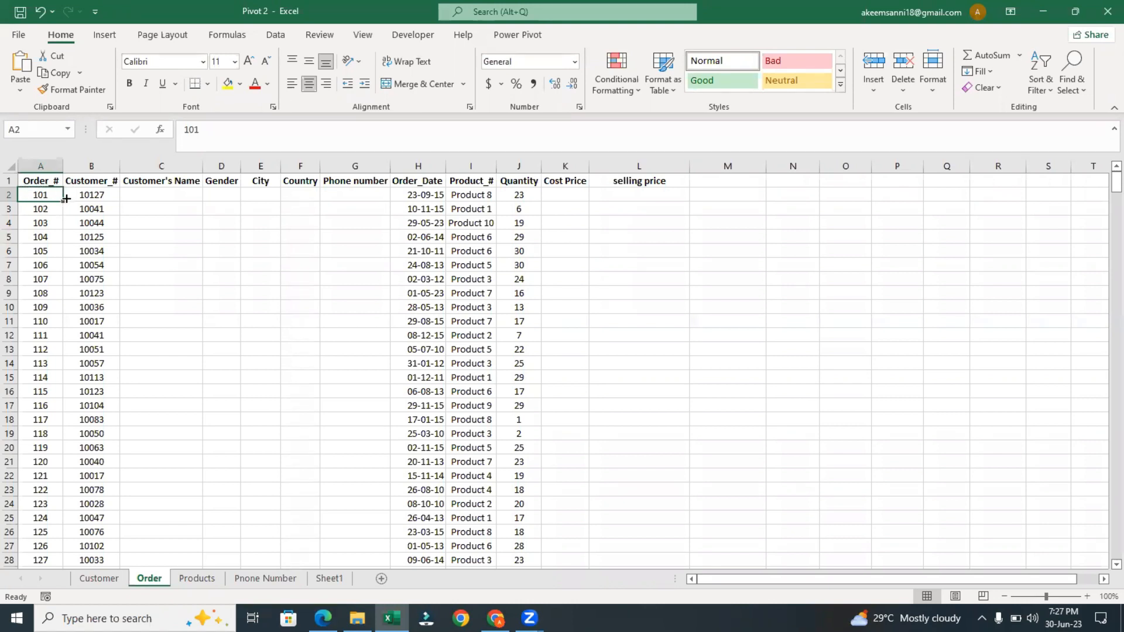
click(101, 194)
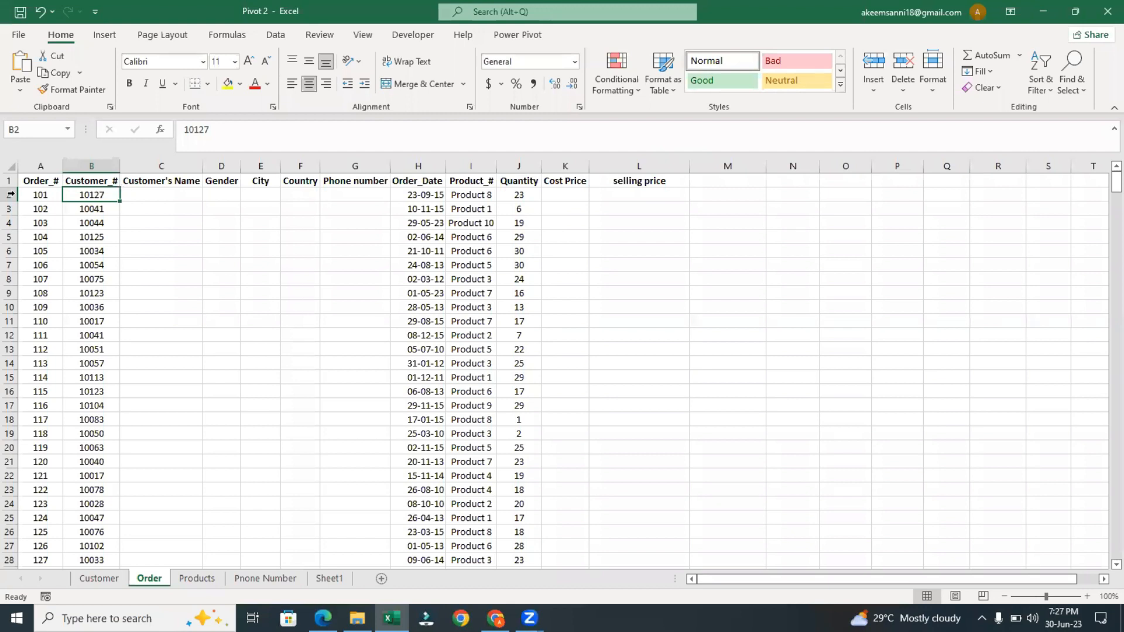
click(45, 195)
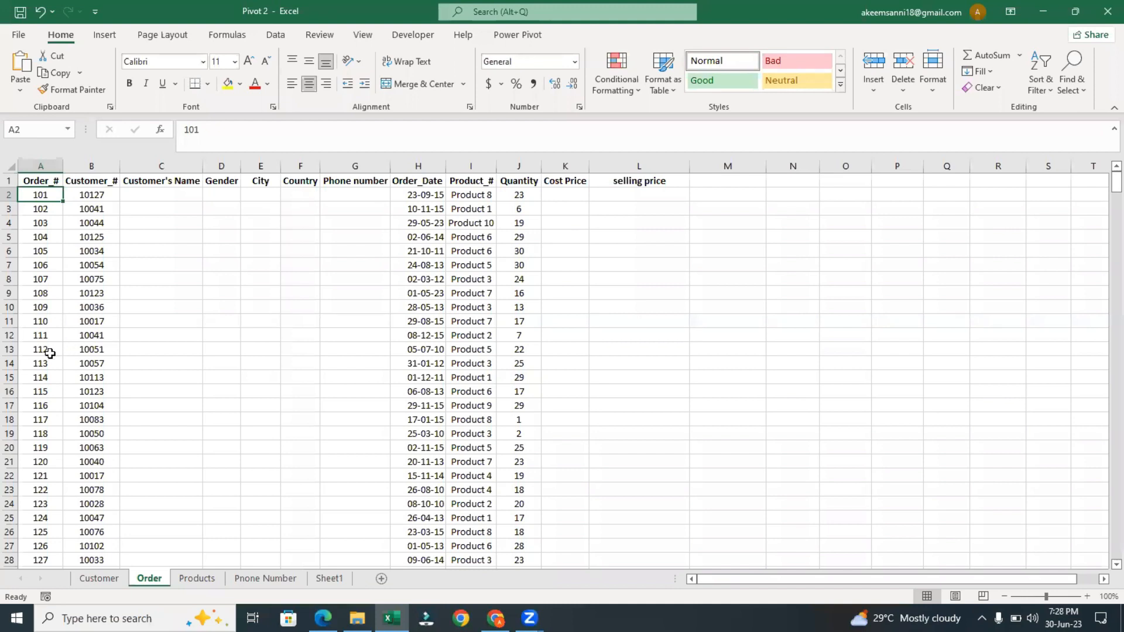
click(43, 389)
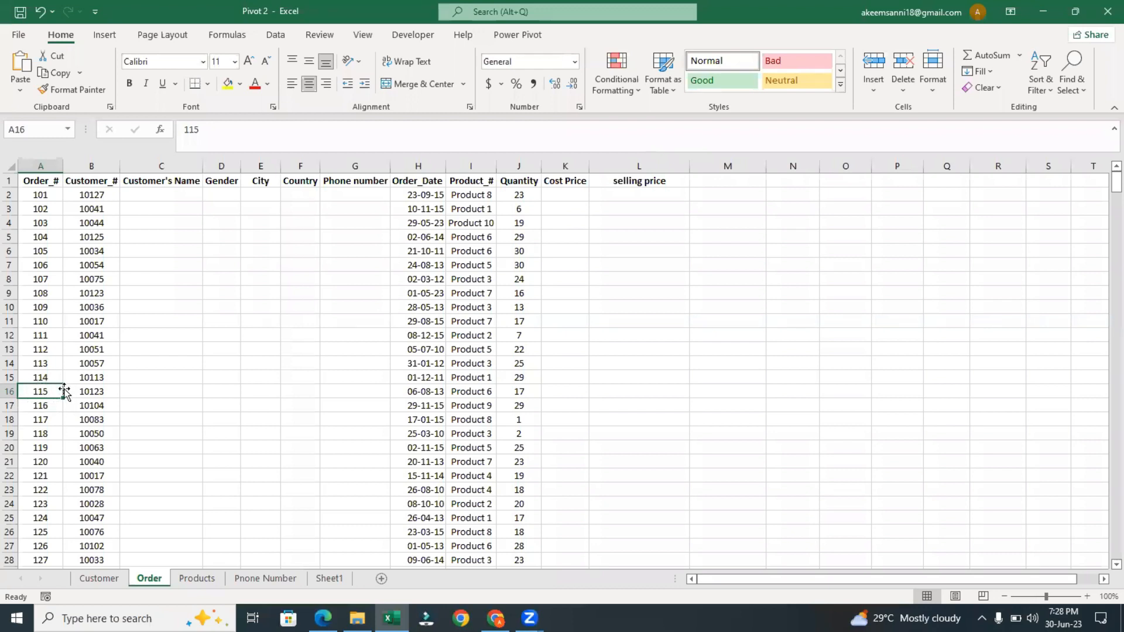
Review the Customer's Name, Gender, City, Country and Phone number fields in row 2 of the Order sheet.
click(171, 194)
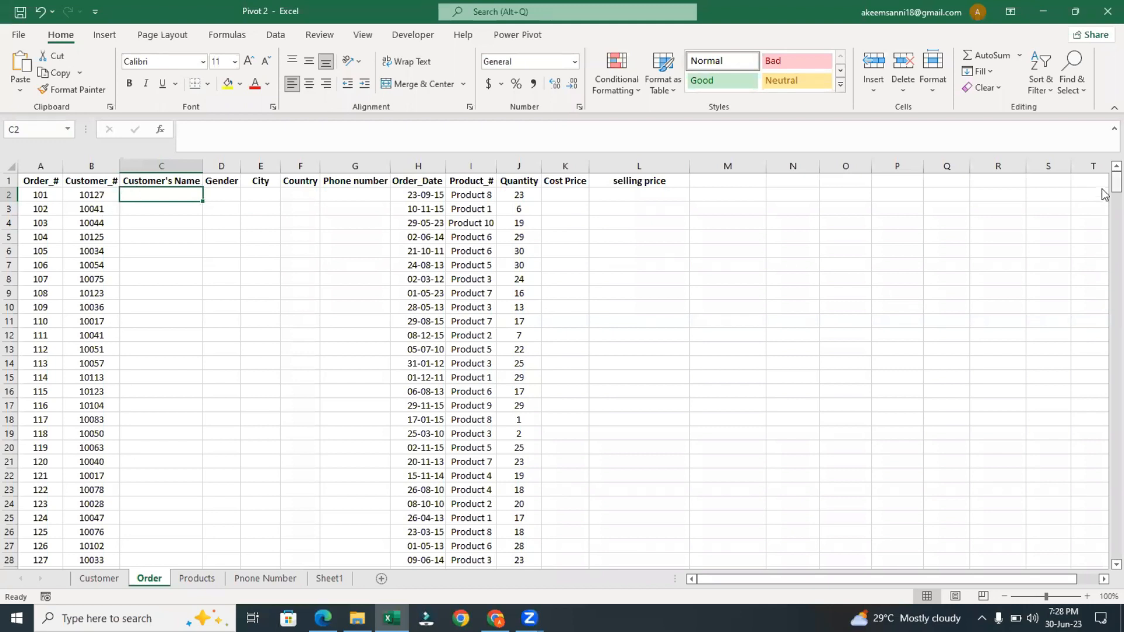
mouse_move(1102, 193)
mouse_down()
mouse_move(1104, 397)
mouse_move(1111, 176)
mouse_up()
click(224, 200)
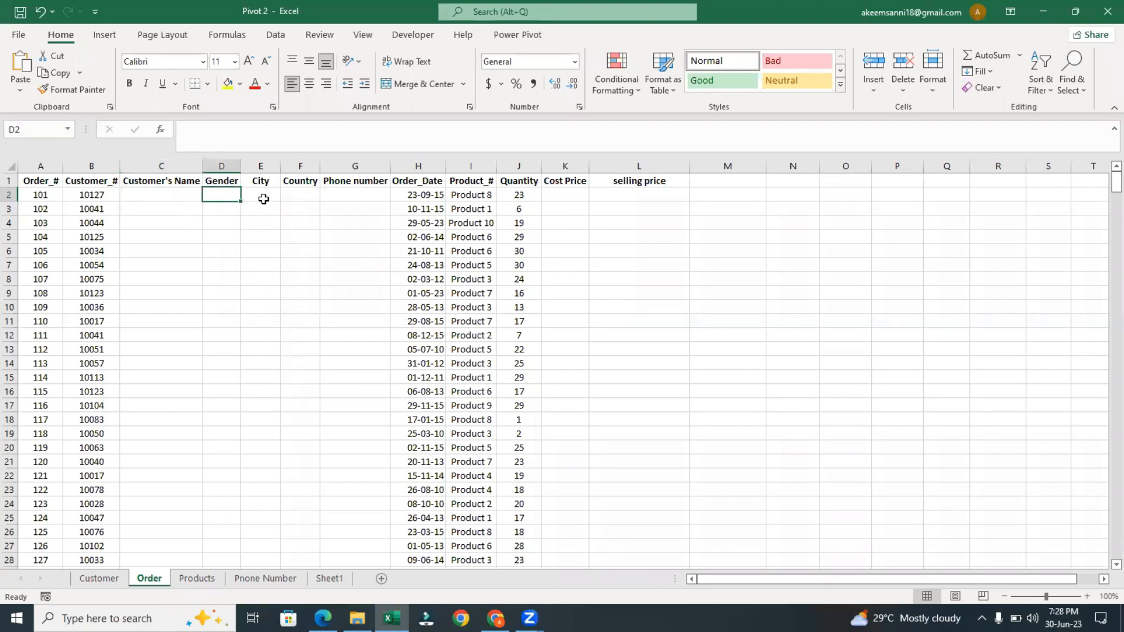
drag(259, 202, 303, 202)
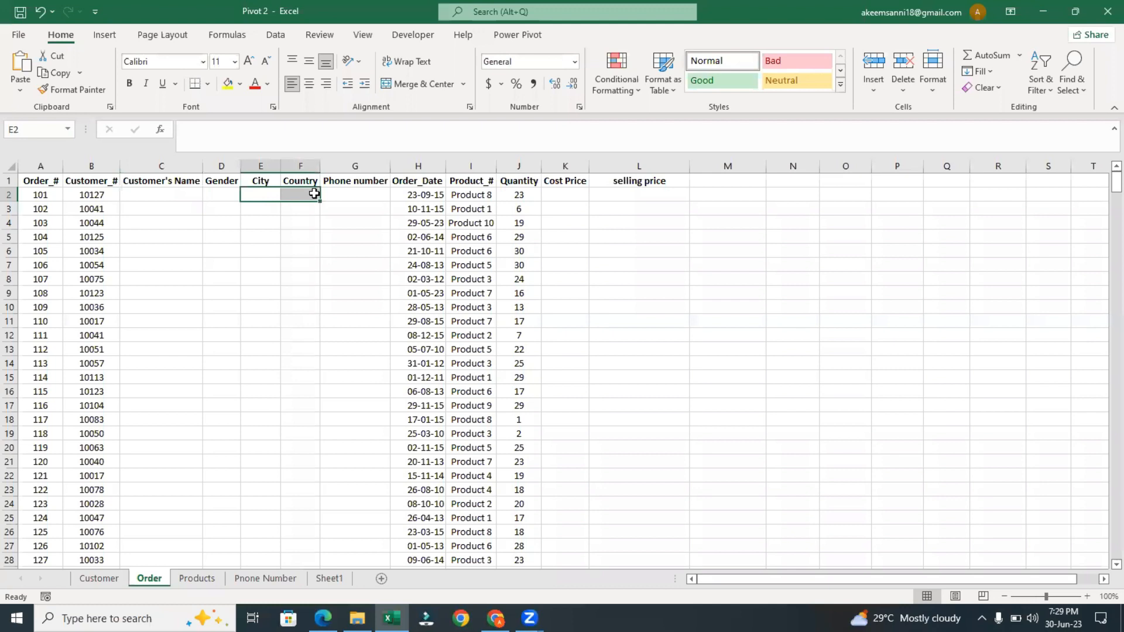
click(315, 194)
click(343, 196)
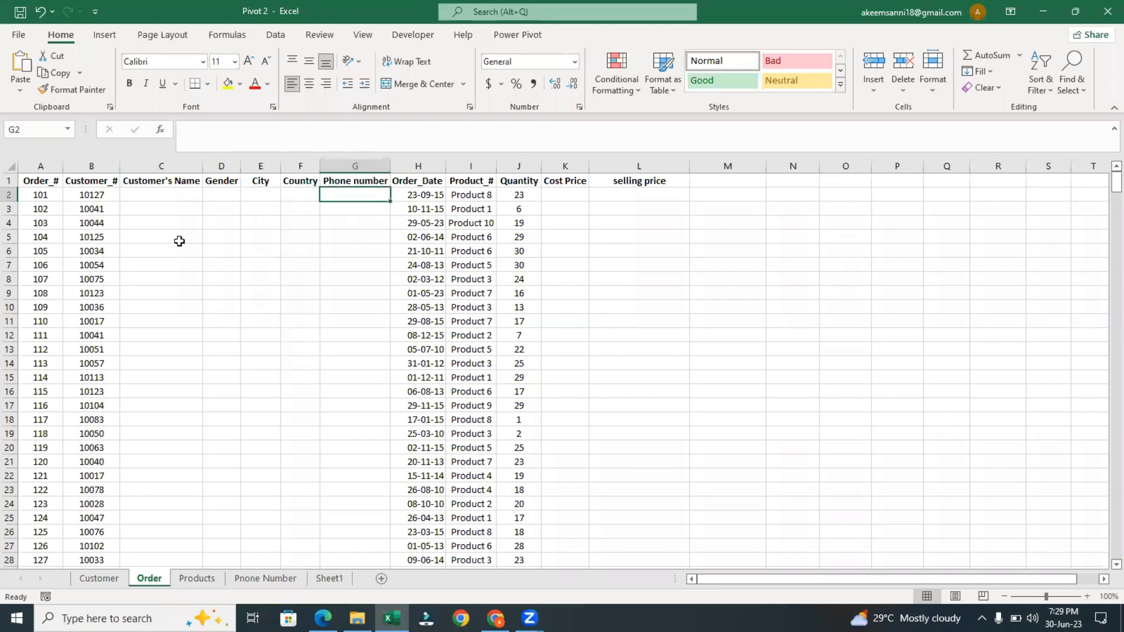
click(154, 197)
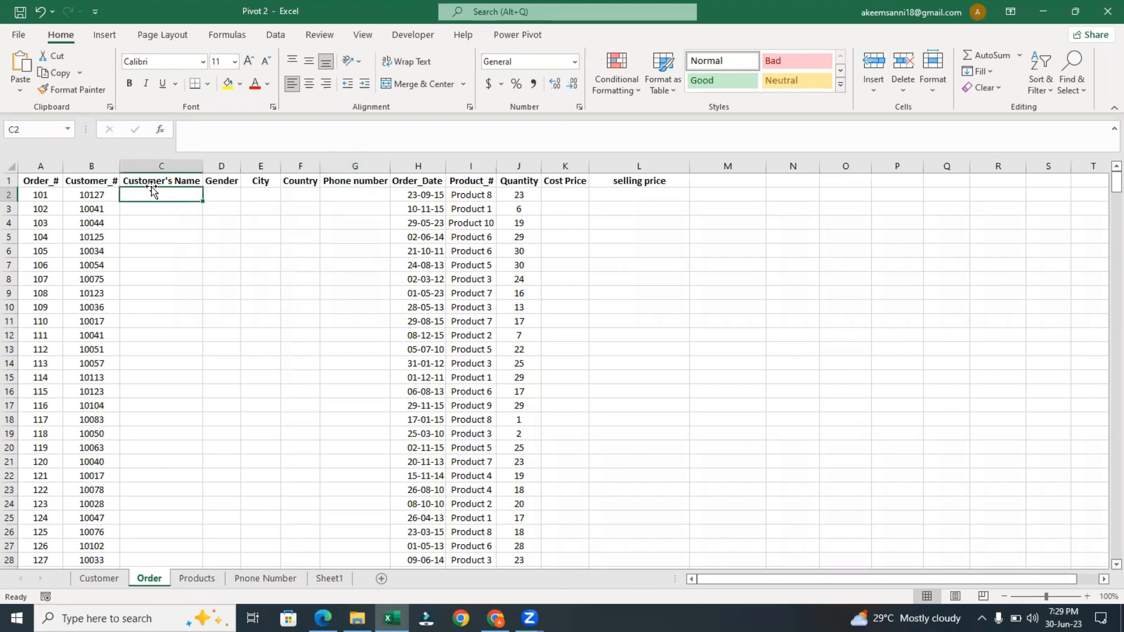
click(226, 197)
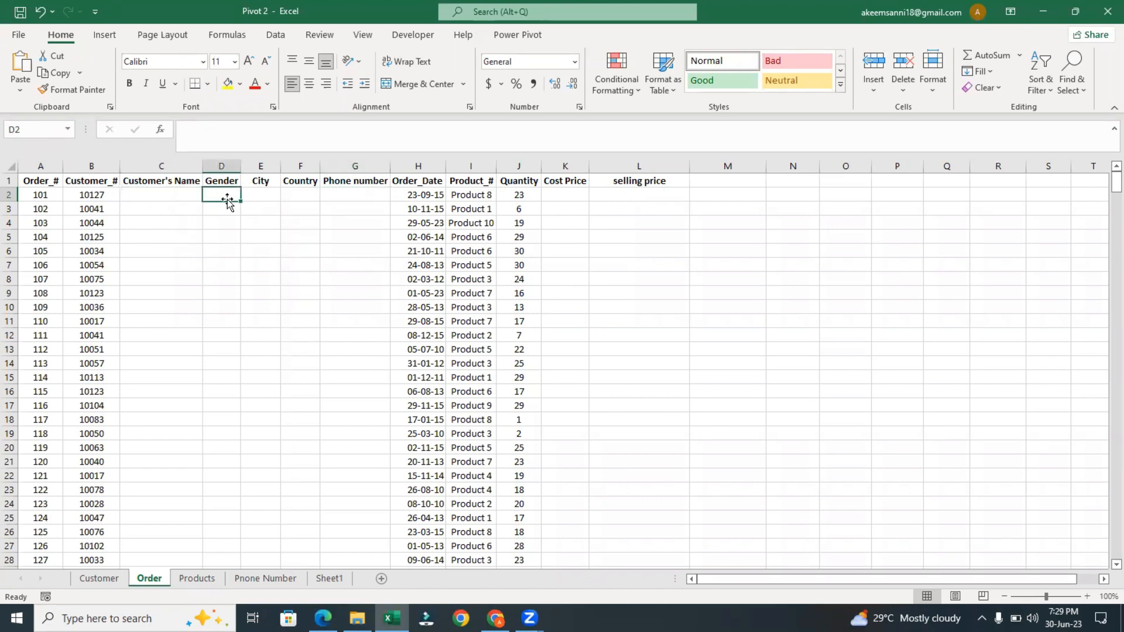
click(268, 196)
click(302, 196)
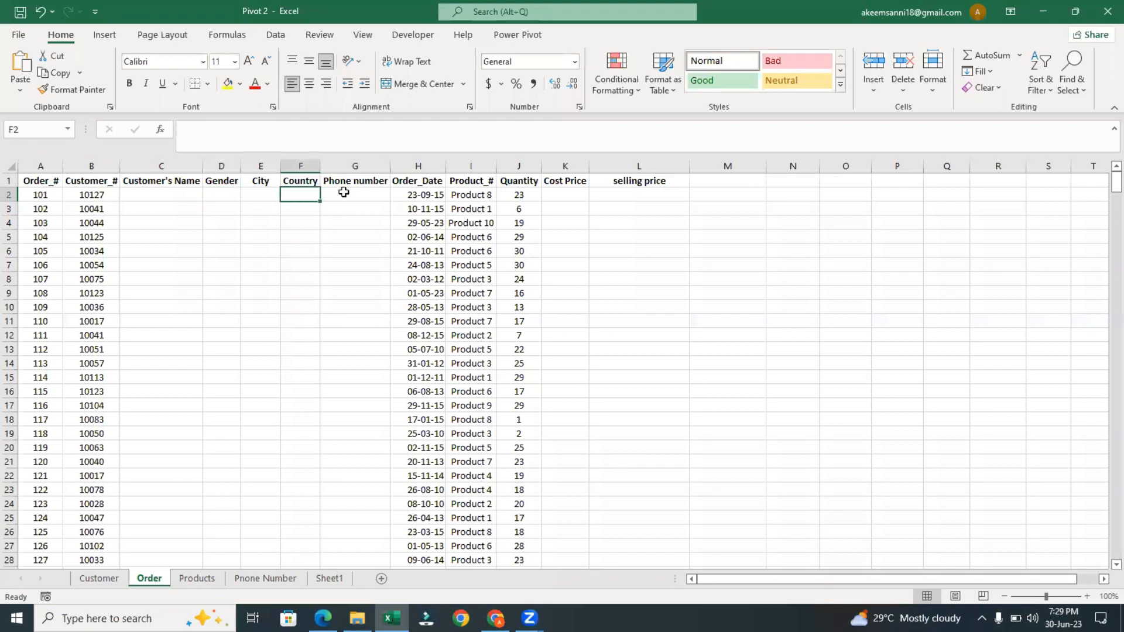
click(344, 193)
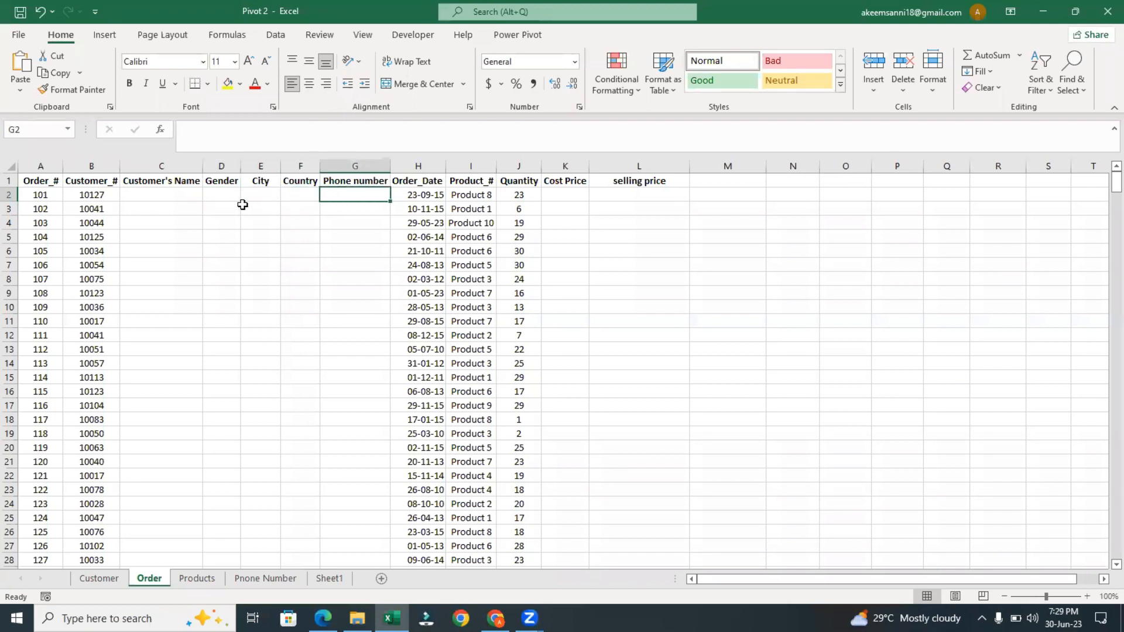
click(158, 192)
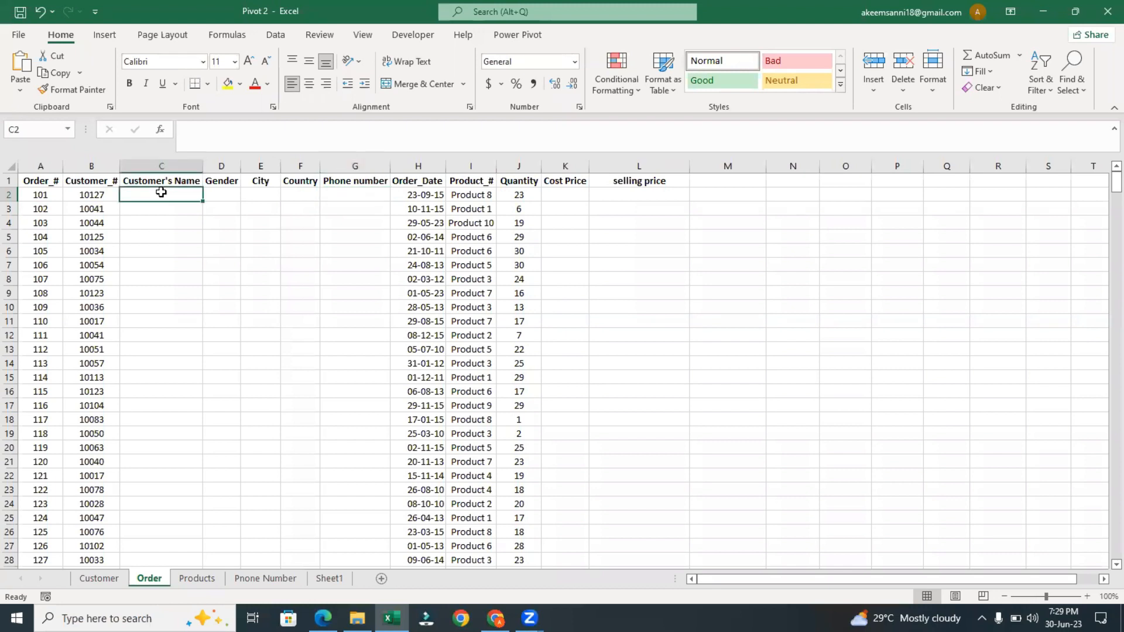
Compare the Customer's Name, Gender, City, Country and Phone number fields in row 2 of the Order sheet with the Customer sheet's columns.
click(214, 194)
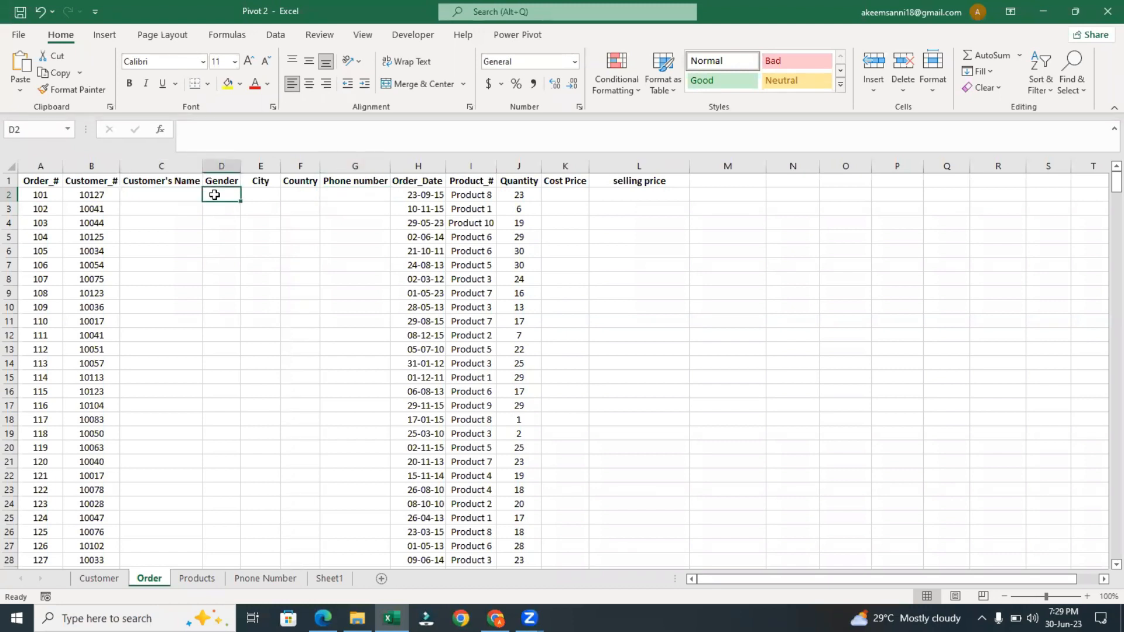
click(264, 196)
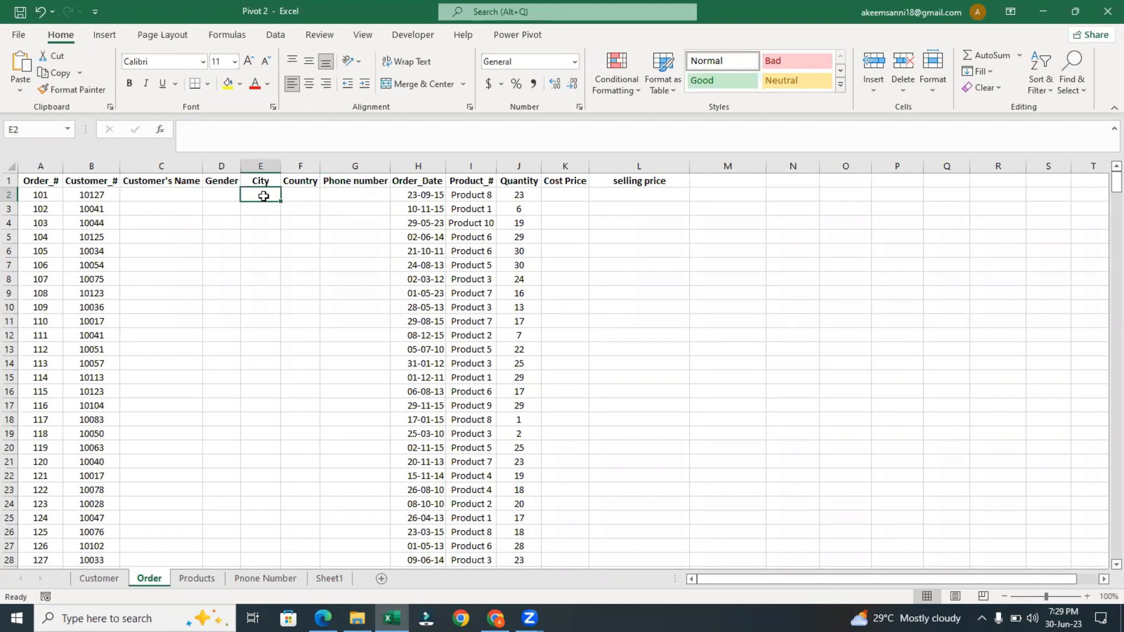
click(304, 193)
click(349, 196)
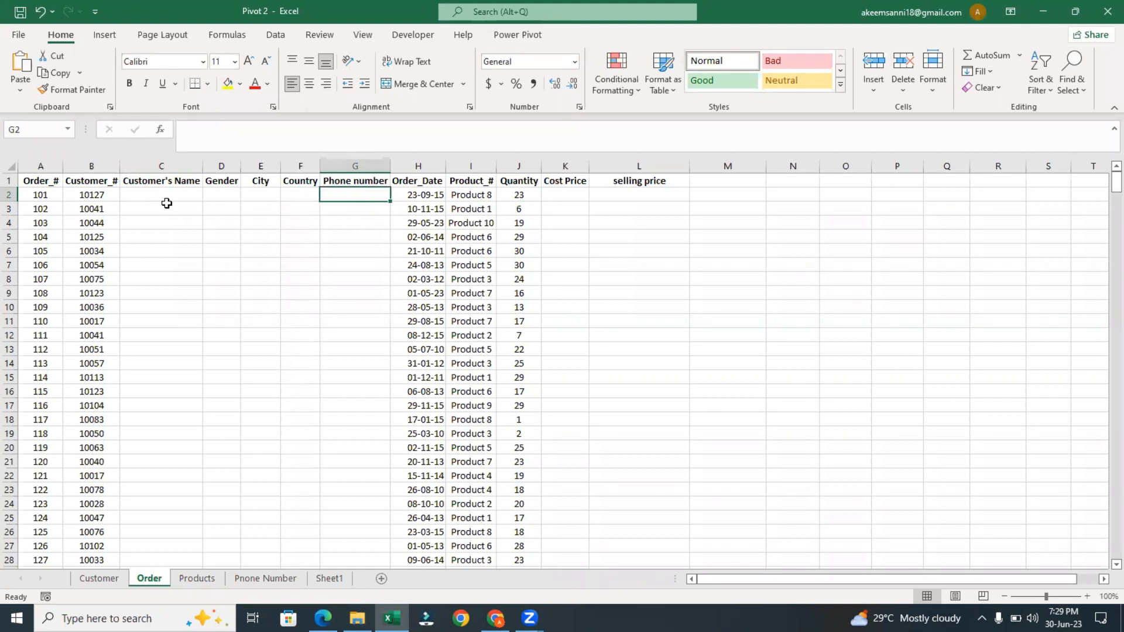
click(96, 577)
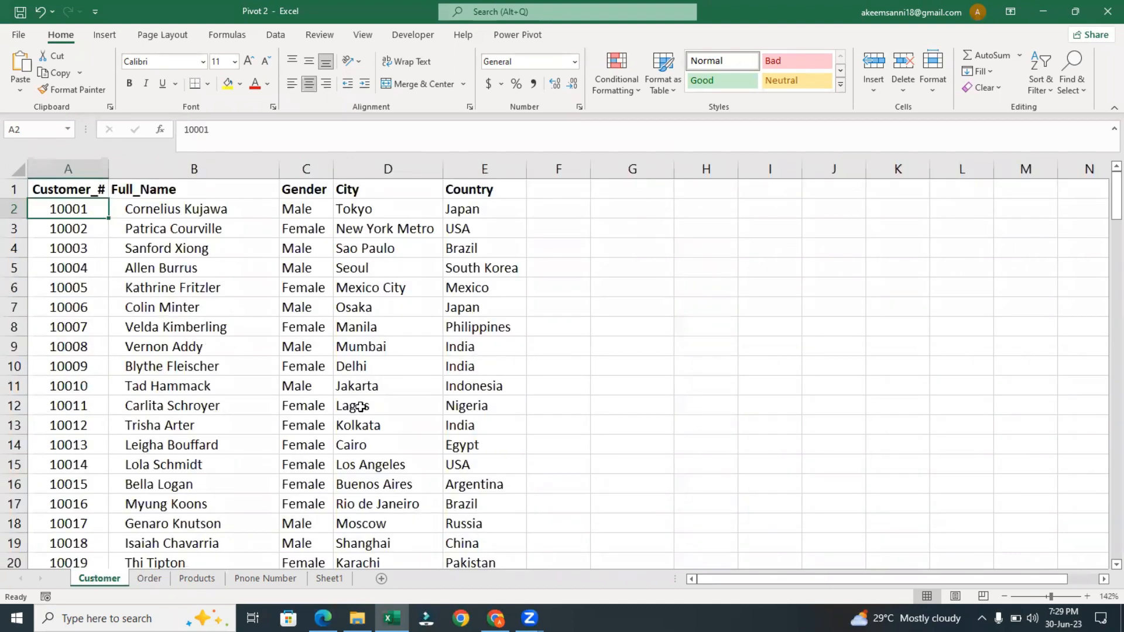
click(153, 581)
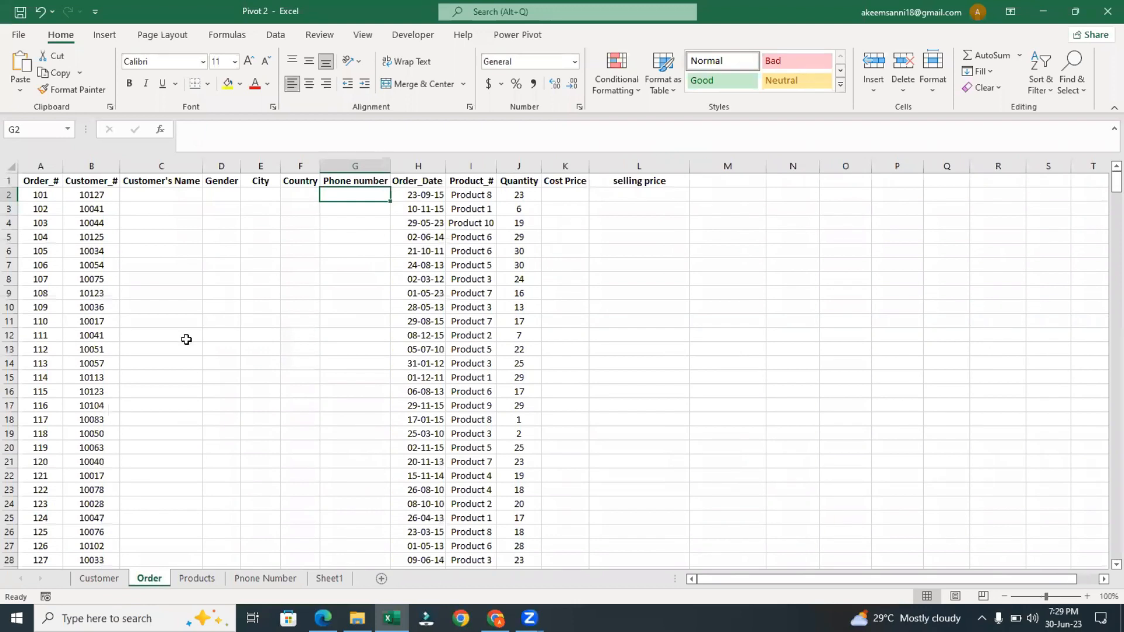
click(150, 193)
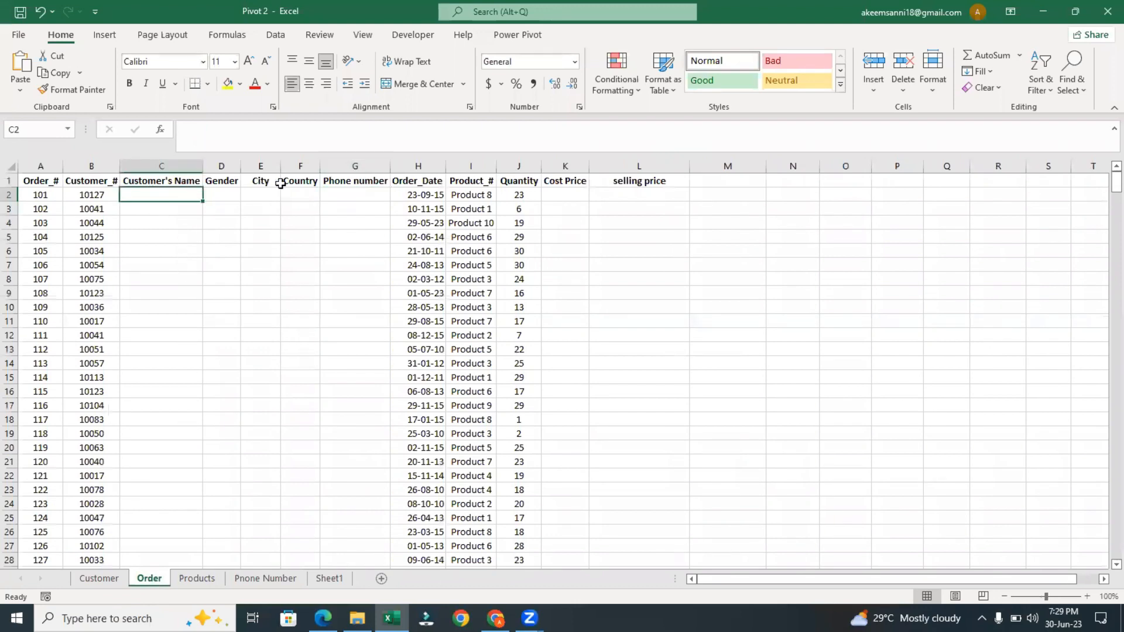
click(225, 193)
click(260, 193)
drag(308, 191, 355, 192)
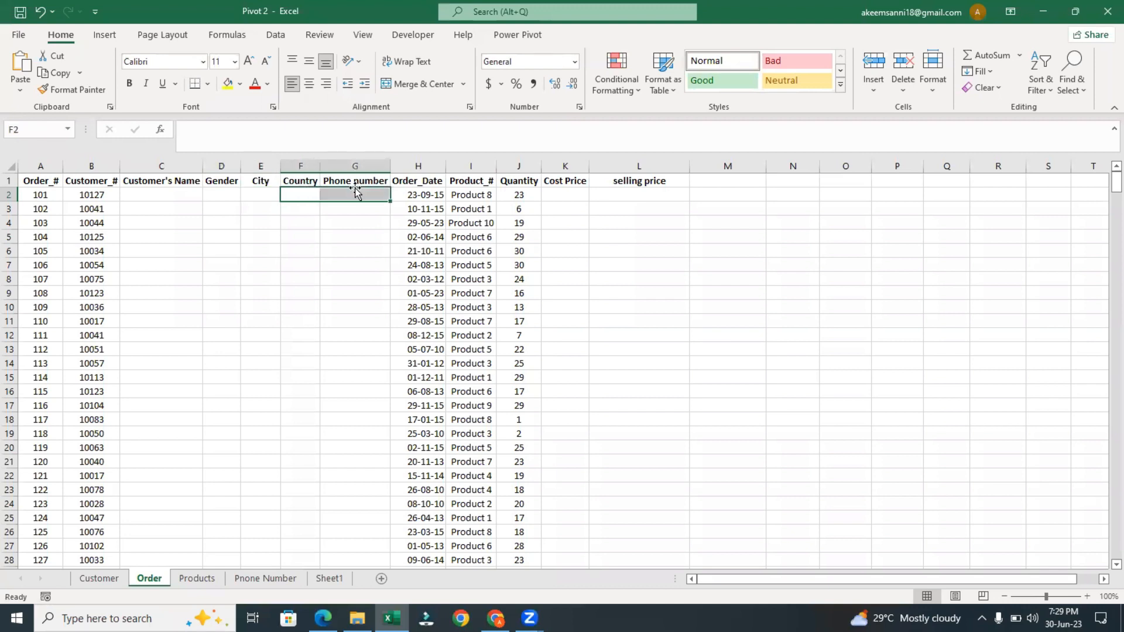
click(355, 192)
click(144, 196)
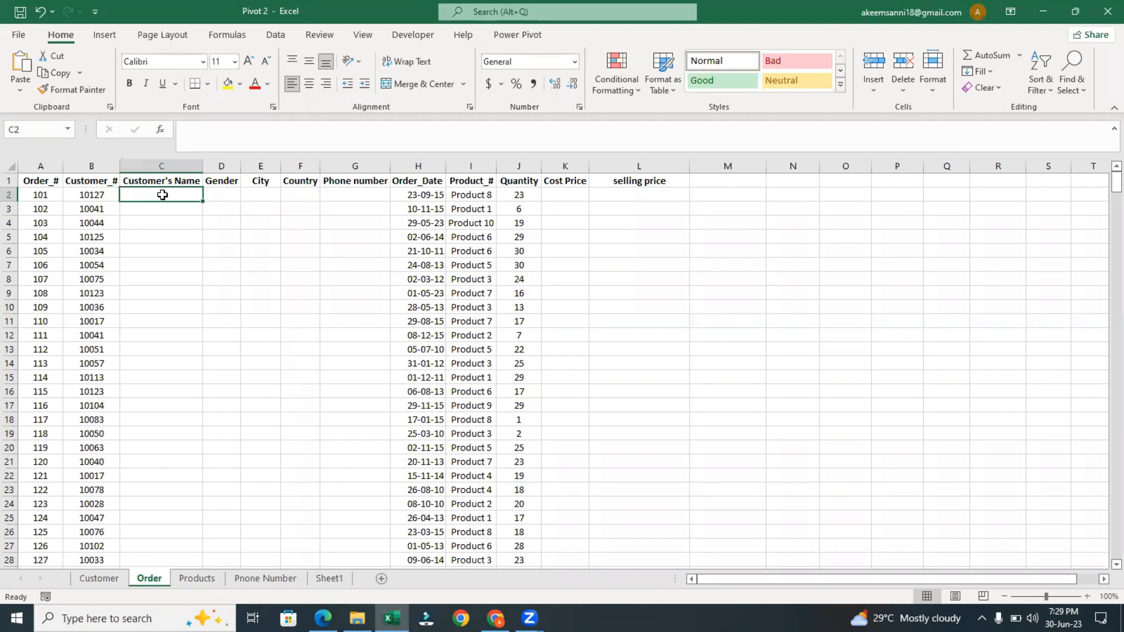
text(=)
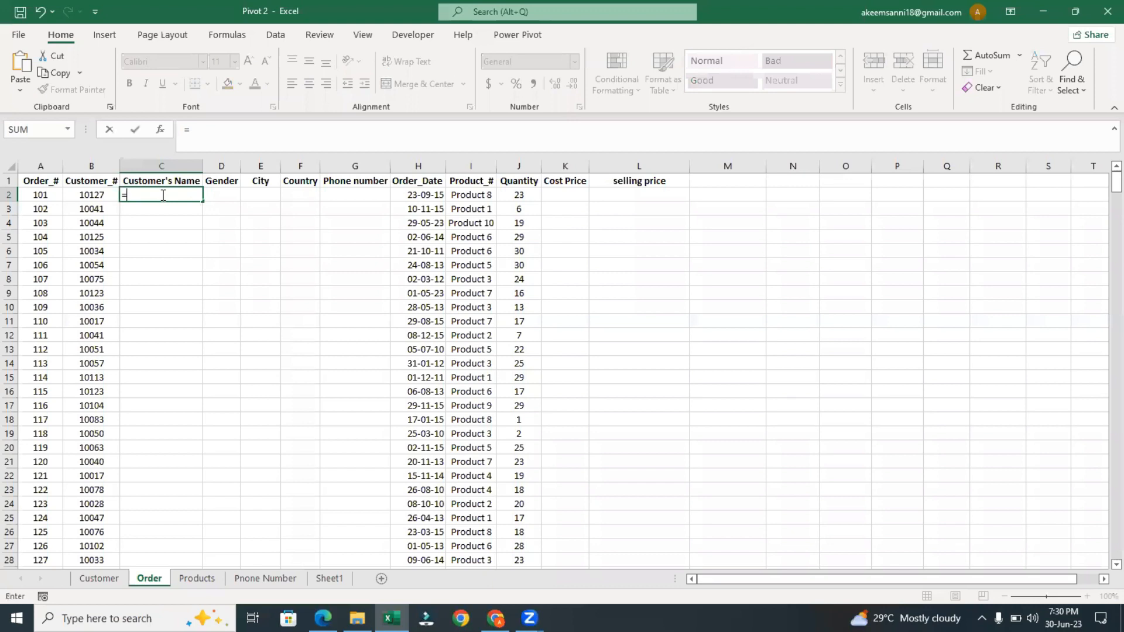
text(vlook)
key(Tab)
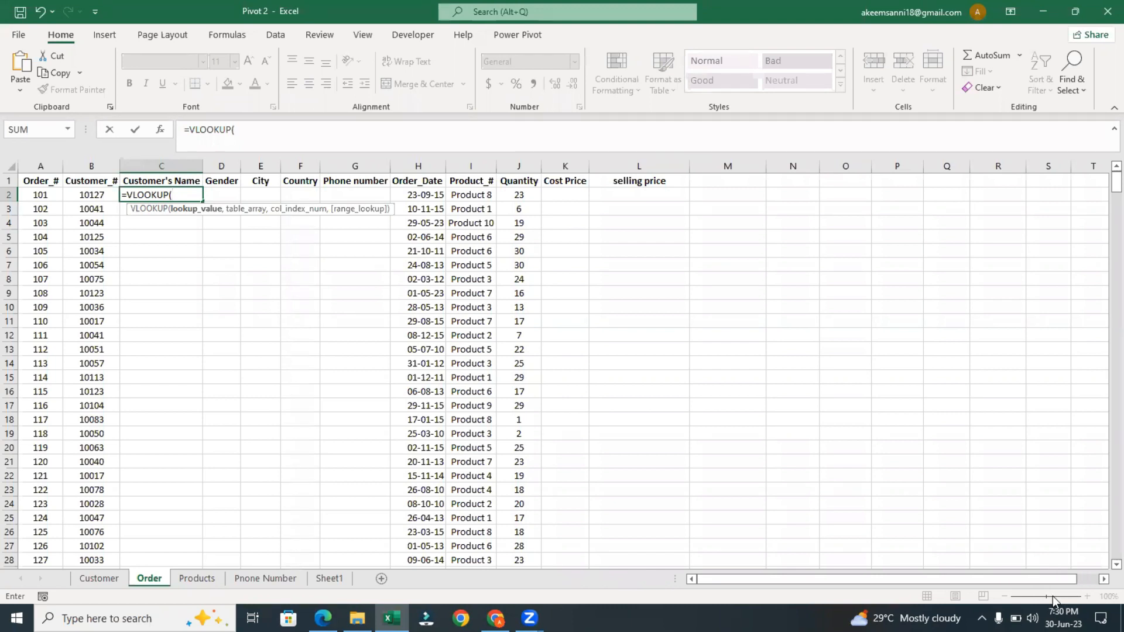
key(BackSpace)
key(BackSpace)
key(BackSpace)
key(BackSpace)
key(BackSpace)
key(BackSpace)
key(BackSpace)
key(BackSpace)
key(BackSpace)
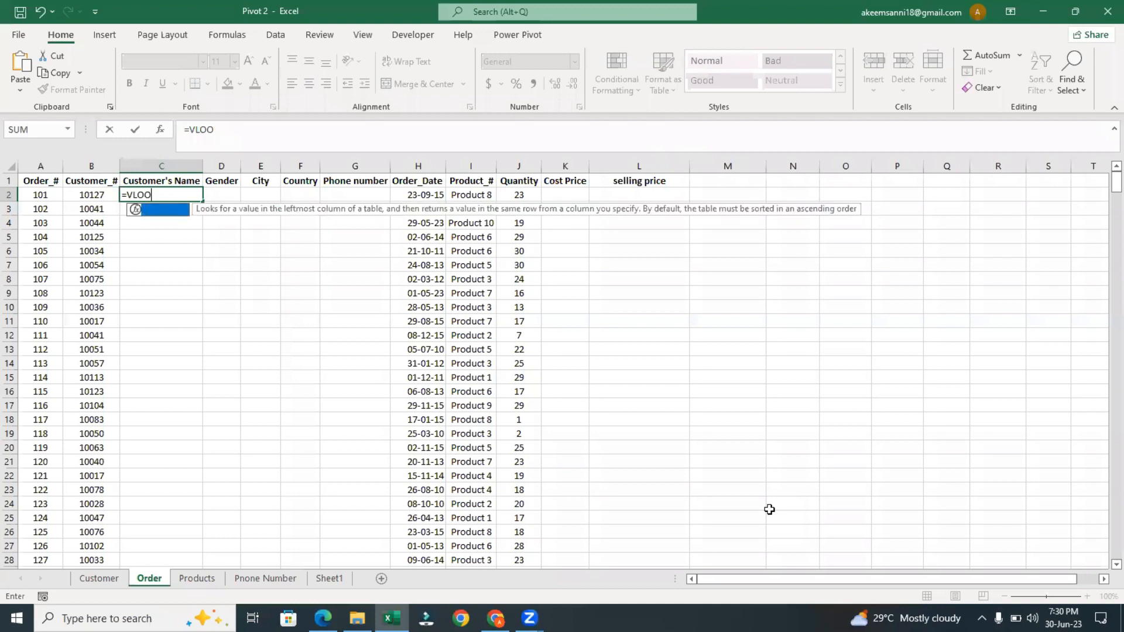
key(Escape)
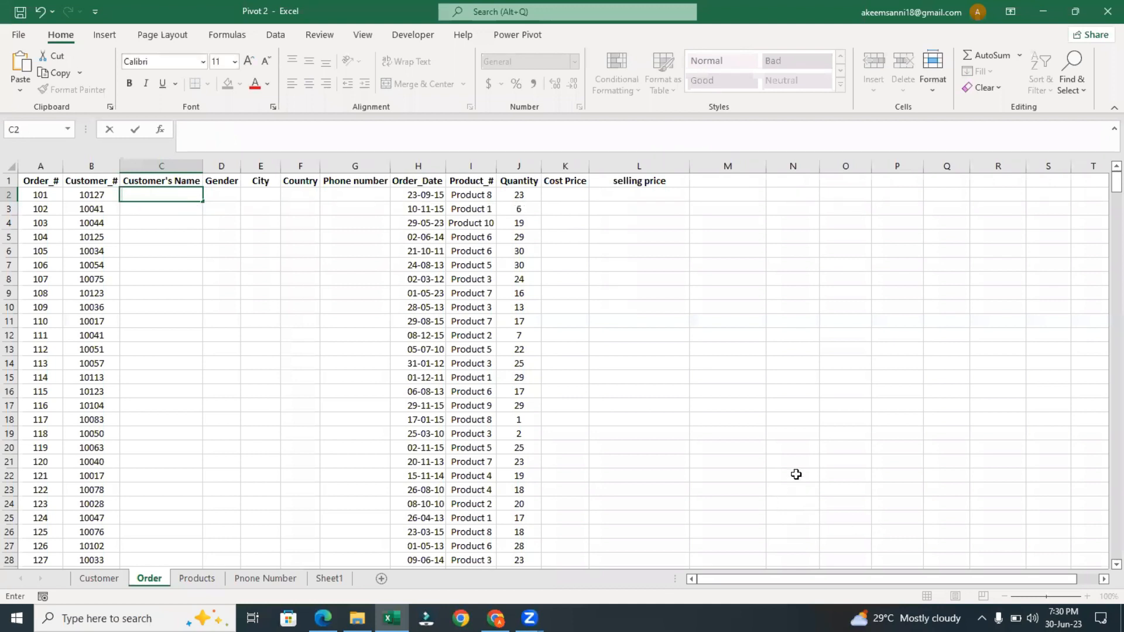
click(795, 473)
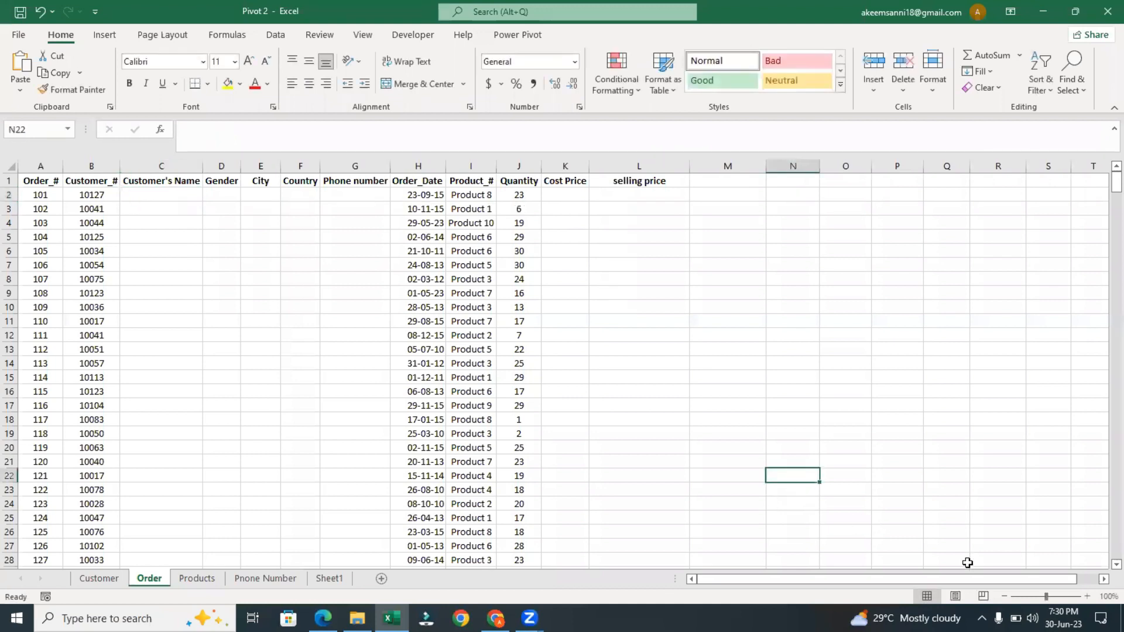
Start a VLOOKUP formula in C2 under Customer's Name, using the Customer_# in B2 as the lookup value.
click(1059, 596)
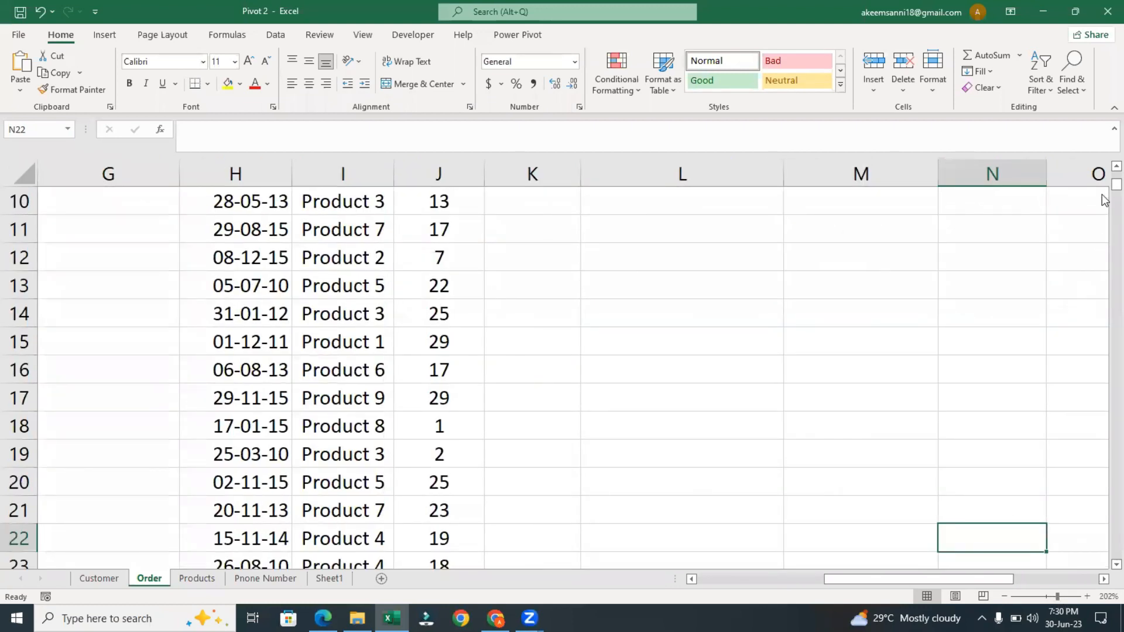
drag(1115, 185, 1104, 183)
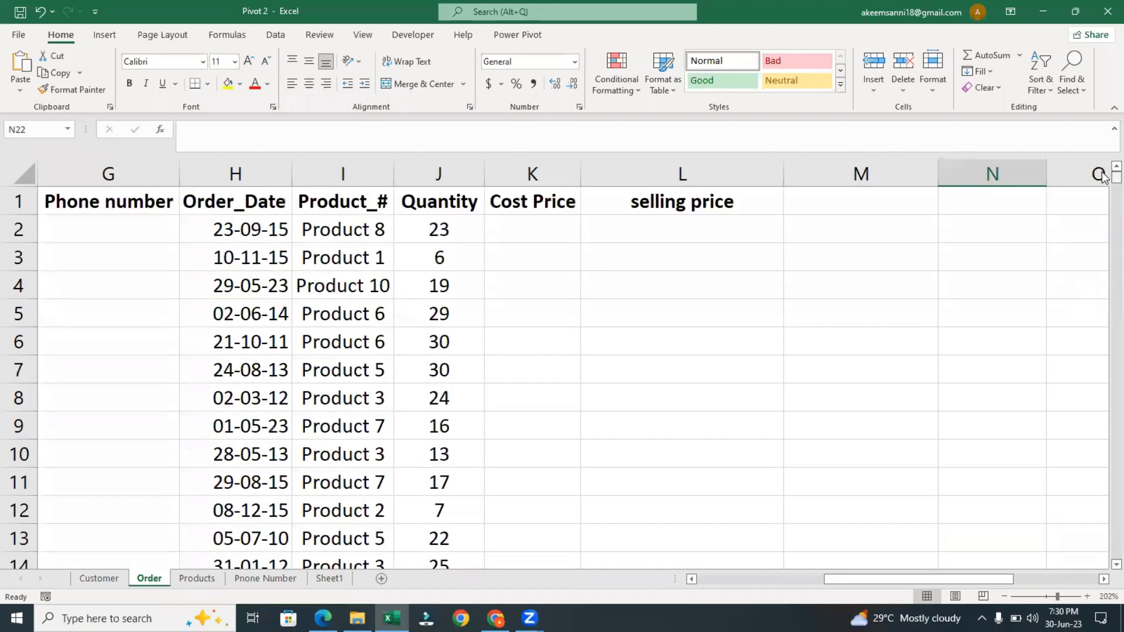
drag(836, 583, 668, 589)
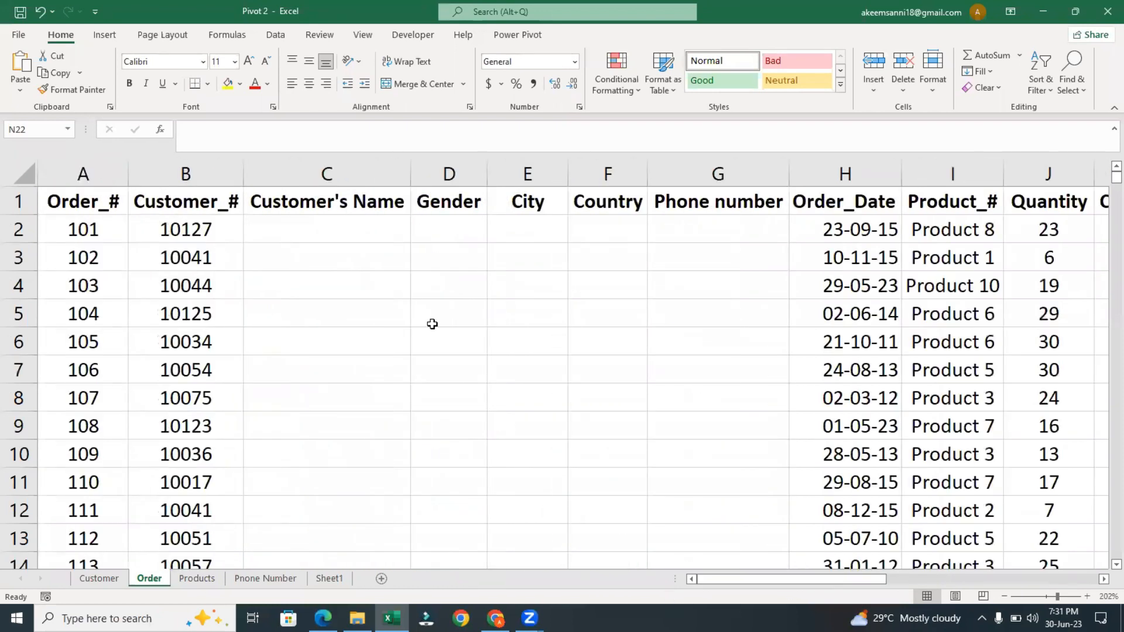
click(348, 237)
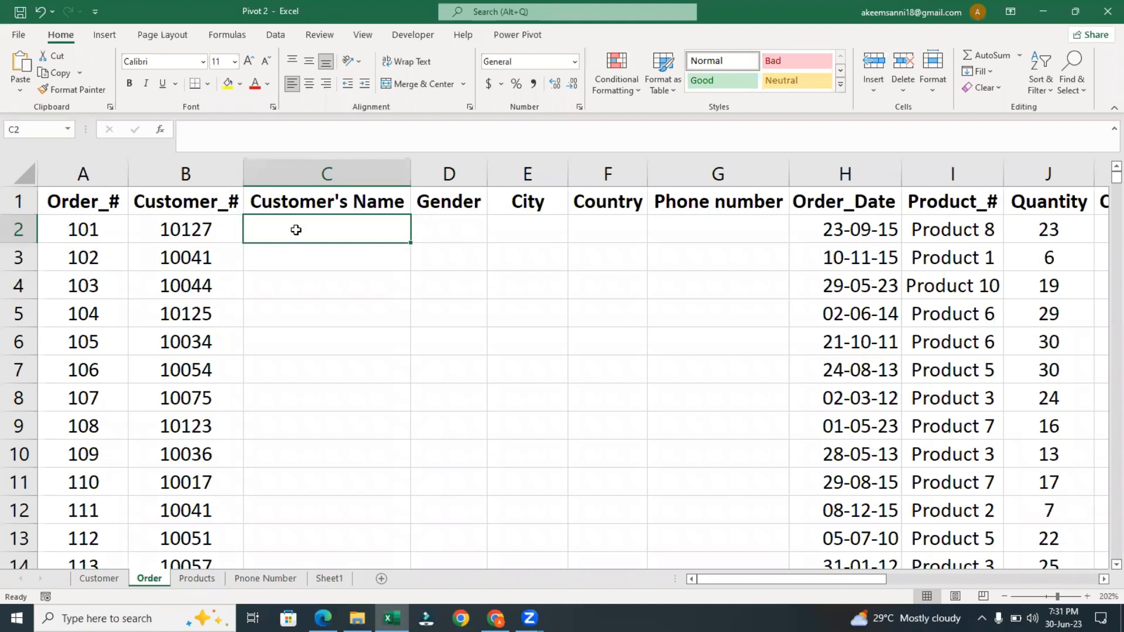
text(=)
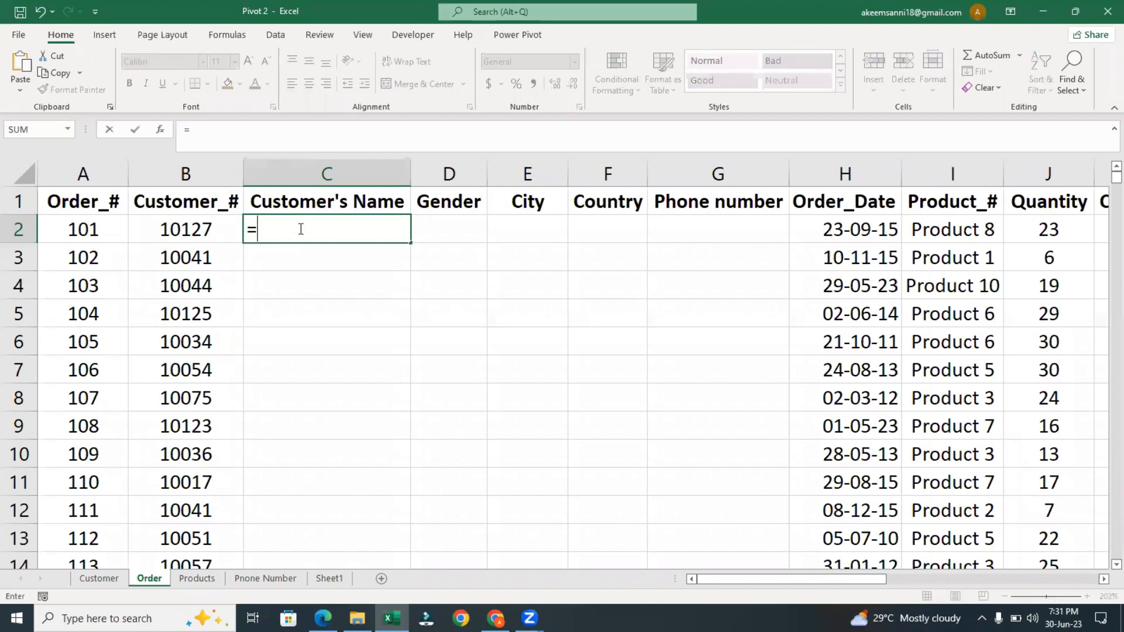
text(vlo)
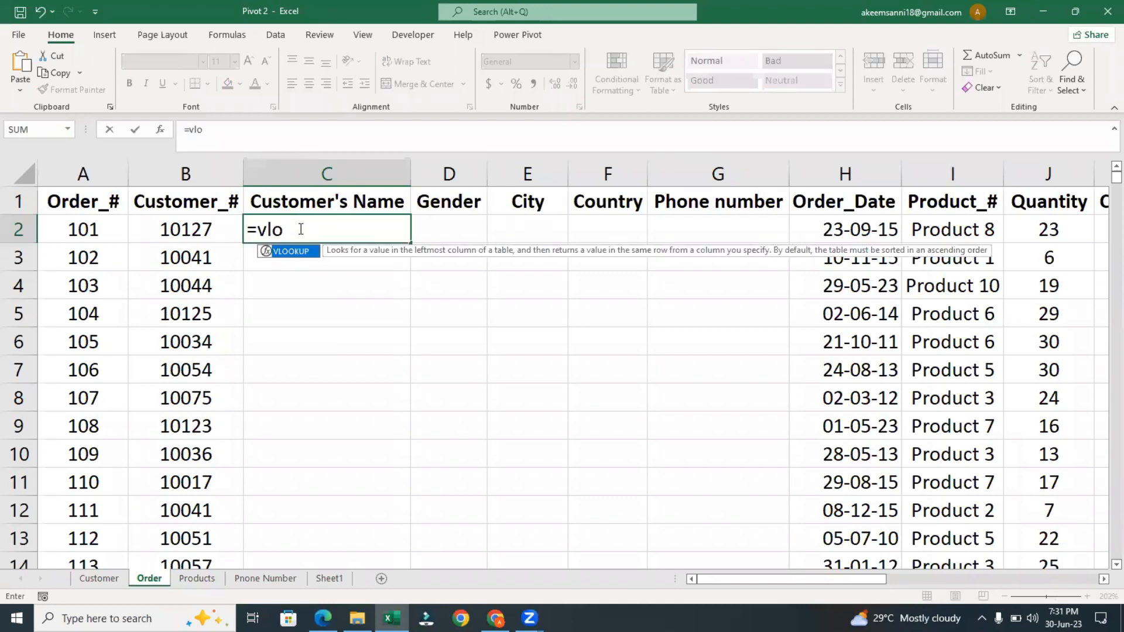
key(Tab)
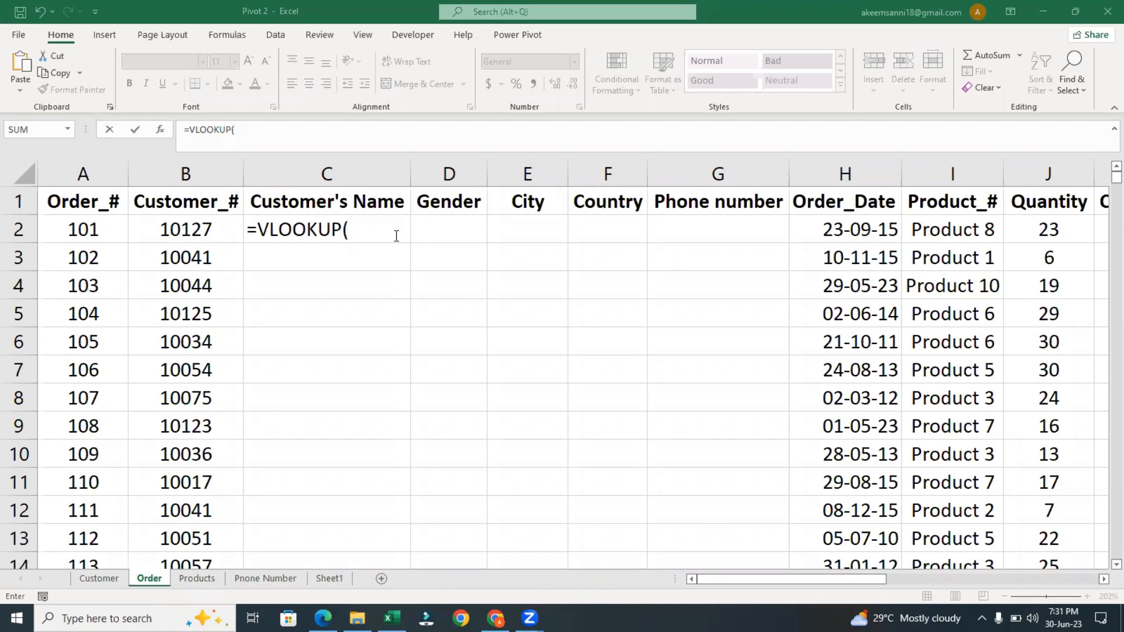
click(377, 233)
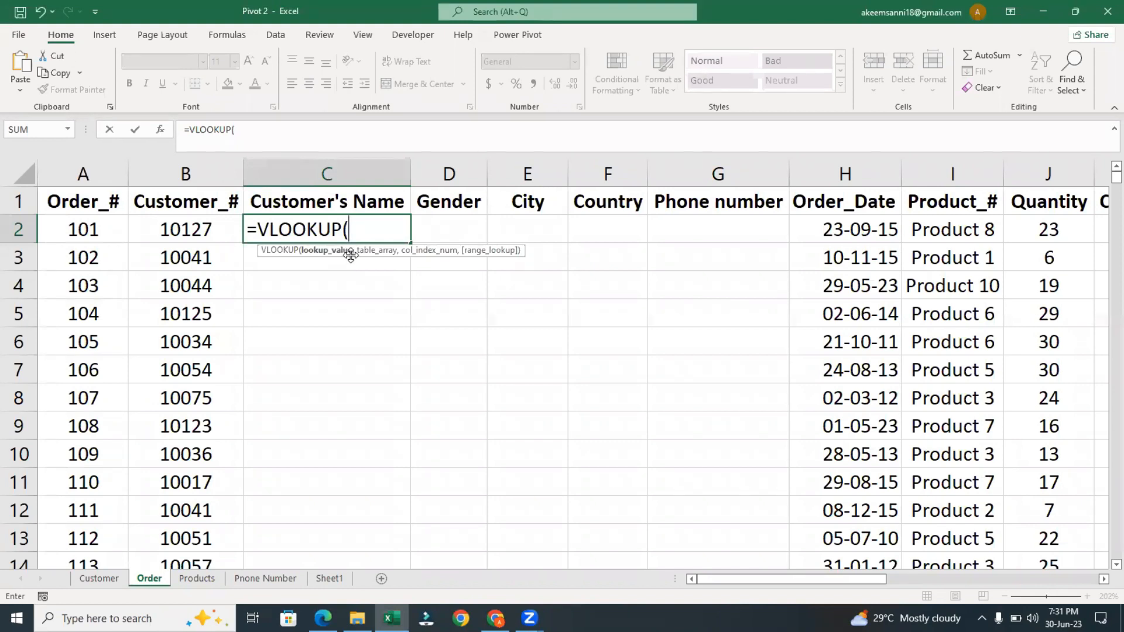
click(206, 230)
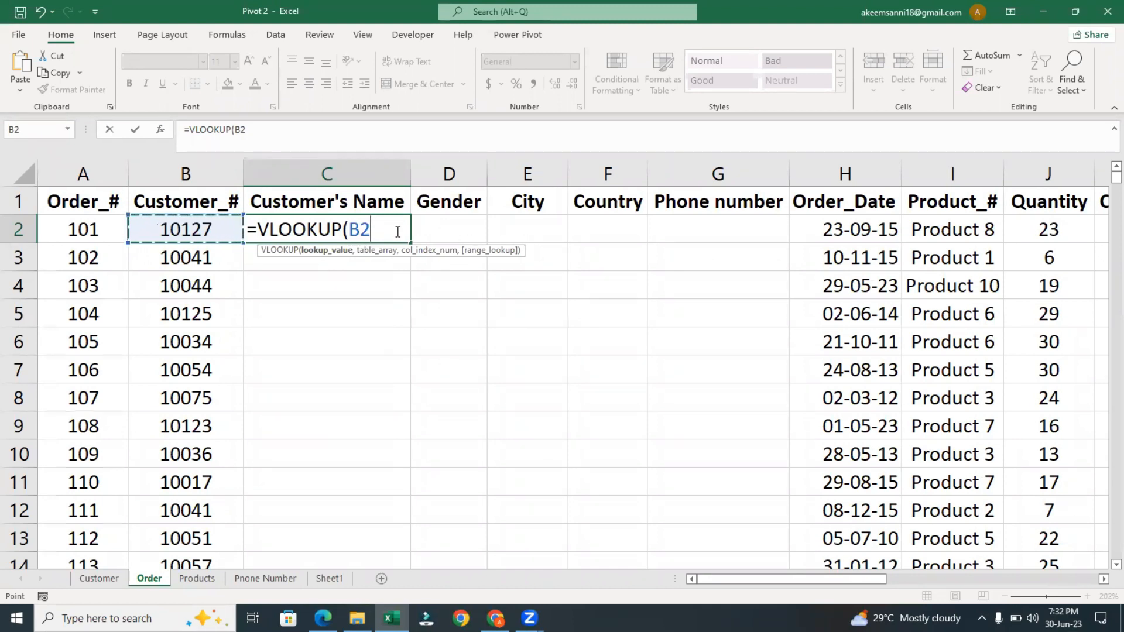
text(,)
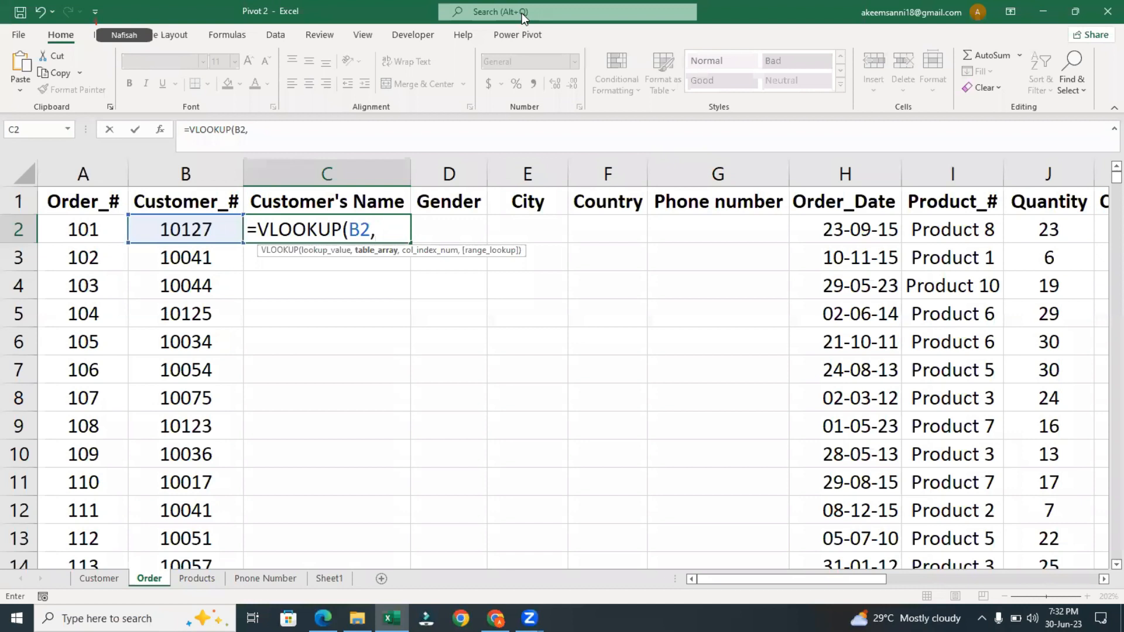
Set the VLOOKUP table array to columns A:E of the Customer sheet.
click(652, 18)
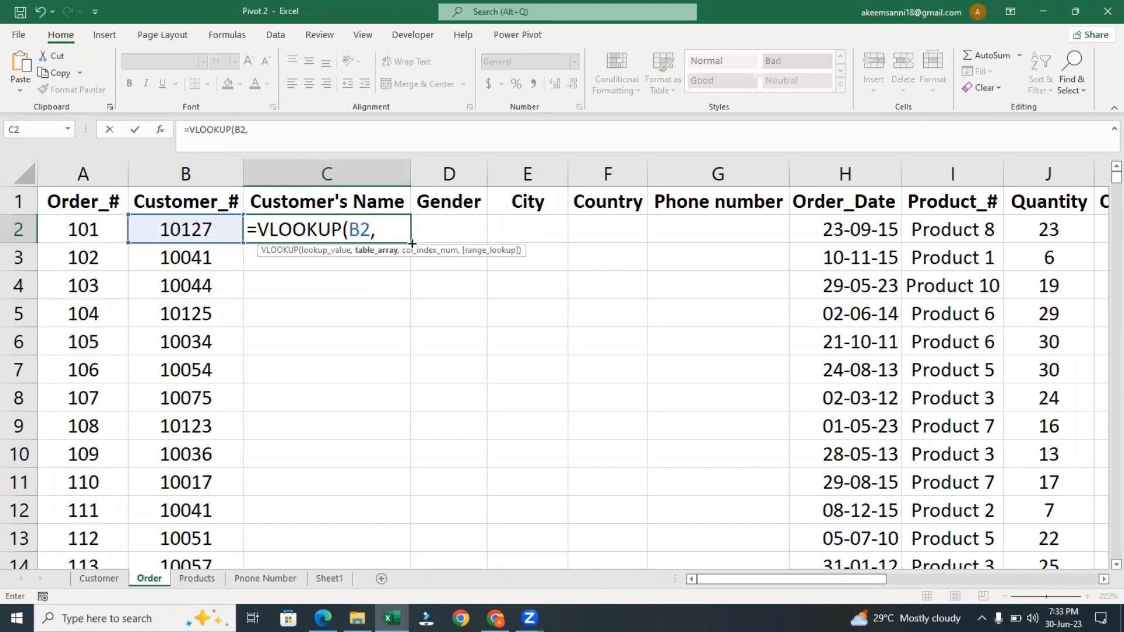
click(395, 236)
click(99, 580)
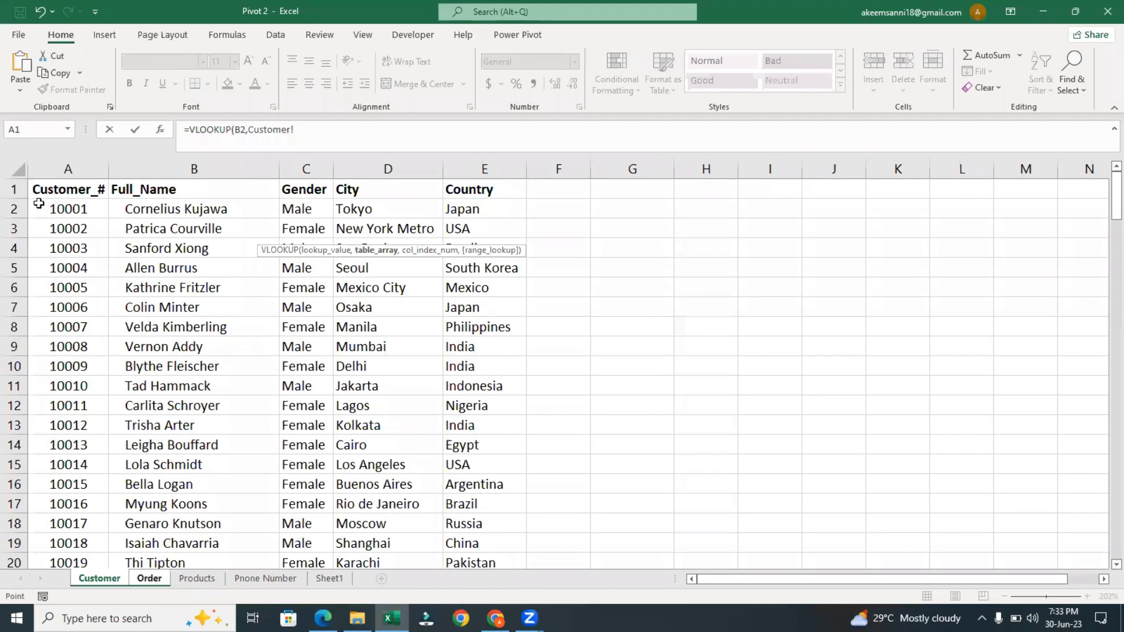
click(83, 170)
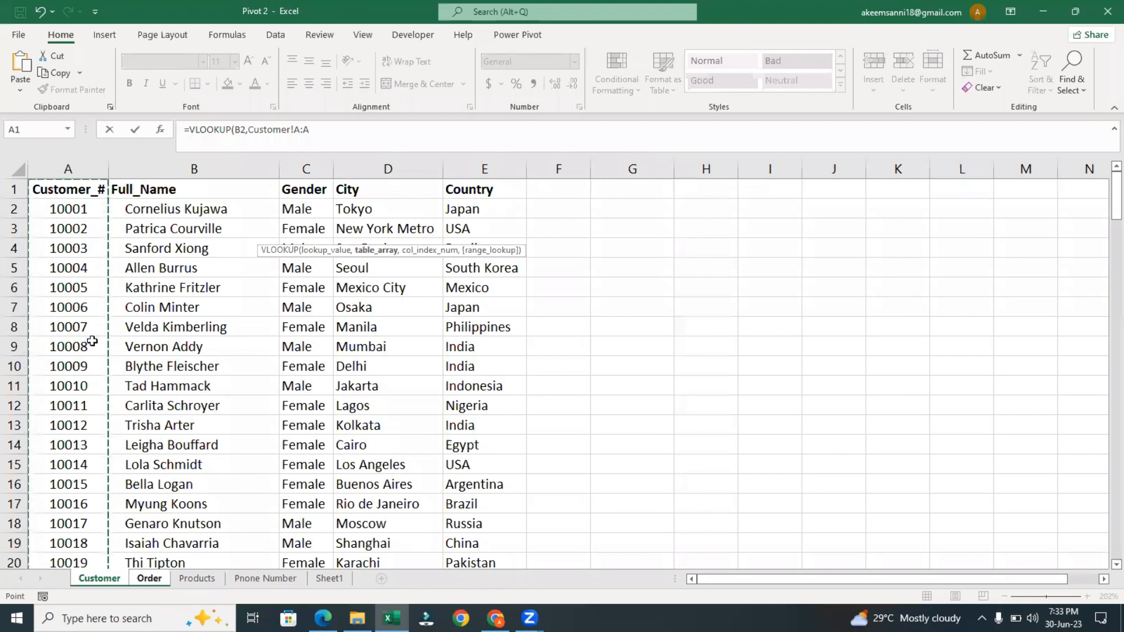
shift+click(219, 170)
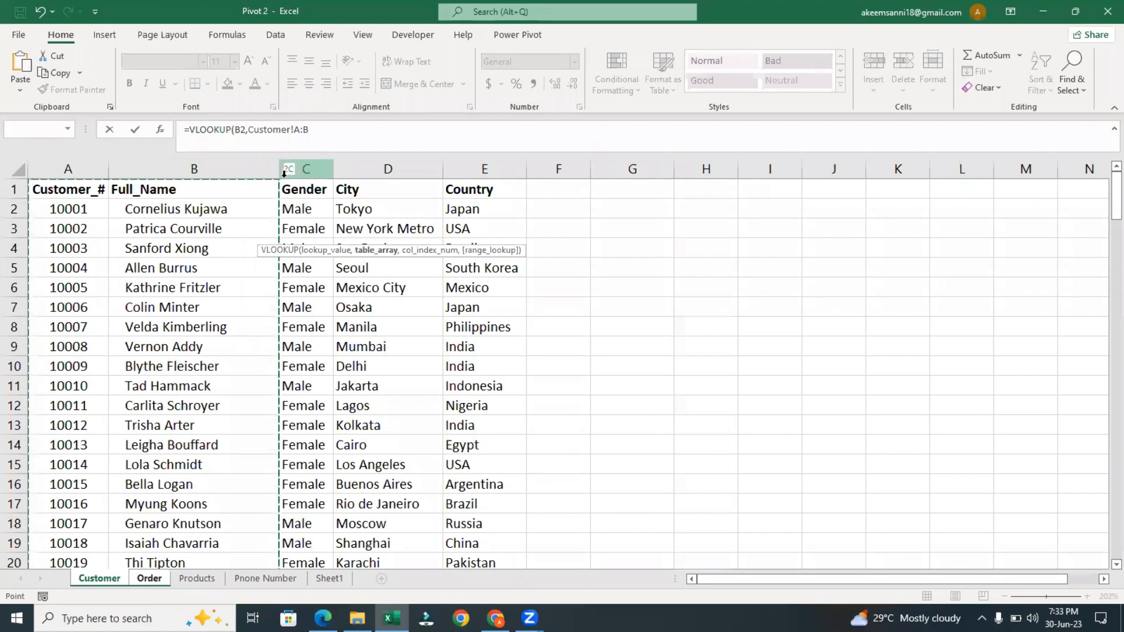
click(306, 169)
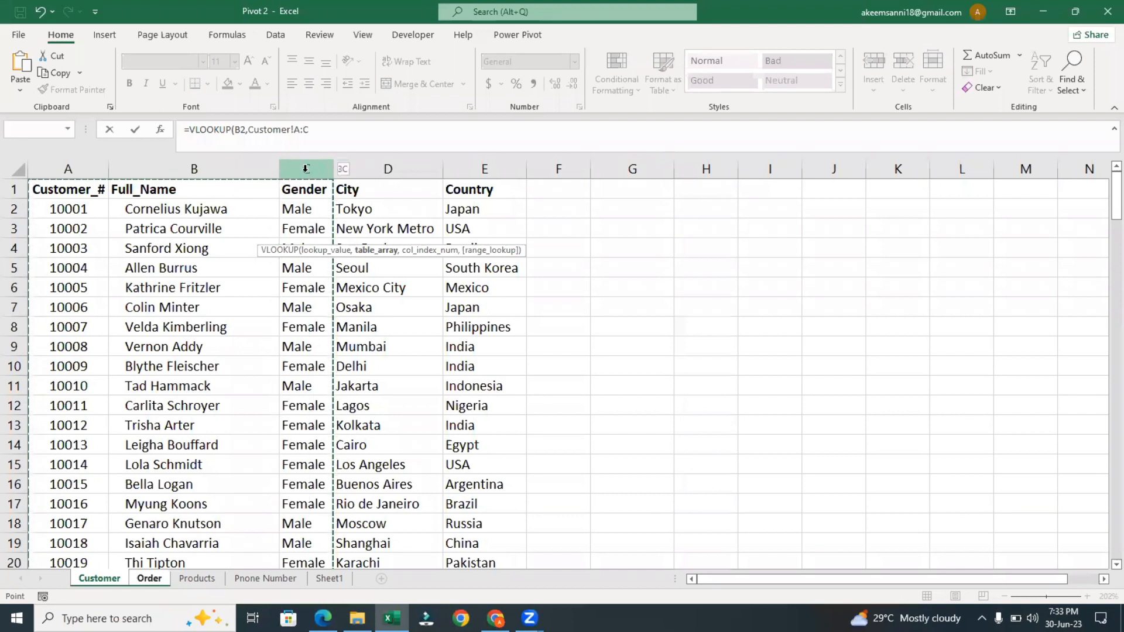
drag(306, 169, 485, 169)
Complete the VLOOKUP formula in C2 with column index 2 and FALSE for an exact match.
text(,2)
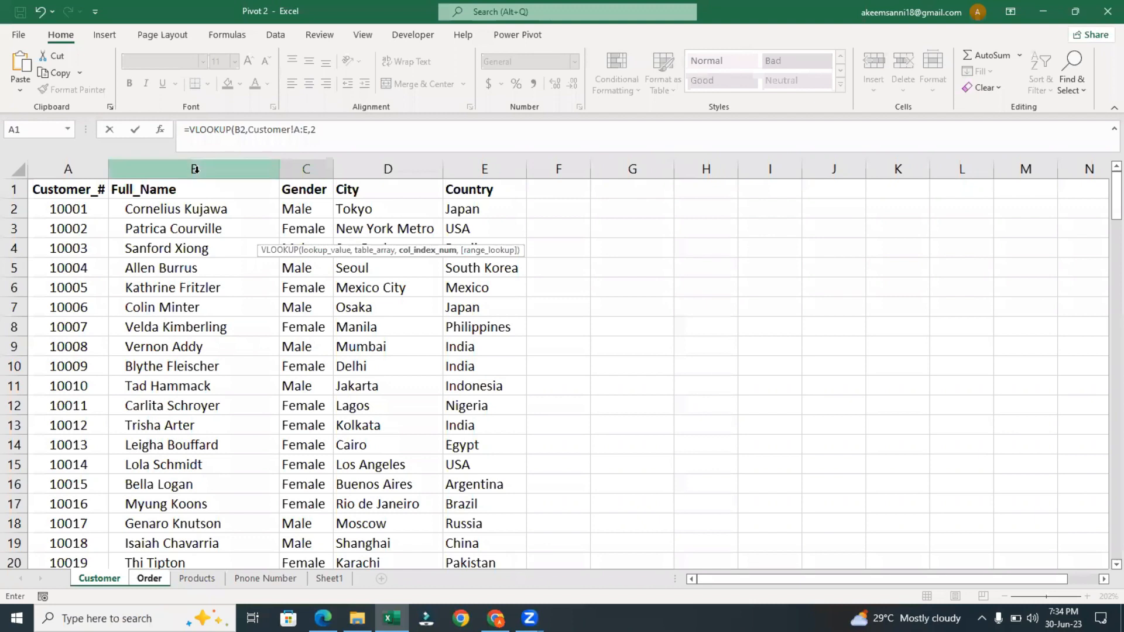
text(,)
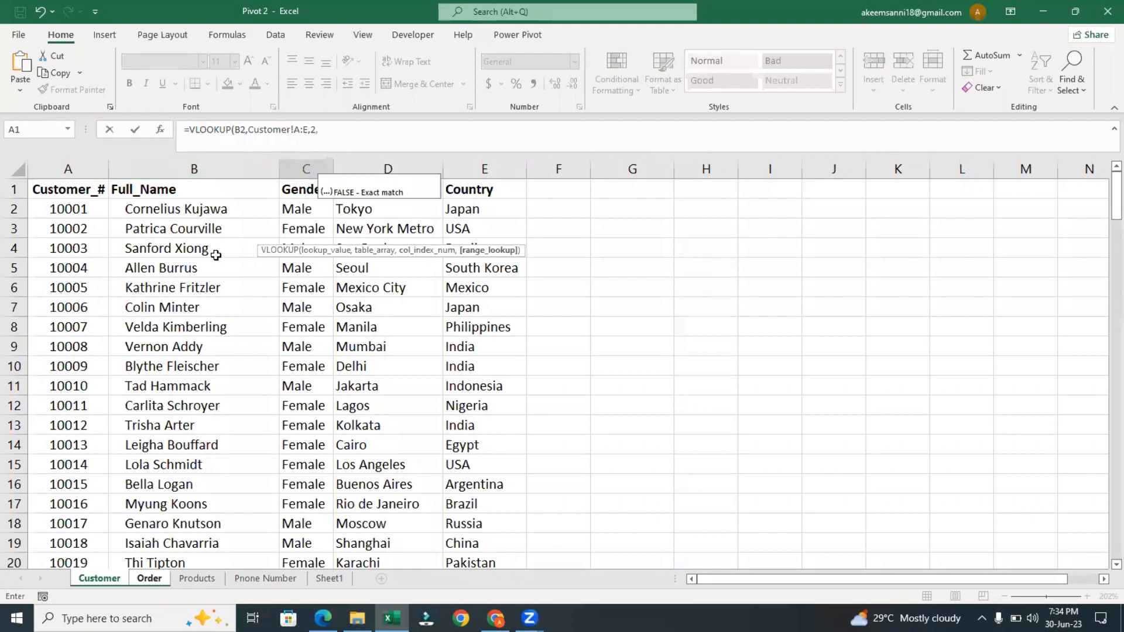
click(384, 193)
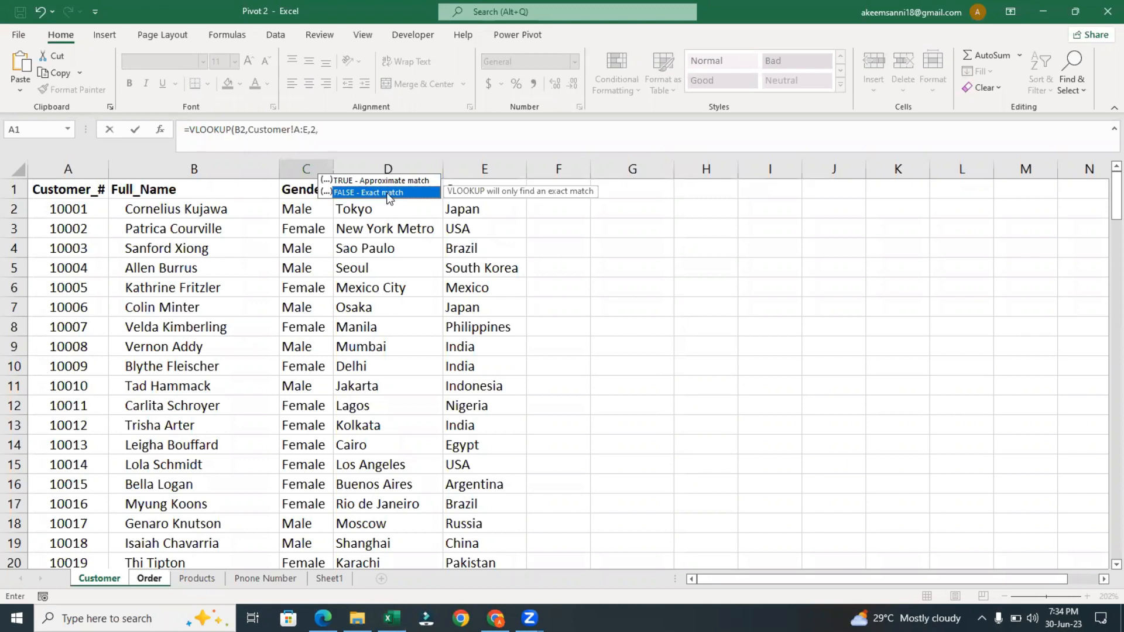
double_click(382, 195)
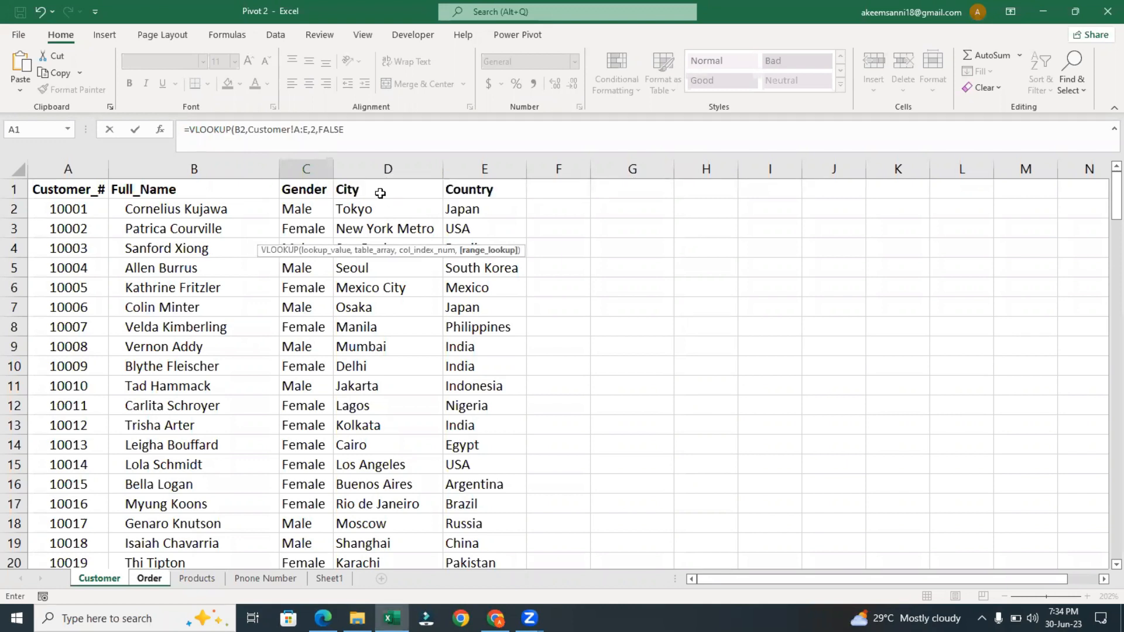
text())
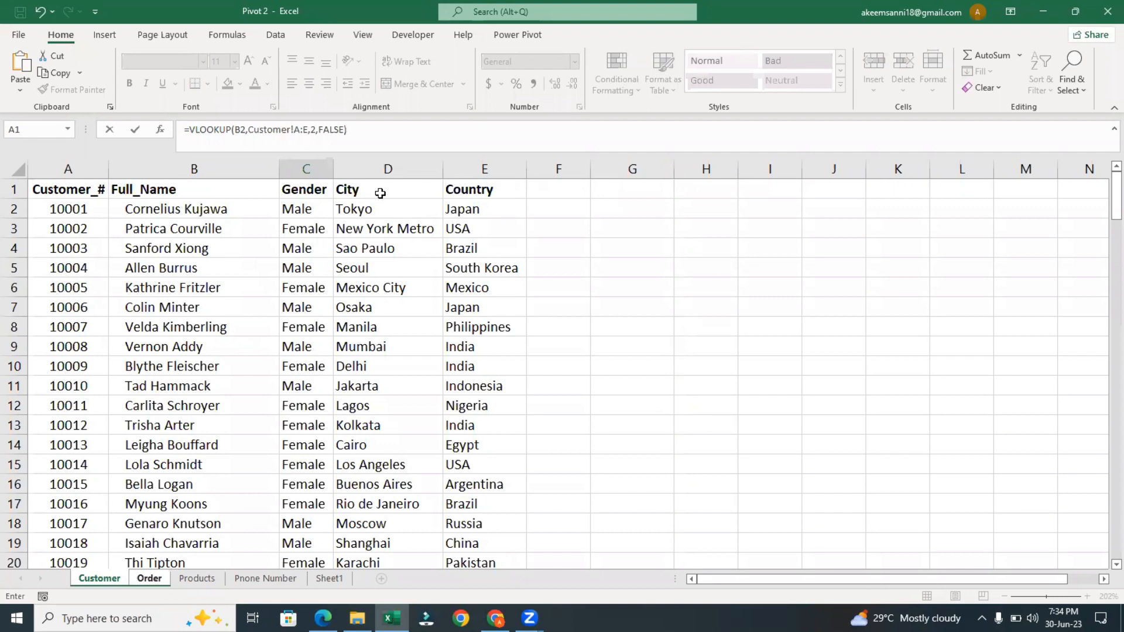
key(Return)
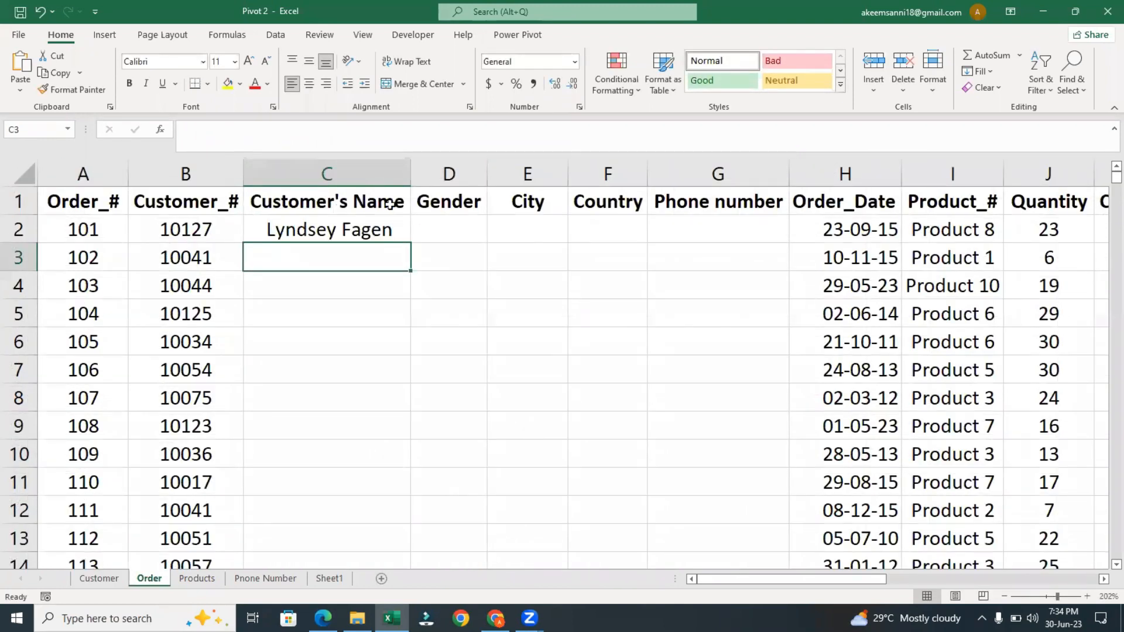
click(388, 229)
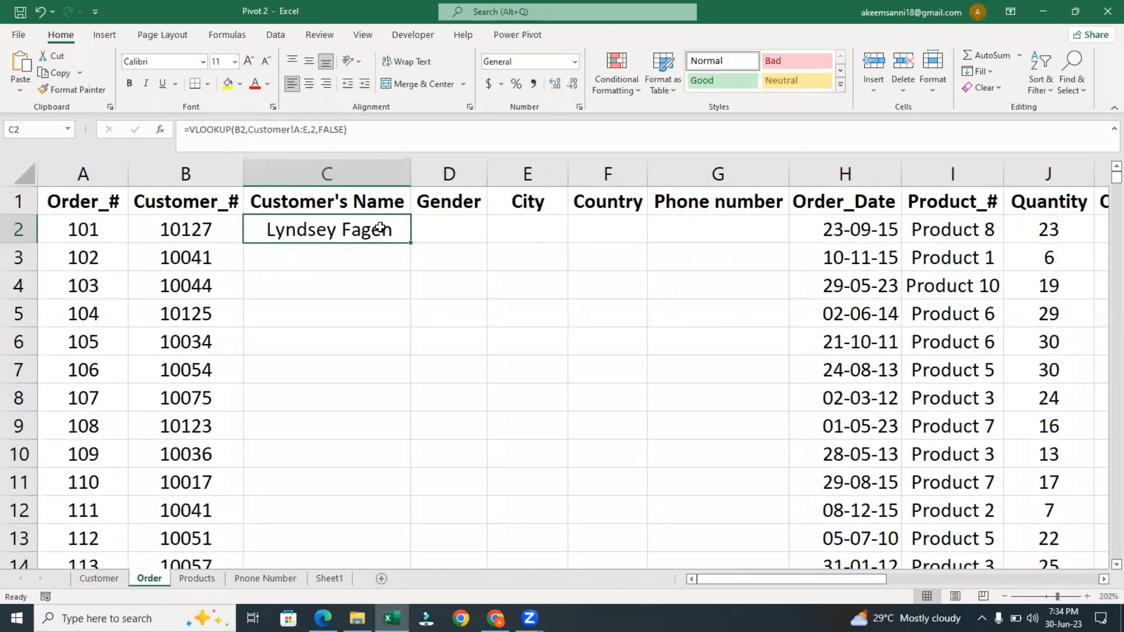
Fill the C2 VLOOKUP formula down the Customer's Name column and auto-fit the width of column C.
double_click(410, 240)
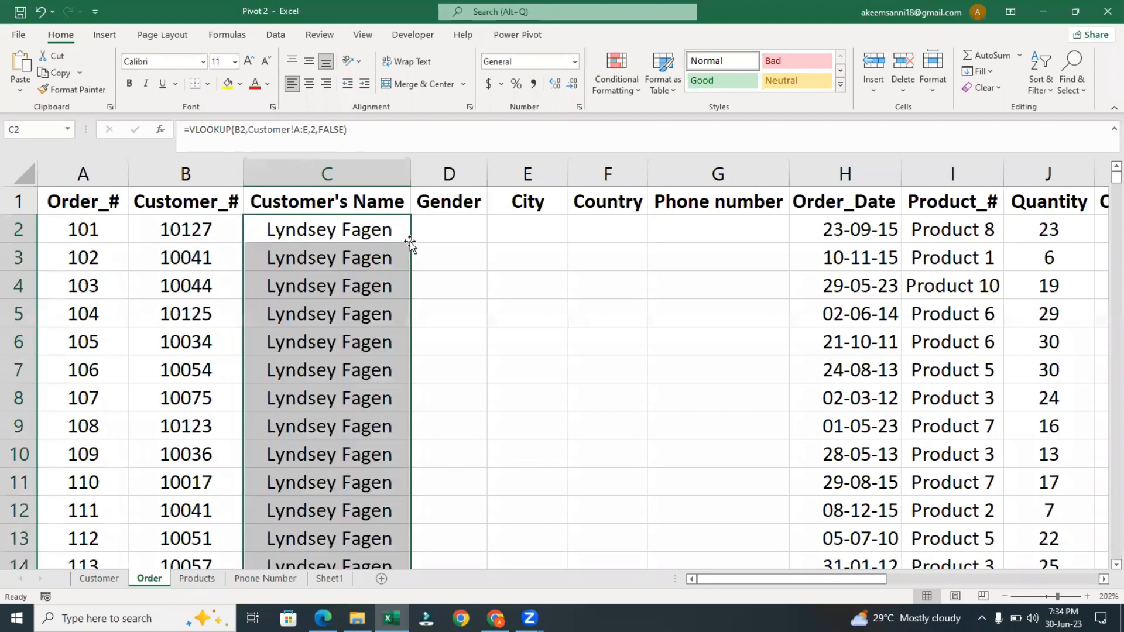
double_click(411, 174)
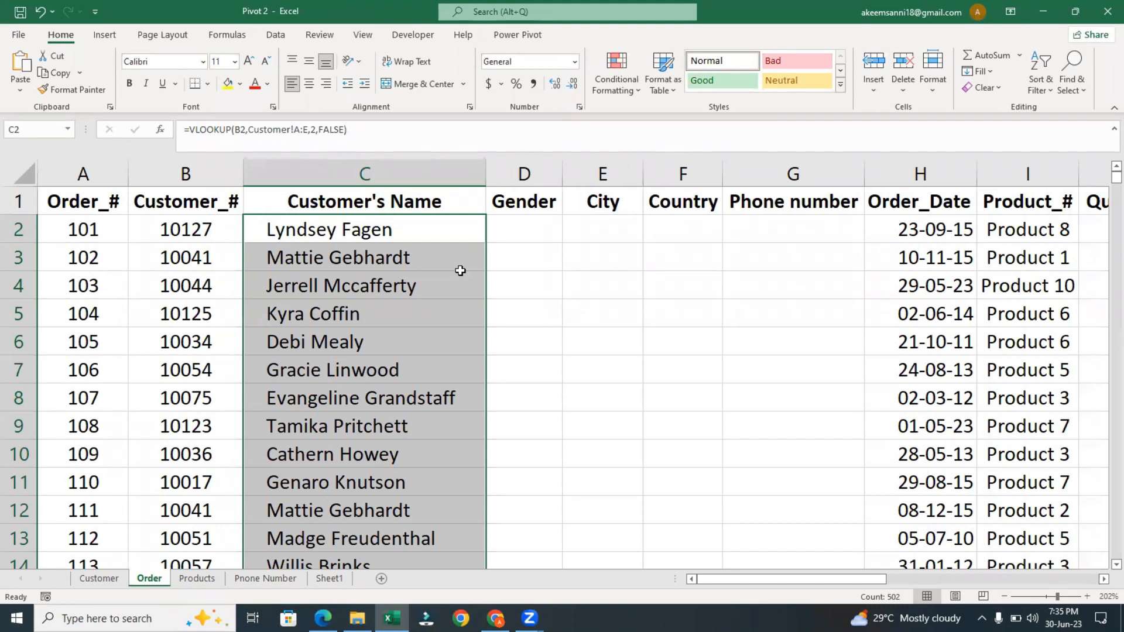
Clear the contents of the Customer's Name cells from C2 downward, keeping the header.
key(BackSpace)
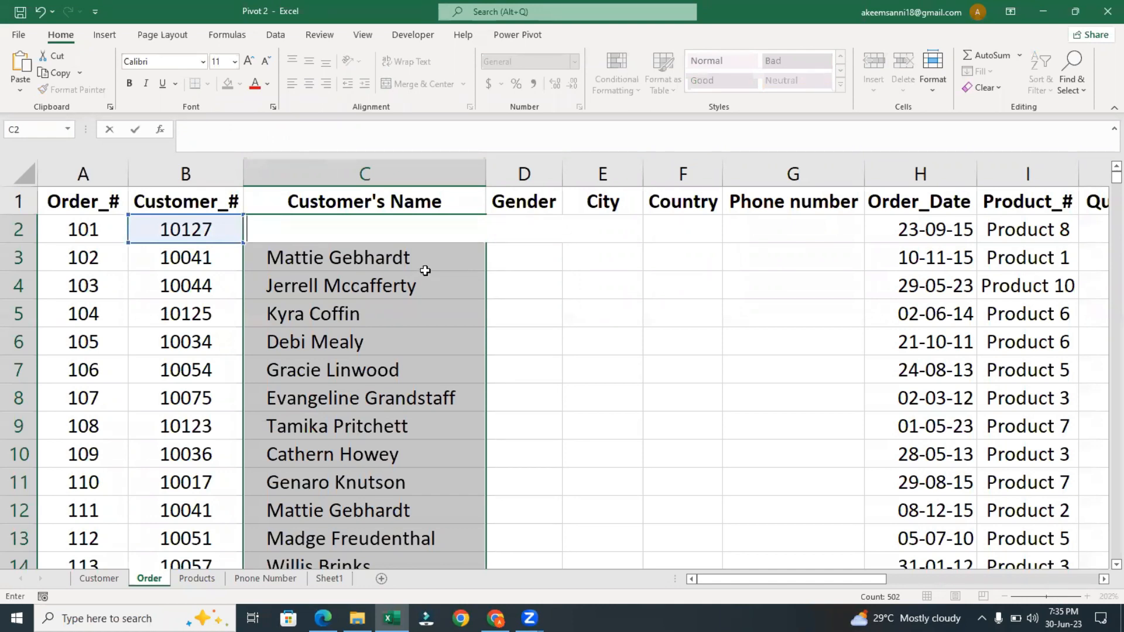
right_click(425, 270)
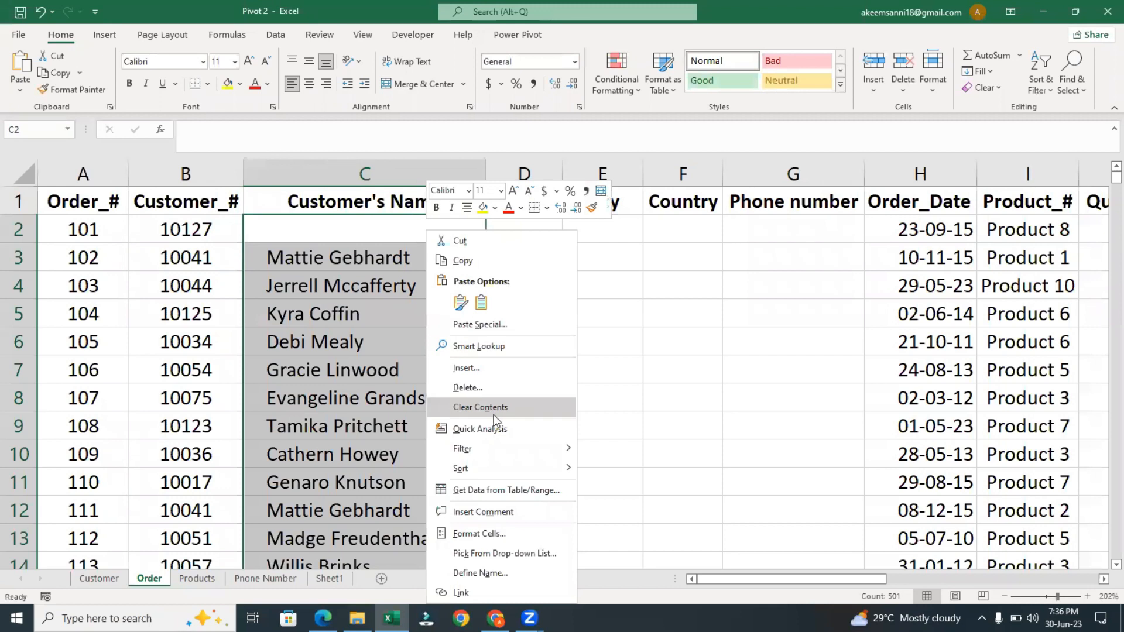
click(494, 409)
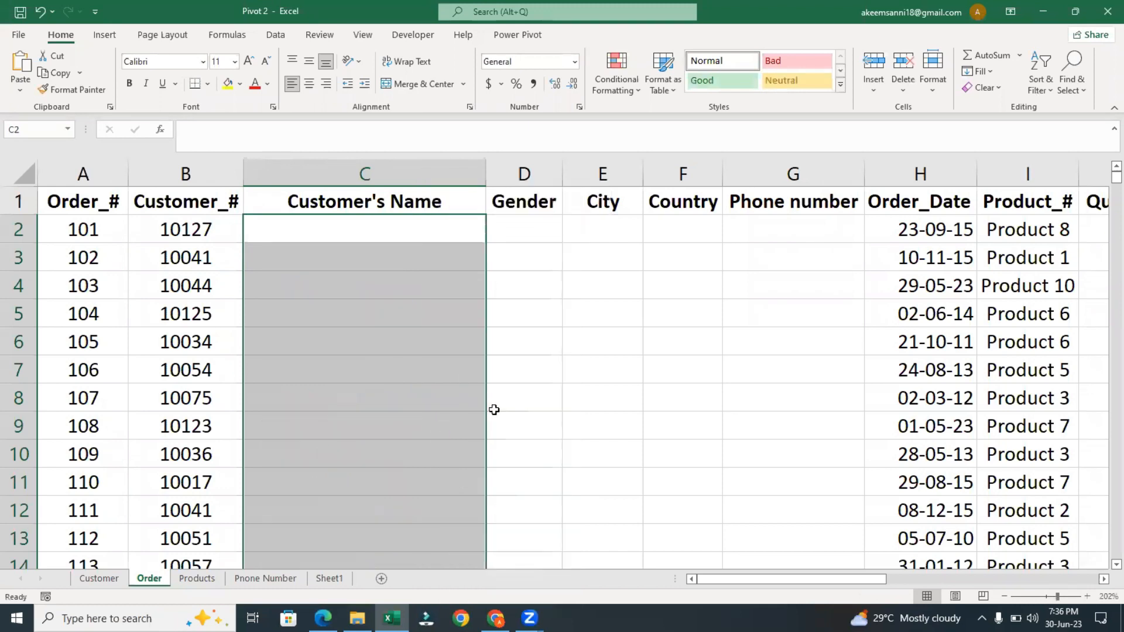
Start a new VLOOKUP formula in C2 with the Customer_# in B2 as the lookup value.
click(340, 238)
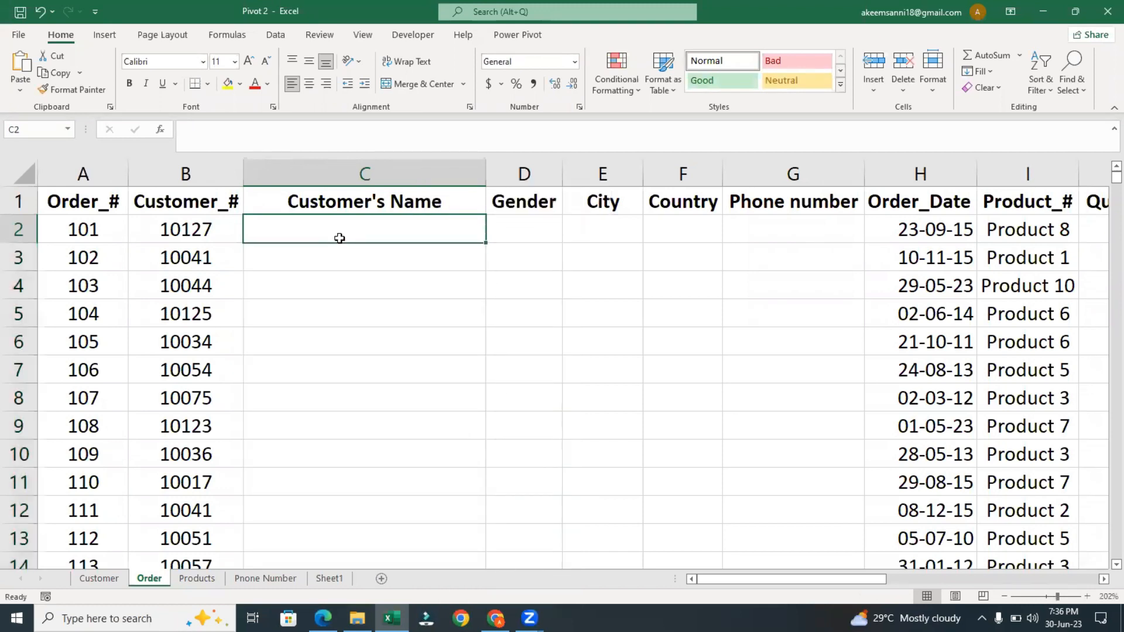
text(=v)
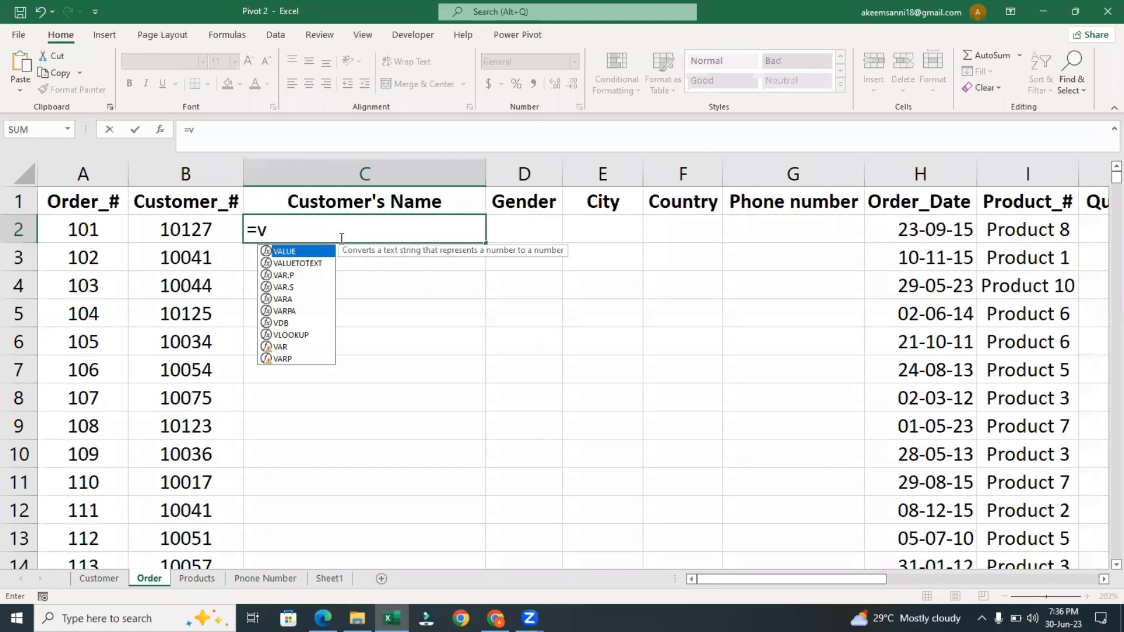
text(lo)
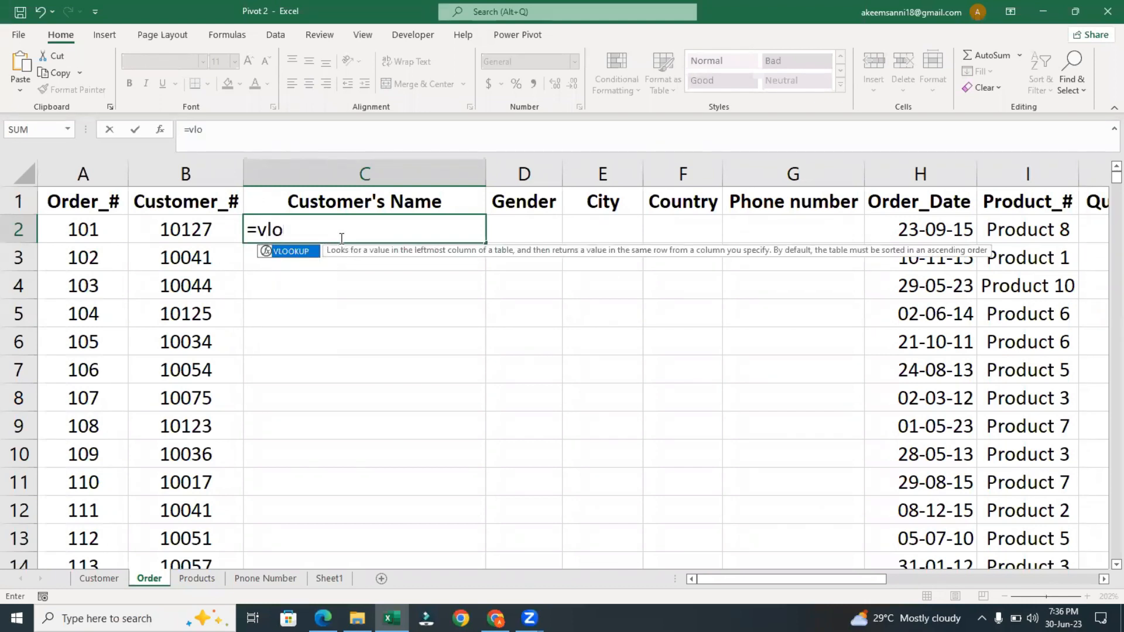
key(Tab)
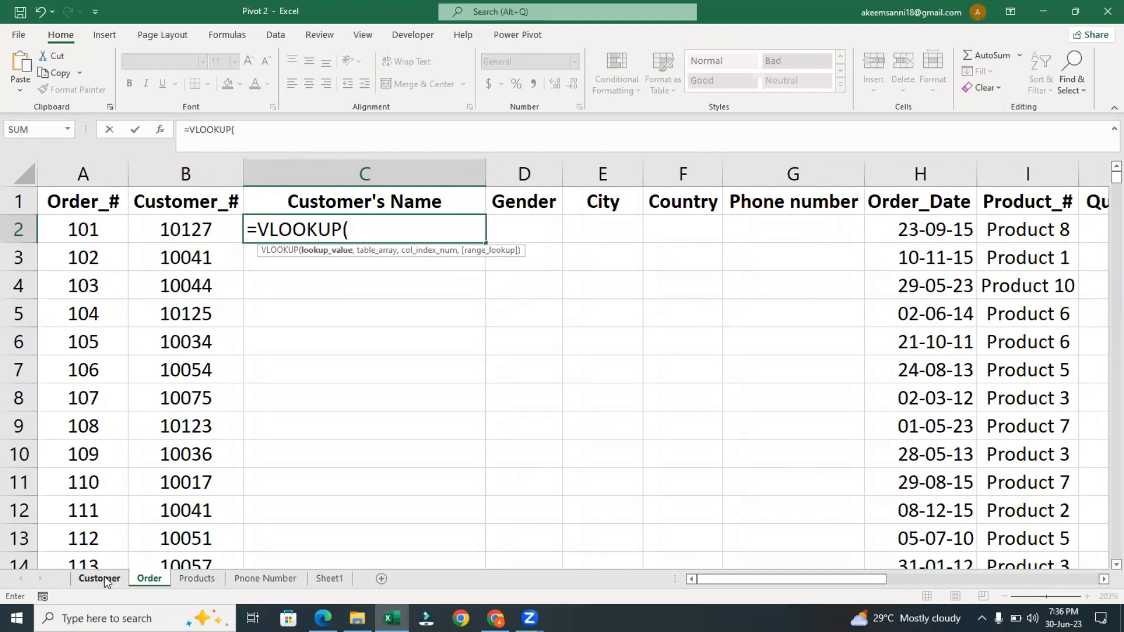
click(192, 227)
text(,)
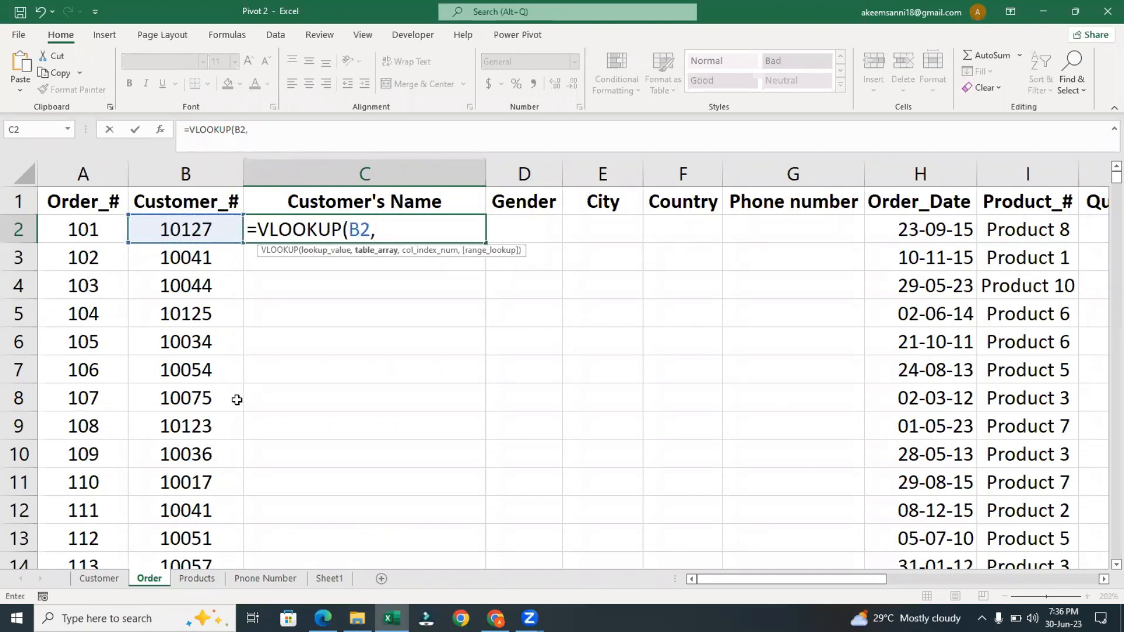
Select columns A:E of the Customer sheet as the table array of the C2 formula.
click(111, 581)
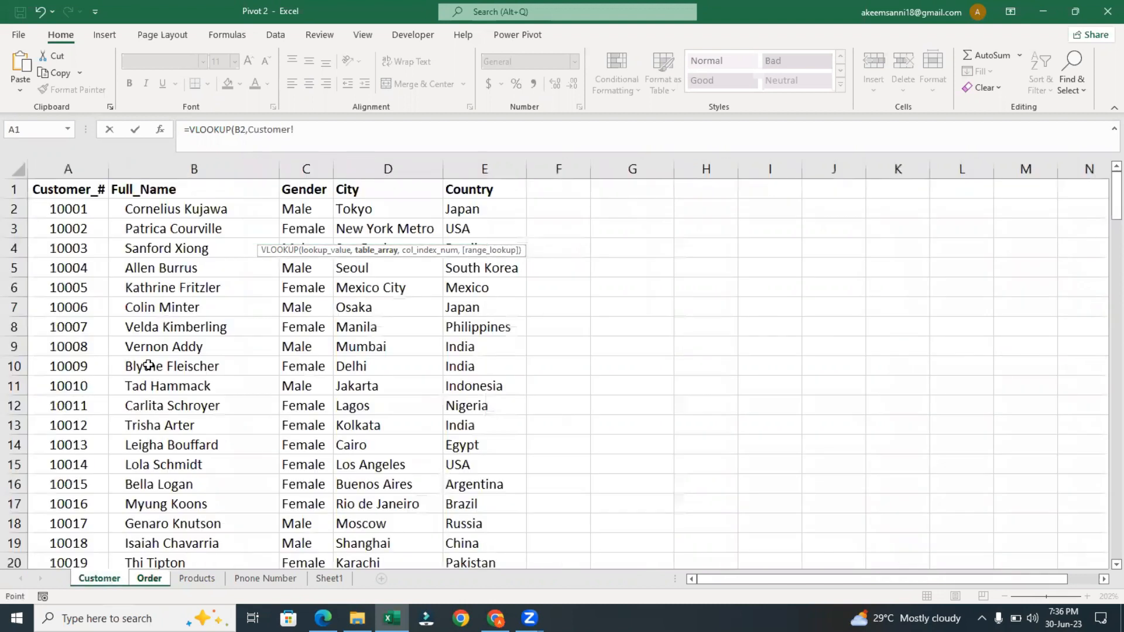
click(84, 165)
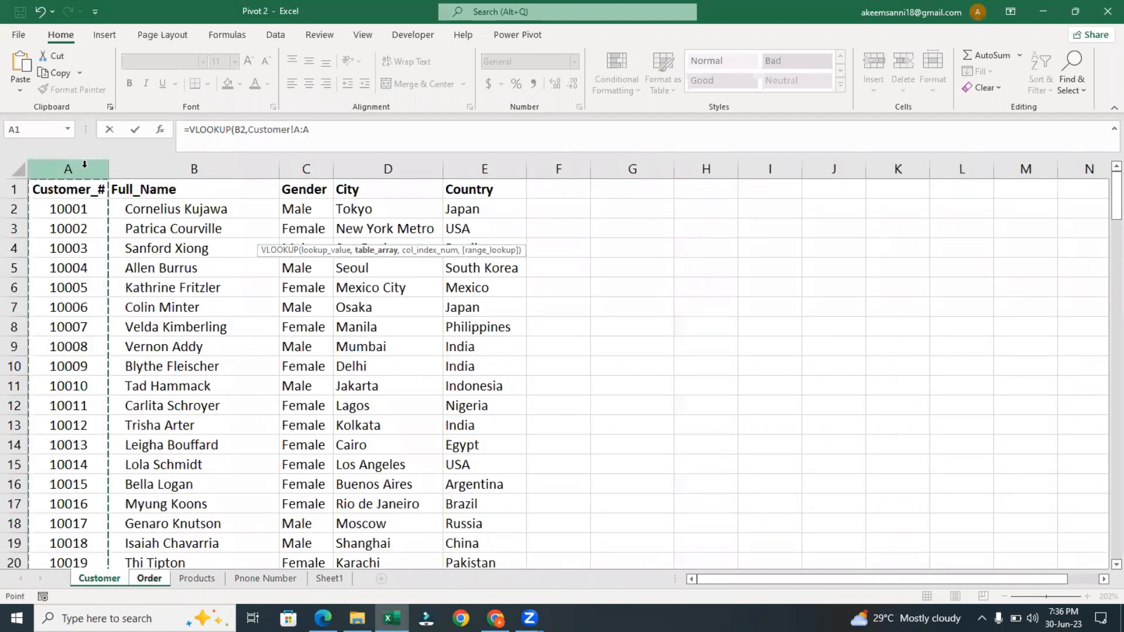
drag(85, 165, 360, 173)
click(299, 173)
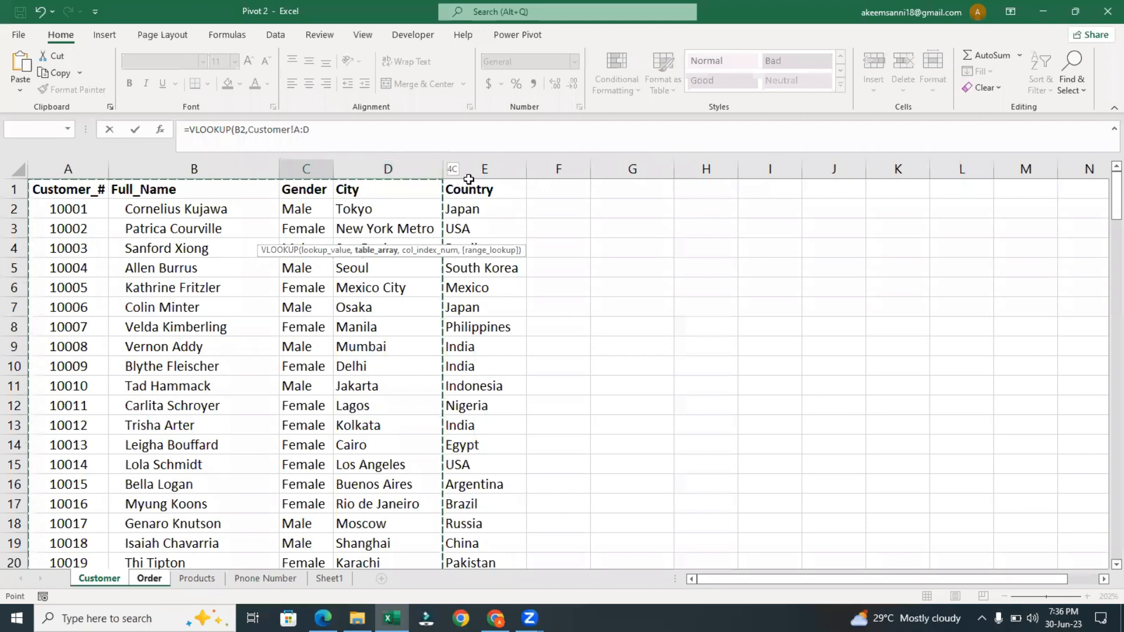
drag(469, 170, 469, 169)
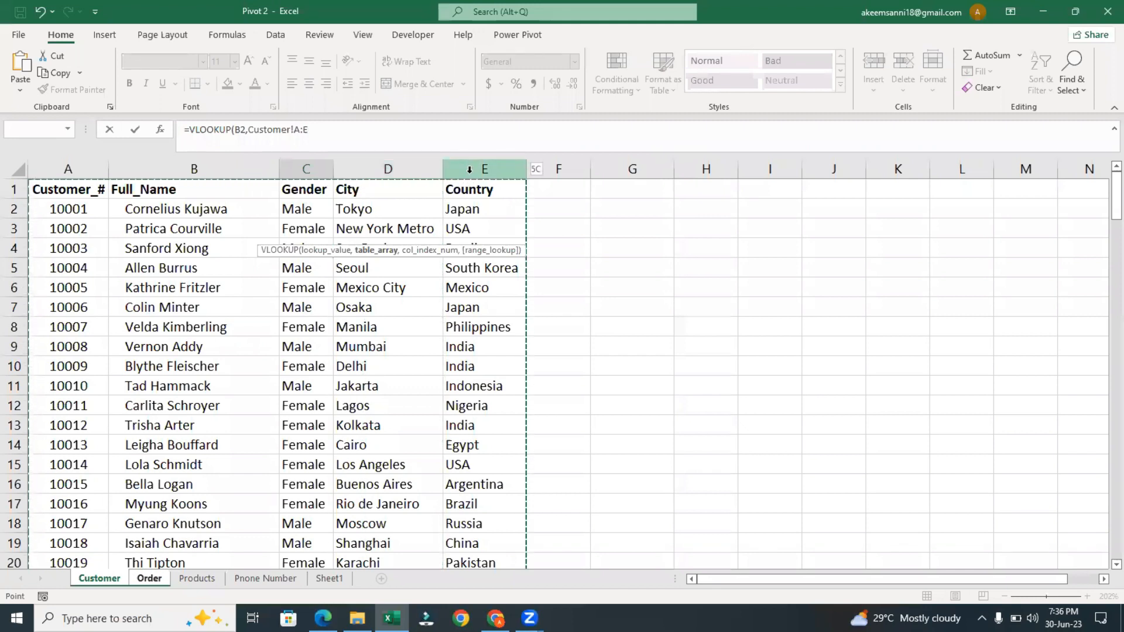
Finish the C2 formula with column index 2 and FALSE for an exact match, and fill it down the Customer's Name column.
text(,2)
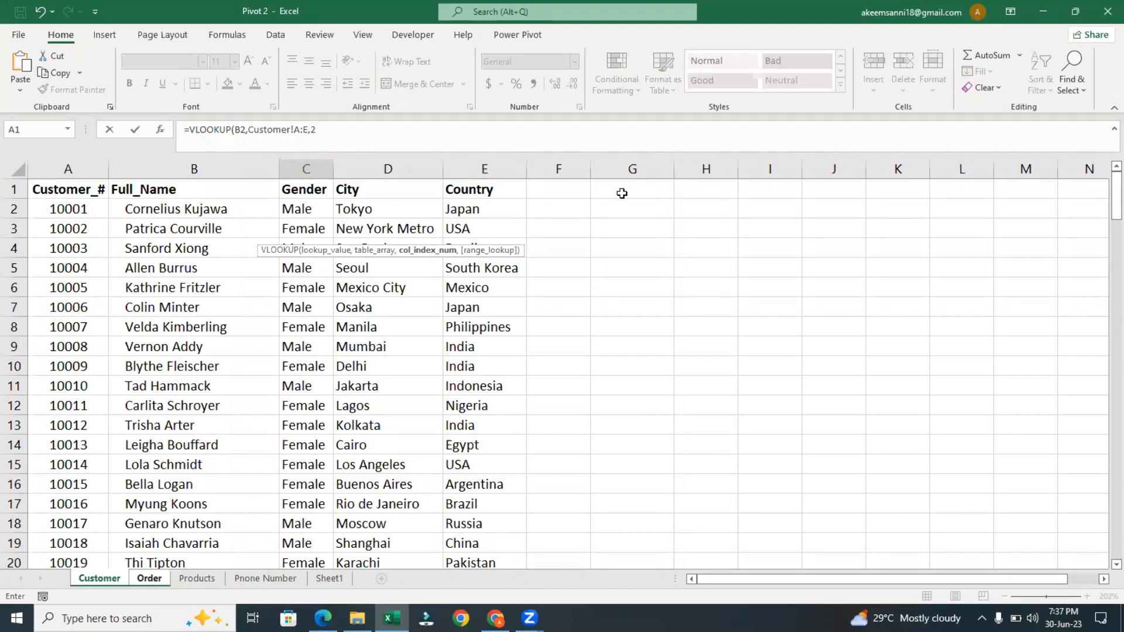
text(,)
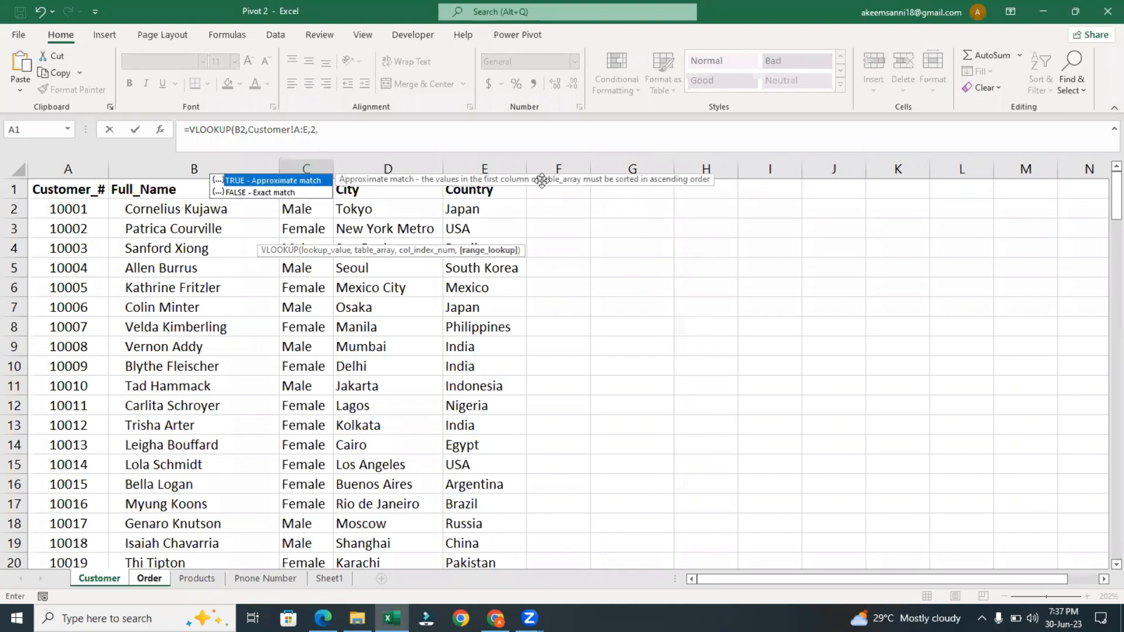
double_click(291, 194)
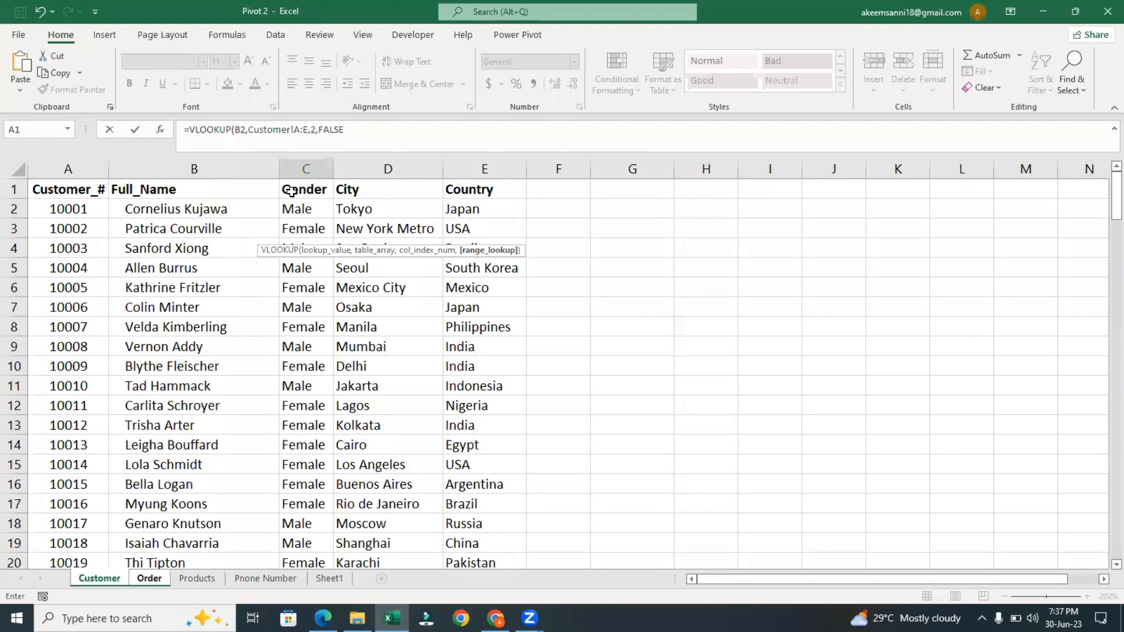
text())
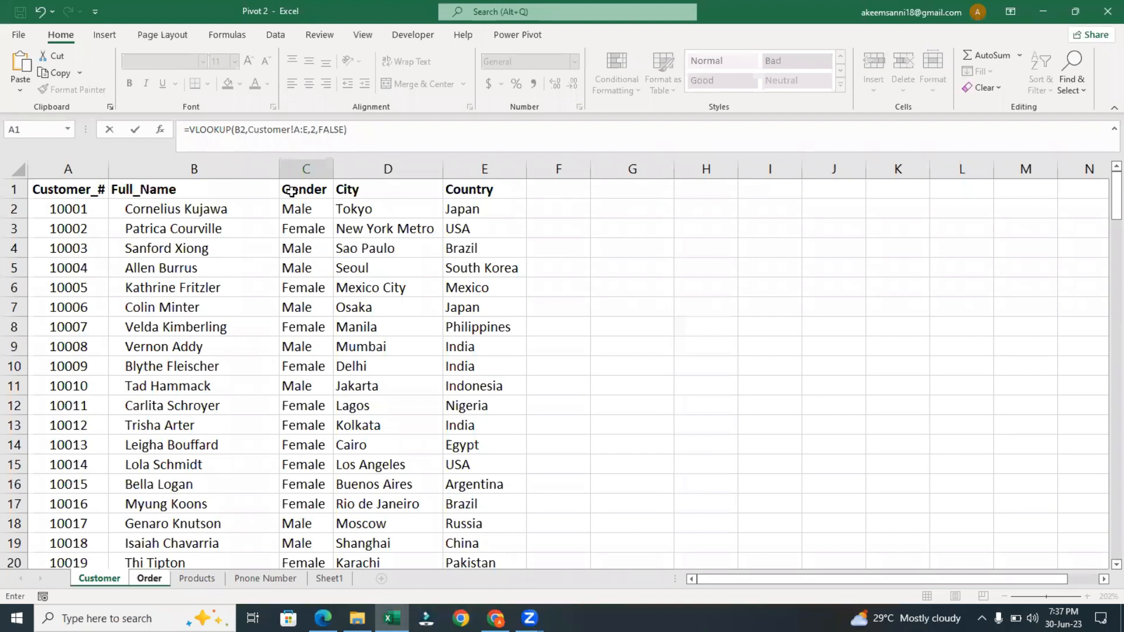
key(Return)
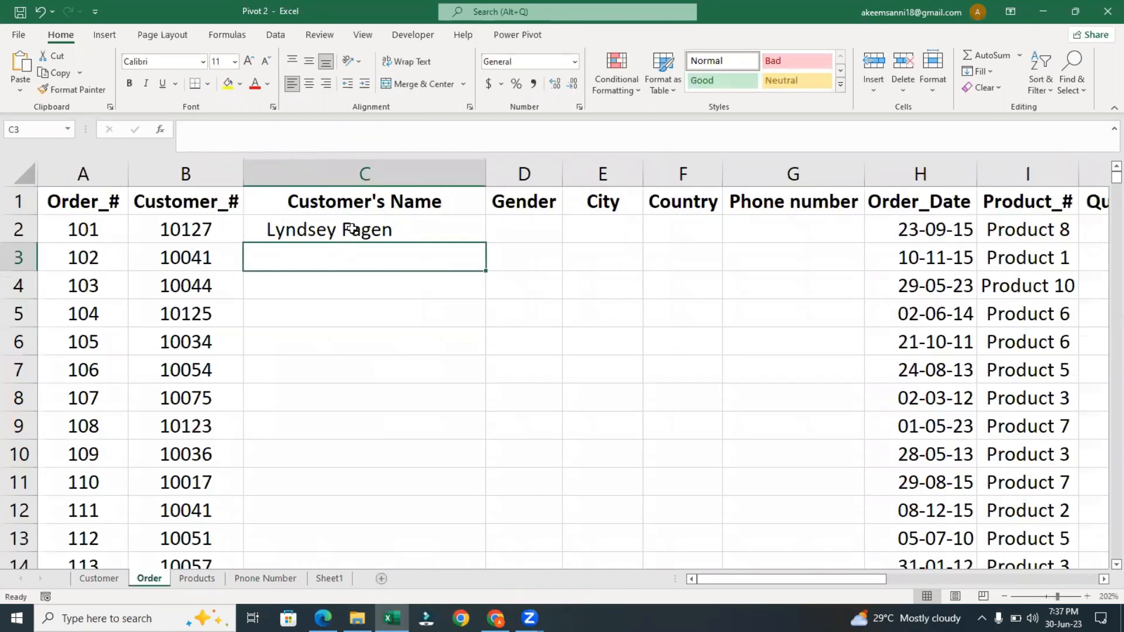
click(352, 228)
double_click(486, 243)
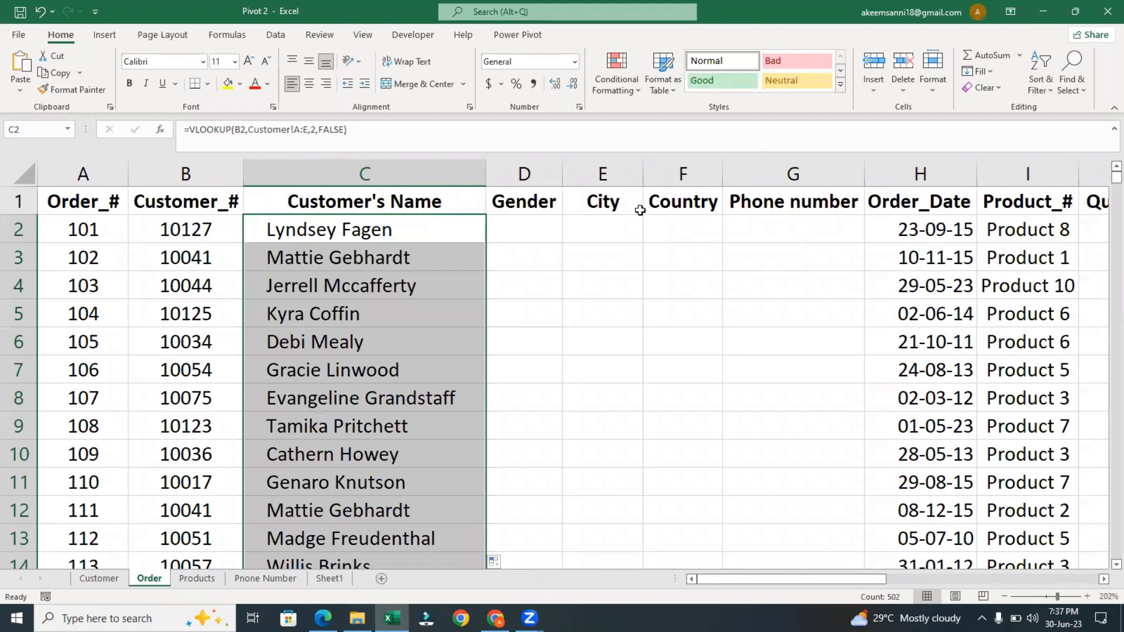
Start a VLOOKUP formula in D2 under Gender, using the Customer_# in B2 as the lookup value.
click(511, 230)
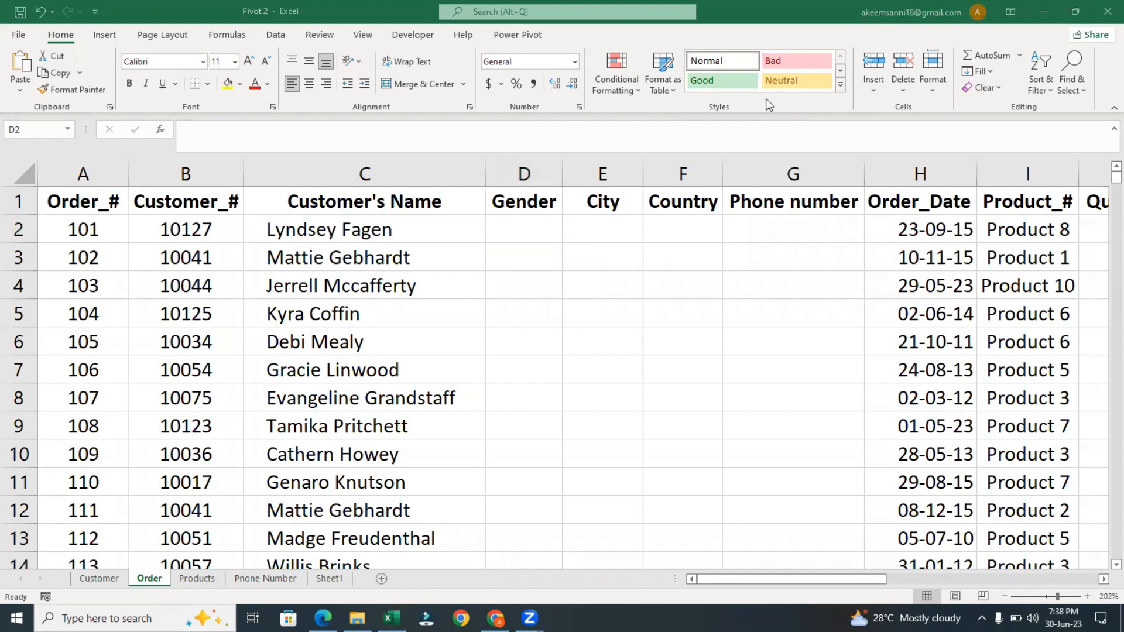
click(515, 224)
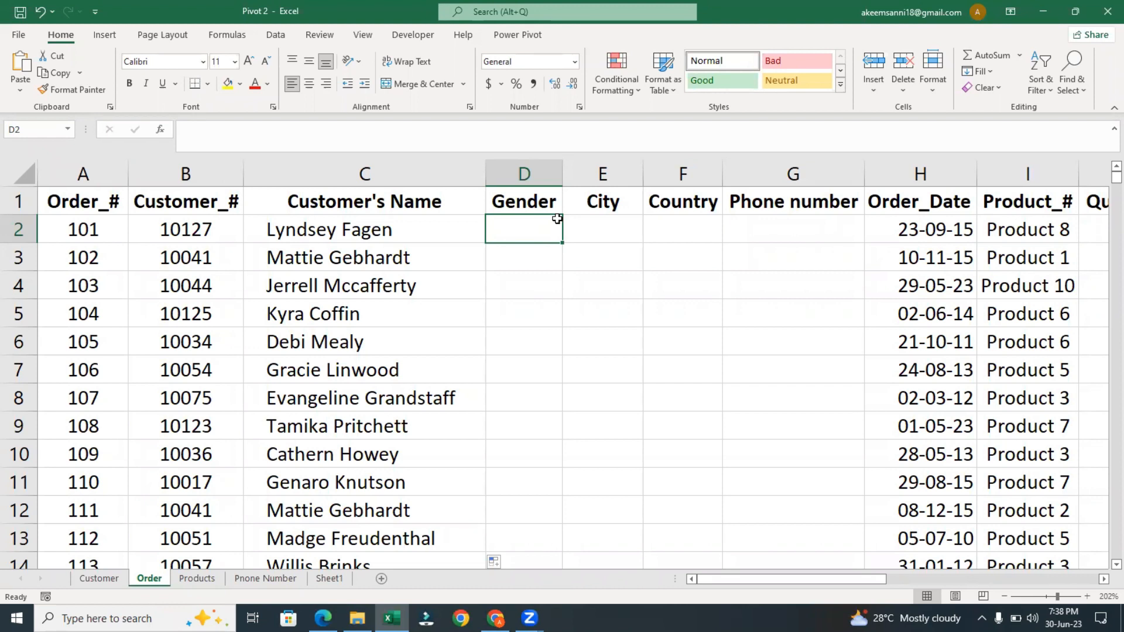
text(=v)
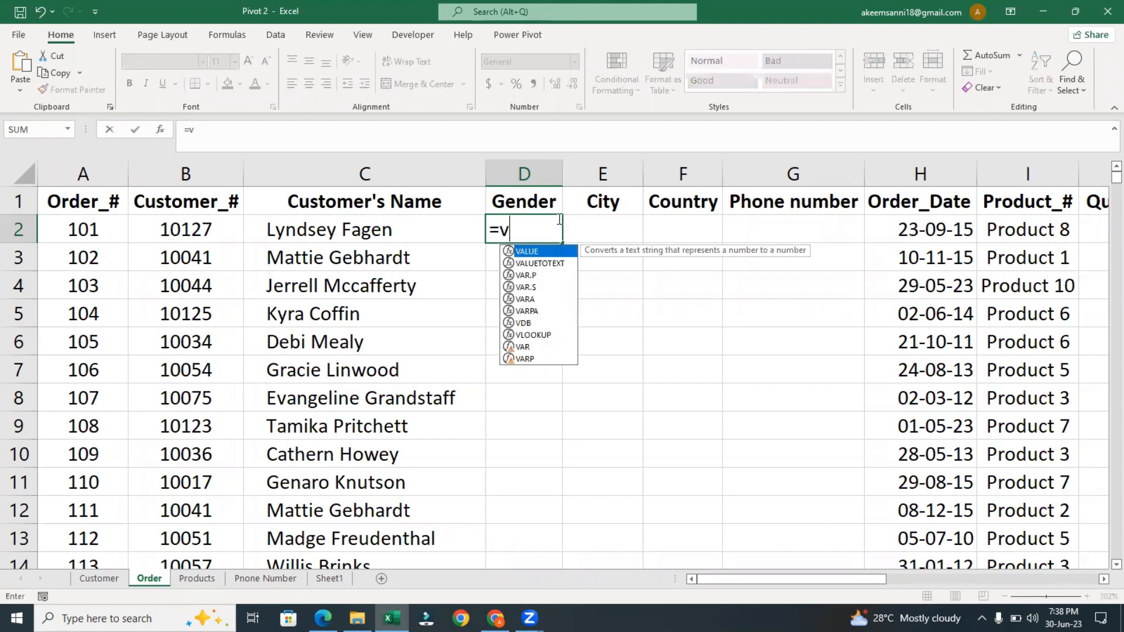
text(l)
key(Tab)
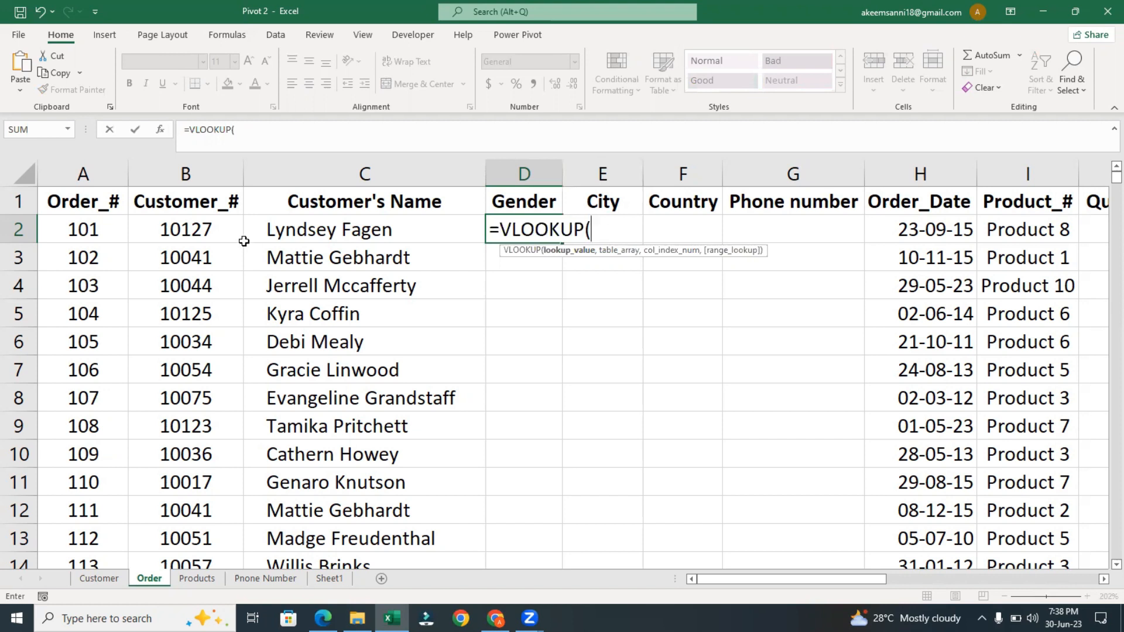
click(196, 233)
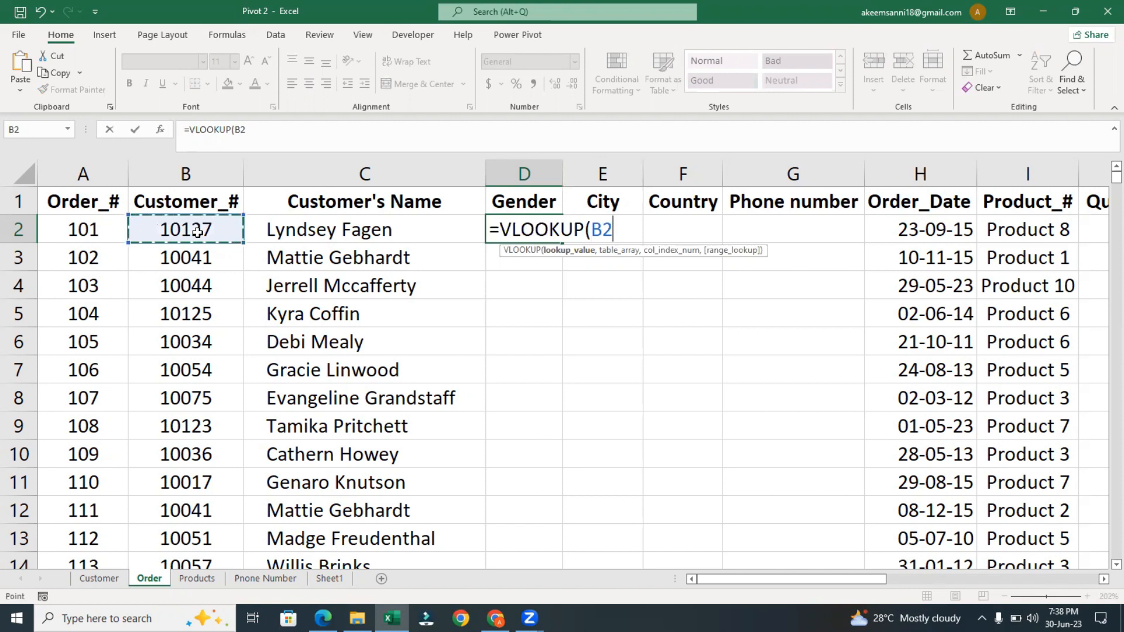
text(,)
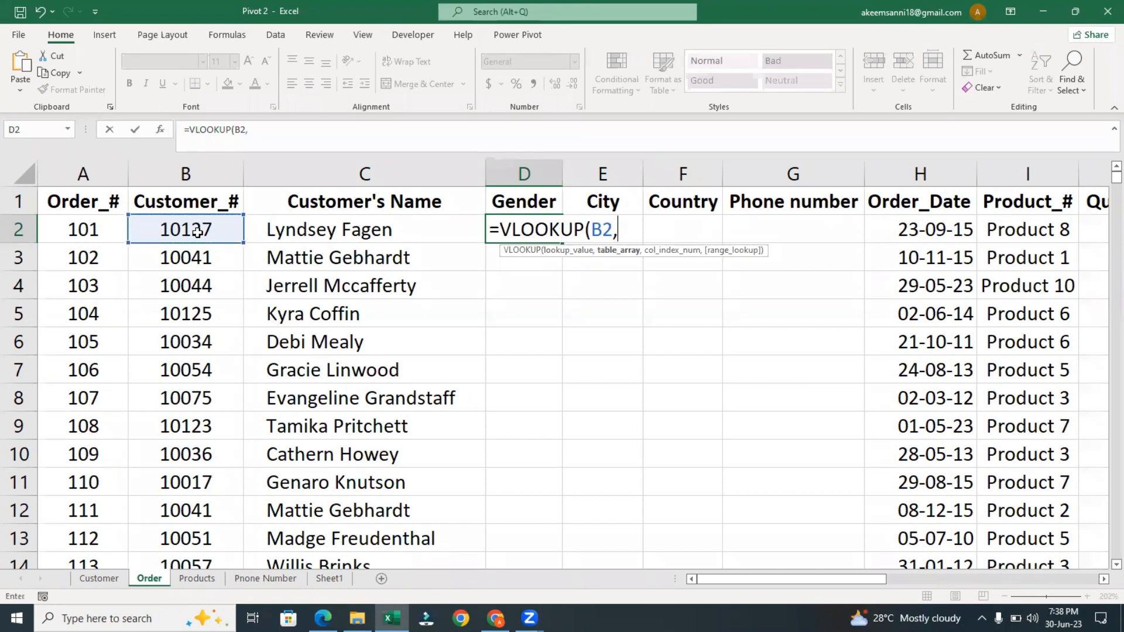
Set the D2 formula's table array to columns A:C of the Customer sheet and its column index to 3.
click(108, 582)
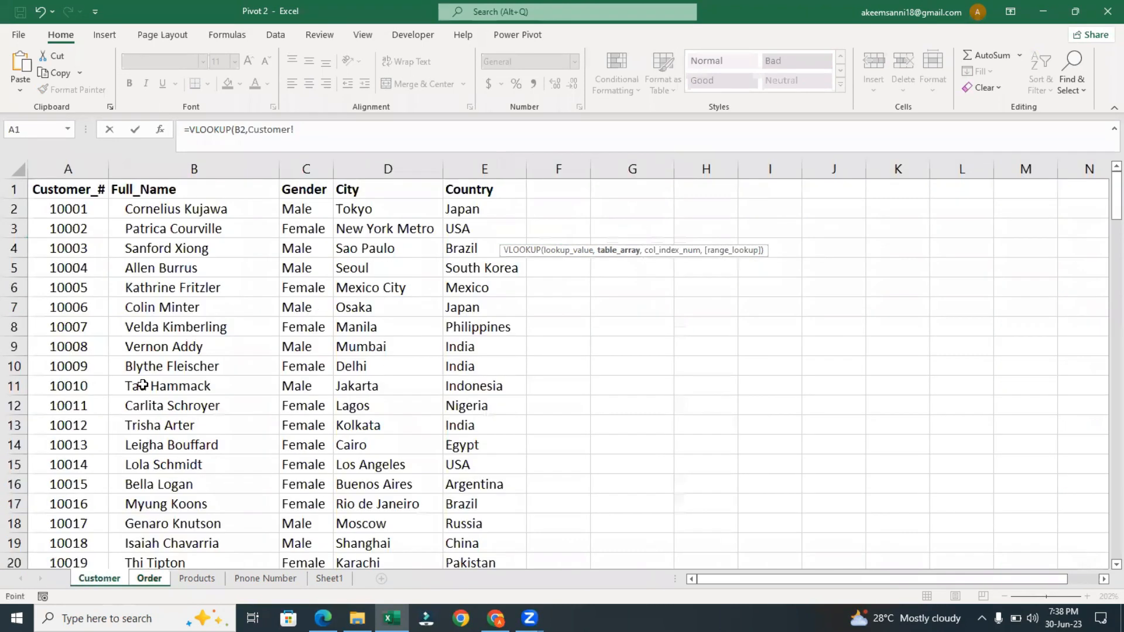
click(80, 168)
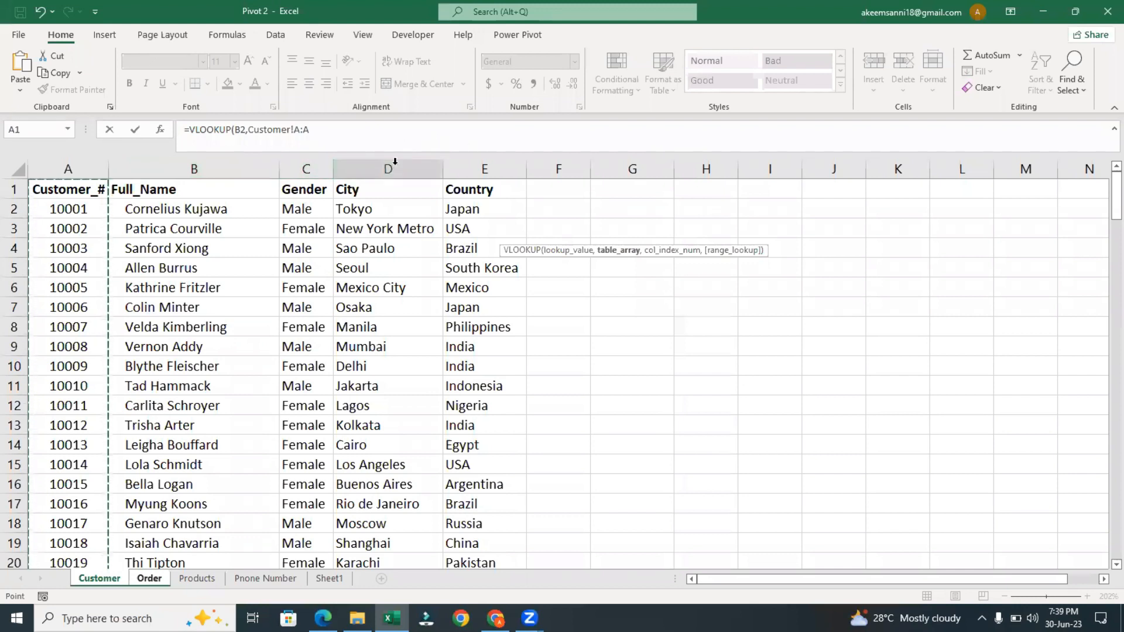
shift+click(305, 170)
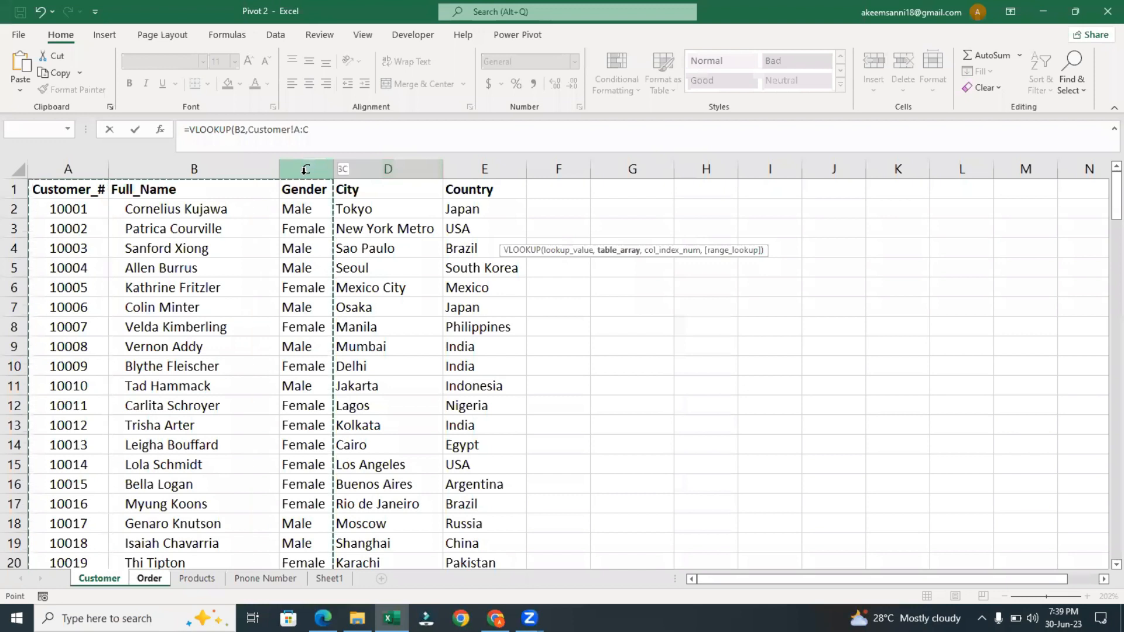
text(,)
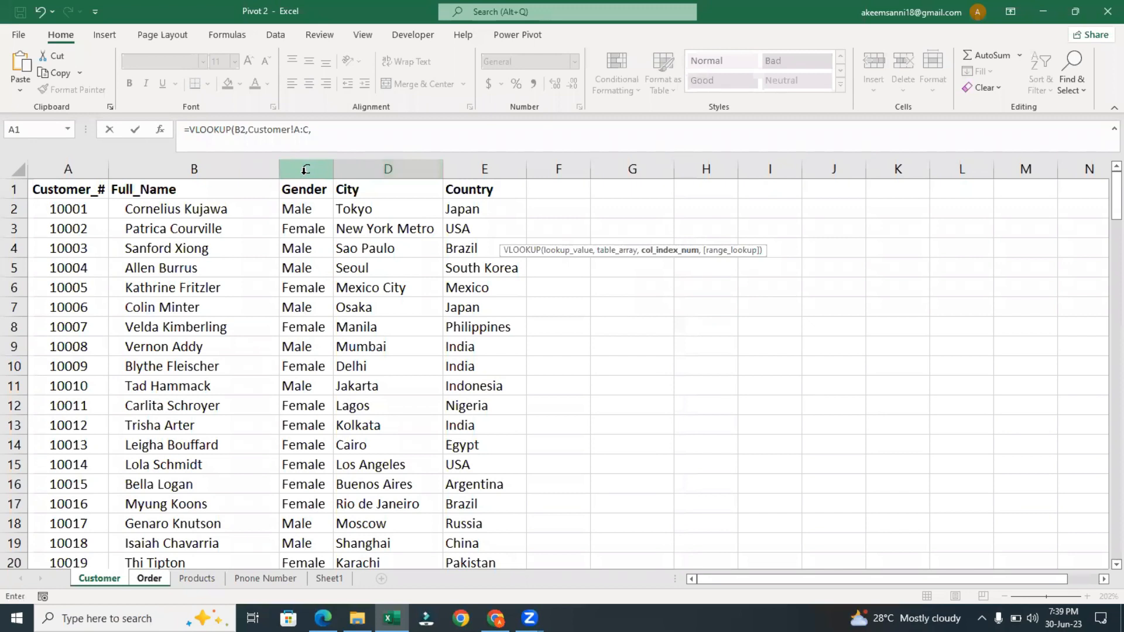
text(3,)
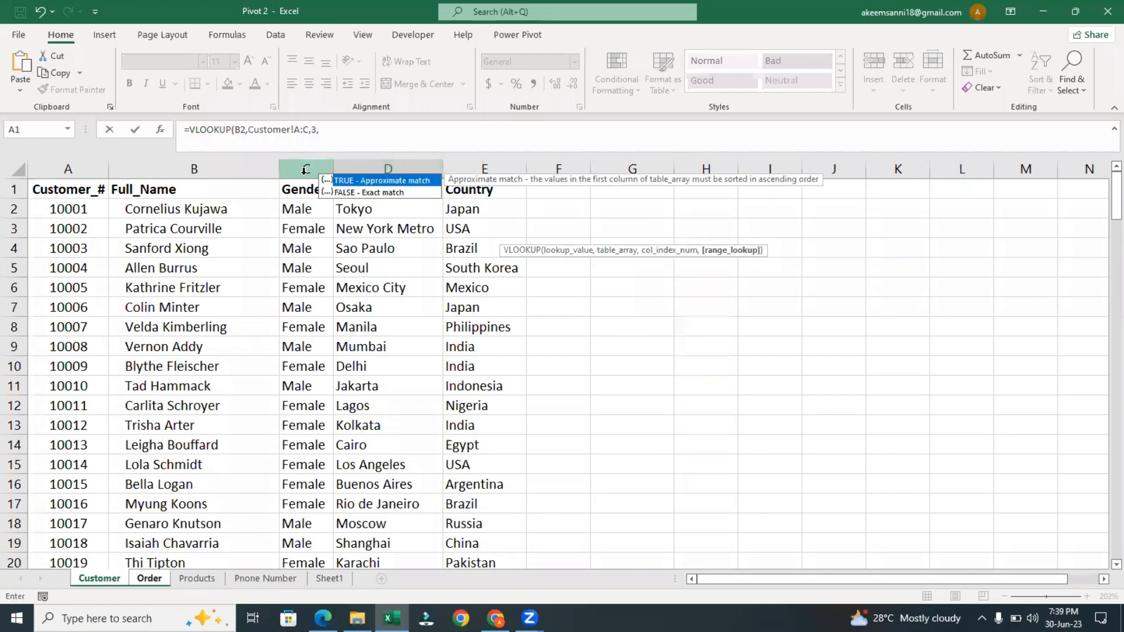
Finish the Gender lookup formula in D2 with FALSE for an exact match and fill it down the whole Gender column.
click(393, 193)
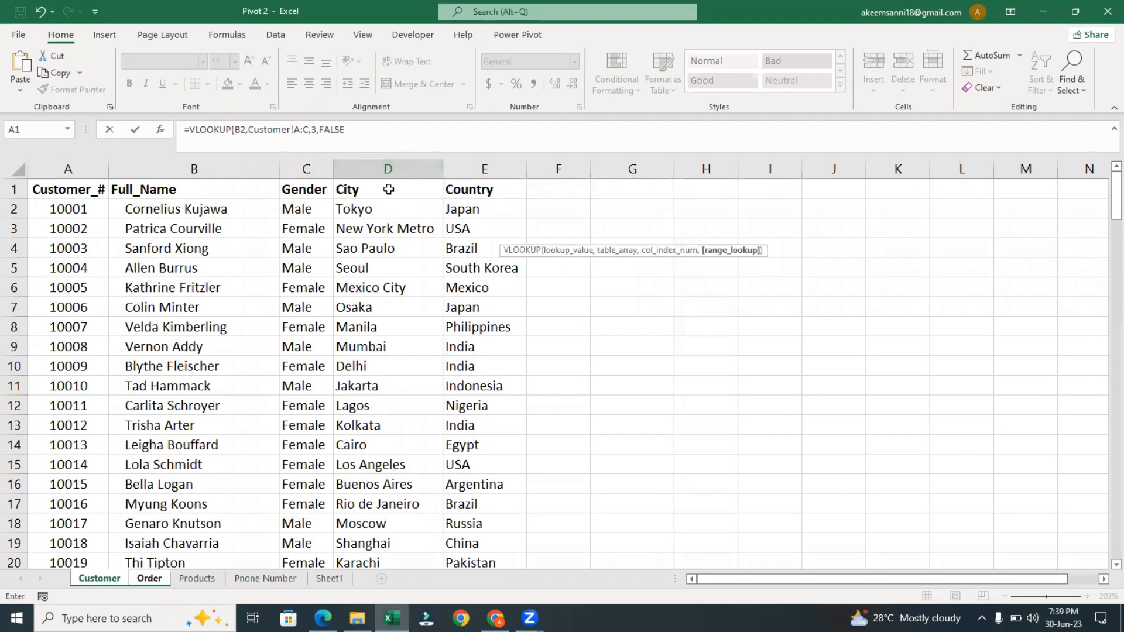
text())
key(Return)
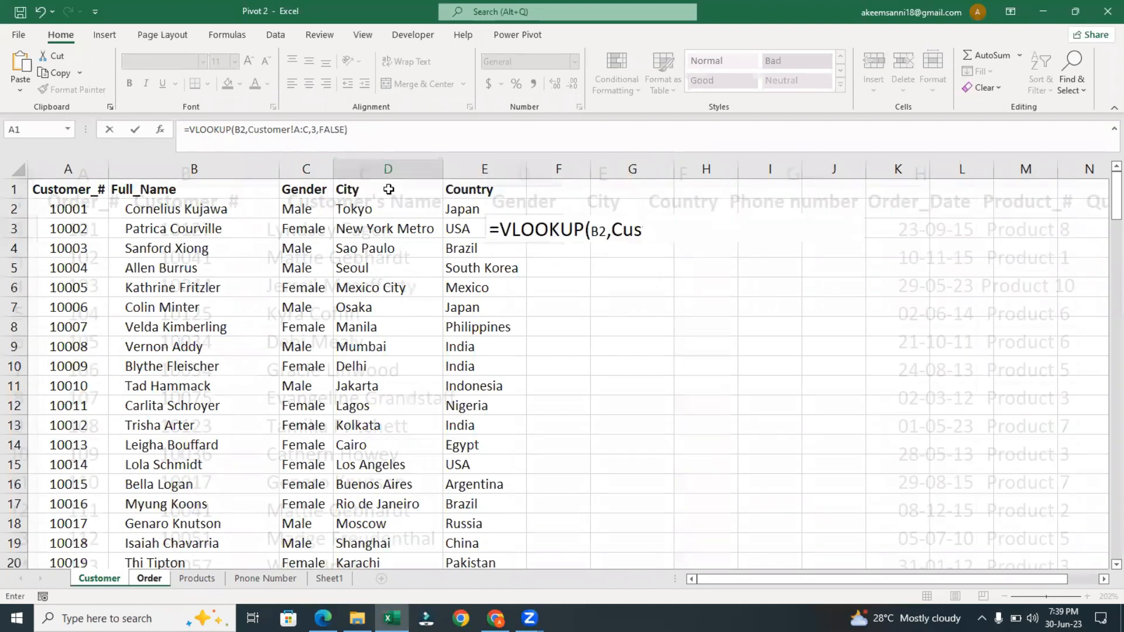
click(545, 230)
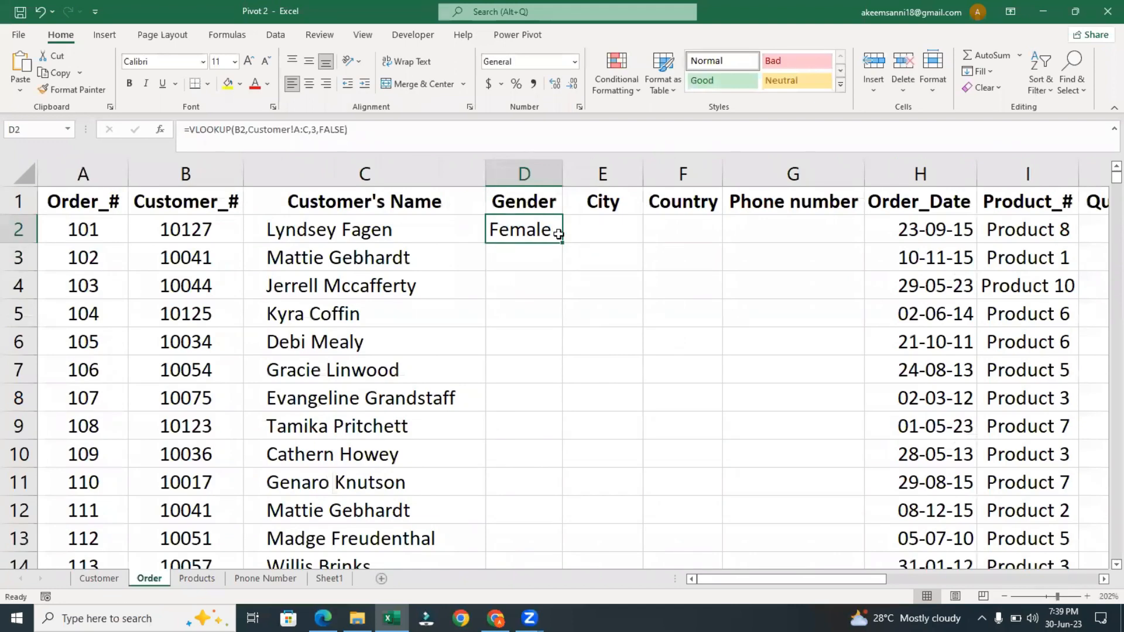
double_click(563, 242)
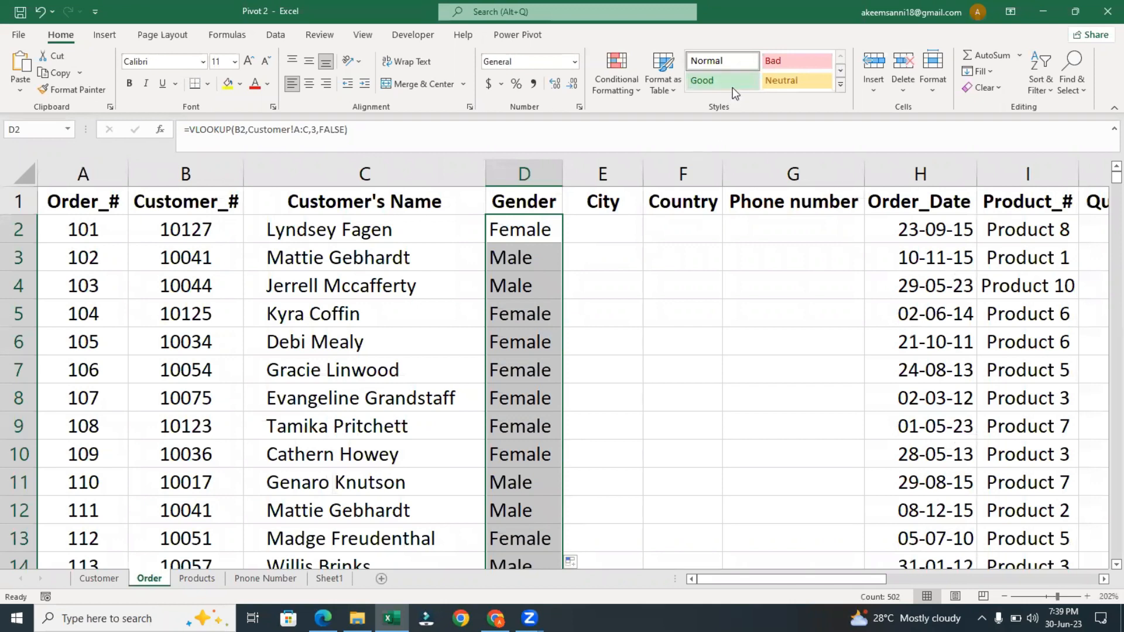
drag(559, 170, 560, 170)
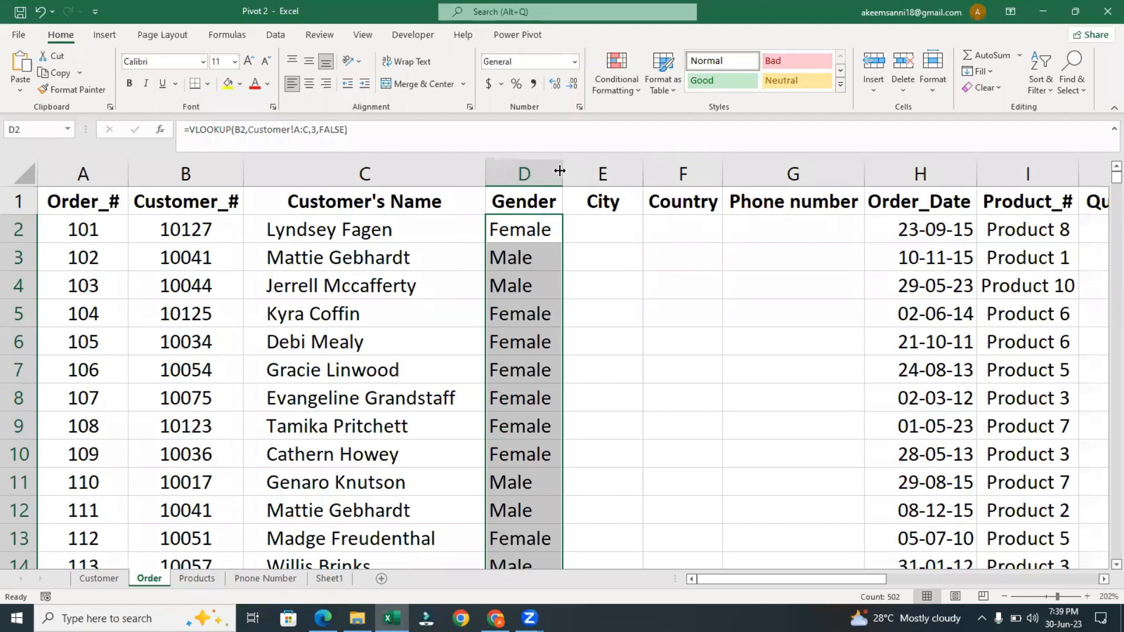
click(737, 91)
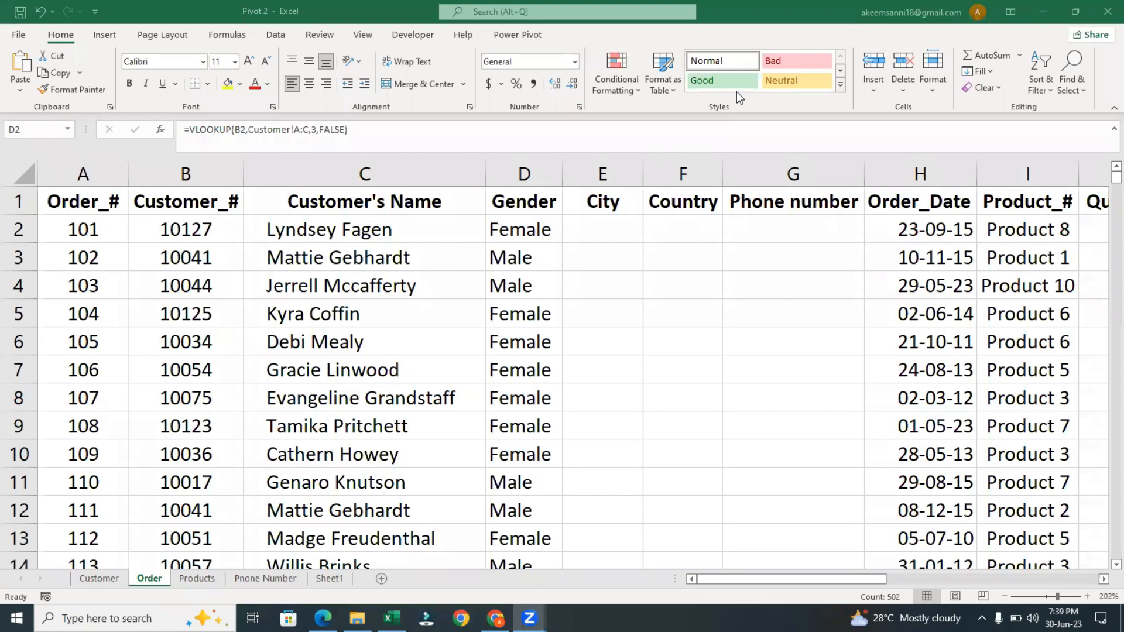
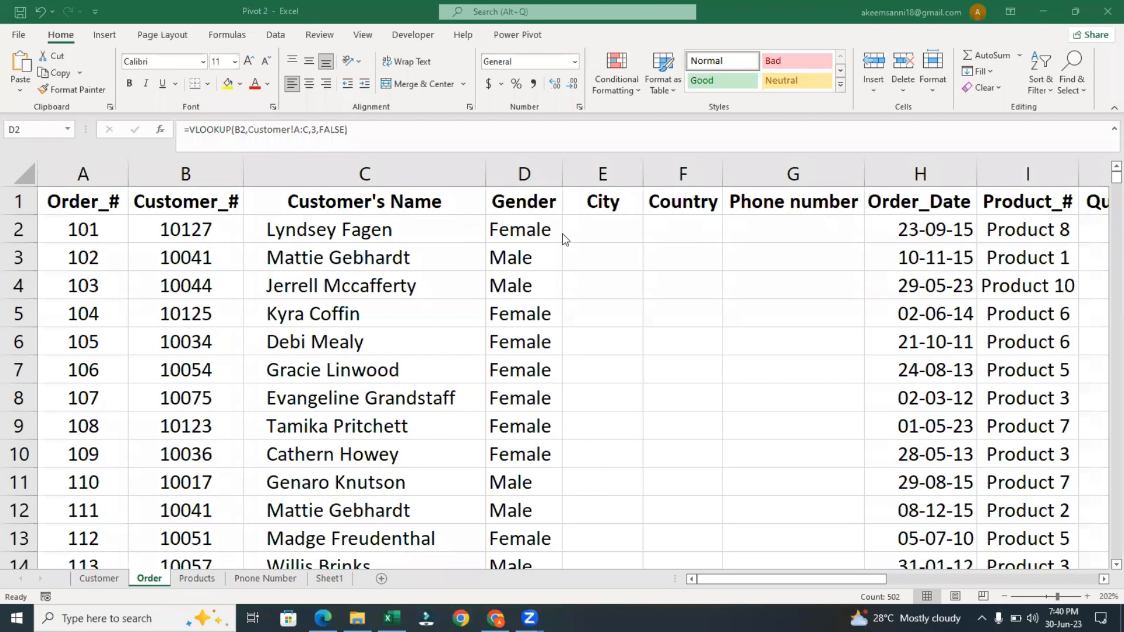
Start a VLOOKUP formula in E2, the first data cell of the Order sheet's City column.
click(610, 231)
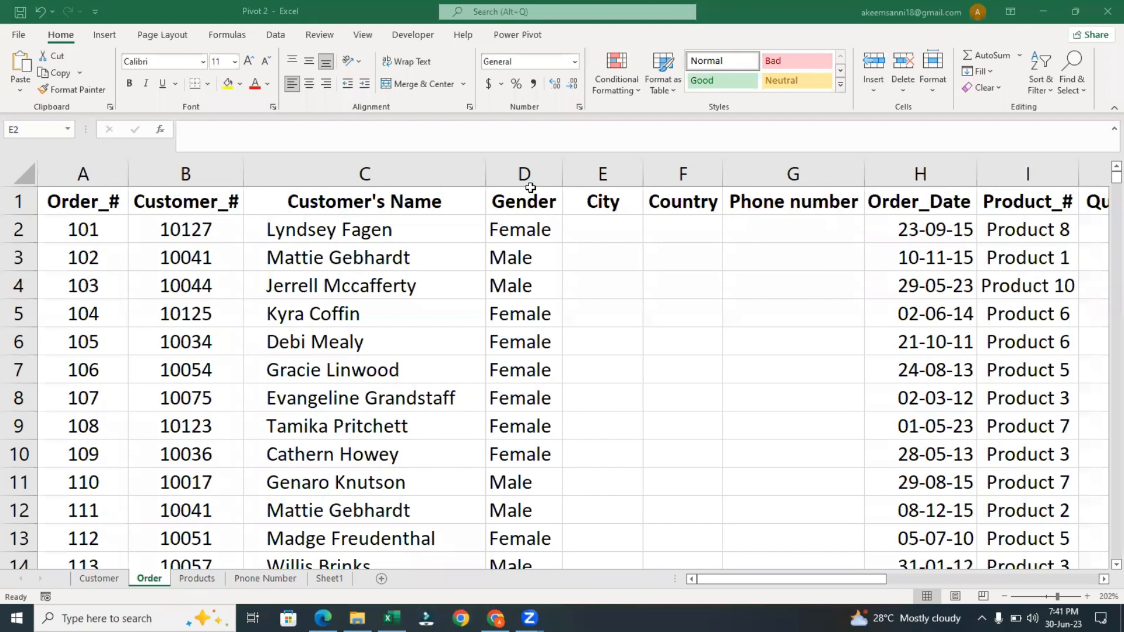
click(614, 218)
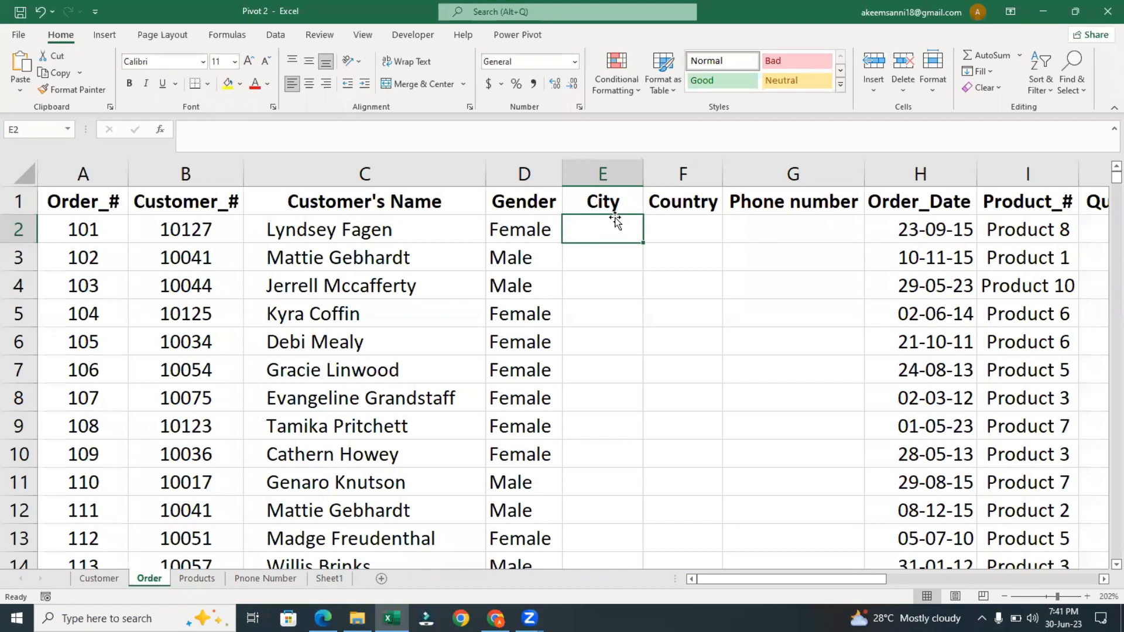
text(=vlo)
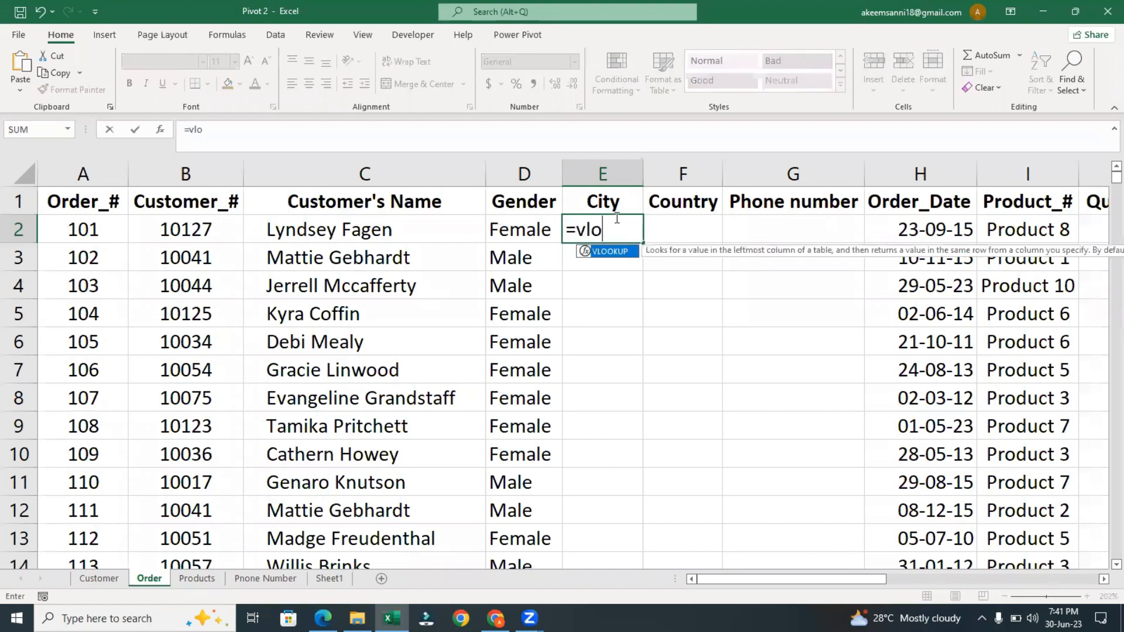
key(Tab)
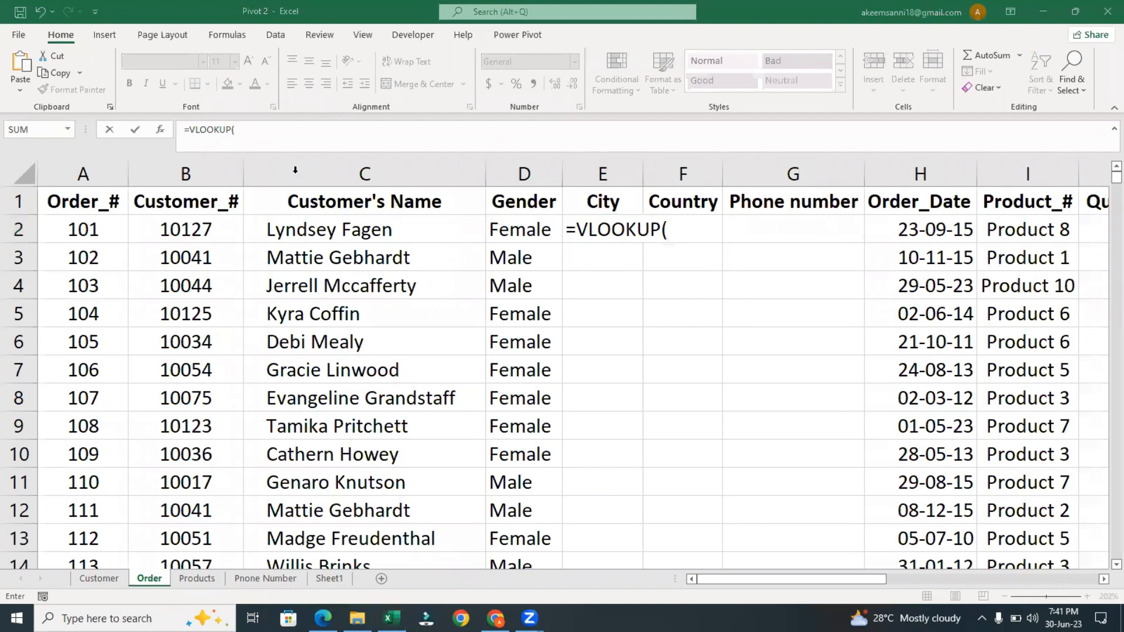
click(680, 225)
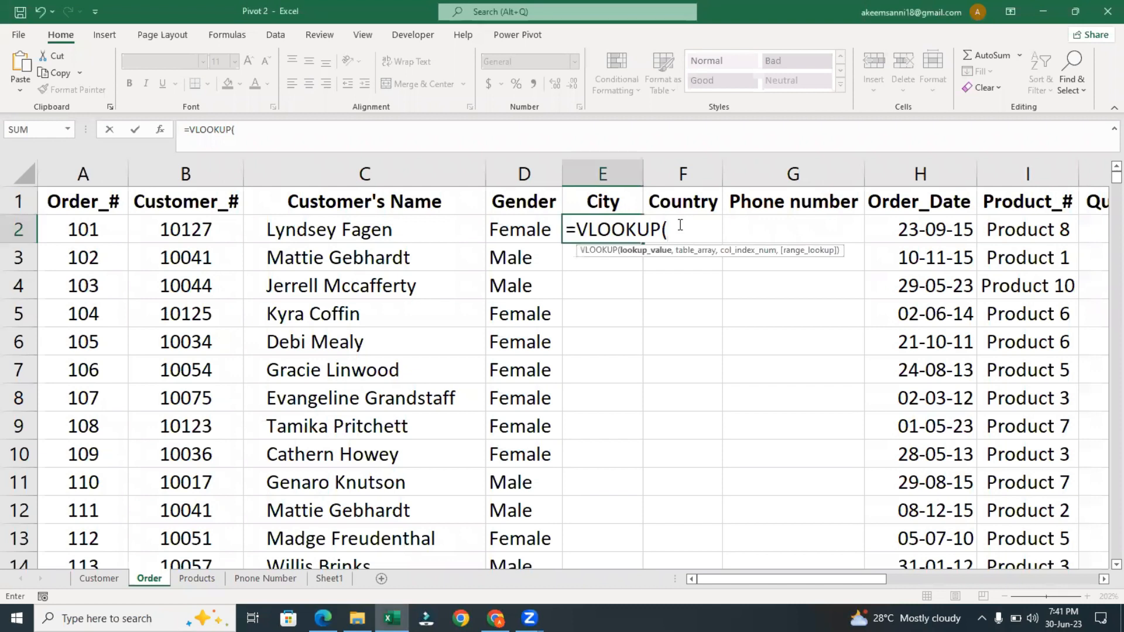
Try to complete E2's VLOOKUP with lookup value B2, table array Customer!D:D, column index 4 and FALSE for an exact match.
click(201, 234)
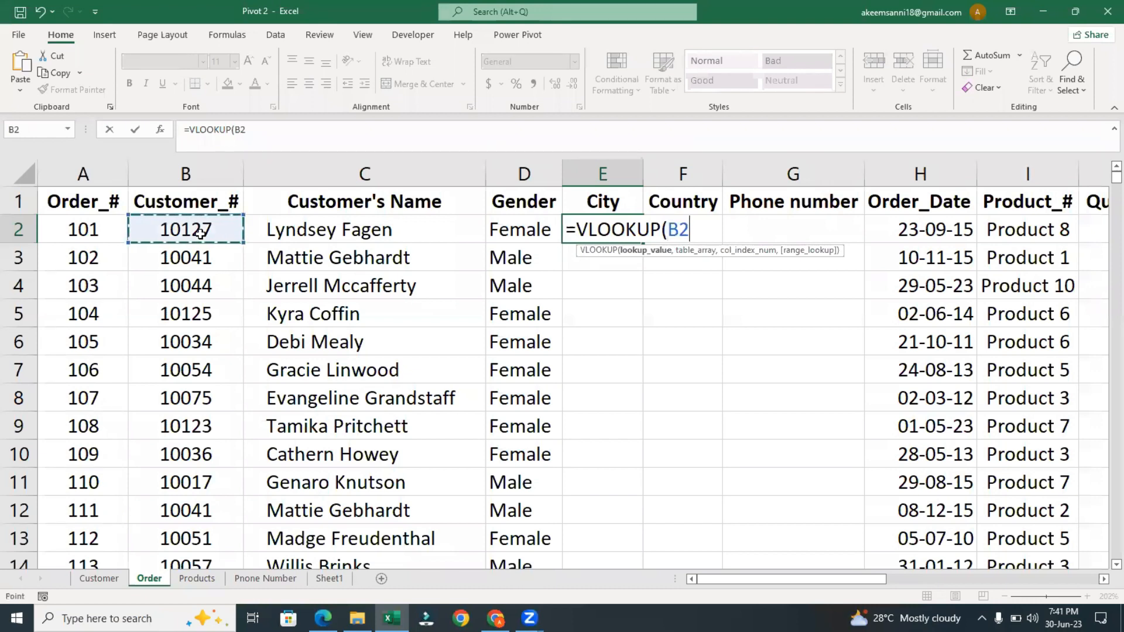
text(,)
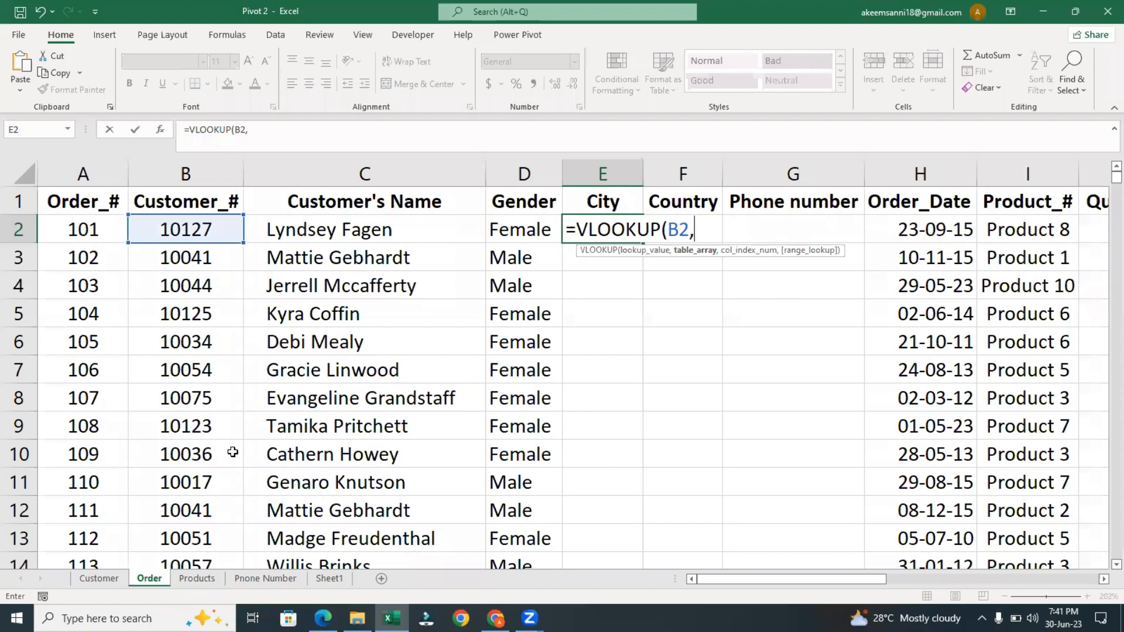
click(108, 580)
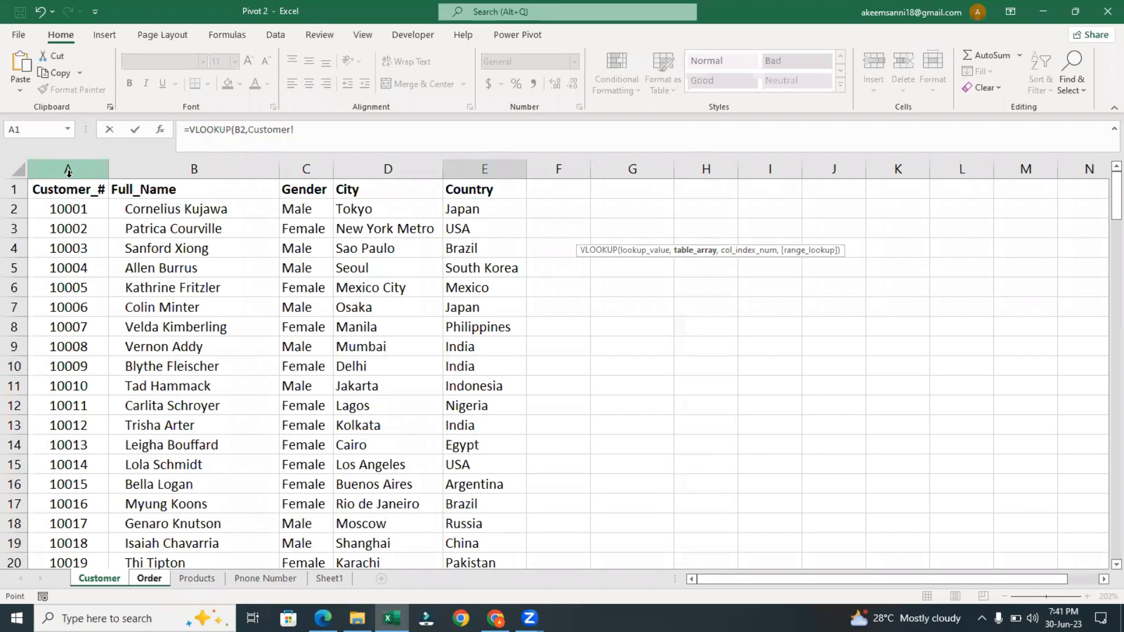
click(366, 170)
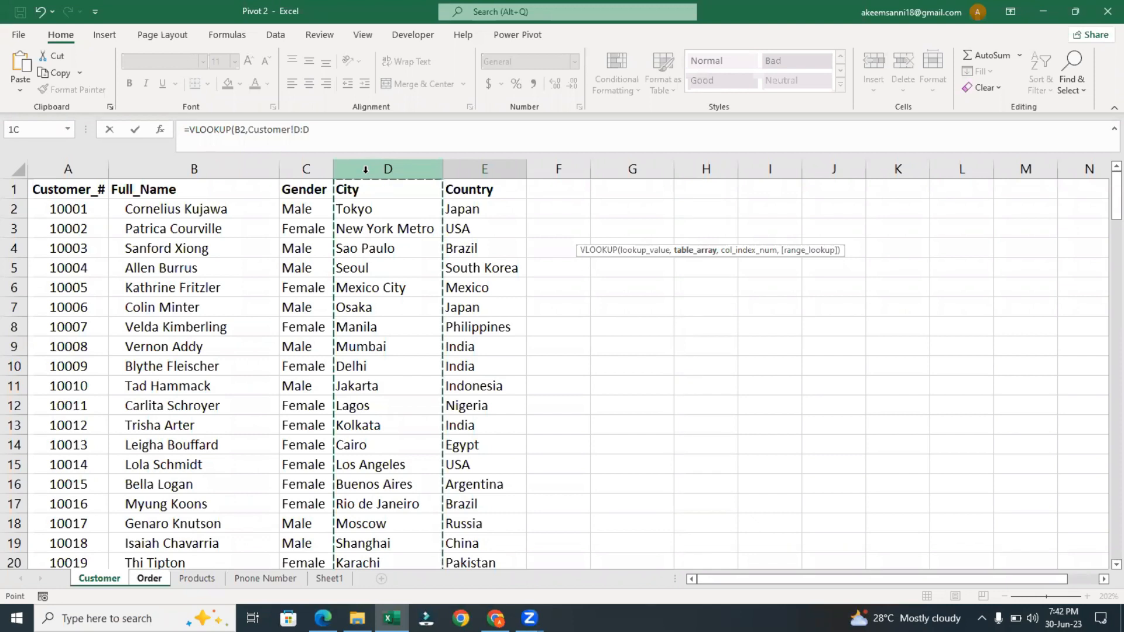
text(,)
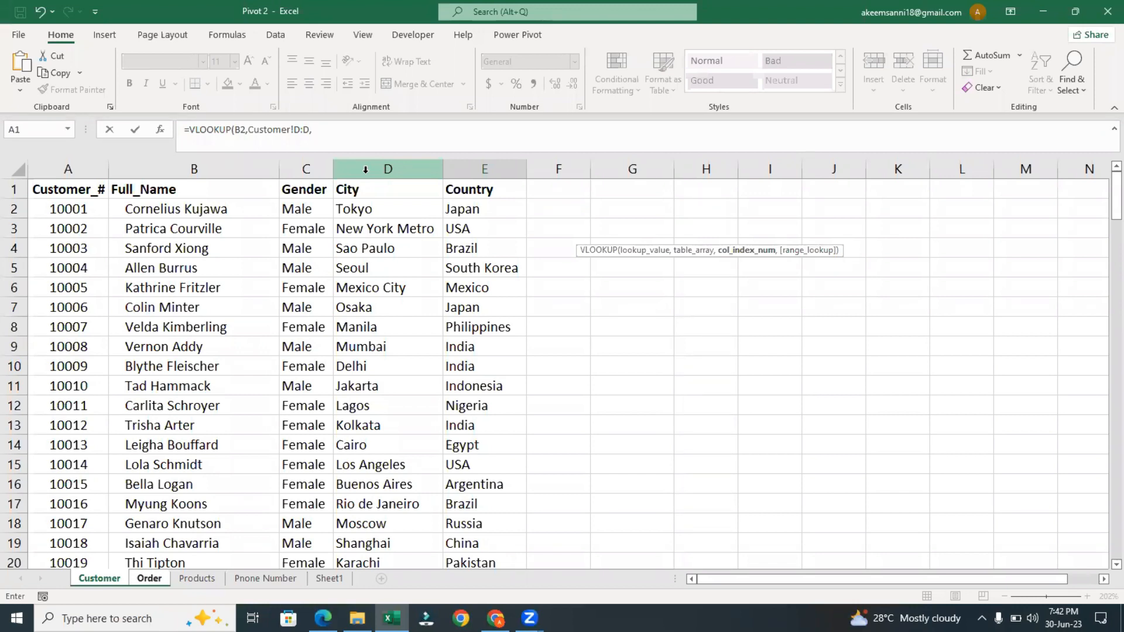
text(4,)
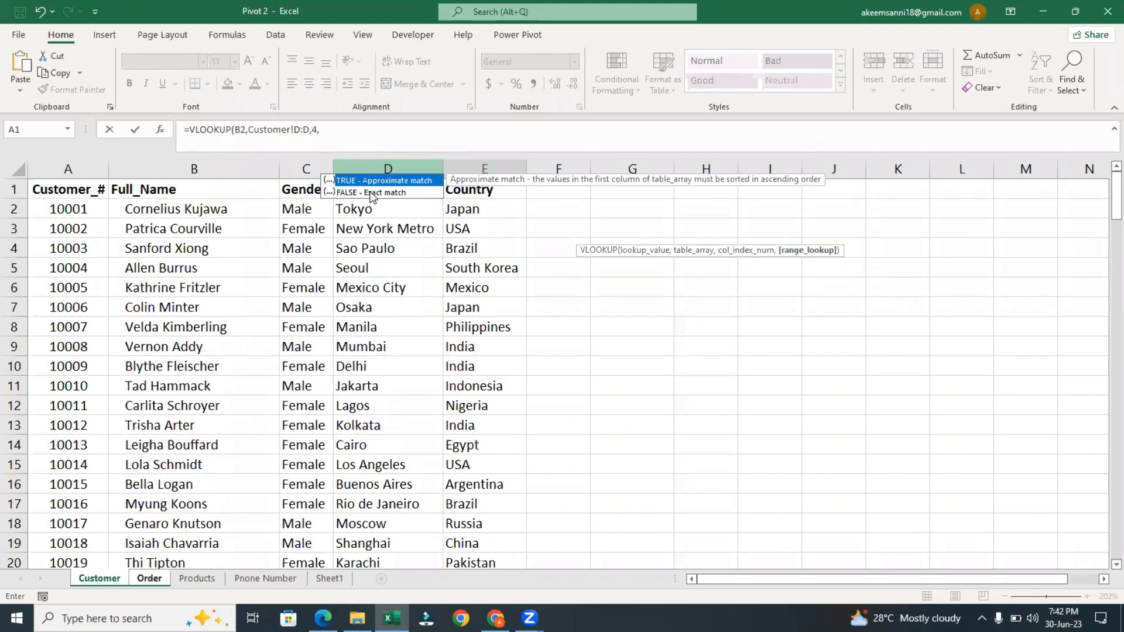
double_click(370, 192)
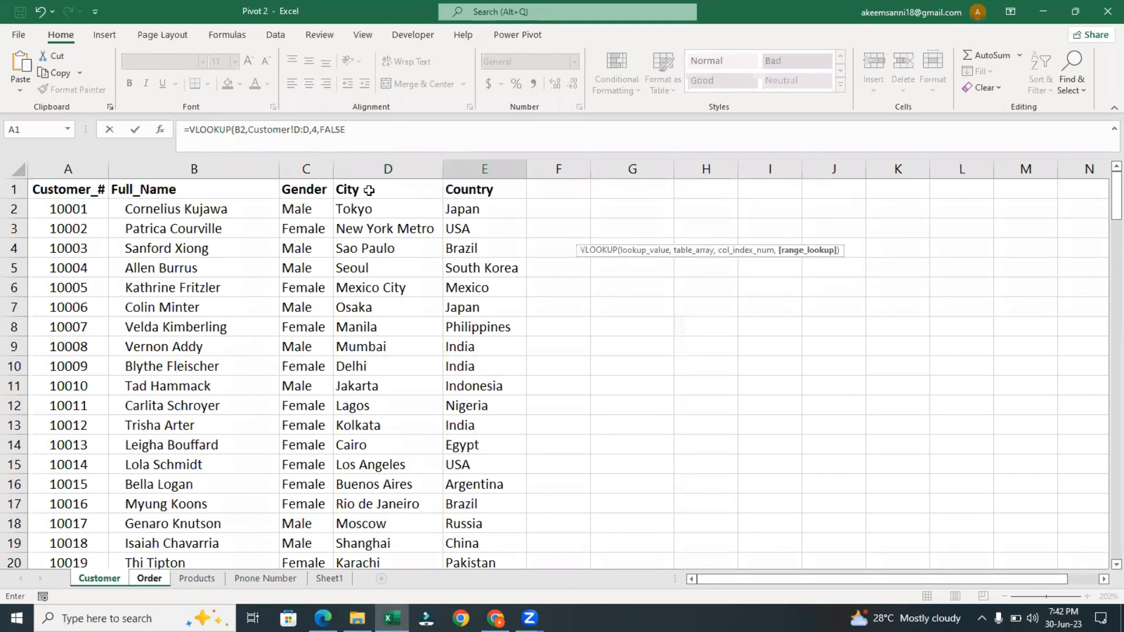
text())
key(Return)
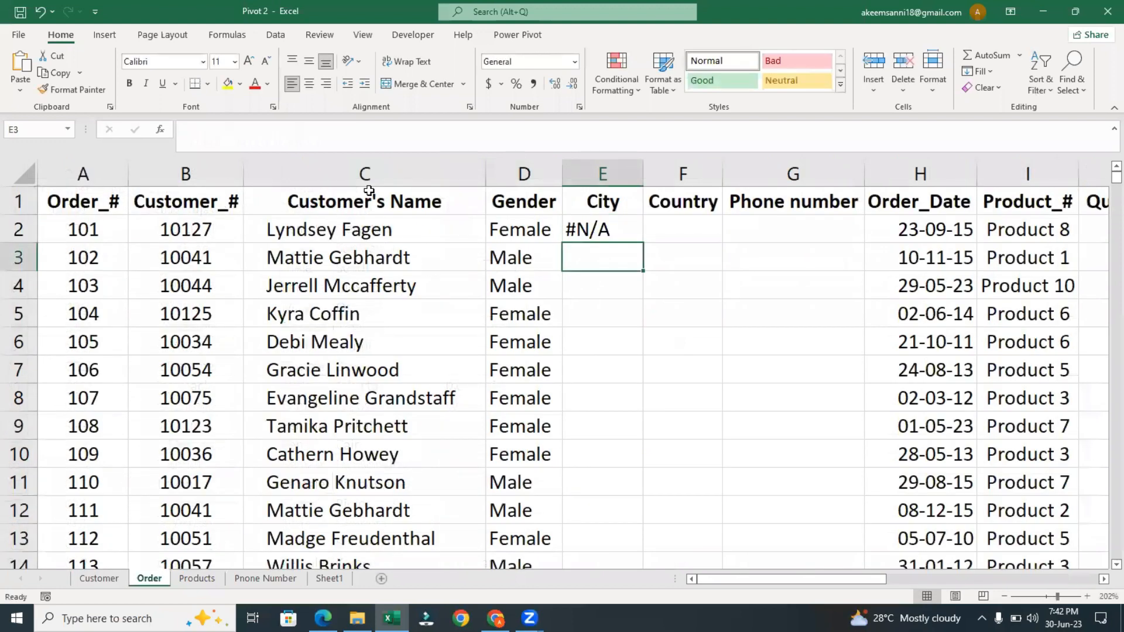
Reopen the E2 formula for editing and delete all its arguments, keeping only =VLOOKUP(.
click(589, 219)
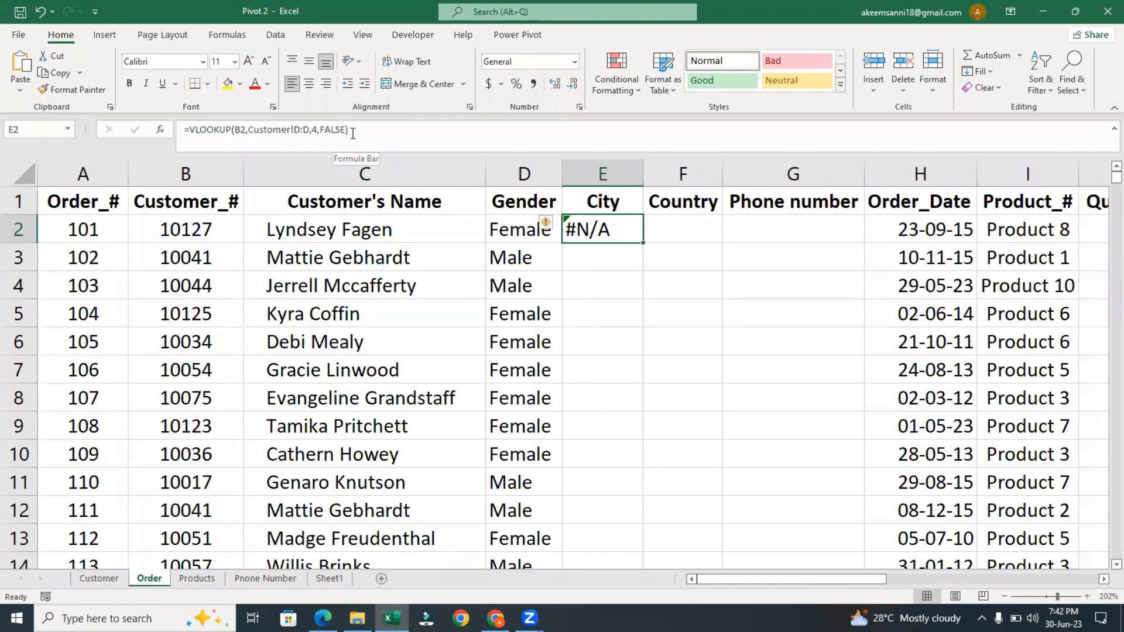
drag(351, 131, 236, 130)
key(BackSpace)
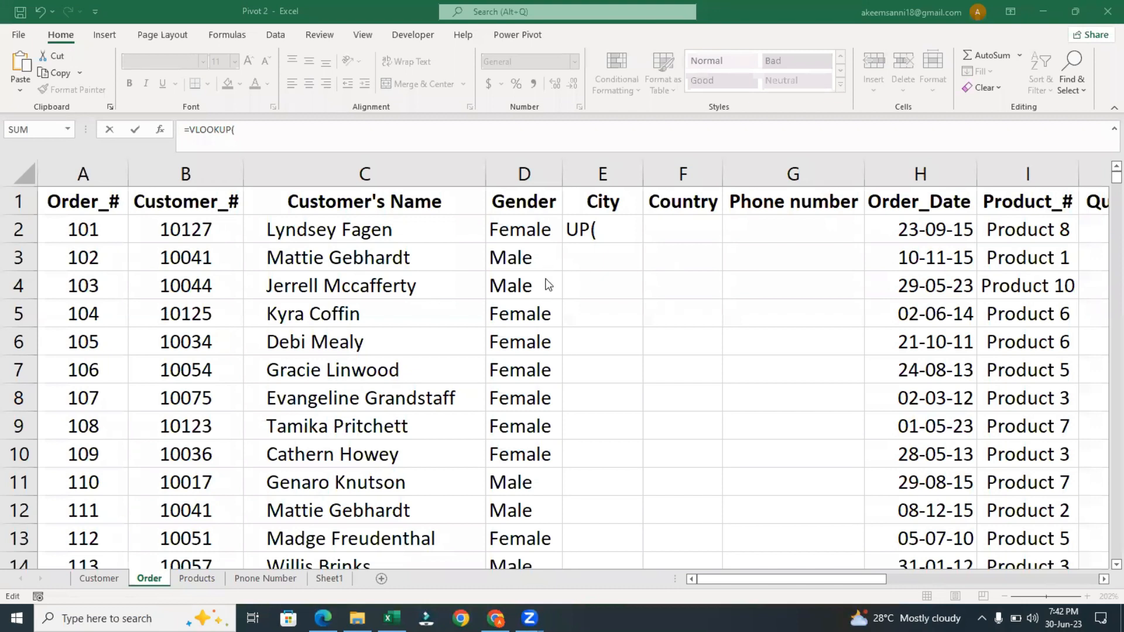
click(628, 233)
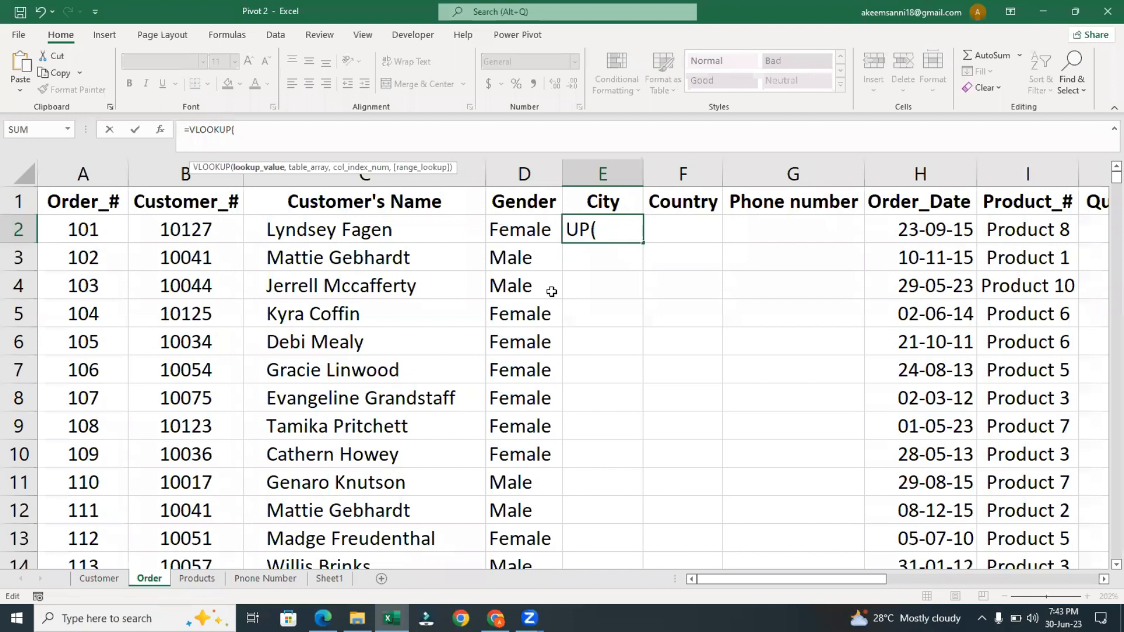
click(626, 234)
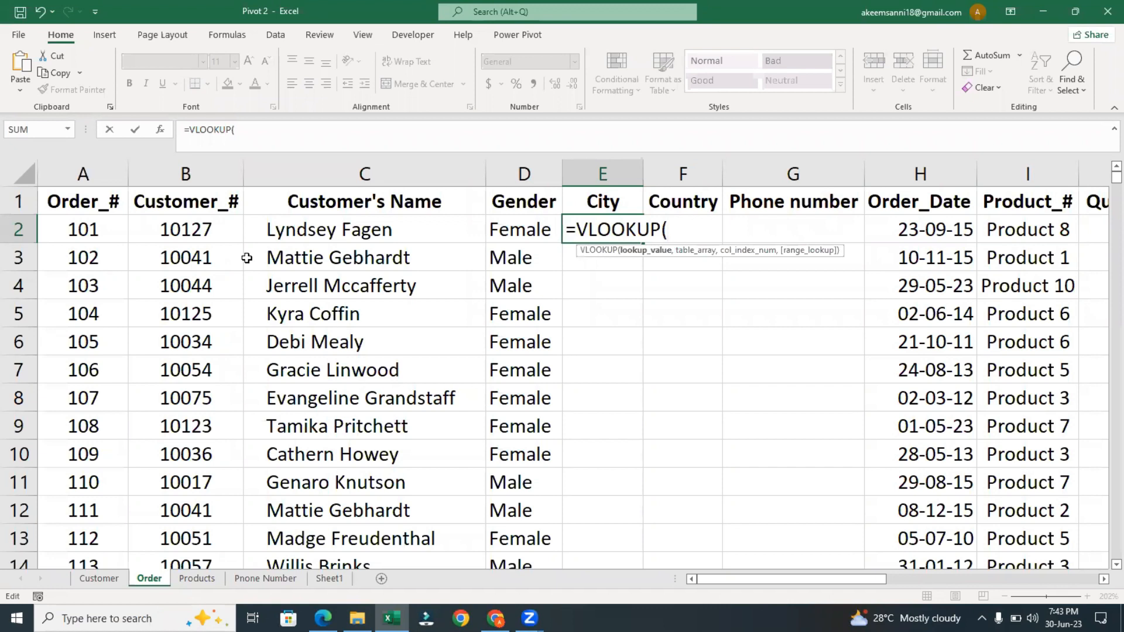
Set E2's lookup value to B2 and its table array to Customer!A2:D152, spanning the Customer_# through City columns.
click(186, 229)
text(,)
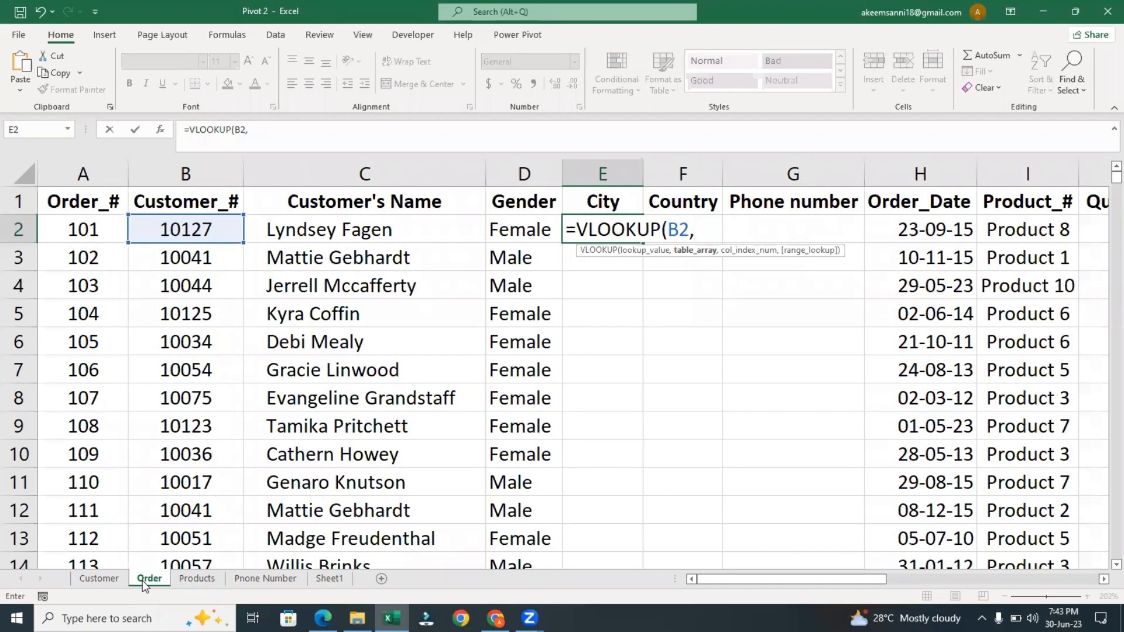
click(117, 583)
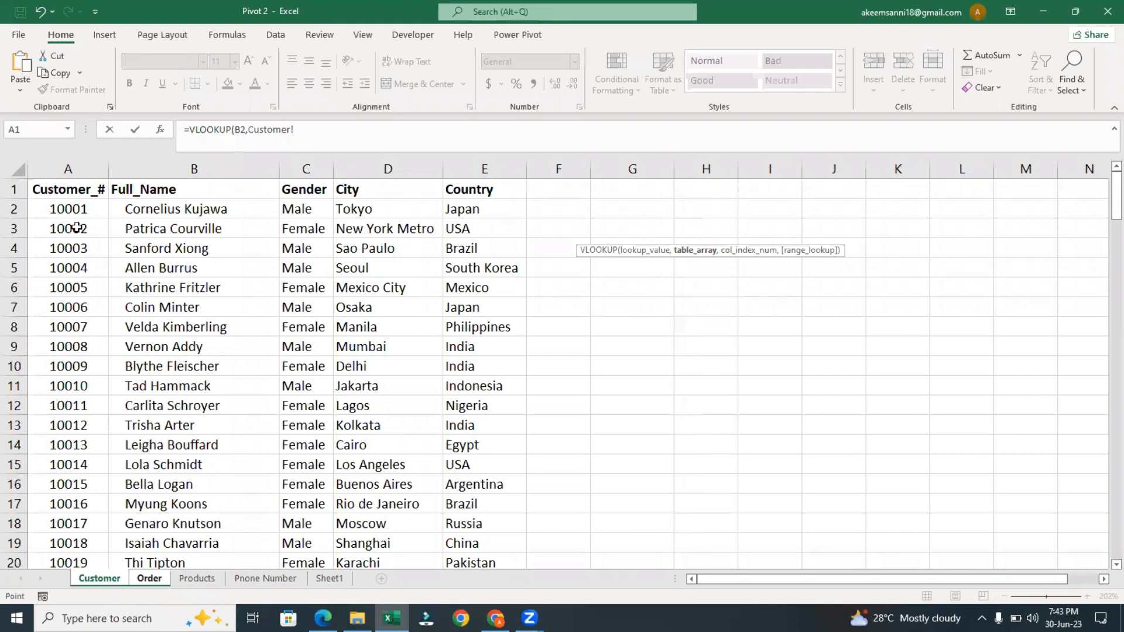
click(67, 209)
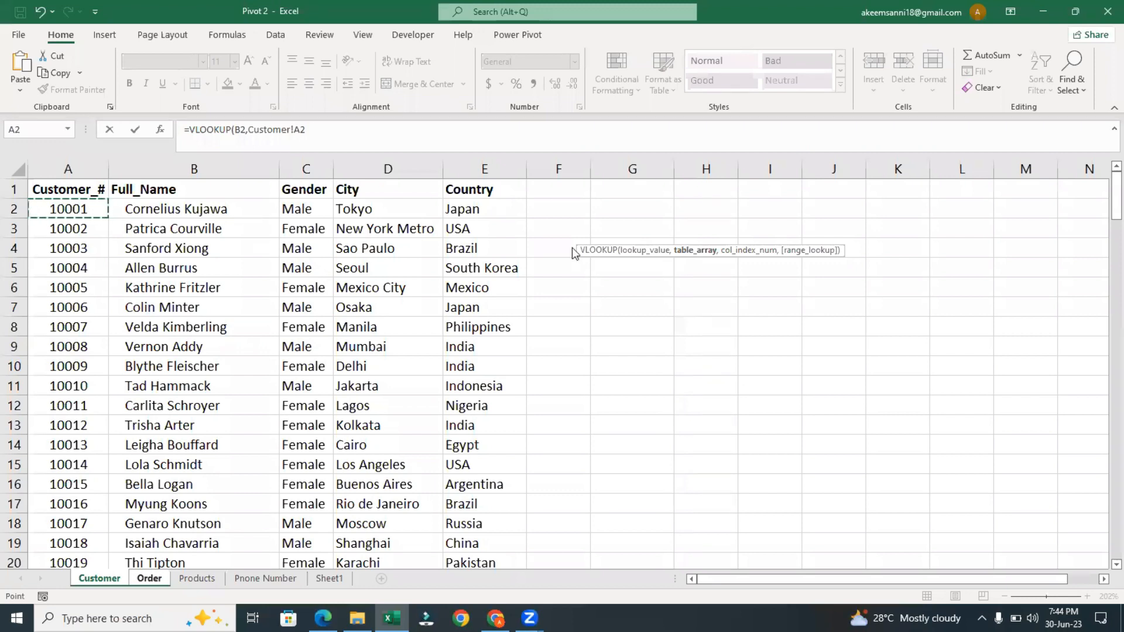
click(417, 236)
shift+click(408, 204)
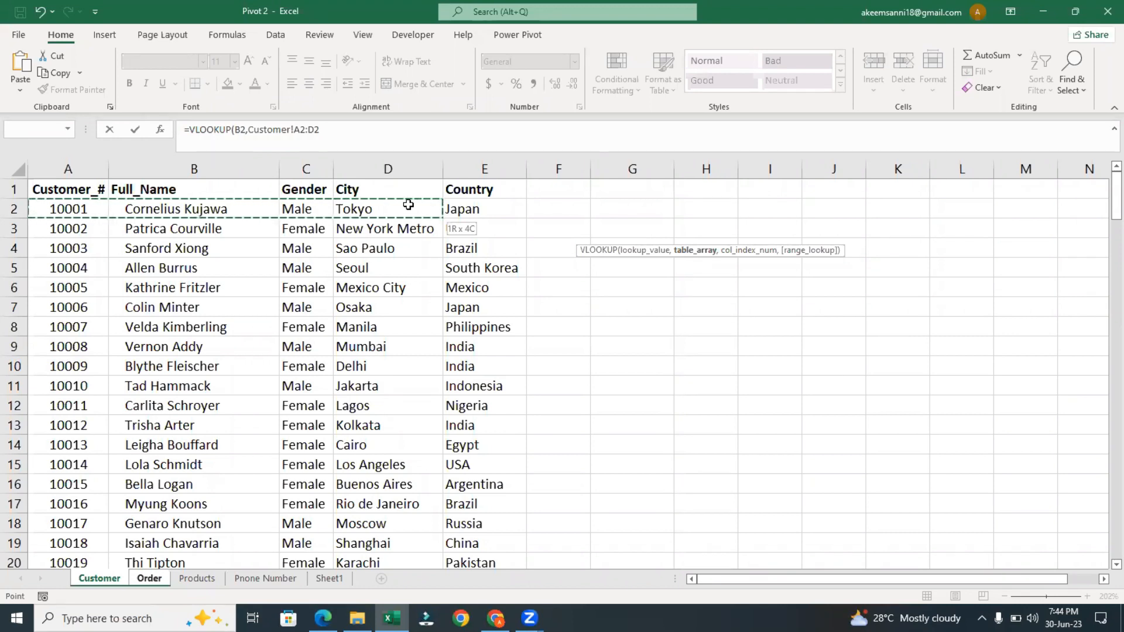
key(ctrl+shift+Down)
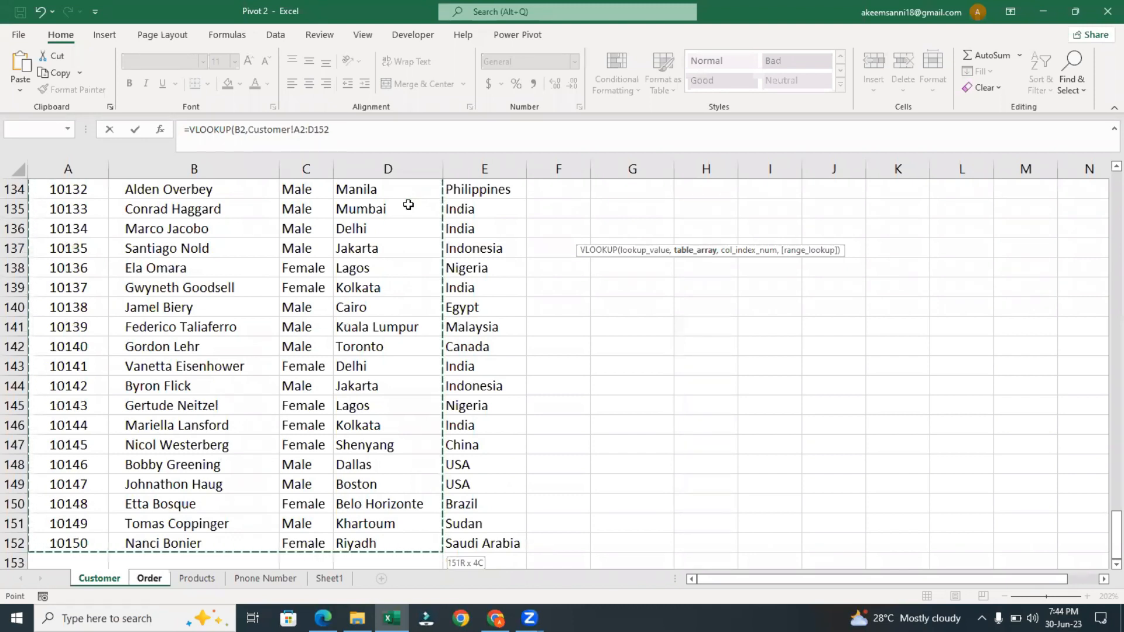
Complete the E2 formula with column index 4 and FALSE for an exact match, and enter it.
text())
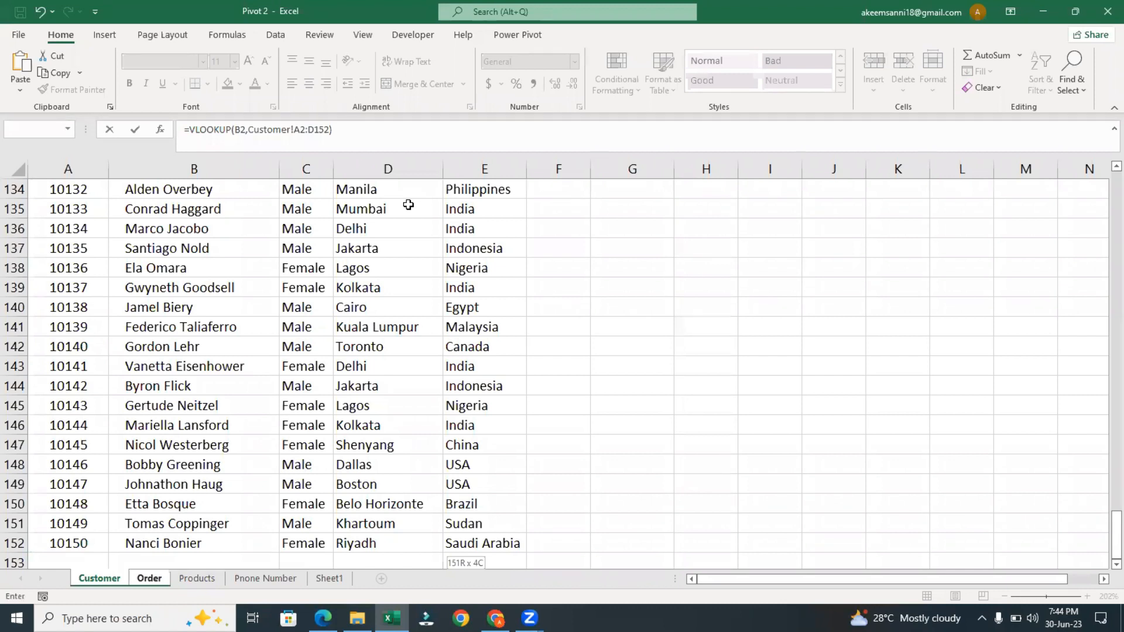
key(BackSpace)
text(,)
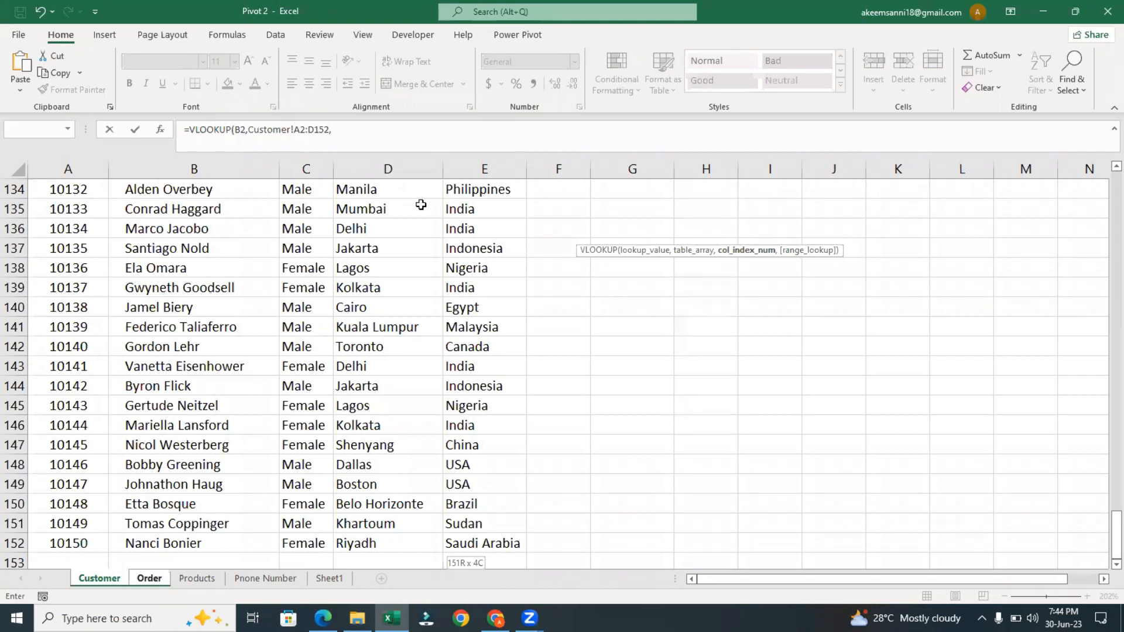
drag(1105, 525, 1105, 165)
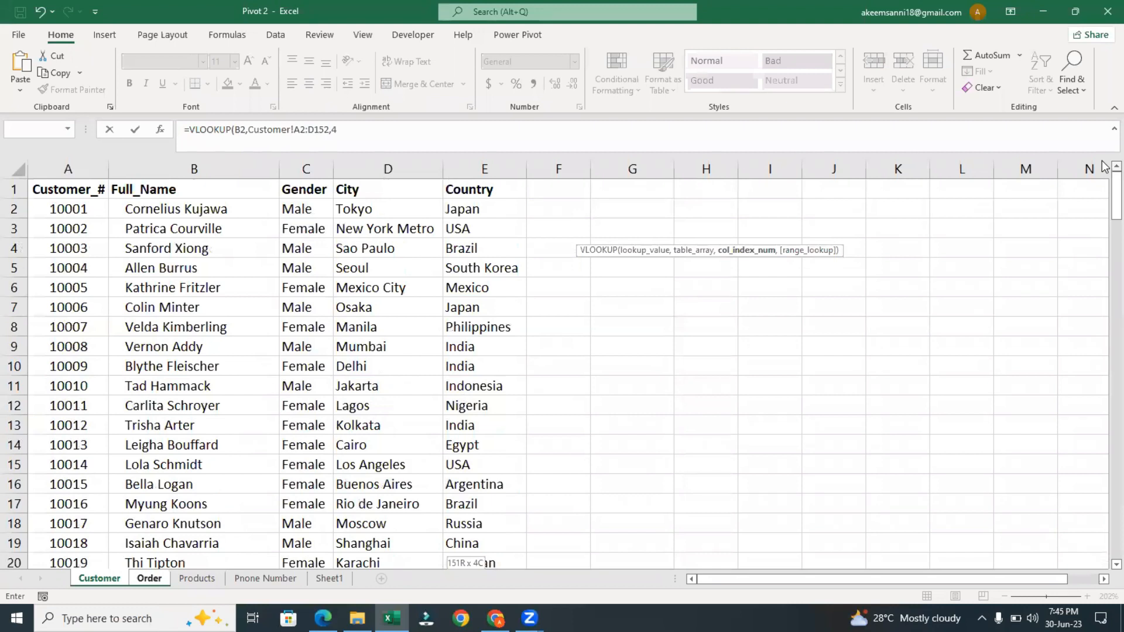
text(,)
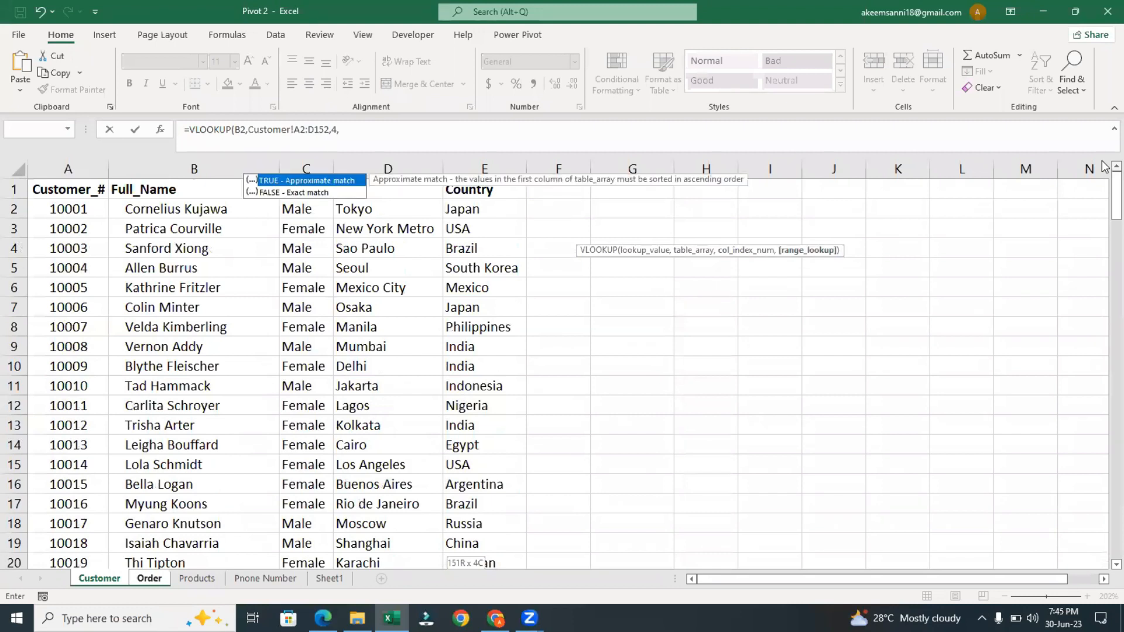
click(322, 192)
double_click(322, 192)
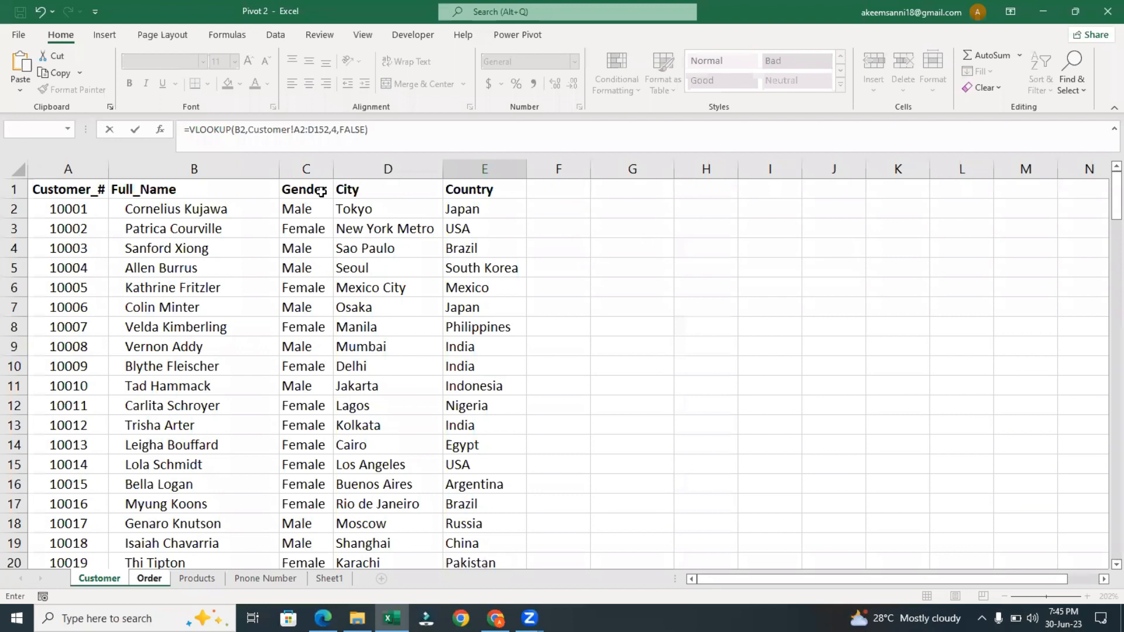
key(Return)
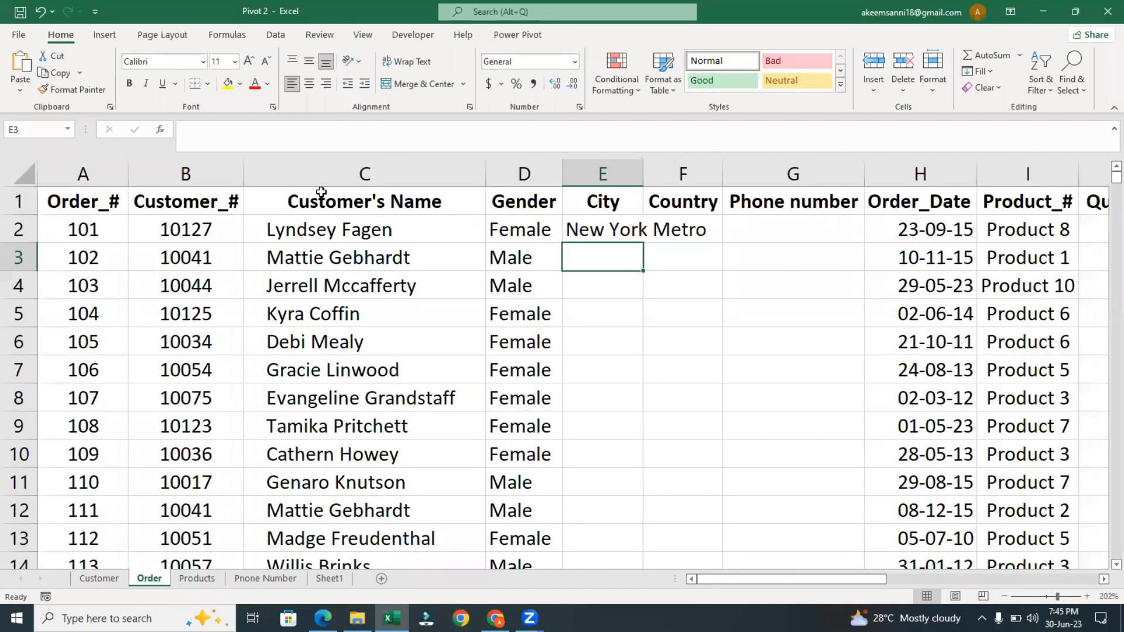
Widen the City column to fit its contents and clear the formula from E2.
double_click(643, 170)
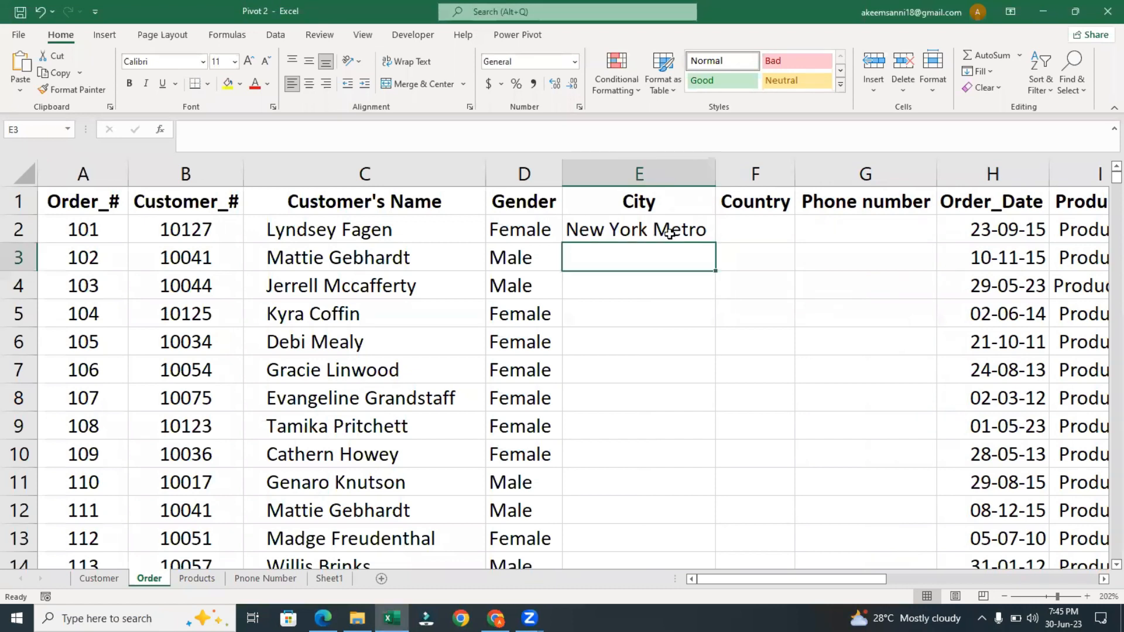
click(656, 222)
key(BackSpace)
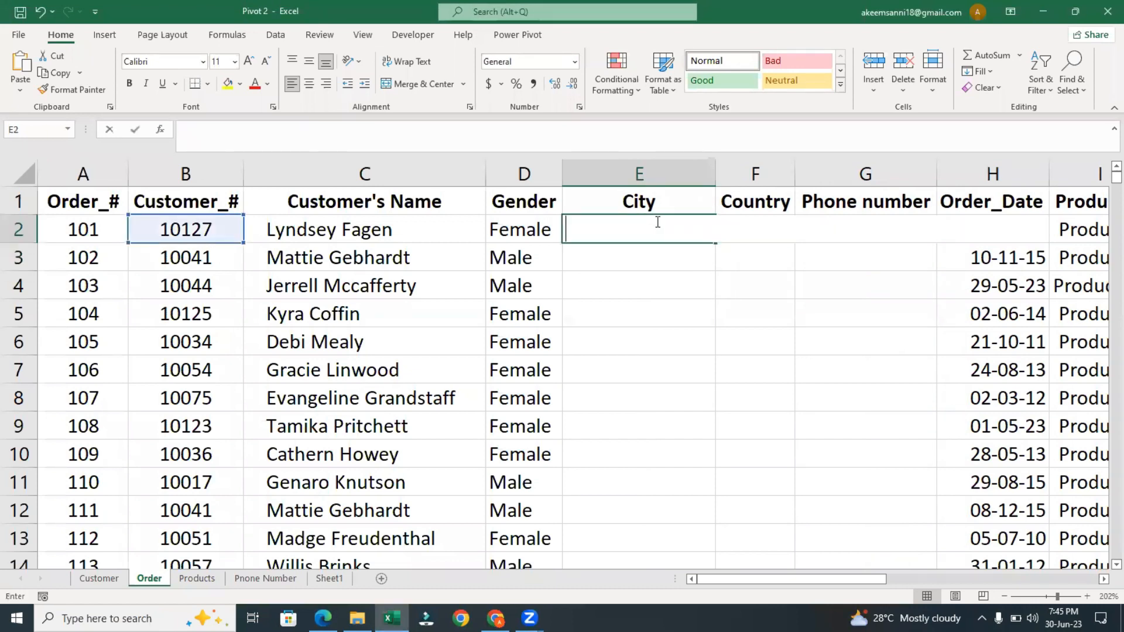
click(658, 279)
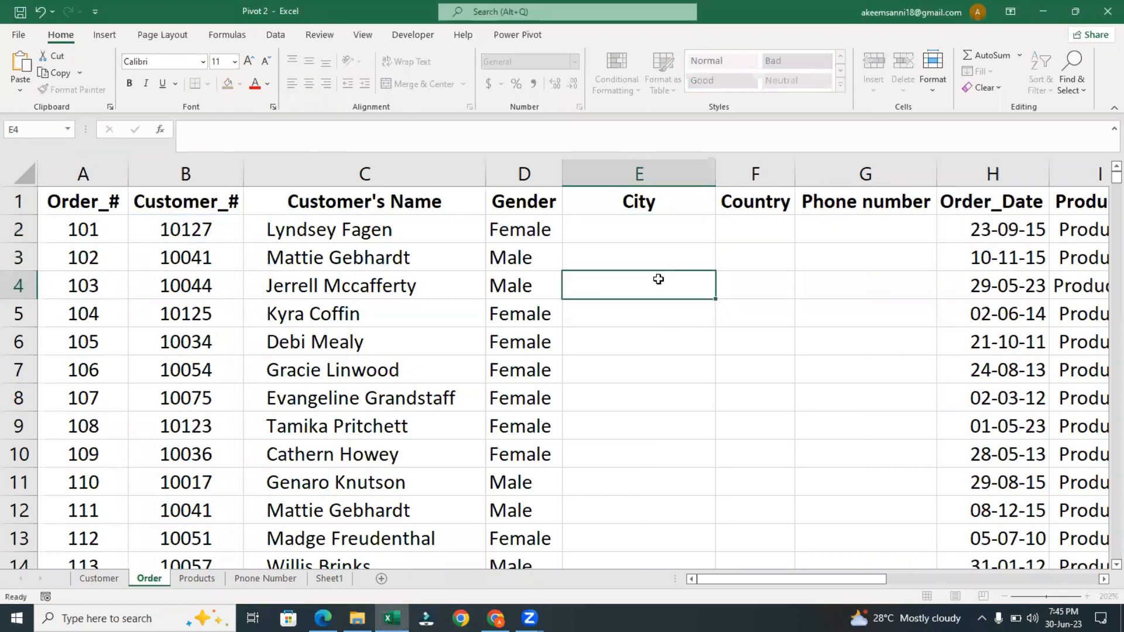
click(617, 233)
text(=)
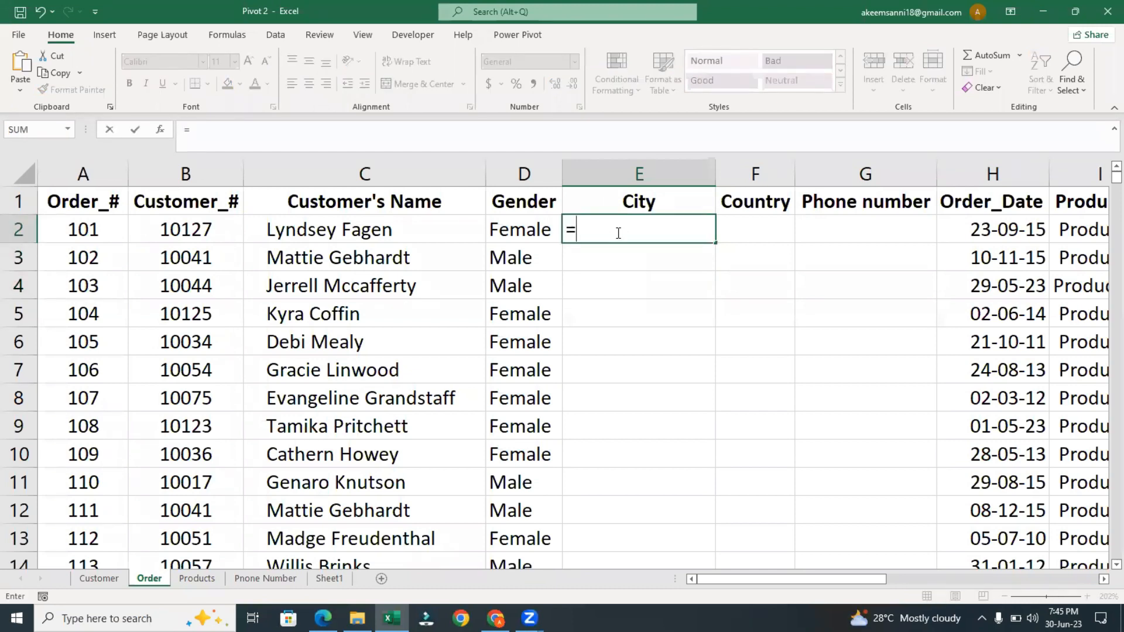
text(vlo)
key(Tab)
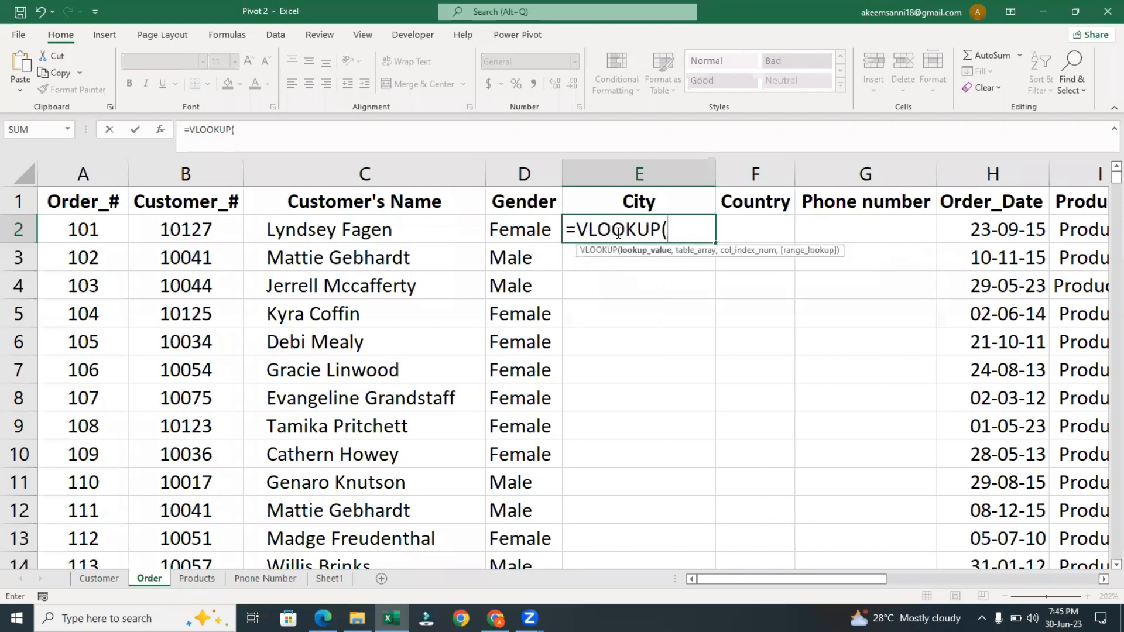
click(161, 232)
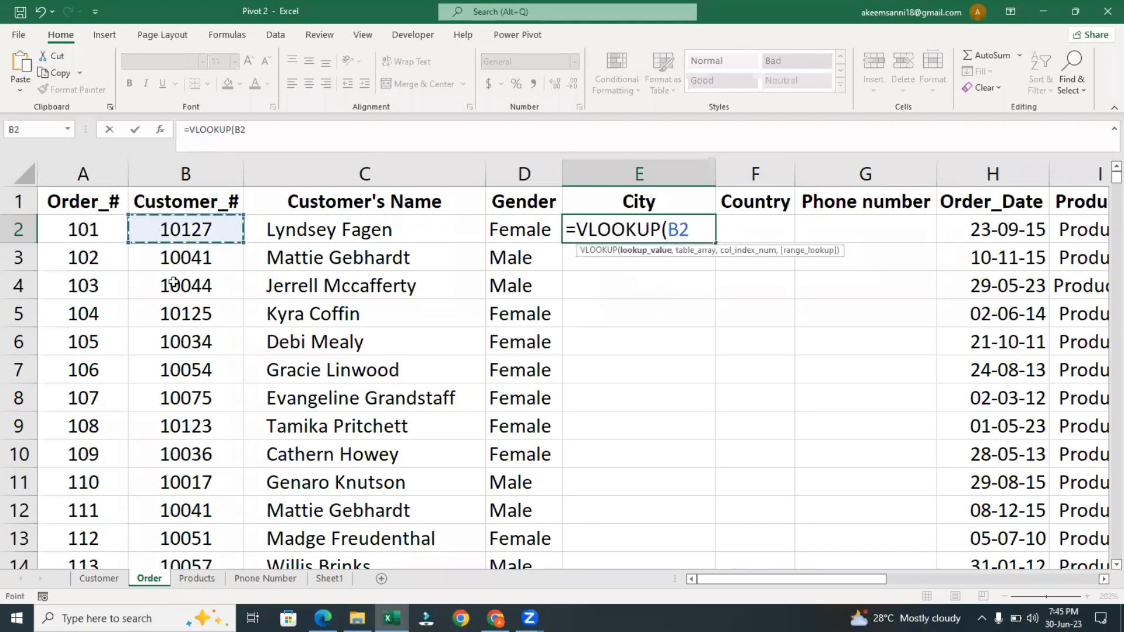
click(99, 579)
click(55, 166)
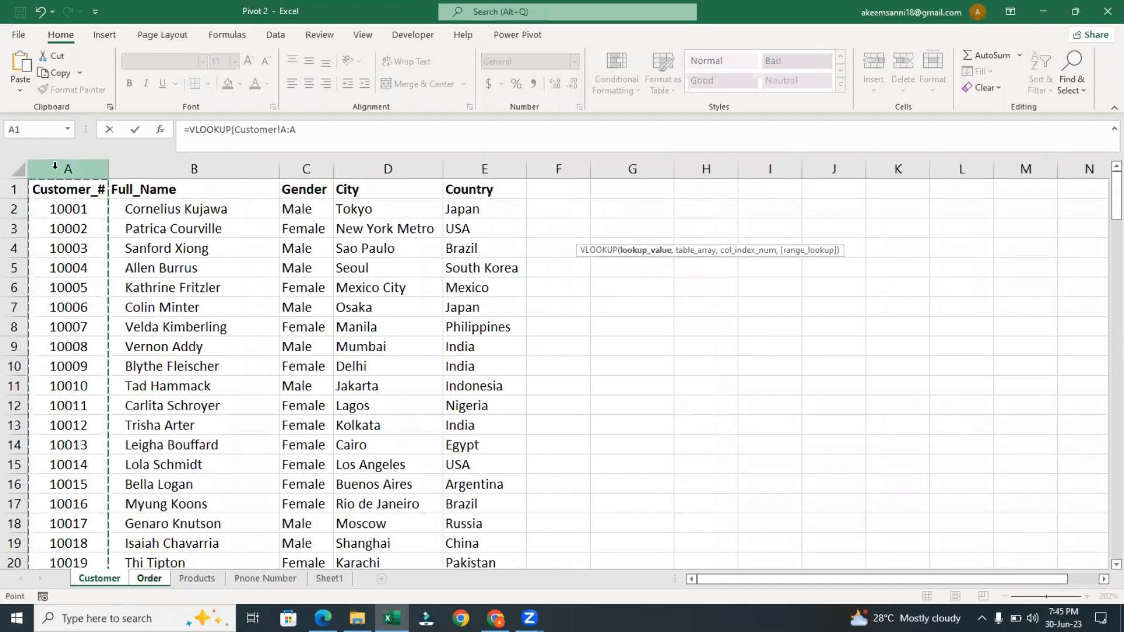
drag(473, 158, 473, 158)
text(,4,)
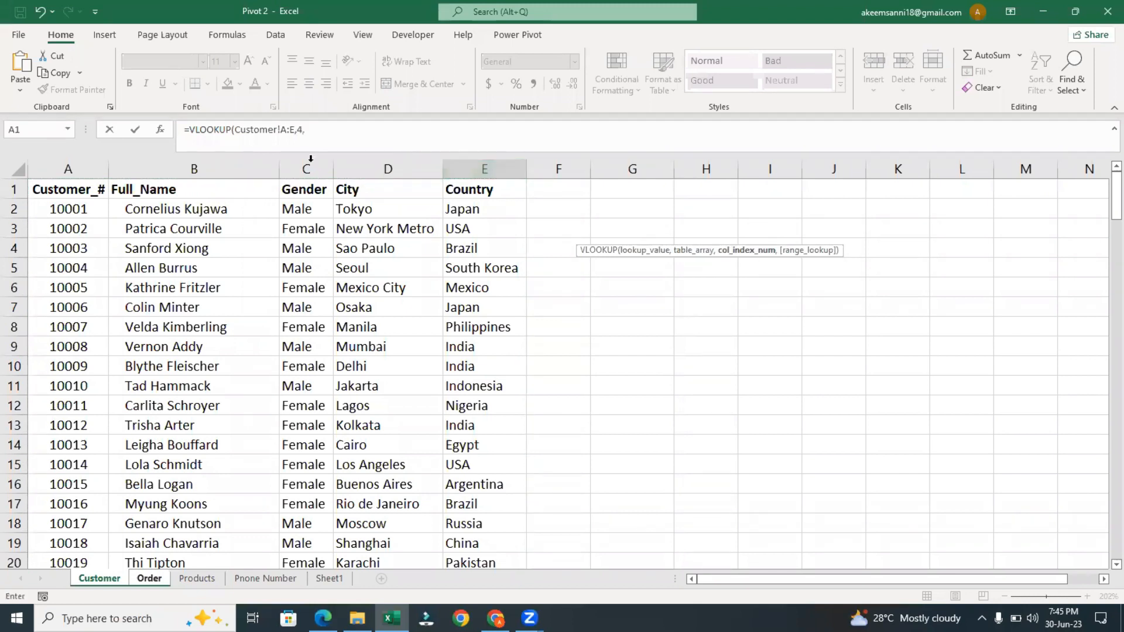
drag(330, 135, 189, 123)
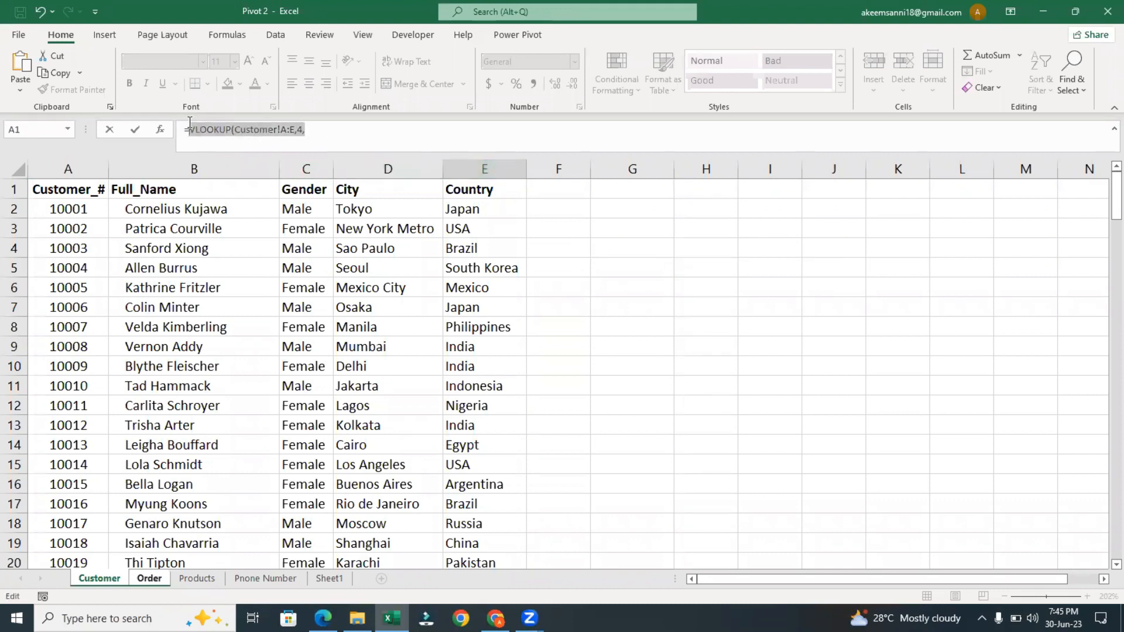
key(BackSpace)
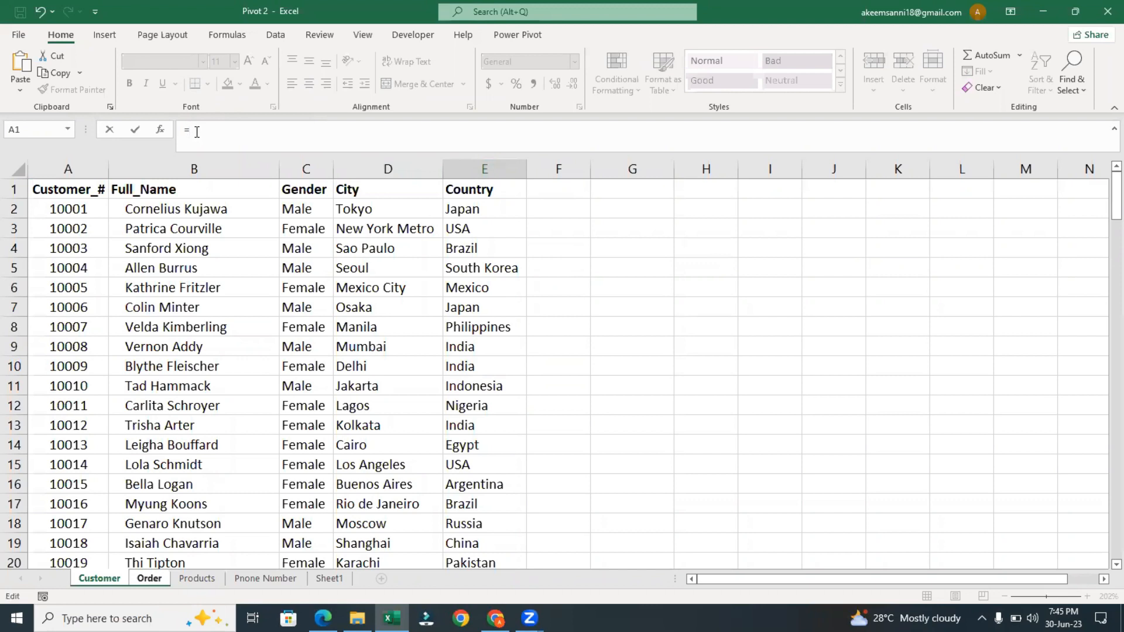
key(BackSpace)
Start a VLOOKUP in E2 with lookup value Order!B2 and table array Customer!A:E.
text(=vl)
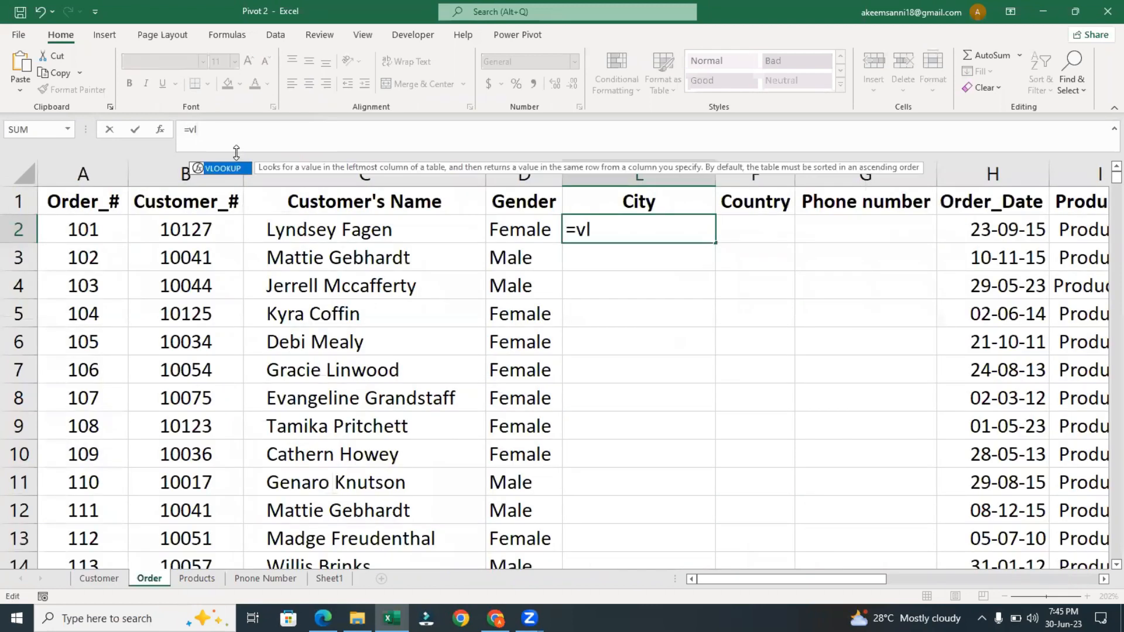
key(Tab)
click(159, 232)
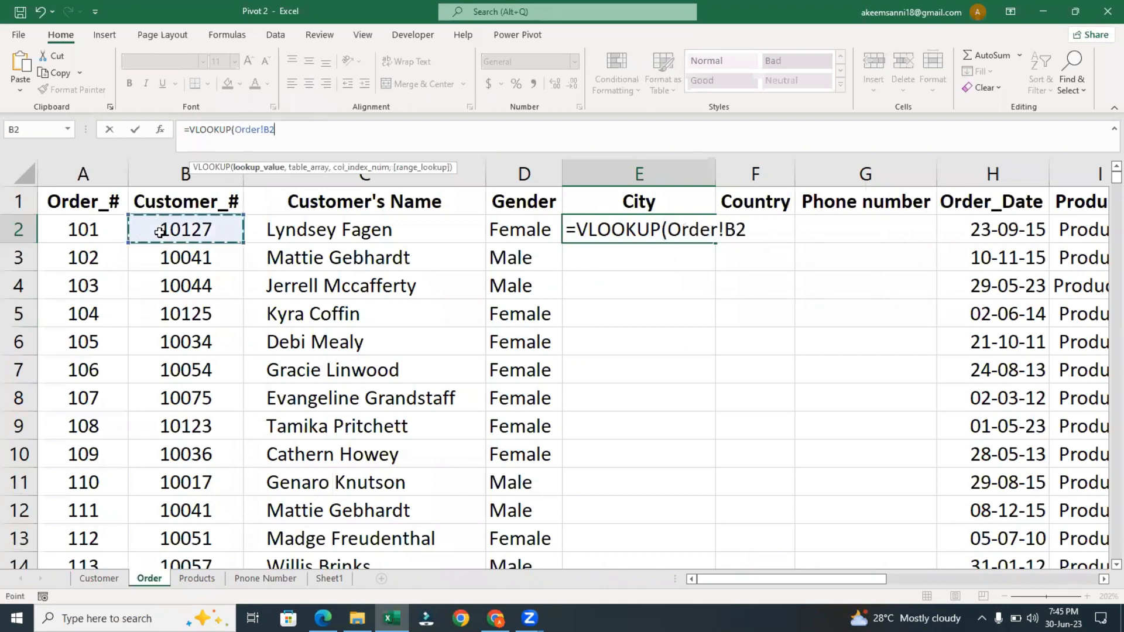
text(,)
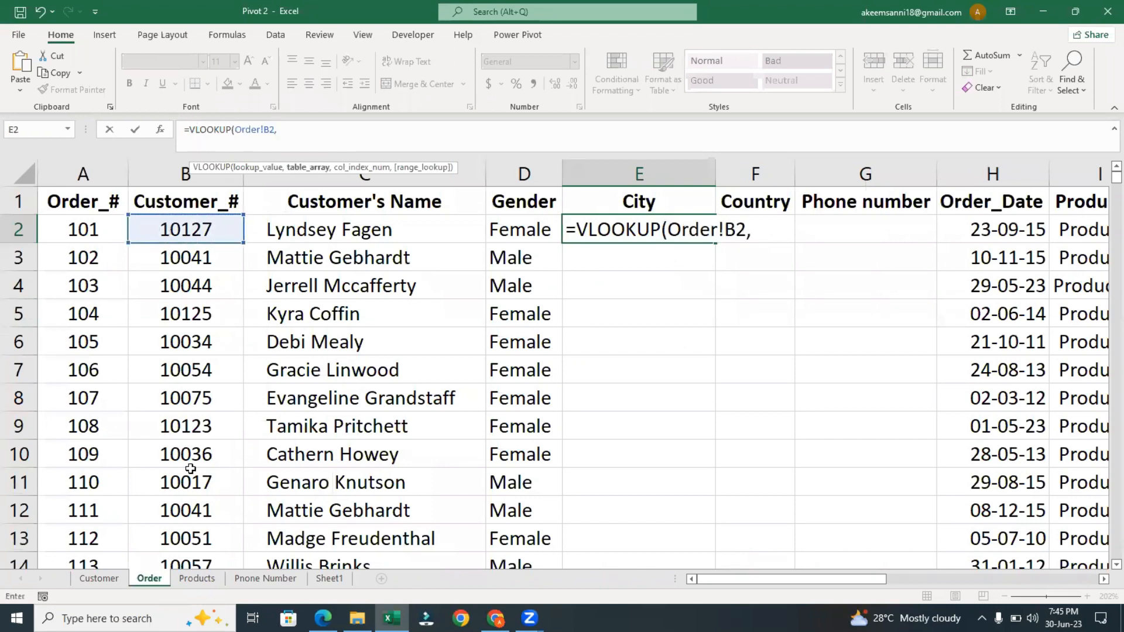
click(103, 578)
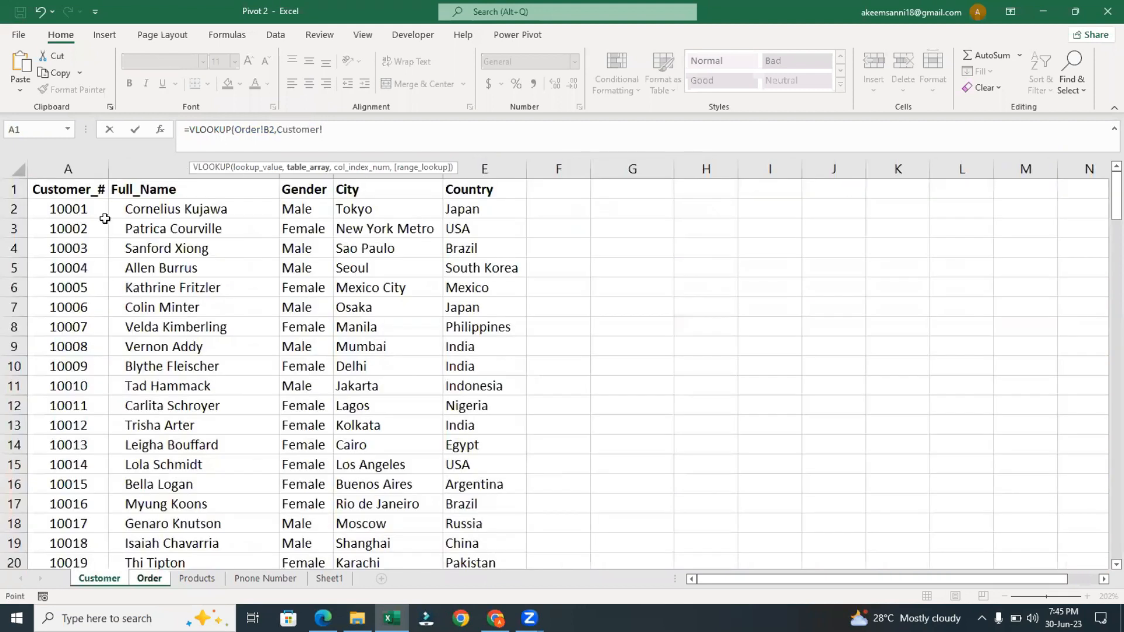
click(90, 159)
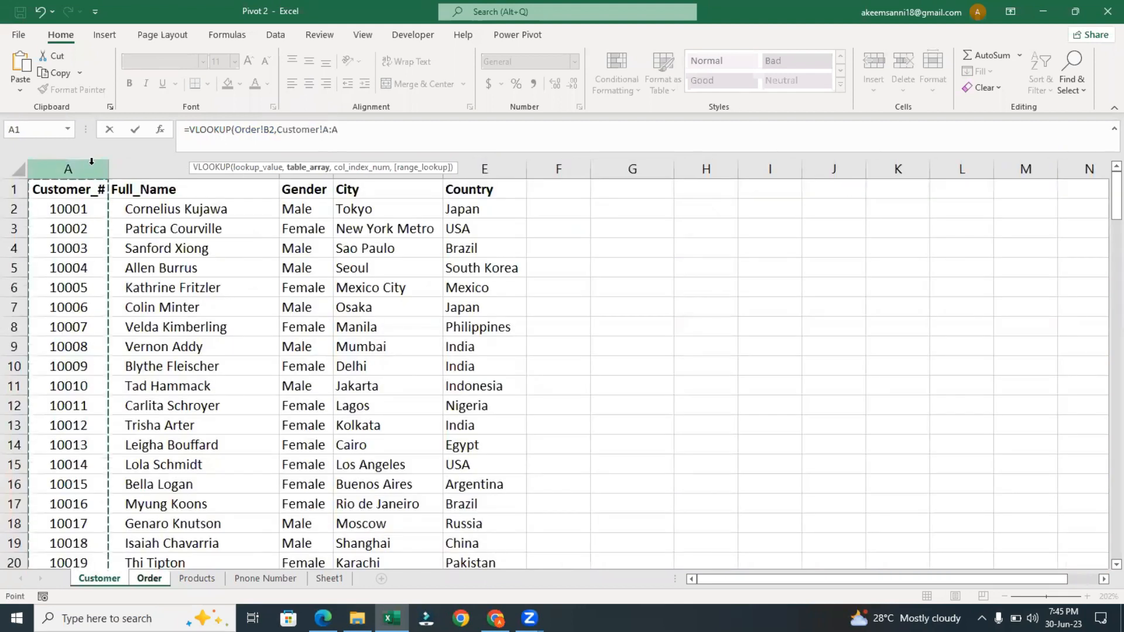
shift+click(494, 170)
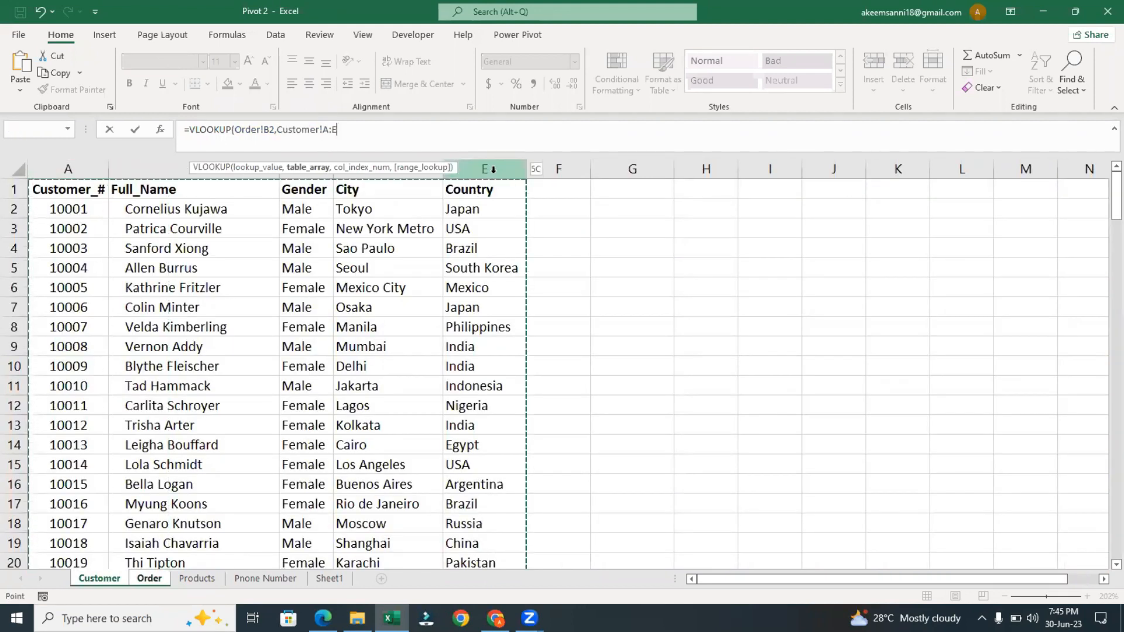
text(,)
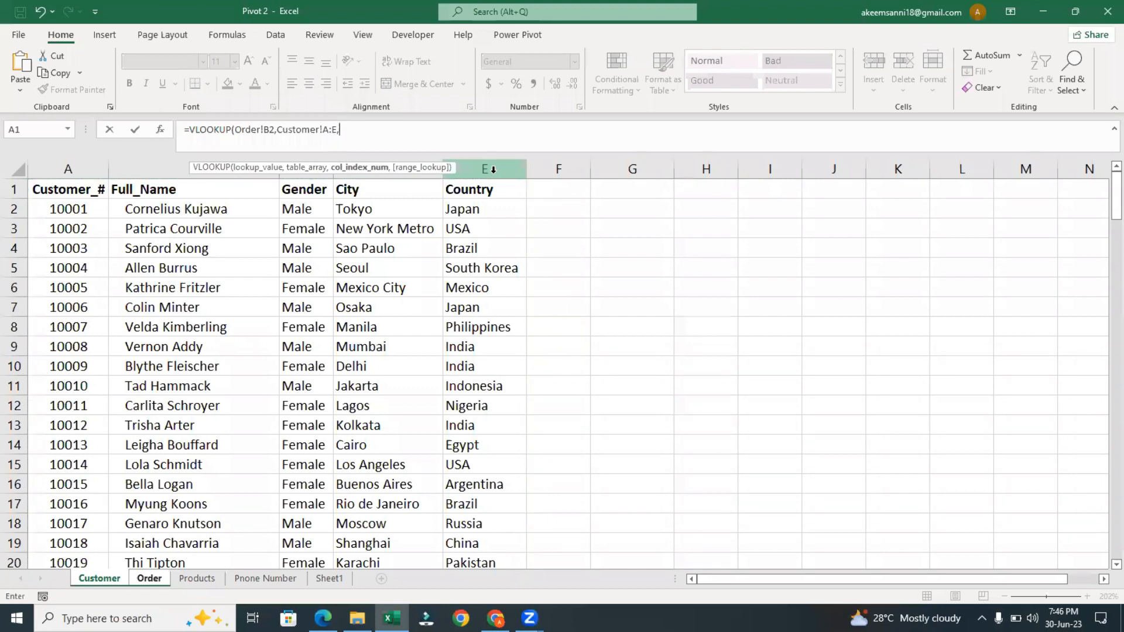
Complete E2's VLOOKUP with column index 4 and FALSE for an exact match, enter it, and fill it down the City column.
text(4)
text(,)
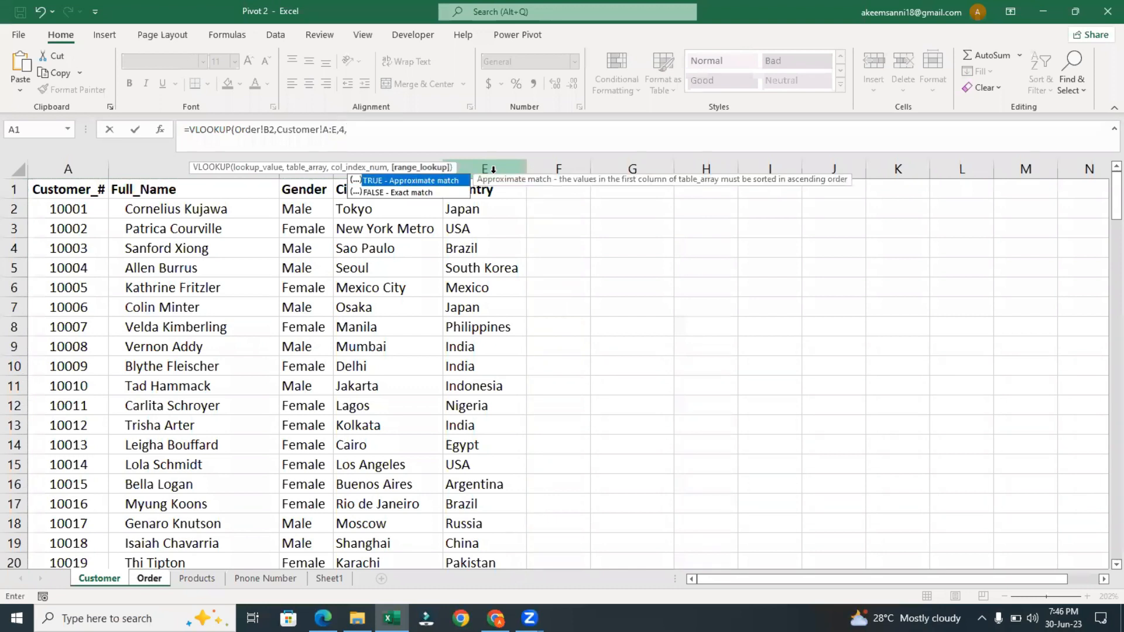
click(419, 198)
double_click(420, 193)
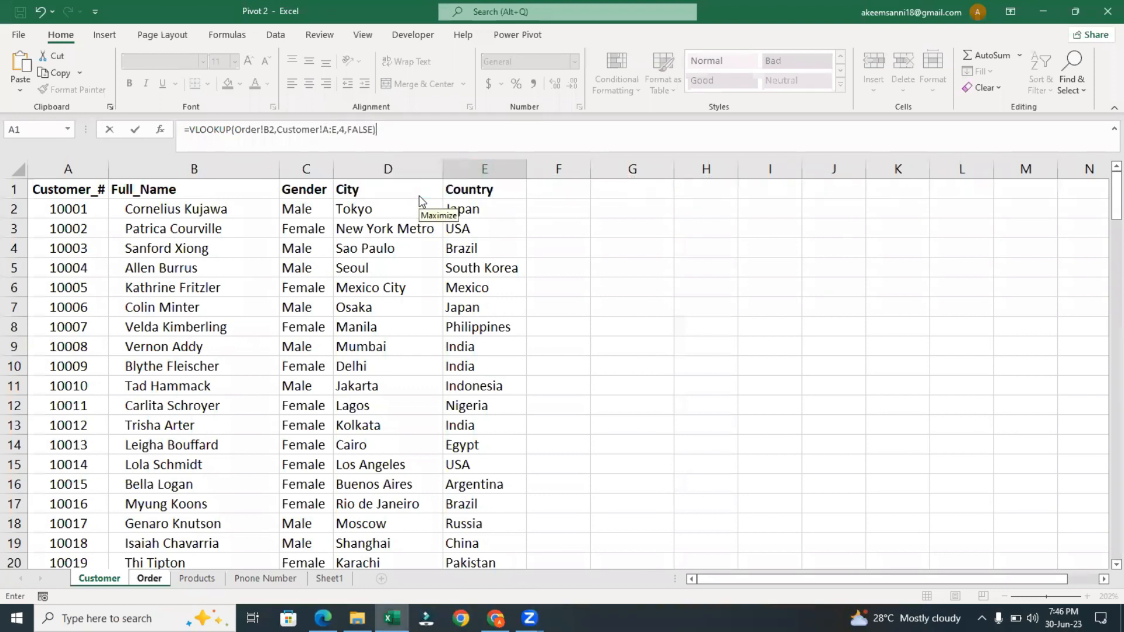
key(Return)
click(654, 229)
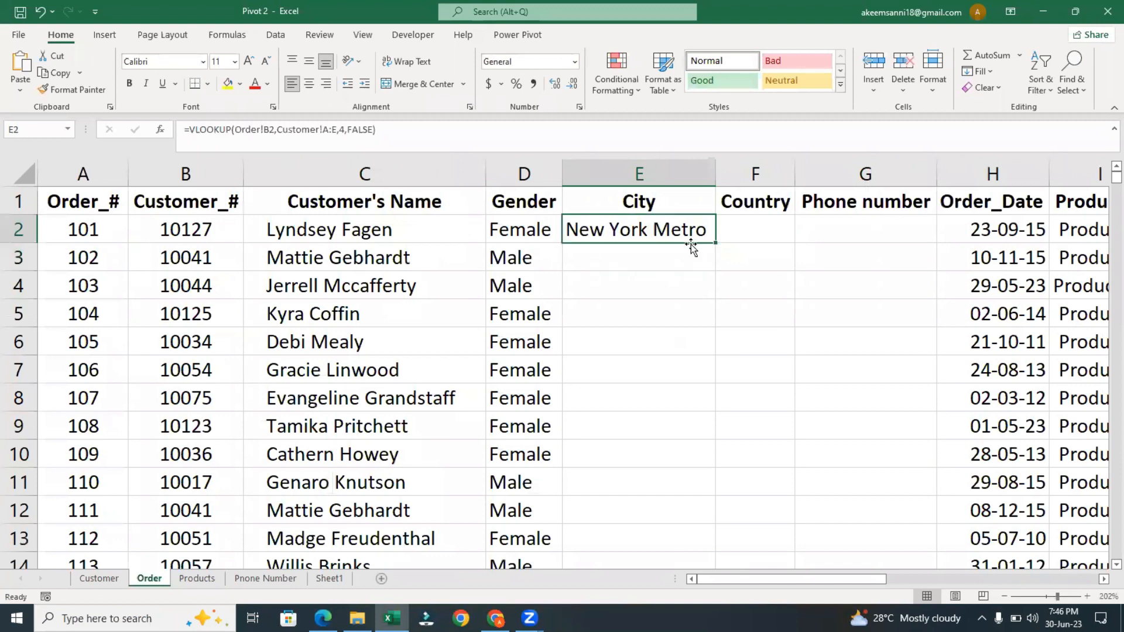
double_click(714, 241)
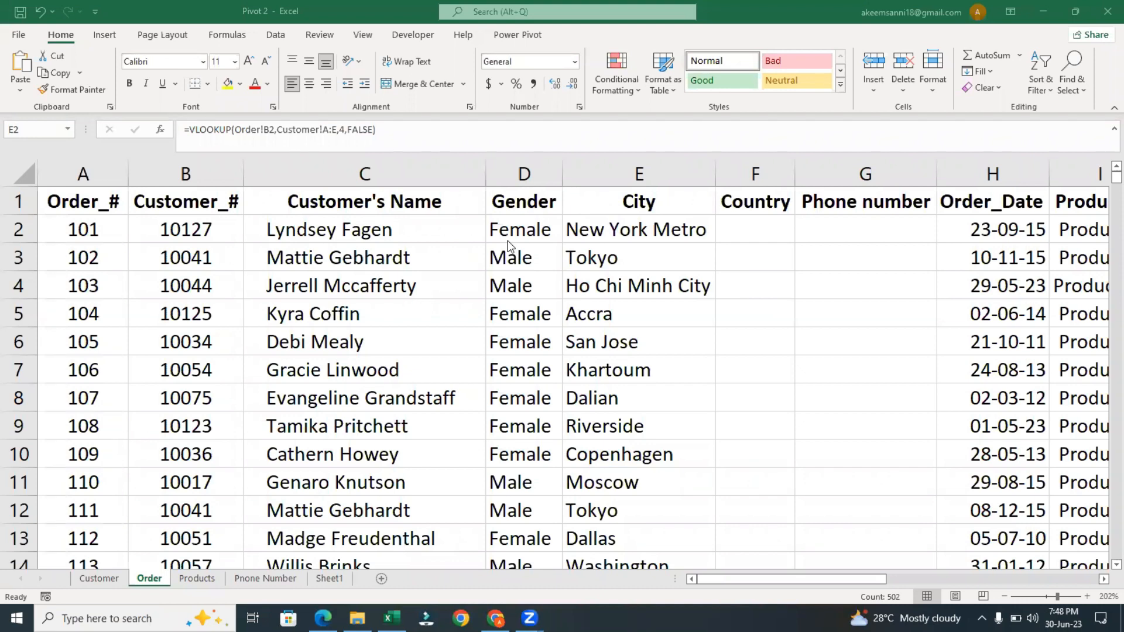
Start a VLOOKUP in F2 under Country with lookup value B2 and table array Customer!A:E.
click(754, 232)
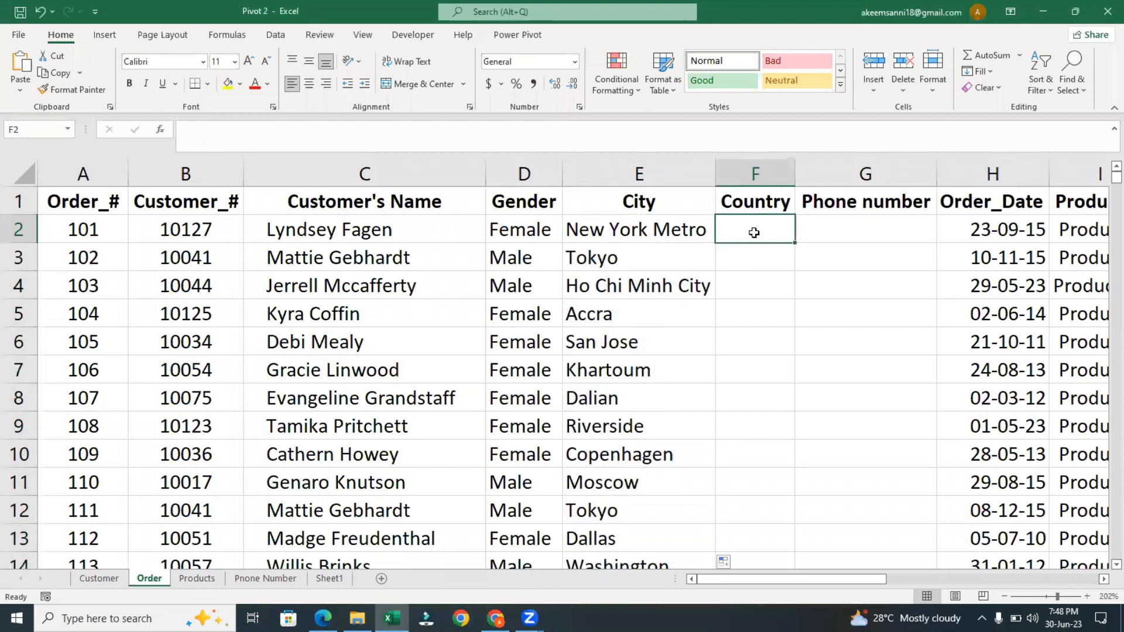
text(=vlo)
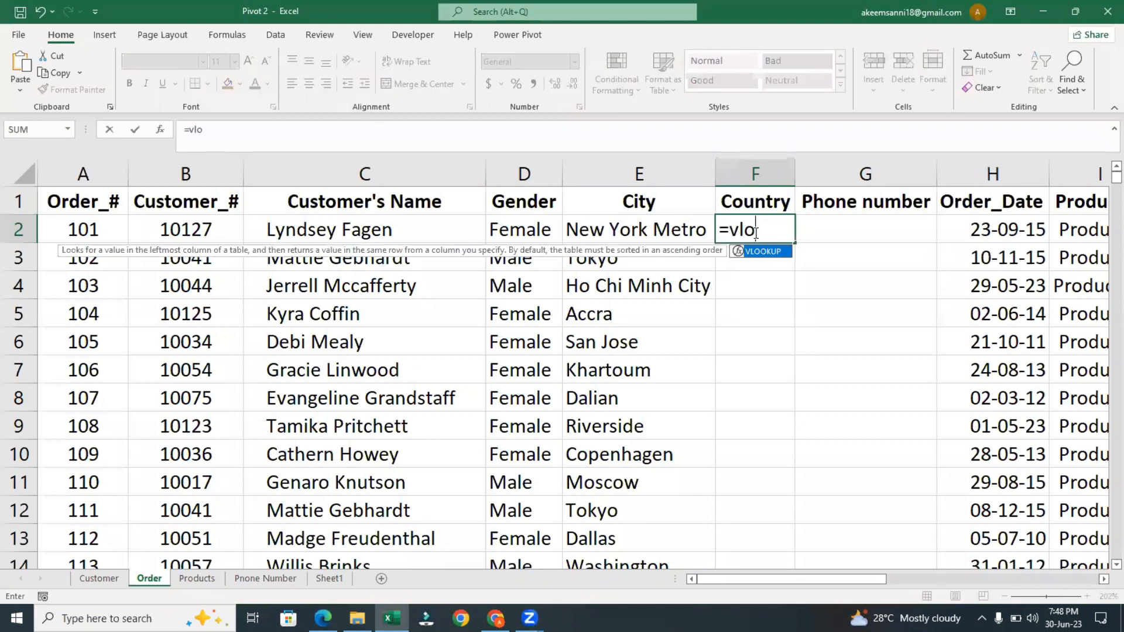
key(Tab)
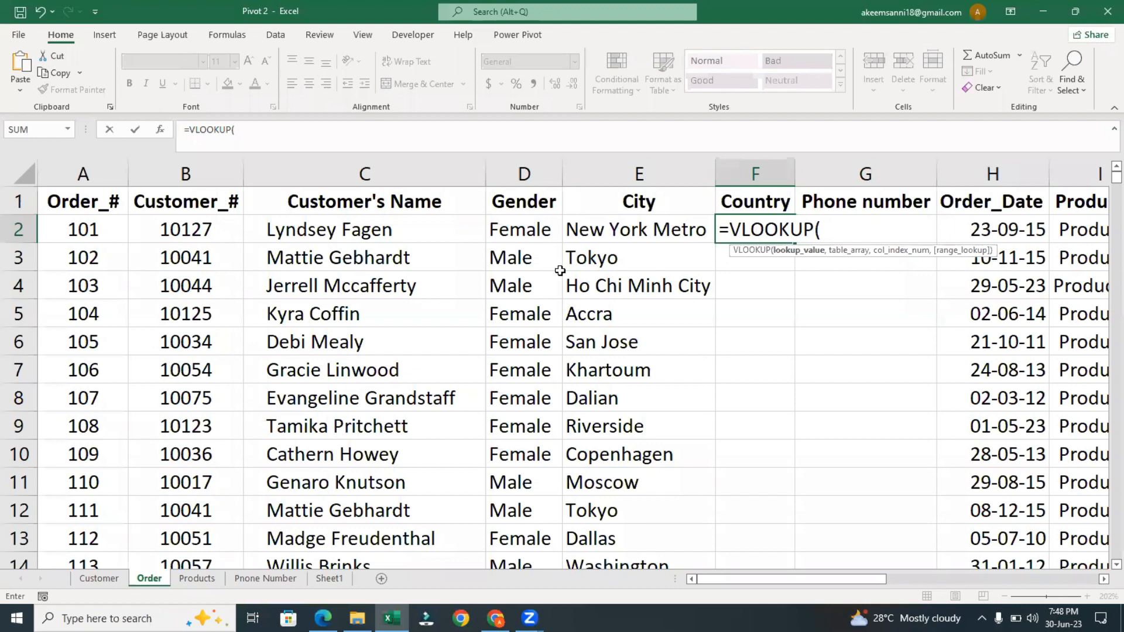
click(175, 228)
text(,)
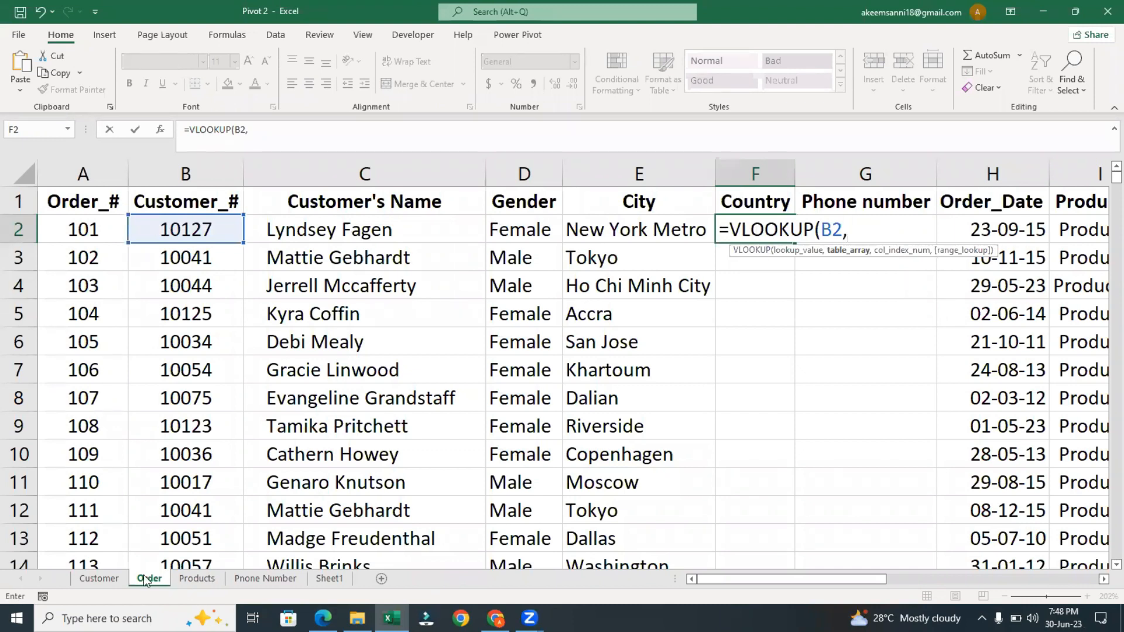
click(99, 578)
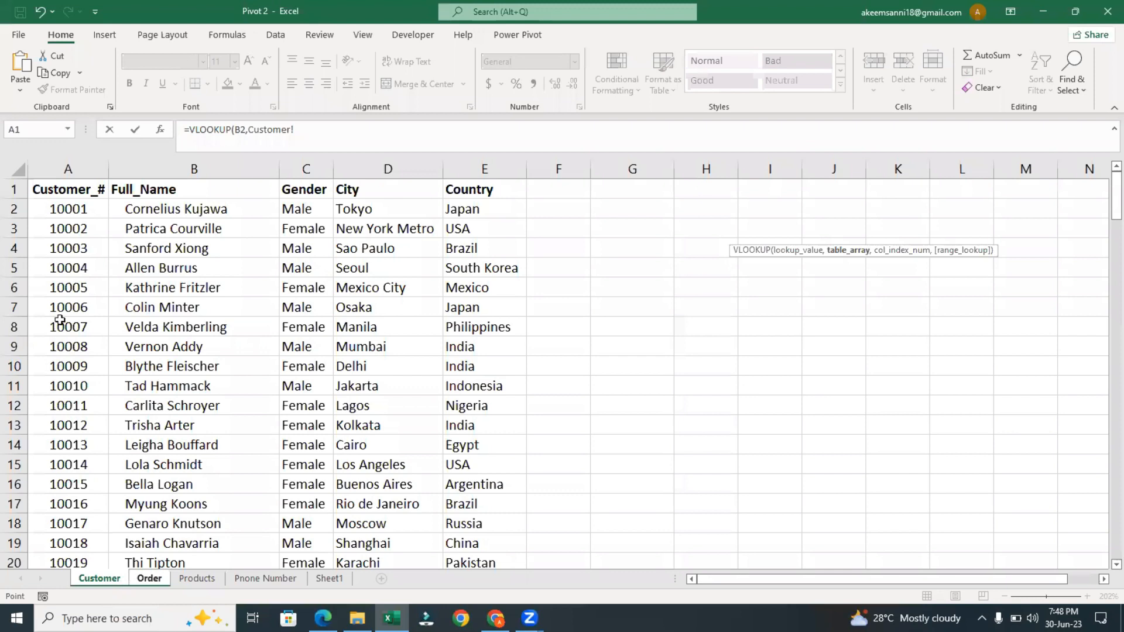
click(73, 162)
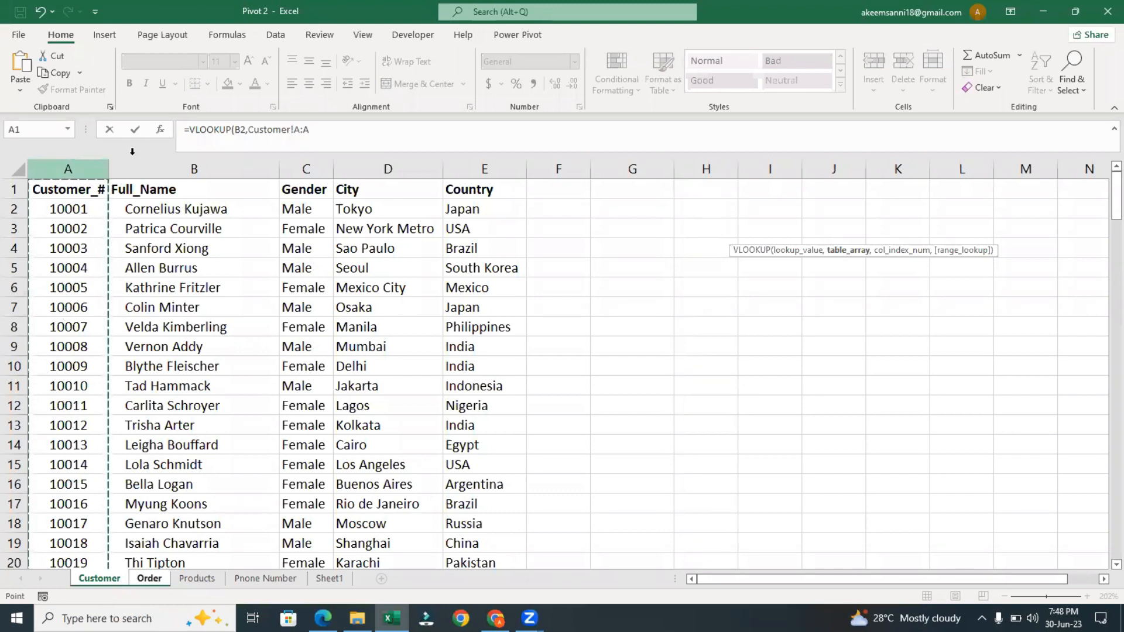
shift+click(477, 164)
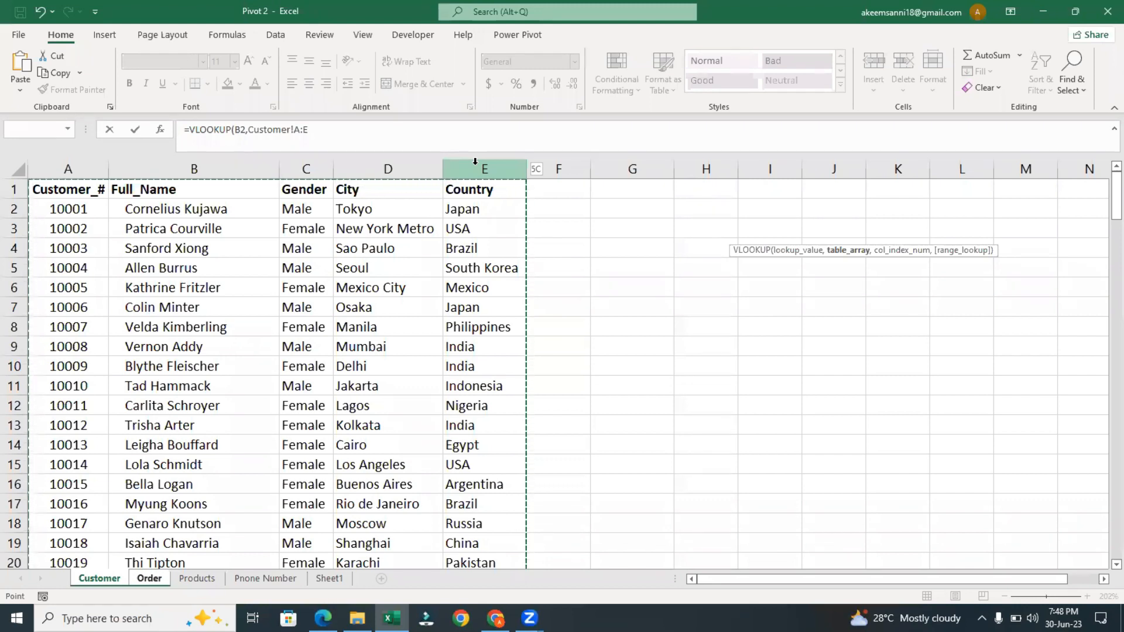
Complete F2's VLOOKUP with column index 5 and FALSE for an exact match, and enter the formula.
text(,5)
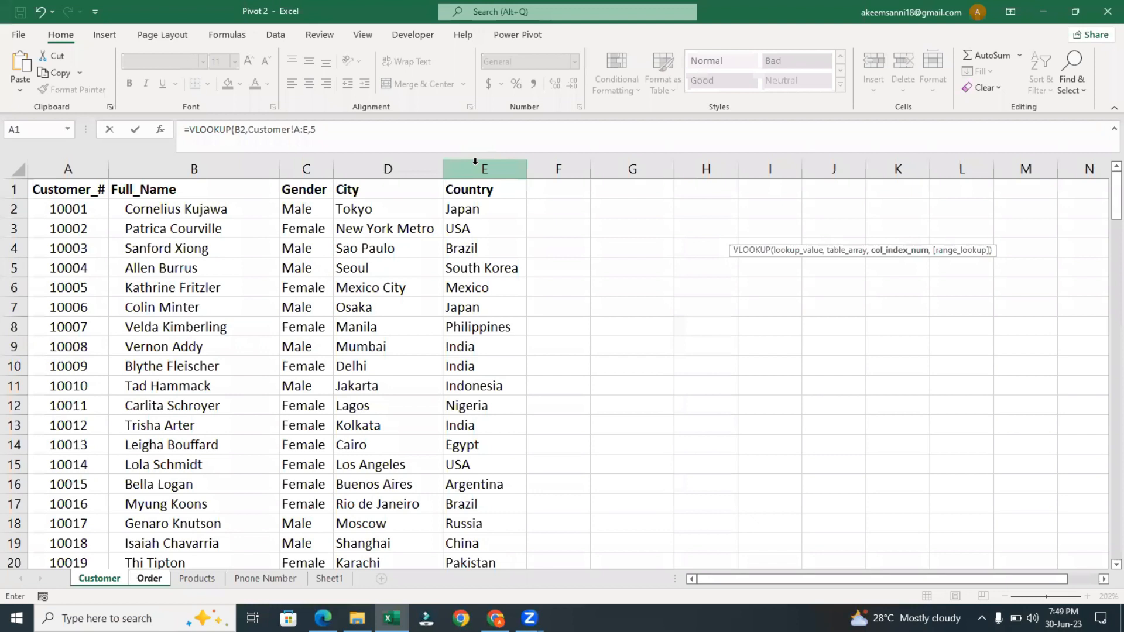
text(,)
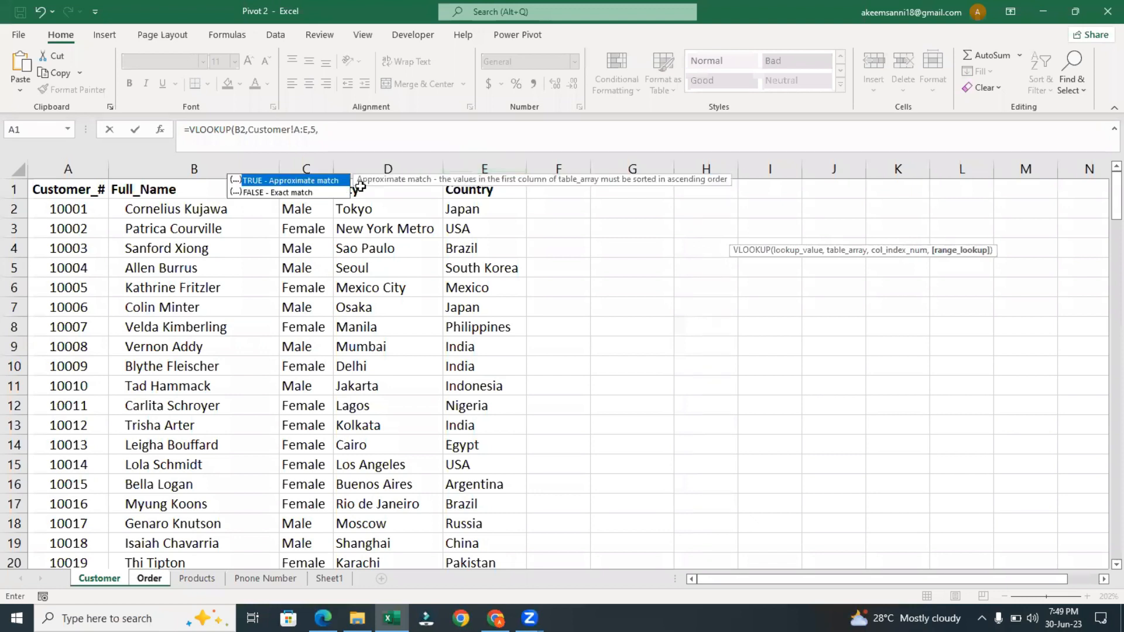
click(319, 192)
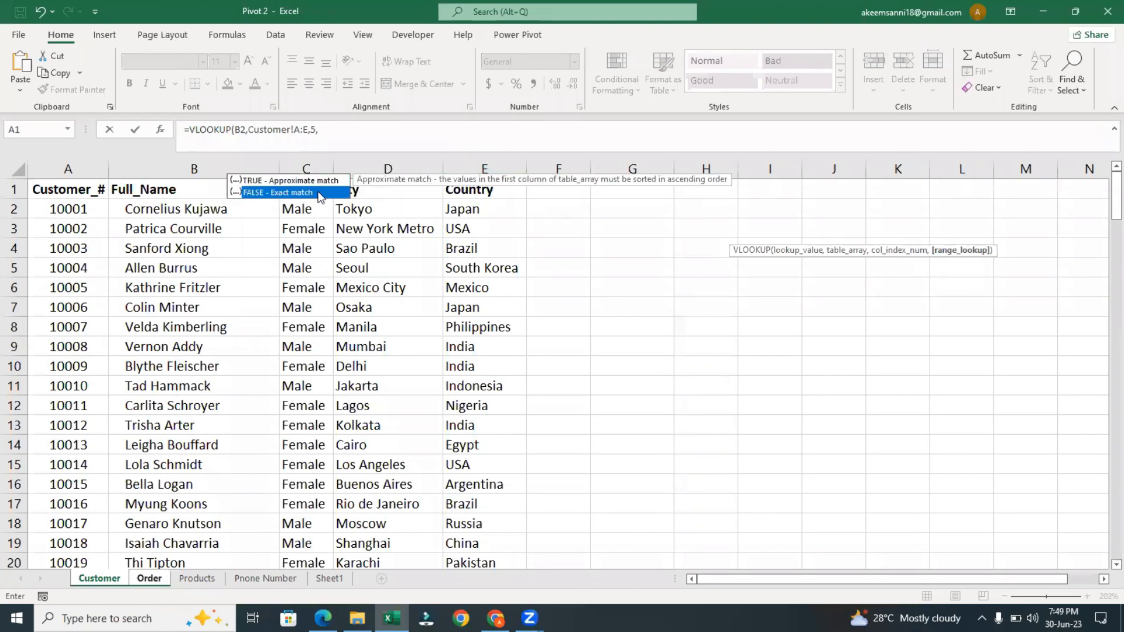
double_click(317, 191)
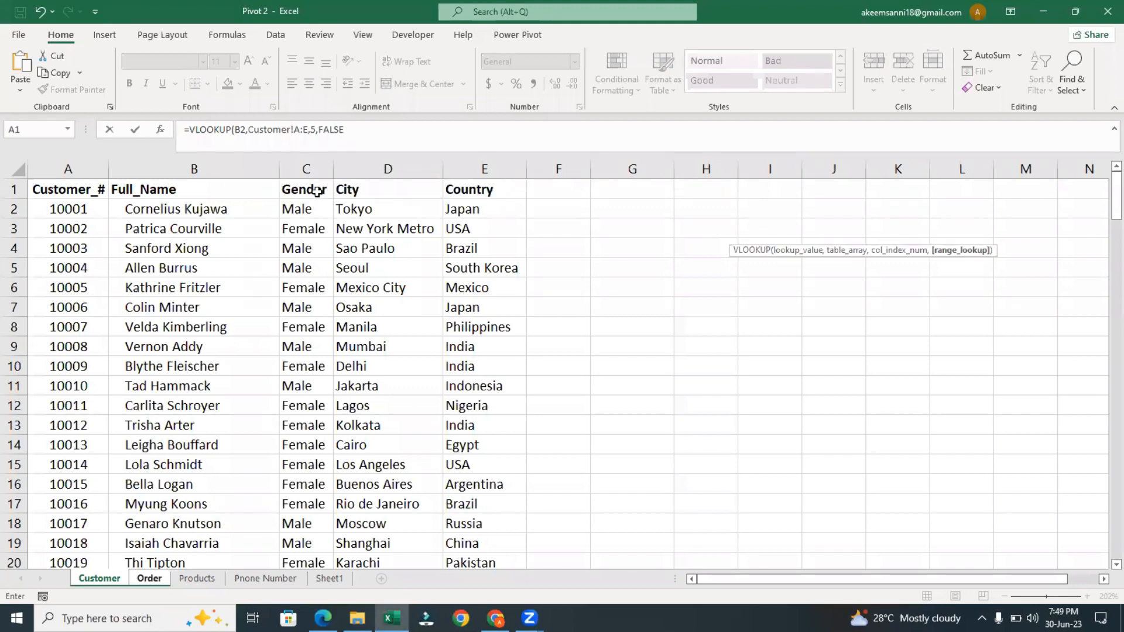
text())
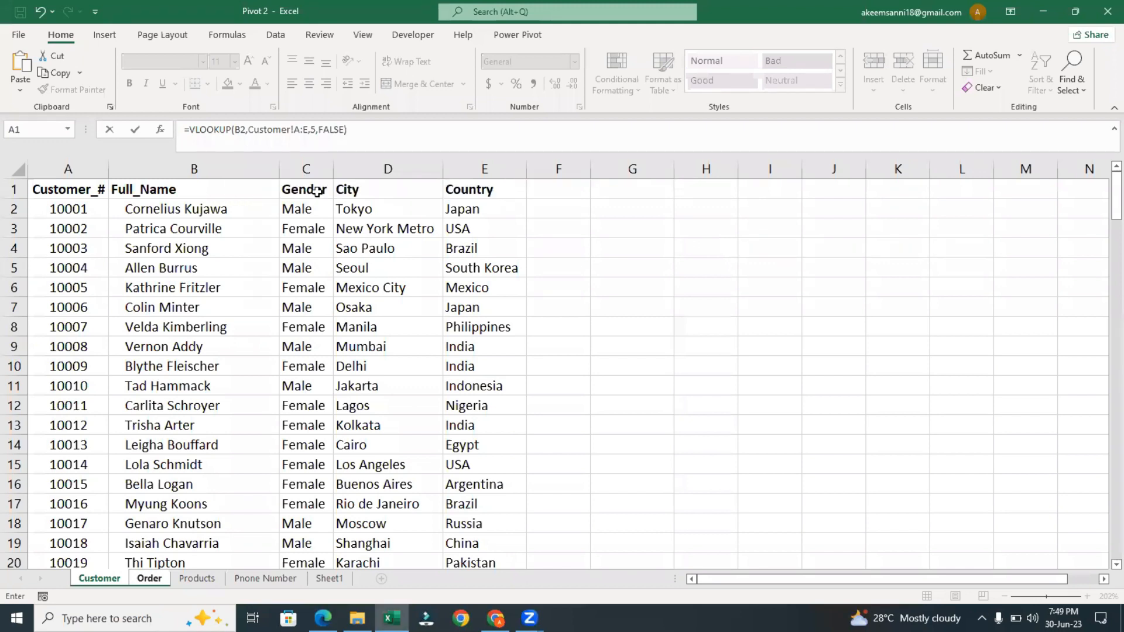
key(BackSpace)
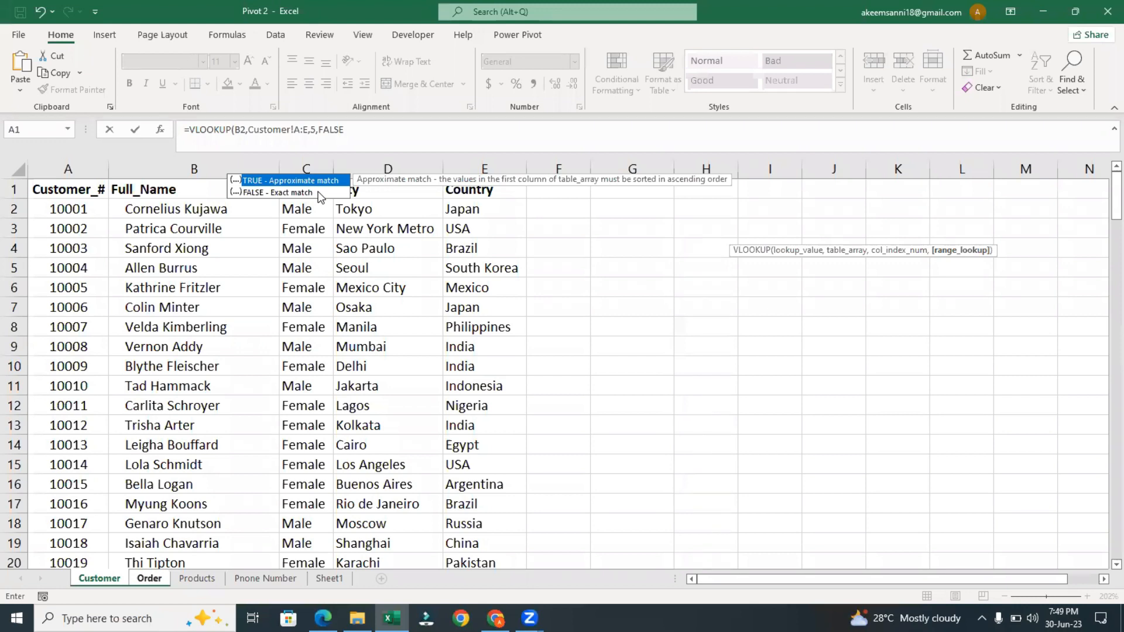
text())
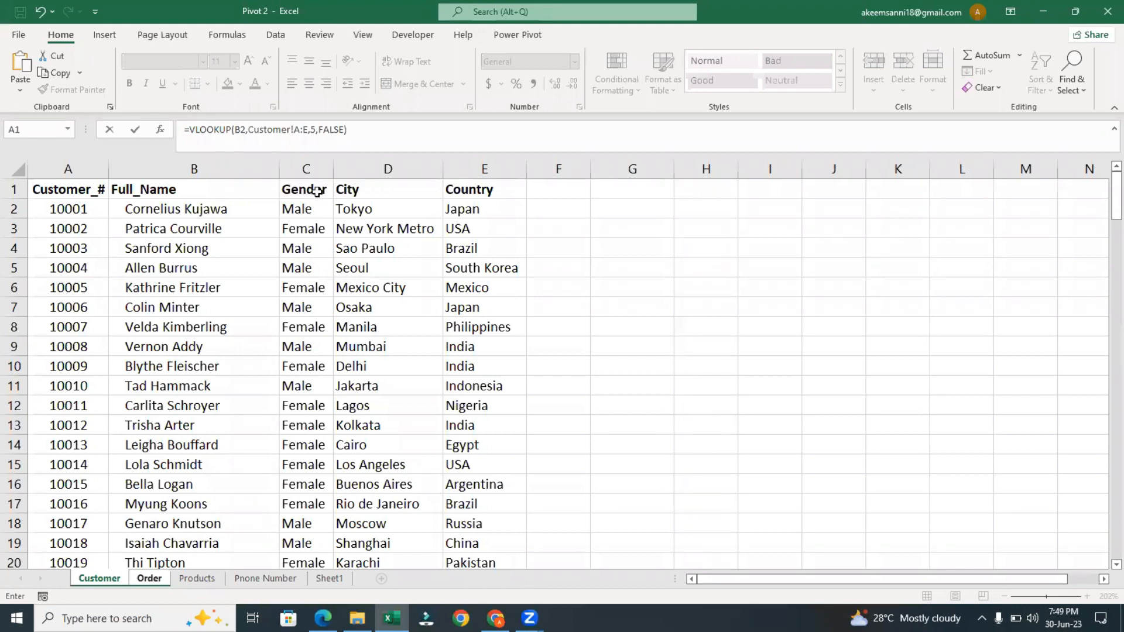
key(Return)
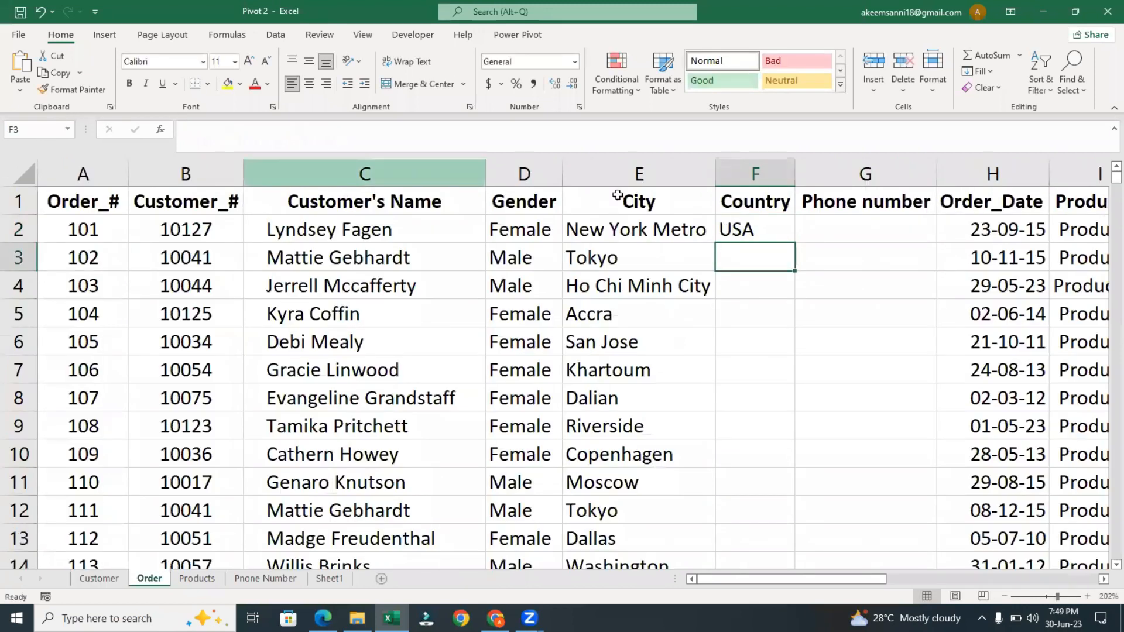
Fill the F2 formula down the Country column and widen the column to fit its contents.
click(773, 226)
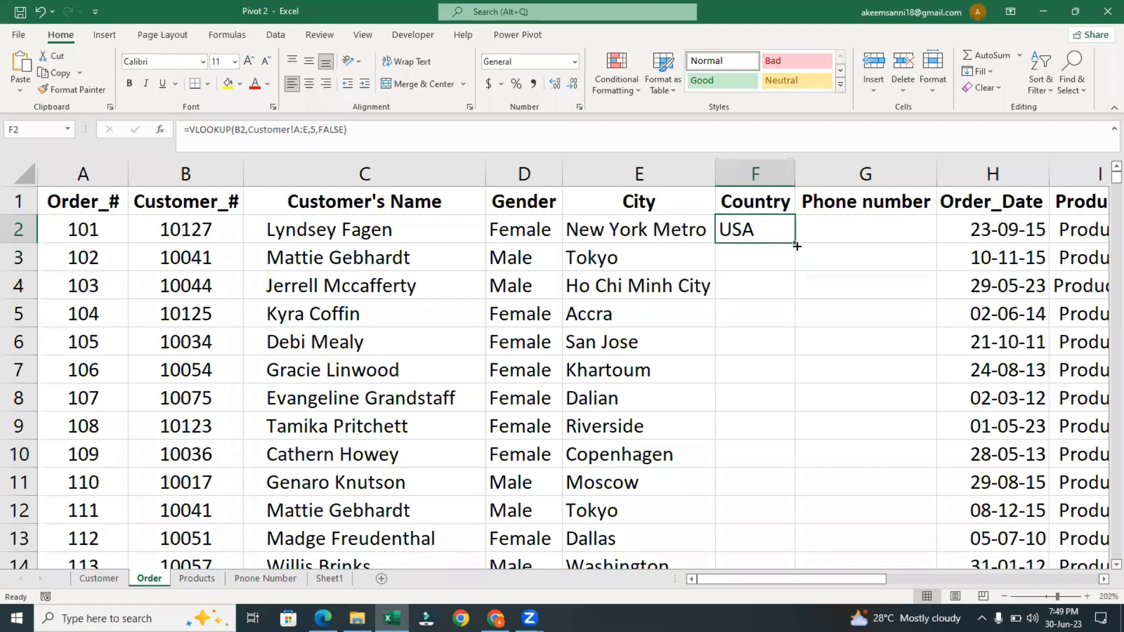
double_click(796, 246)
drag(799, 169, 800, 169)
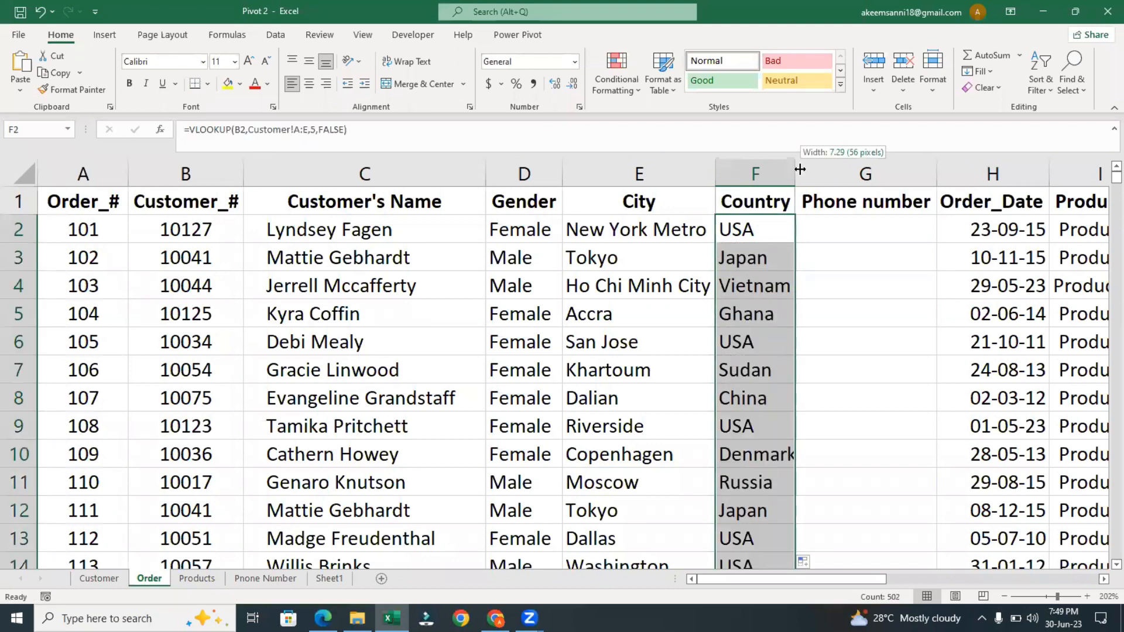
double_click(800, 169)
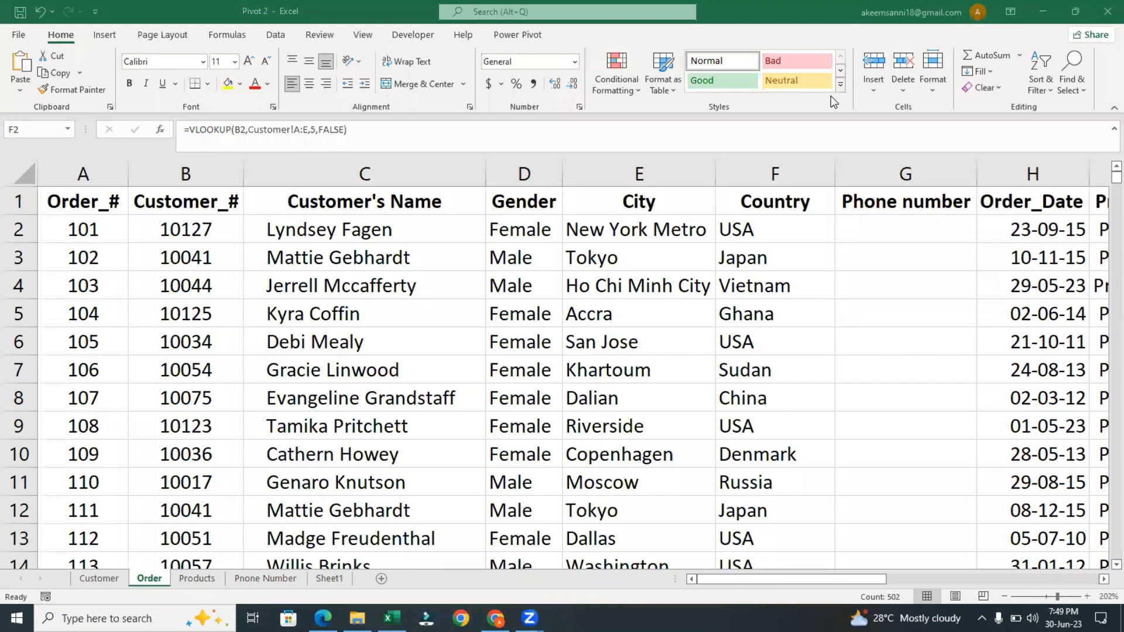
Add filters to the Order sheet's header row and inspect the list of values under Customer_#.
click(277, 233)
click(195, 205)
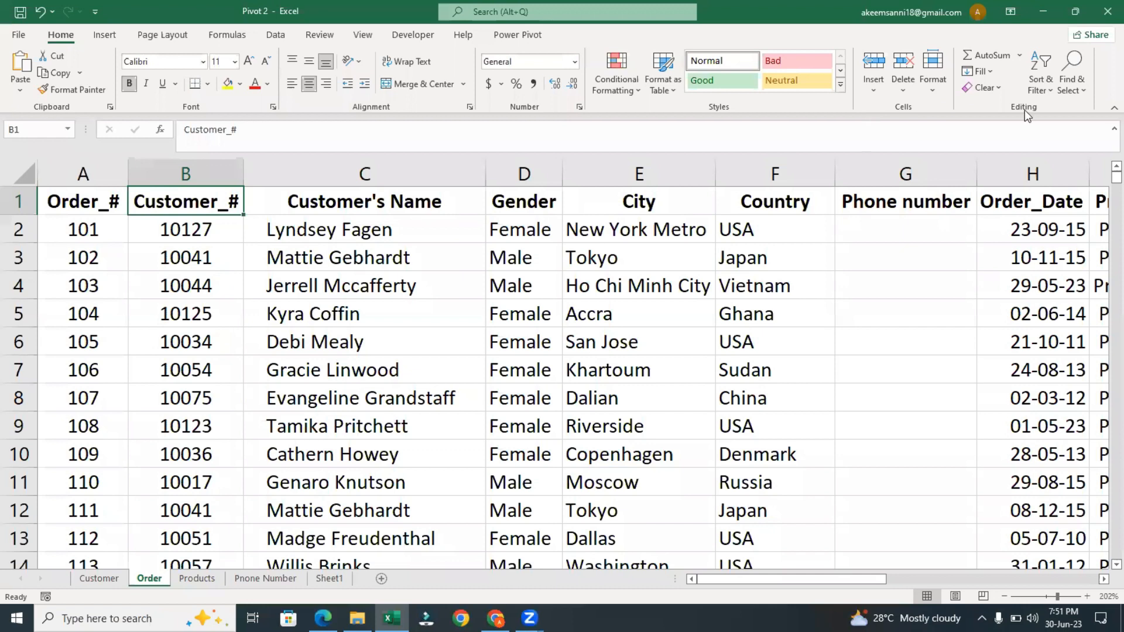
click(1053, 90)
click(1063, 171)
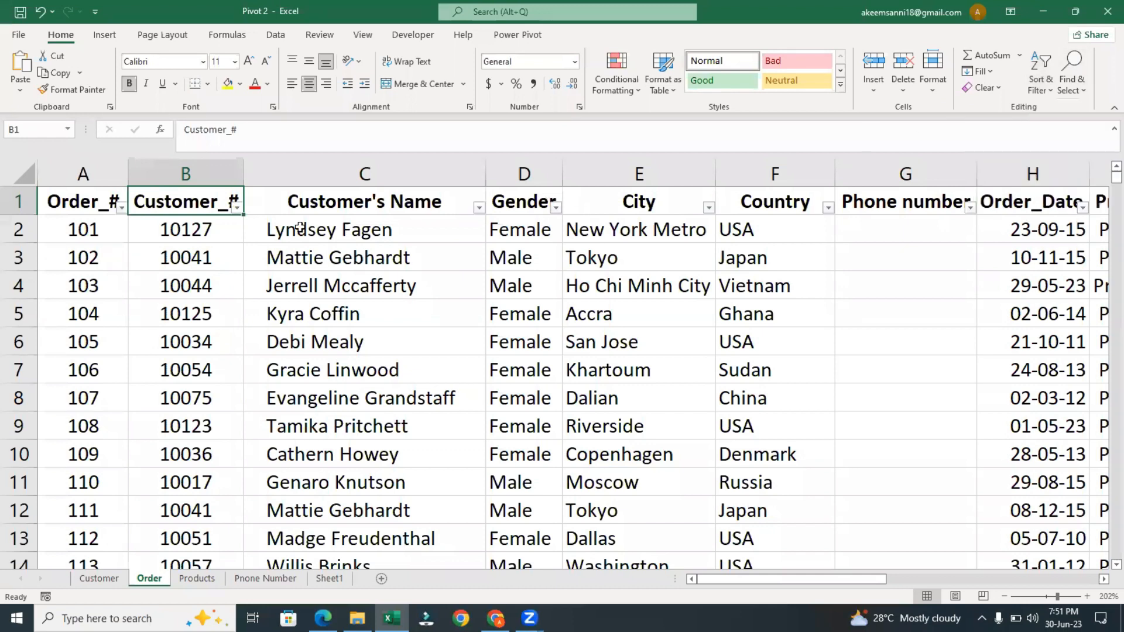
click(237, 208)
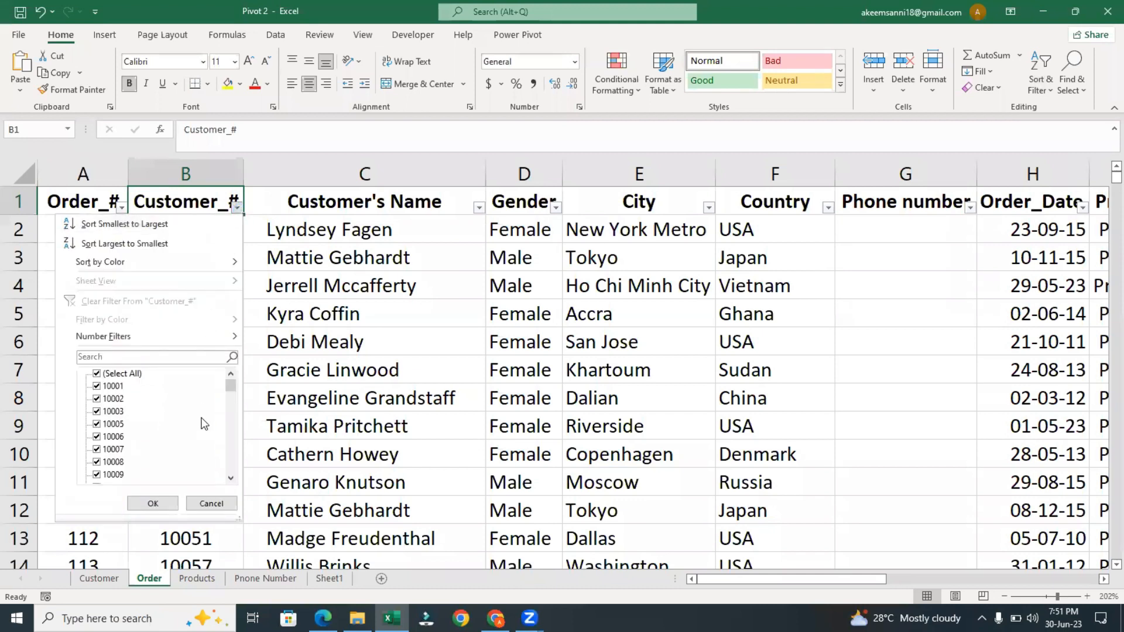
mouse_move(231, 385)
mouse_down()
mouse_move(234, 471)
mouse_move(232, 386)
mouse_up()
click(420, 208)
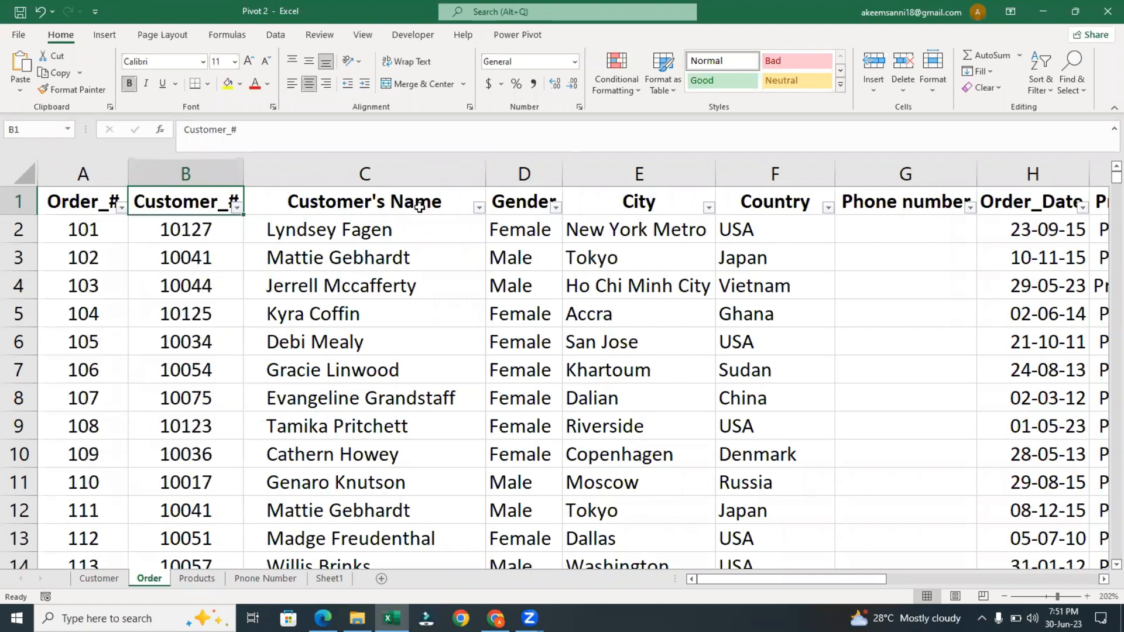
Filter the Customer's Name column to show only the orders of the second customer in the list.
click(424, 206)
click(481, 209)
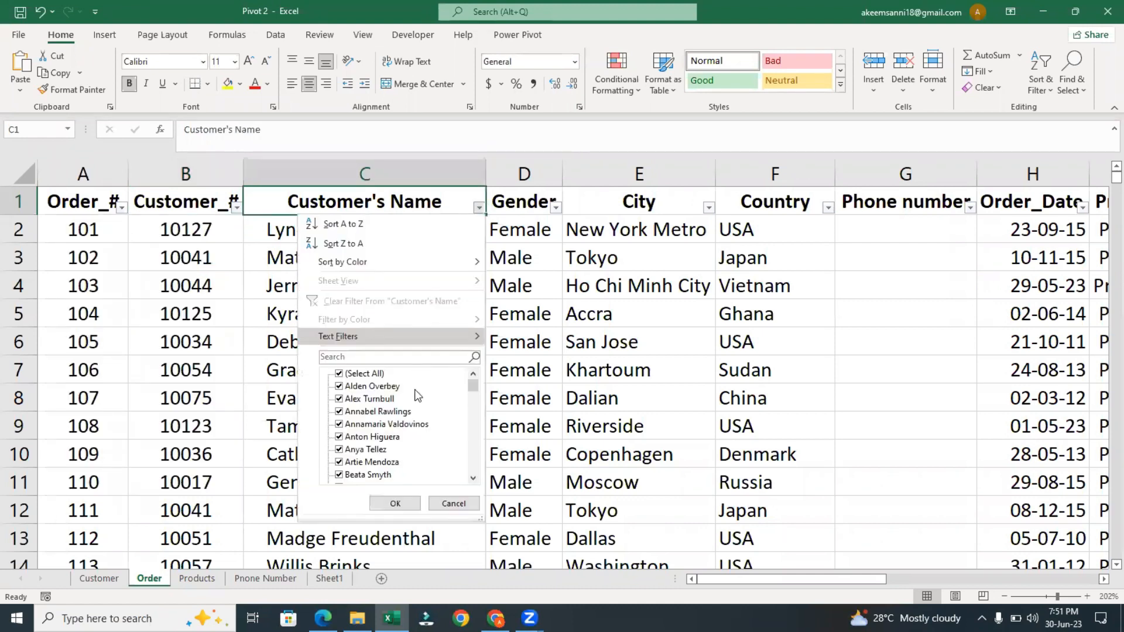
drag(466, 384, 468, 354)
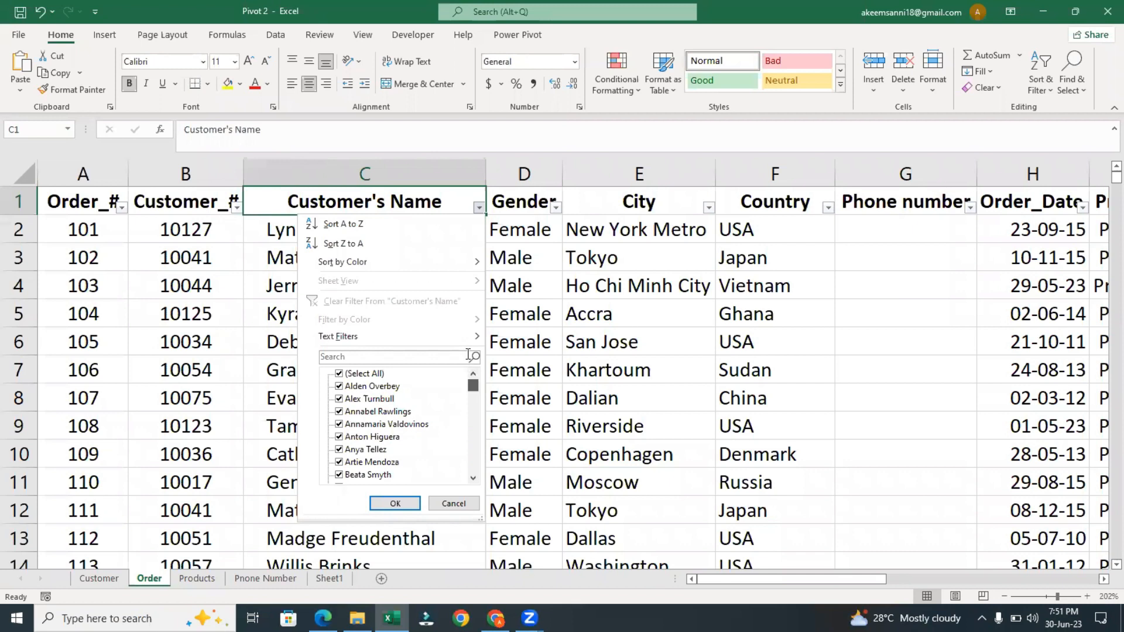
click(342, 374)
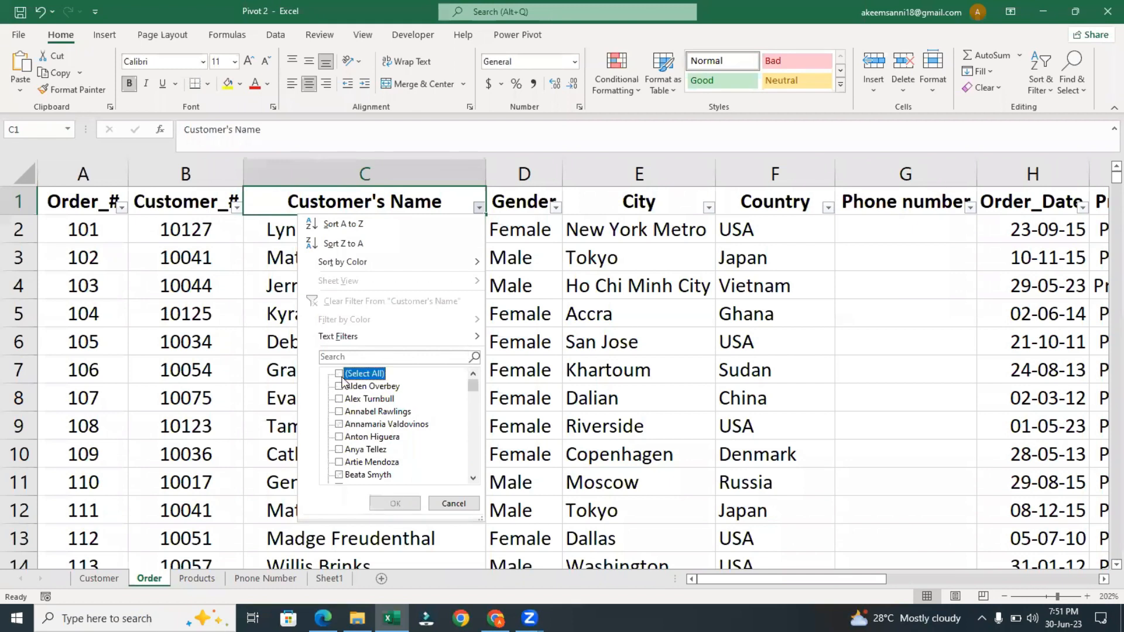
click(340, 398)
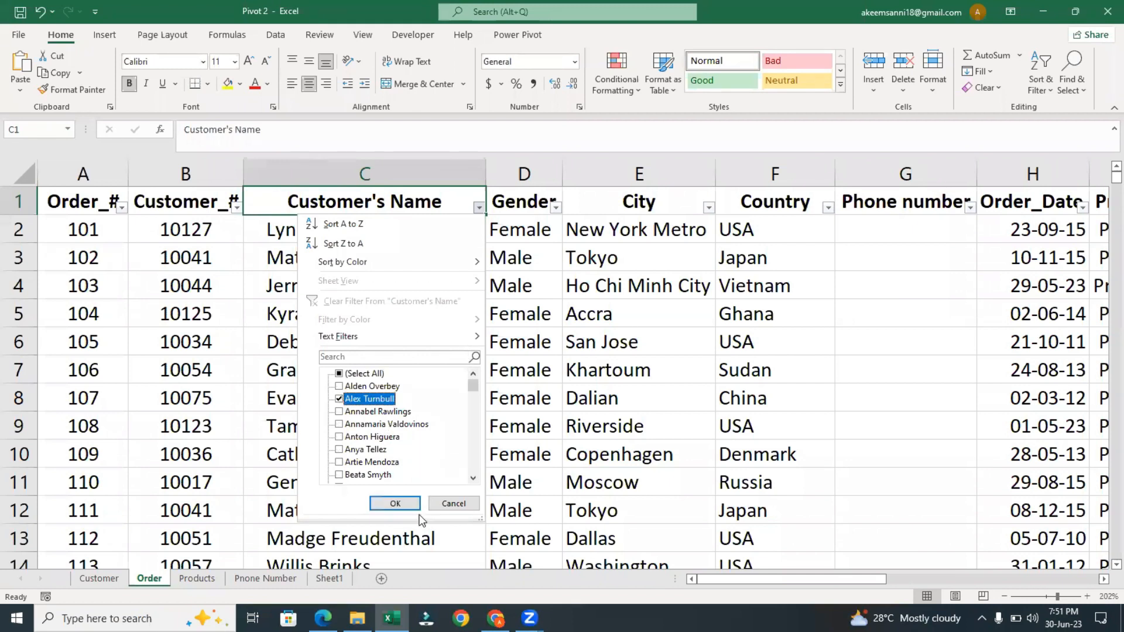
click(395, 504)
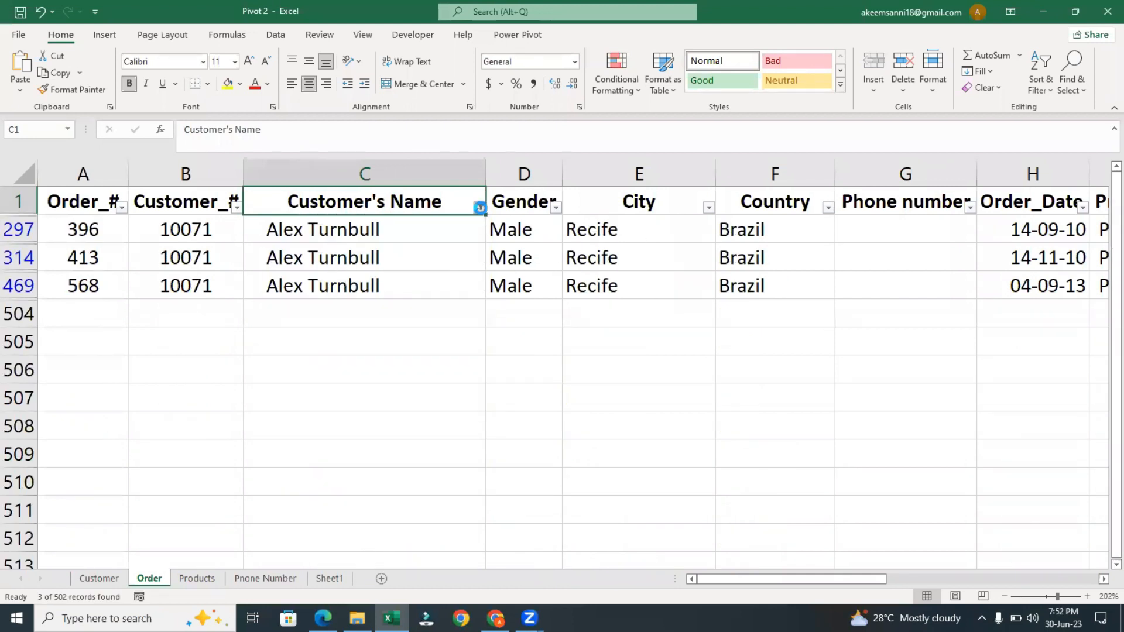
Clear the filter from Customer's Name and remove the filters from the Order sheet's header row.
click(479, 207)
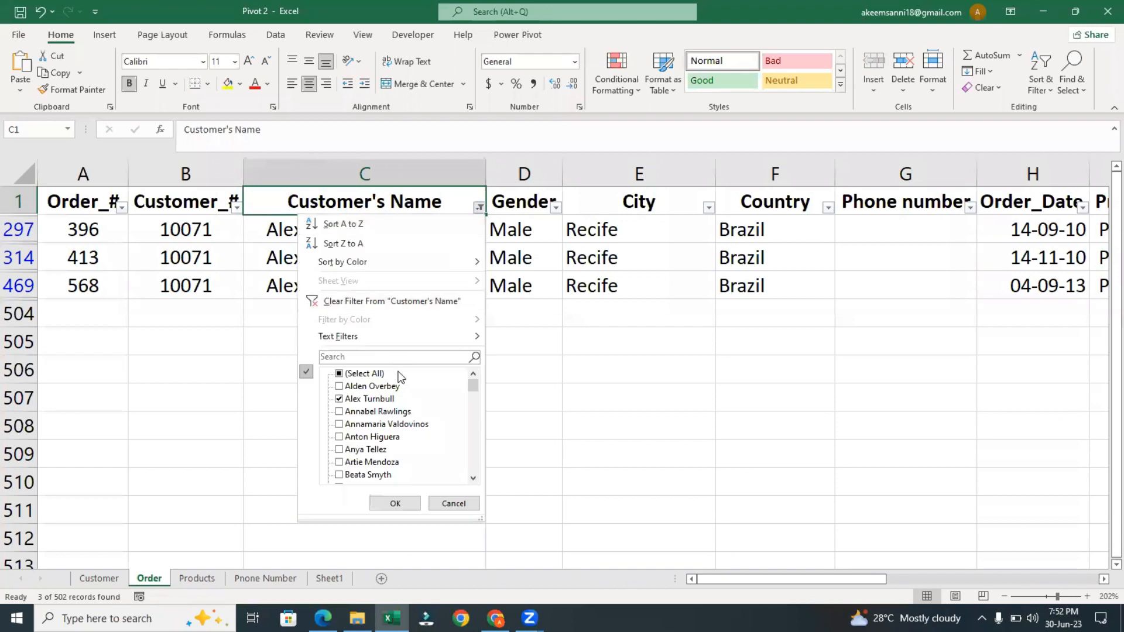
click(346, 302)
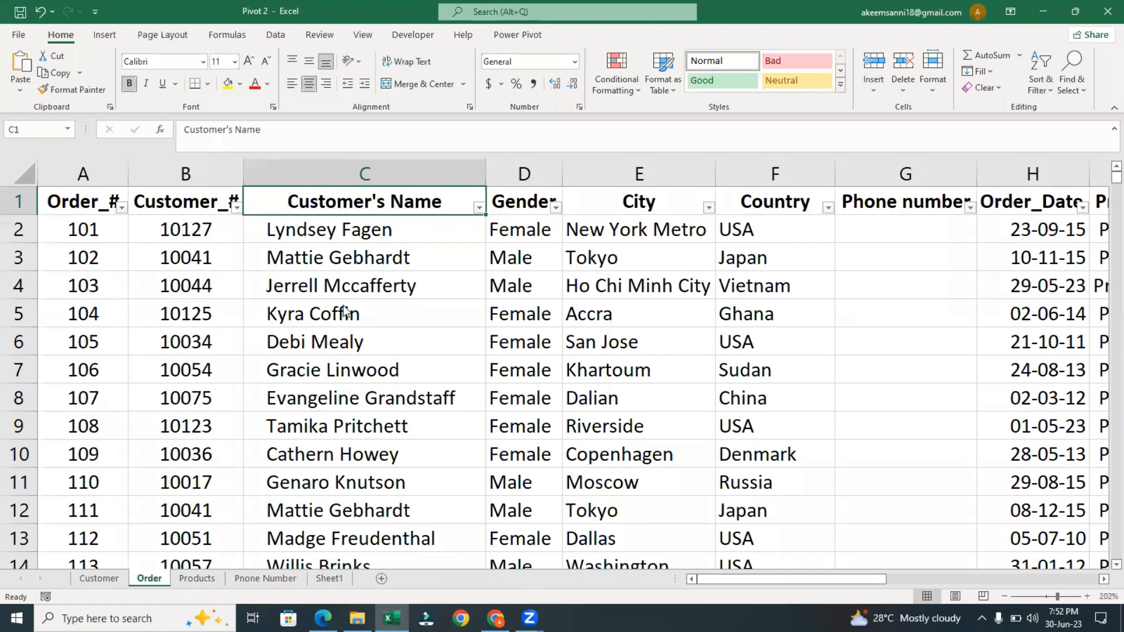
key(ctrl+shift+l)
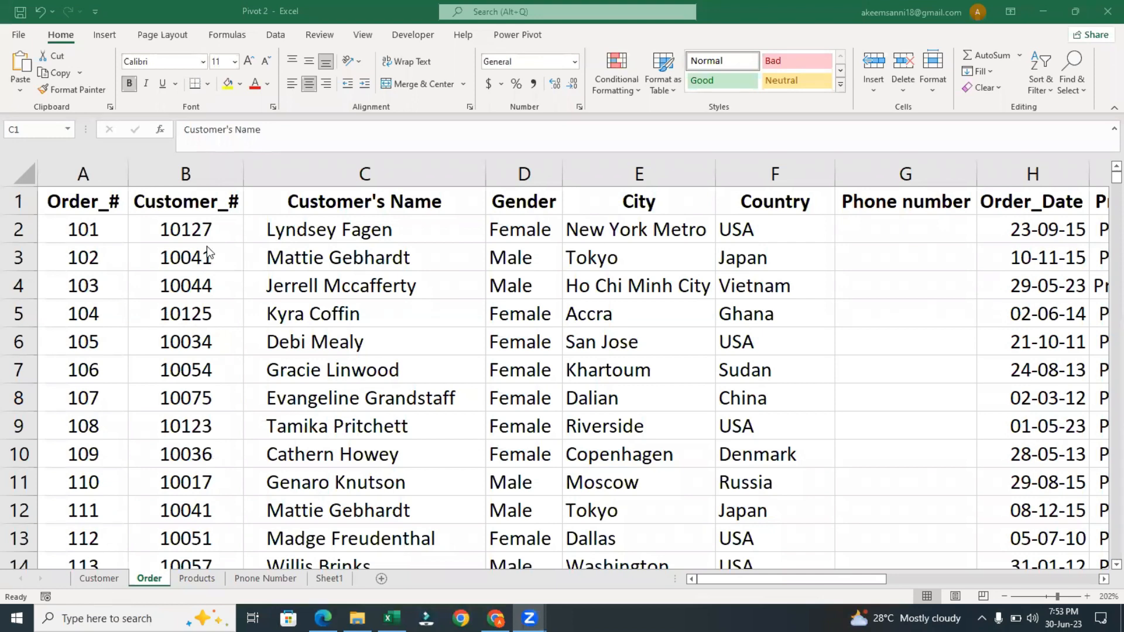
Compare the Customer_# columns of the Customer and Order sheets, and review the Country lookup formula in F2.
click(118, 579)
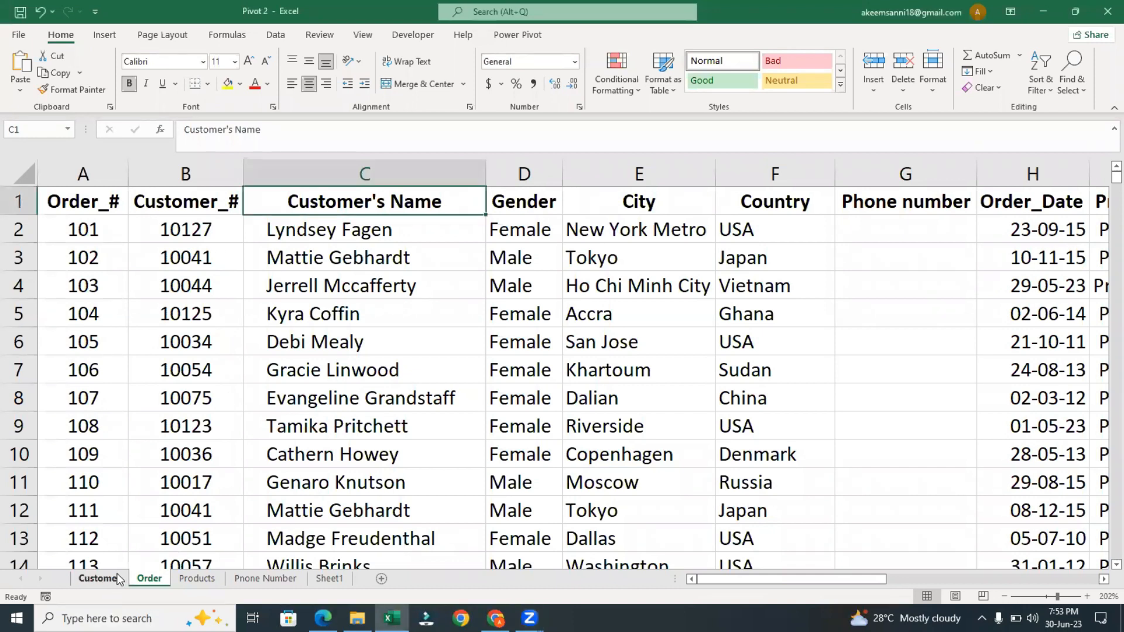
click(101, 578)
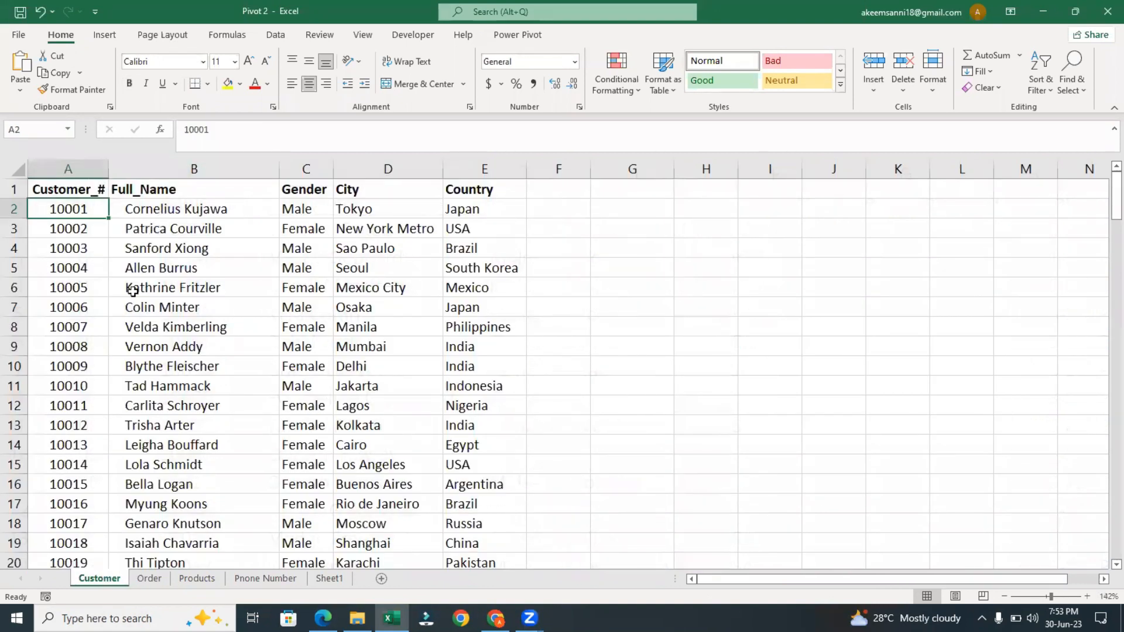
click(150, 579)
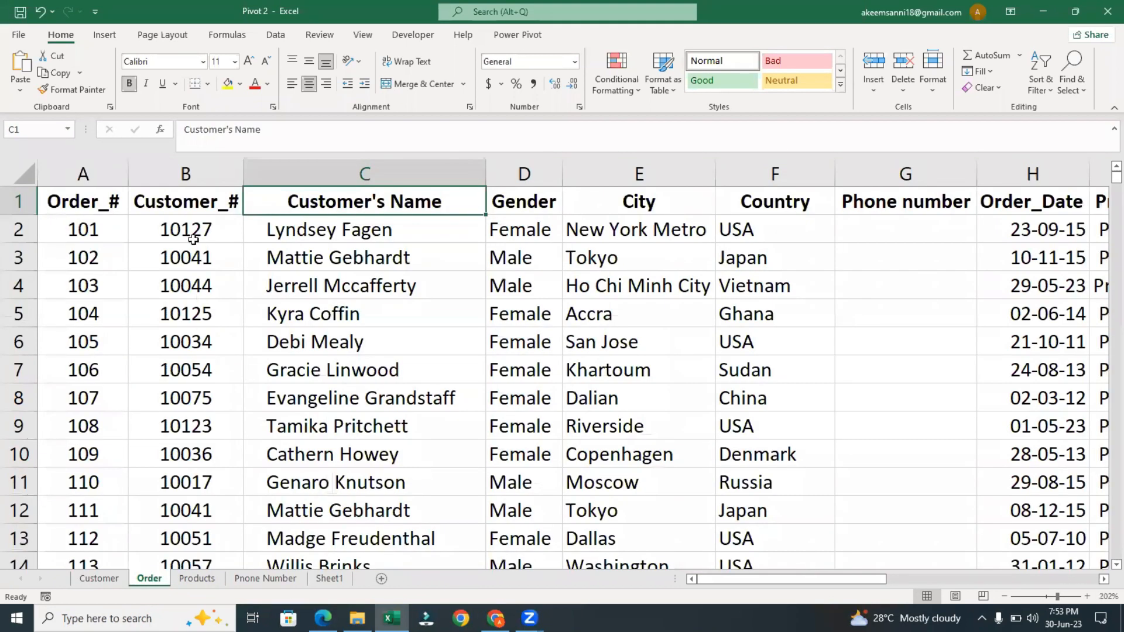
click(109, 580)
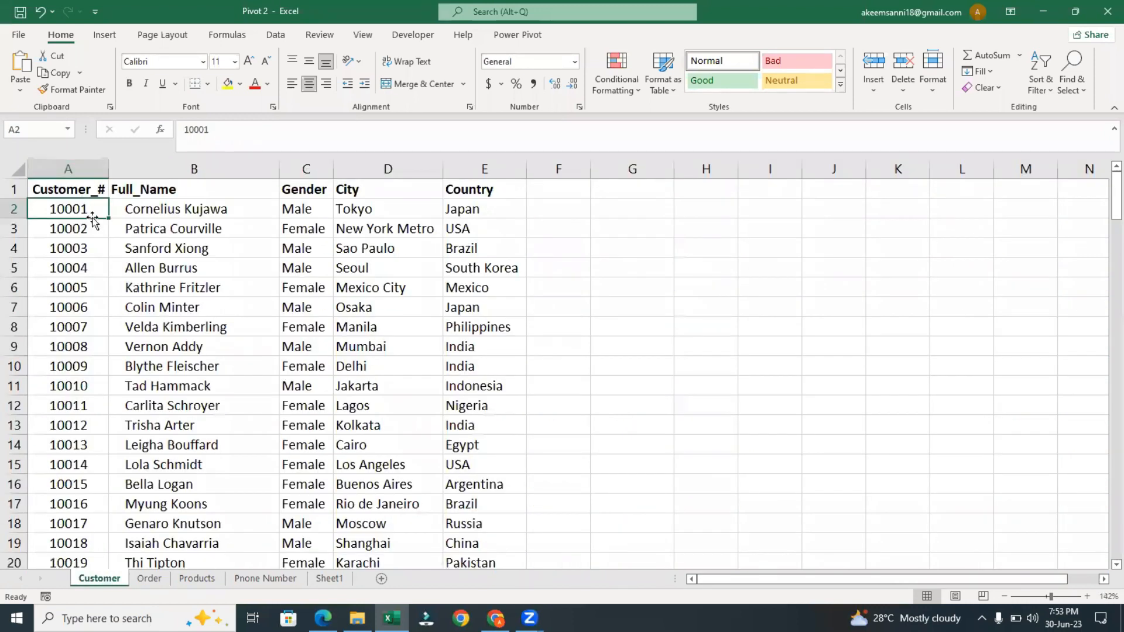
click(160, 582)
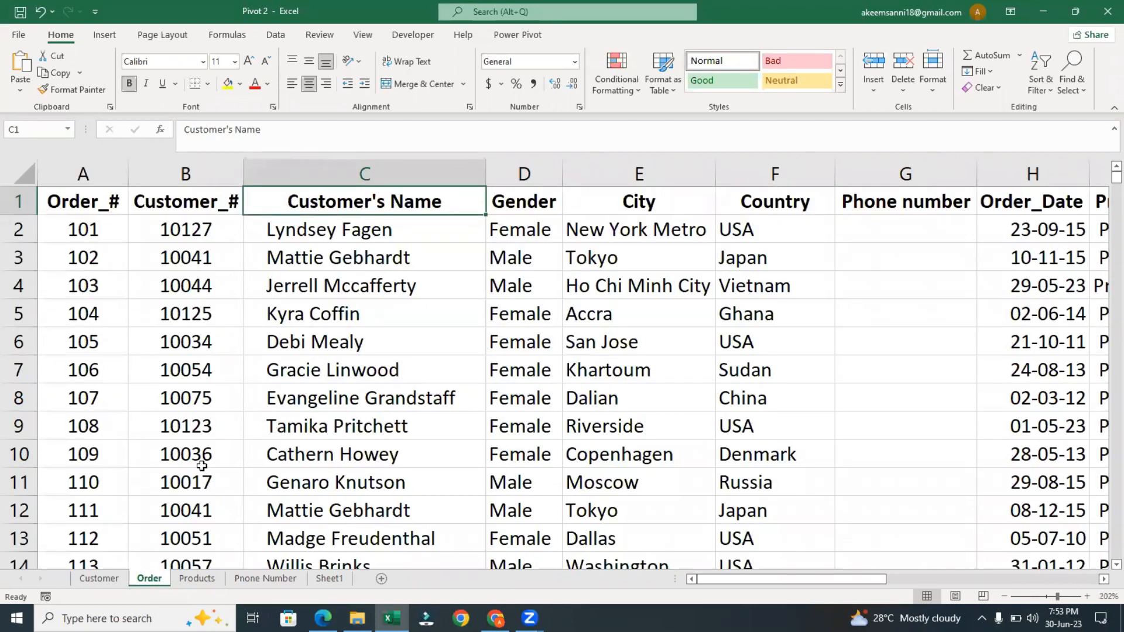
click(108, 581)
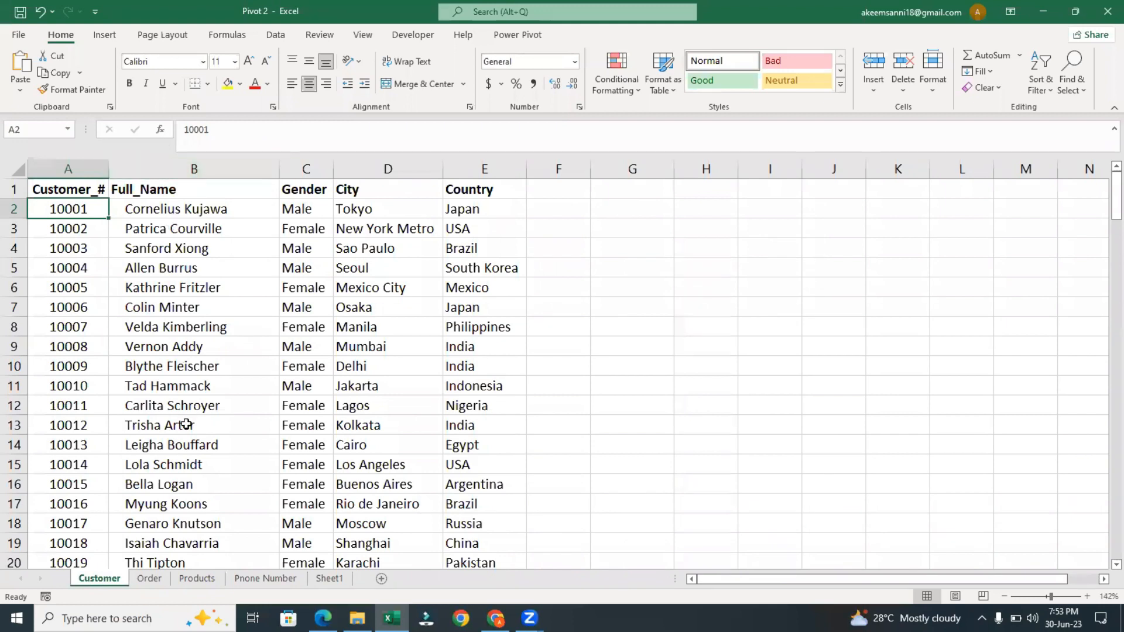
click(154, 581)
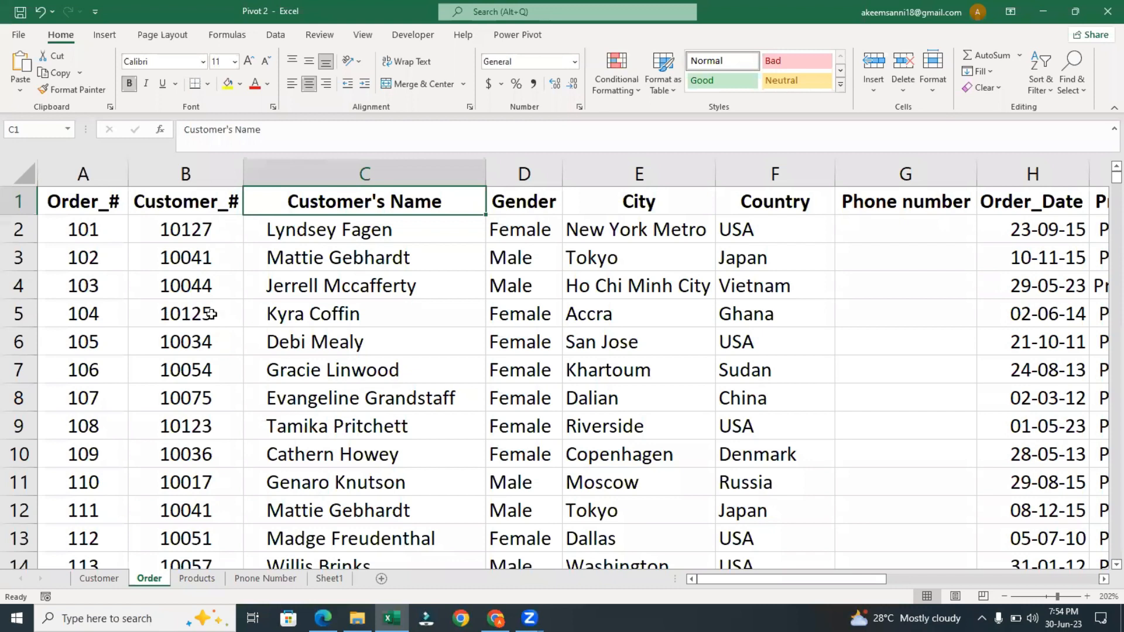
click(107, 578)
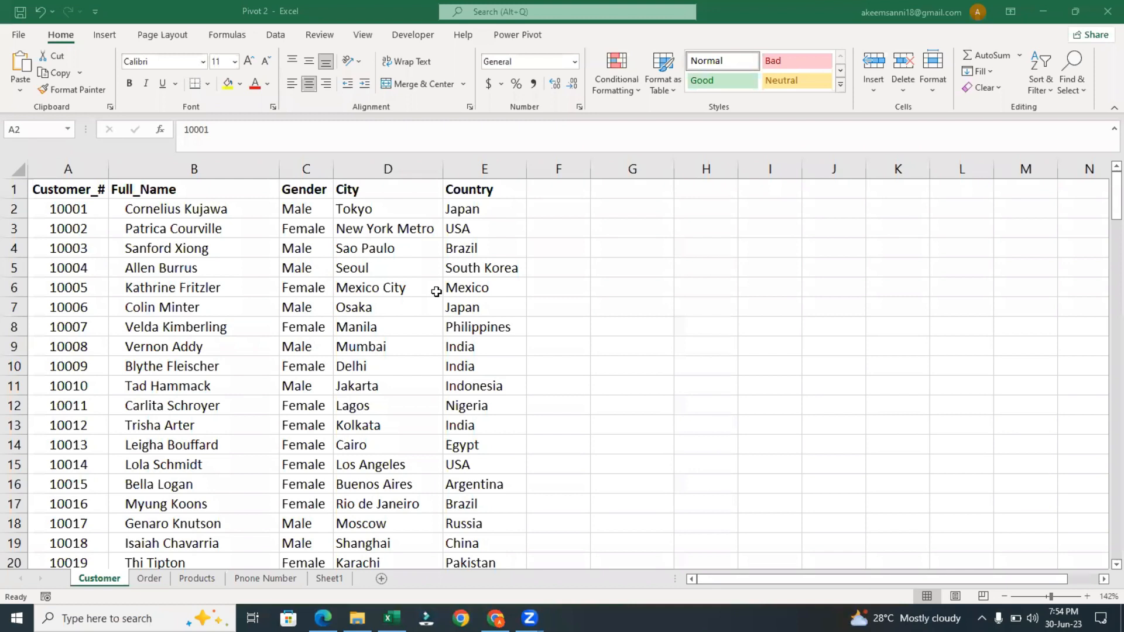
click(151, 581)
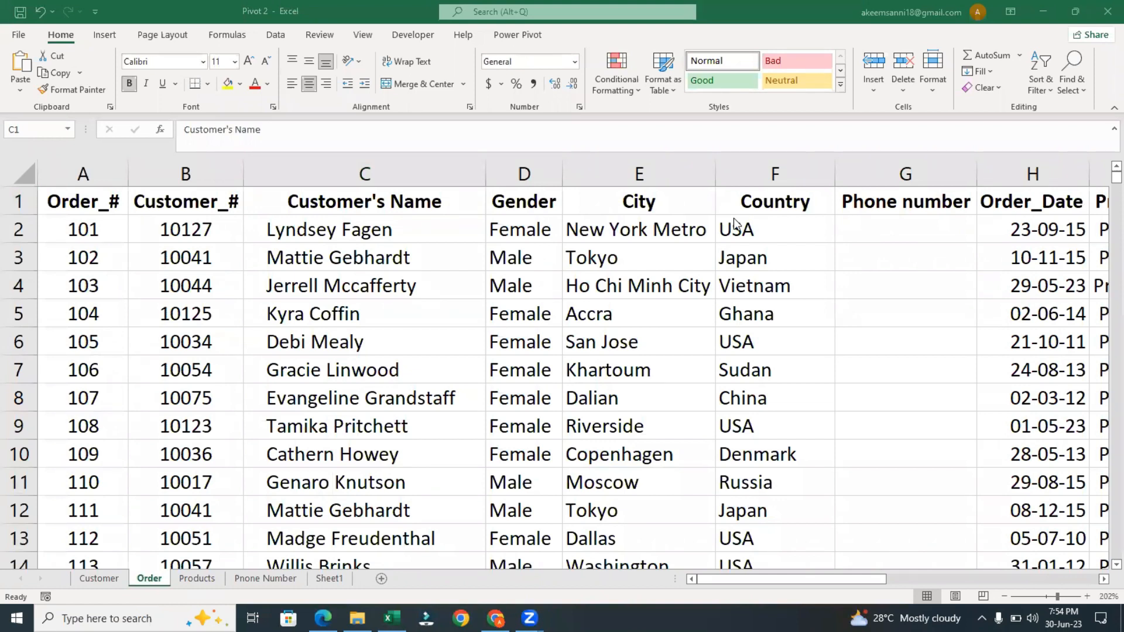
click(775, 224)
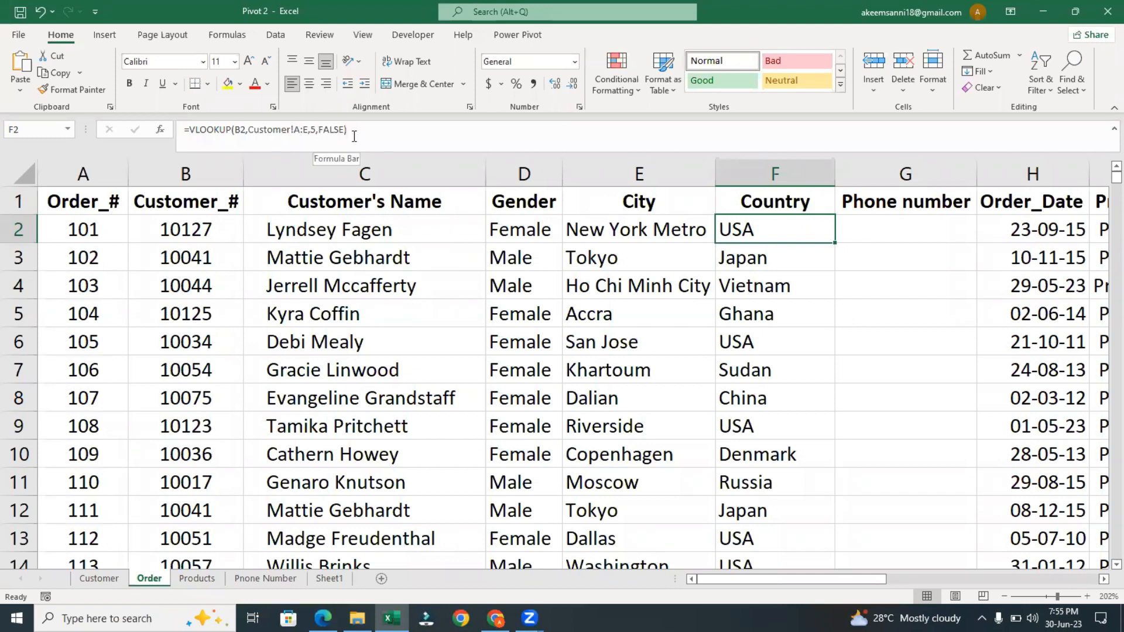
click(98, 579)
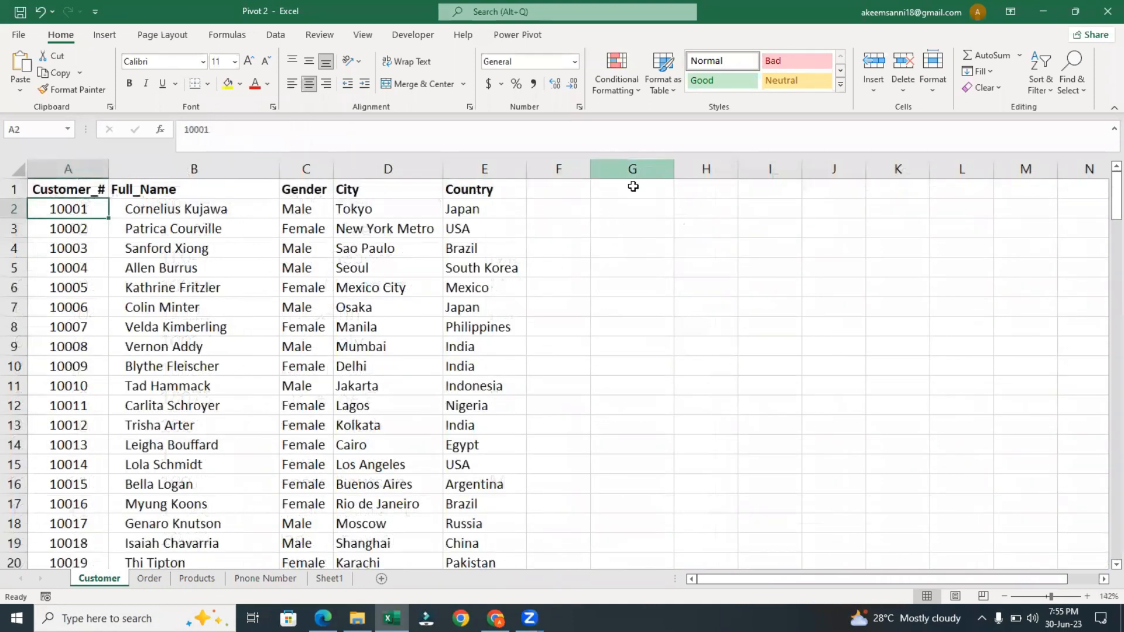
click(151, 583)
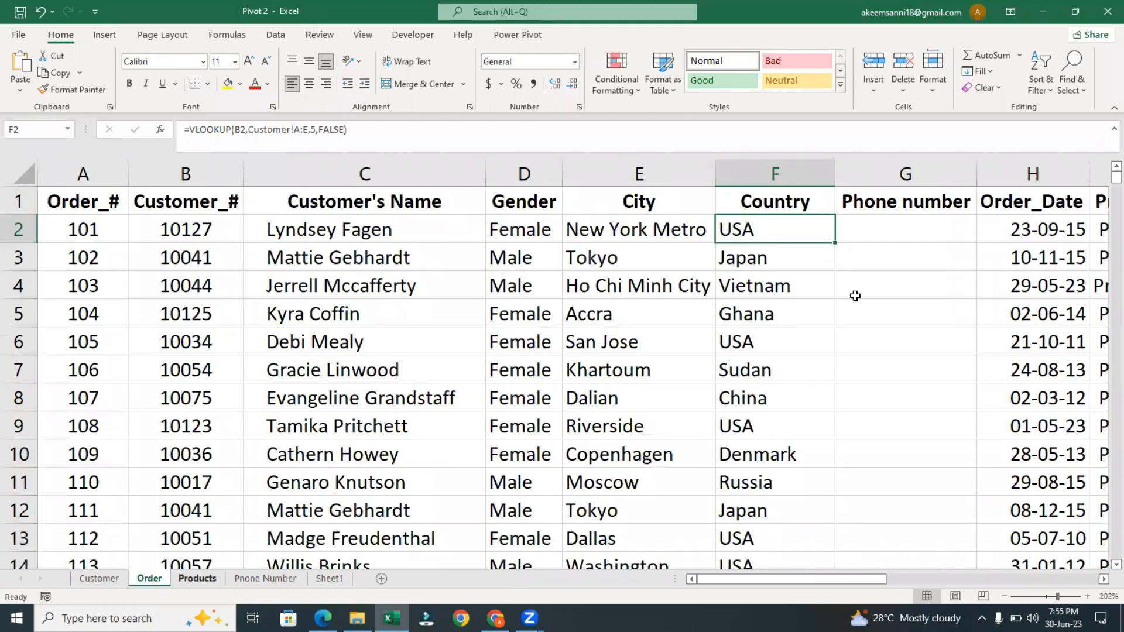
Review the Customer sheet's columns, and return to the Order sheet's Phone number and Country cells in row 2.
click(108, 579)
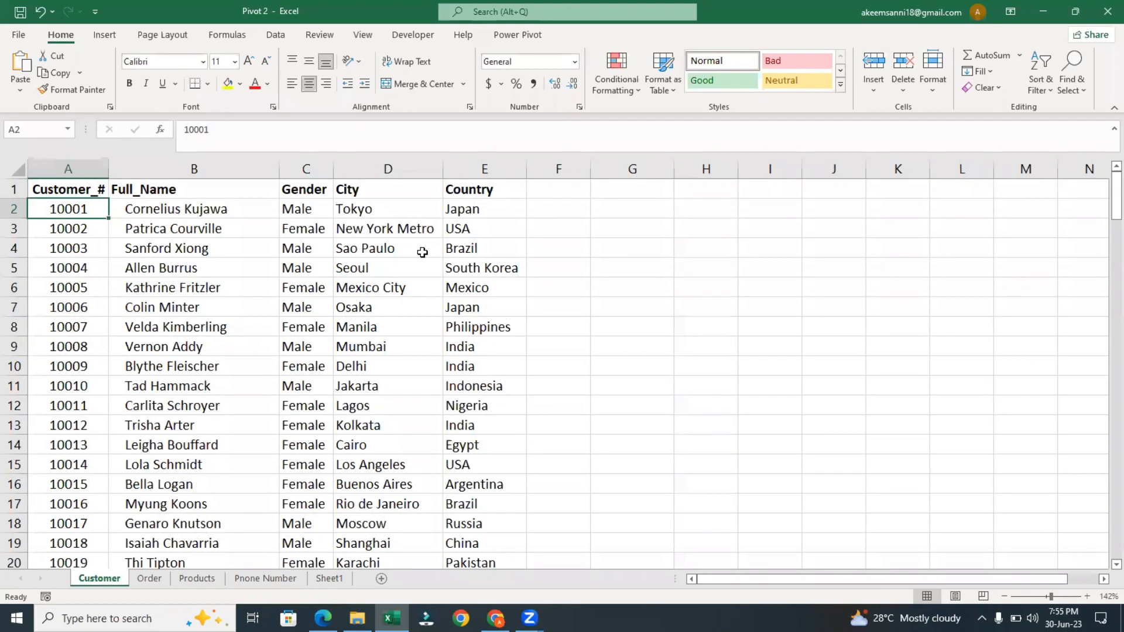
click(150, 578)
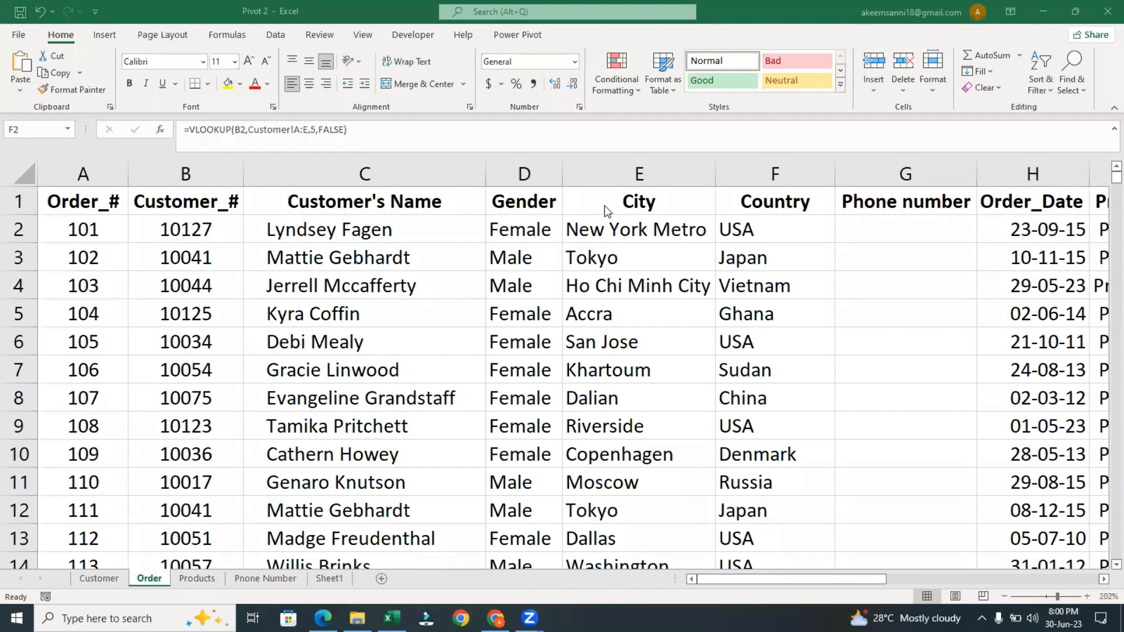
click(911, 228)
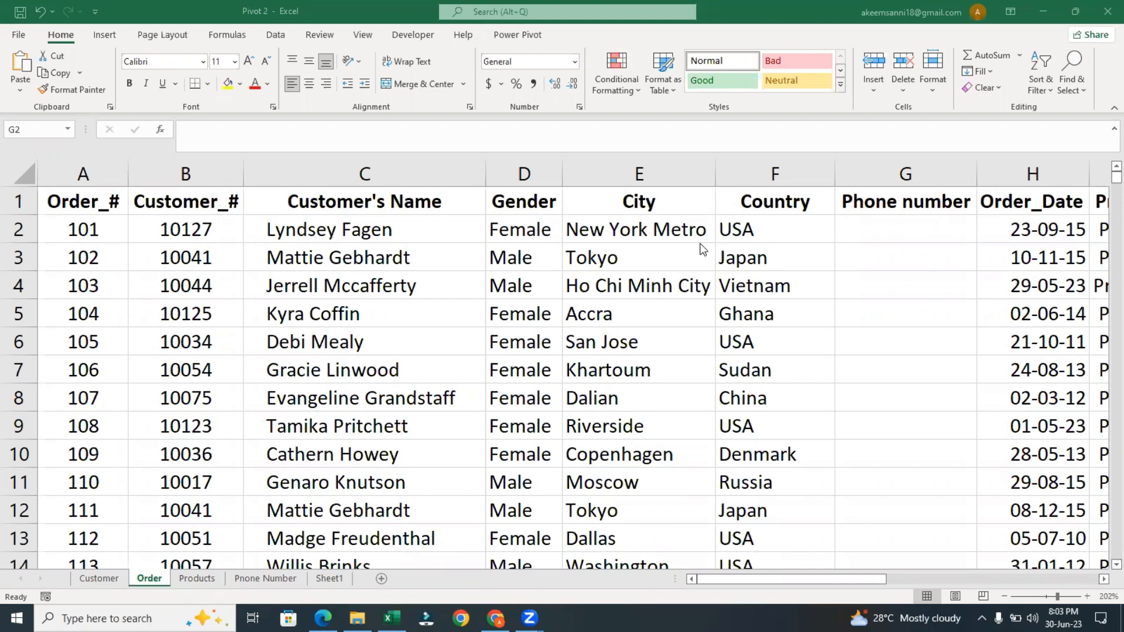
click(764, 225)
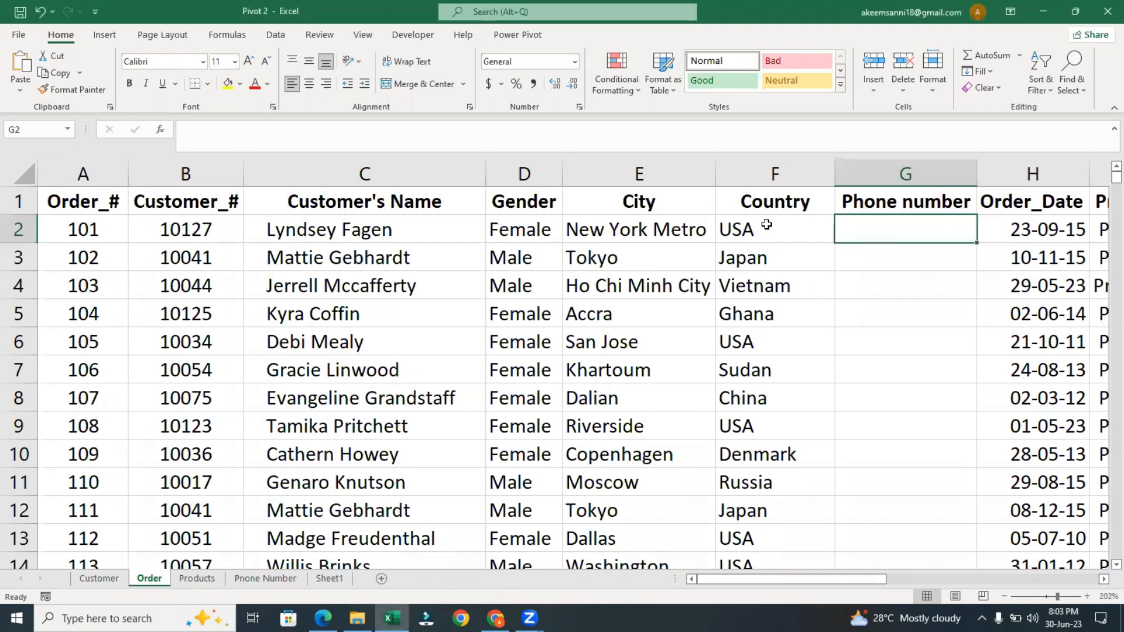
click(755, 228)
key(alt+Tab)
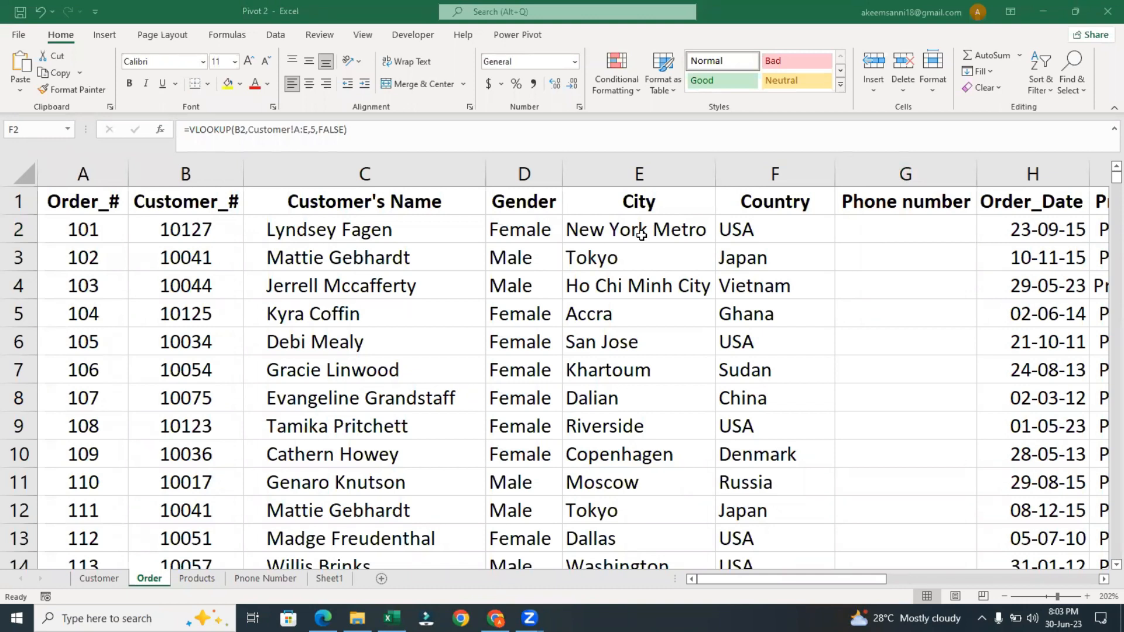
Clear the contents of the Customer's Name, Gender, City and Country columns on the Order sheet, from row 2 down to row 503.
click(772, 239)
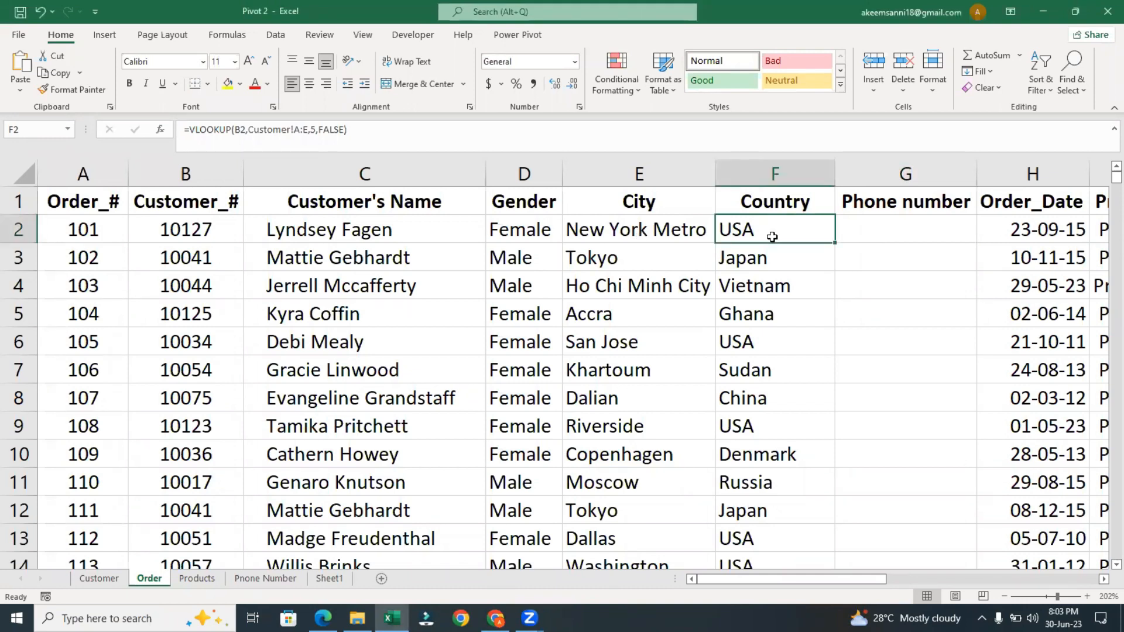
shift+click(358, 232)
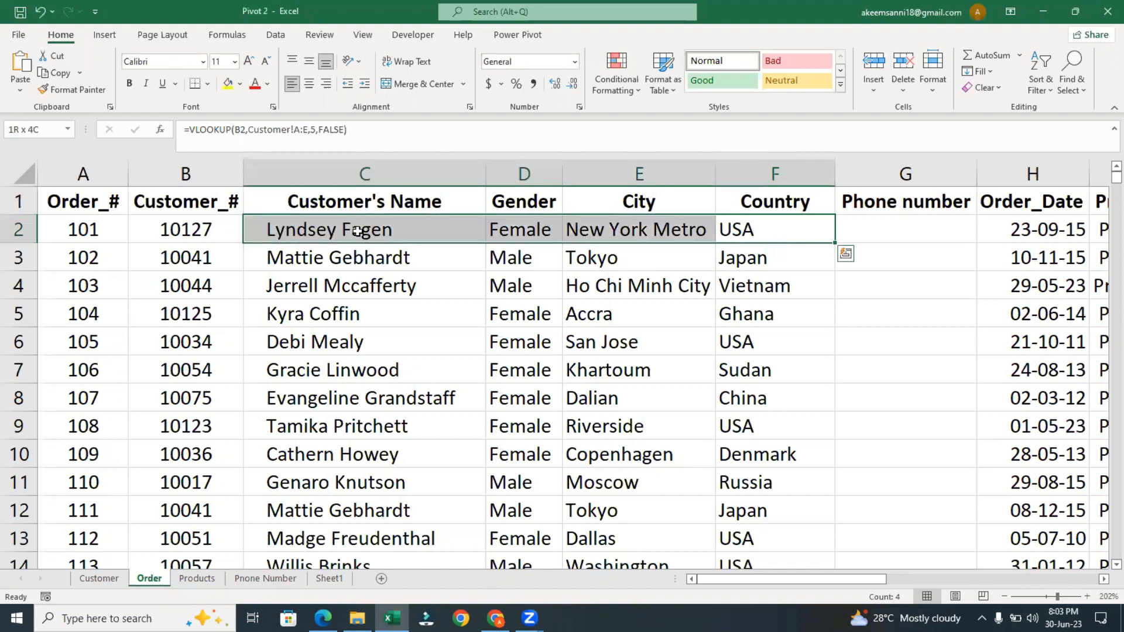
key(ctrl+shift+Down)
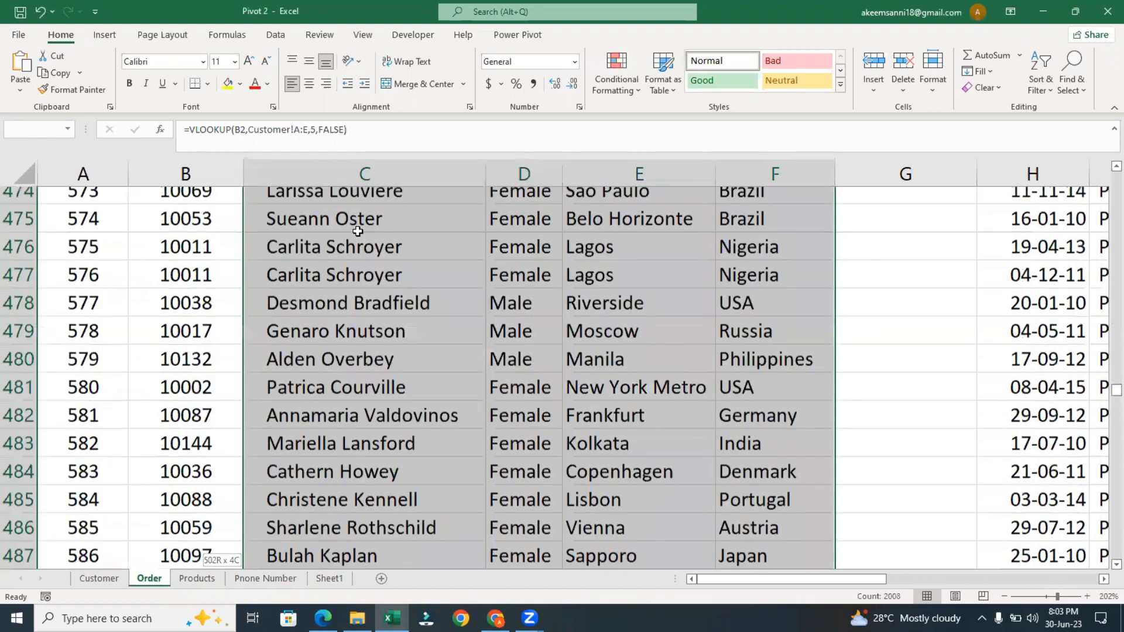
scroll(374, 250, down, 6)
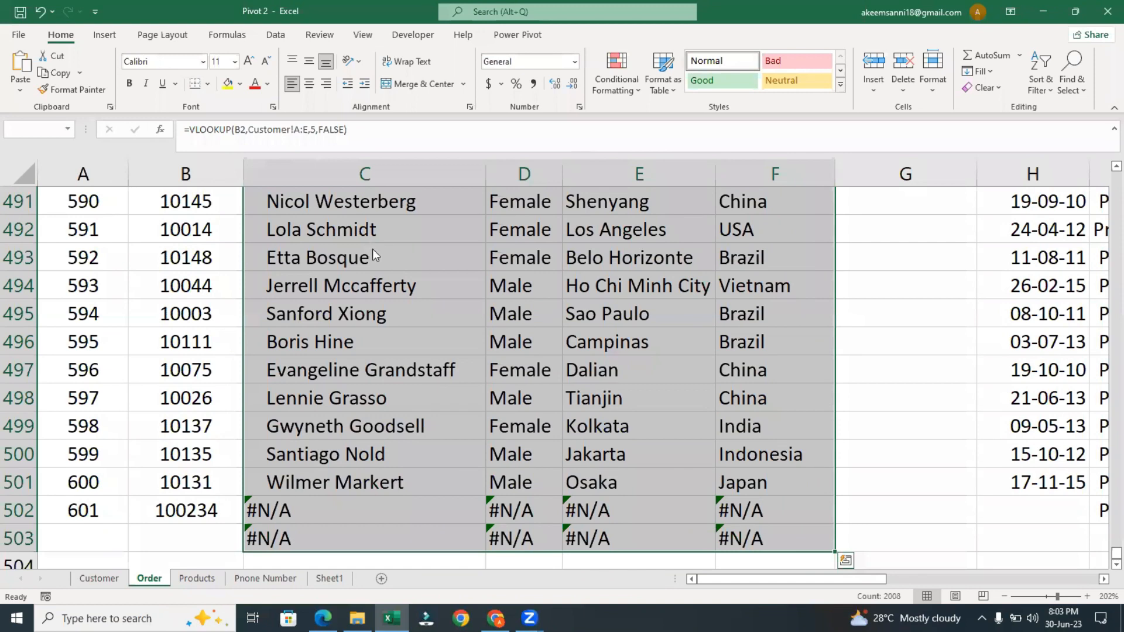
right_click(373, 256)
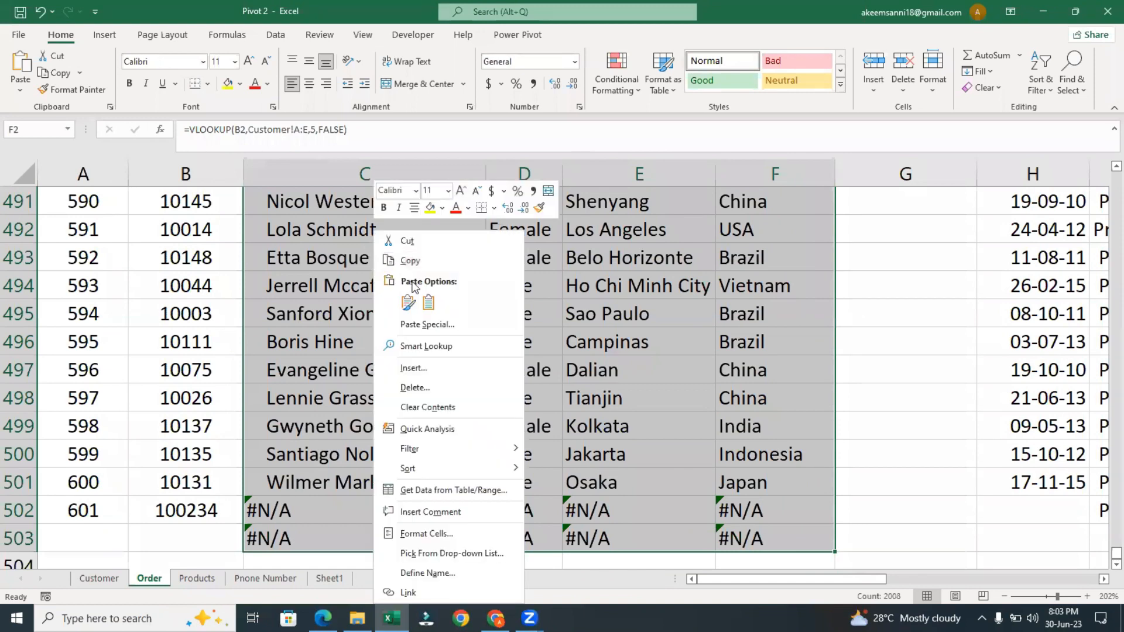
click(425, 407)
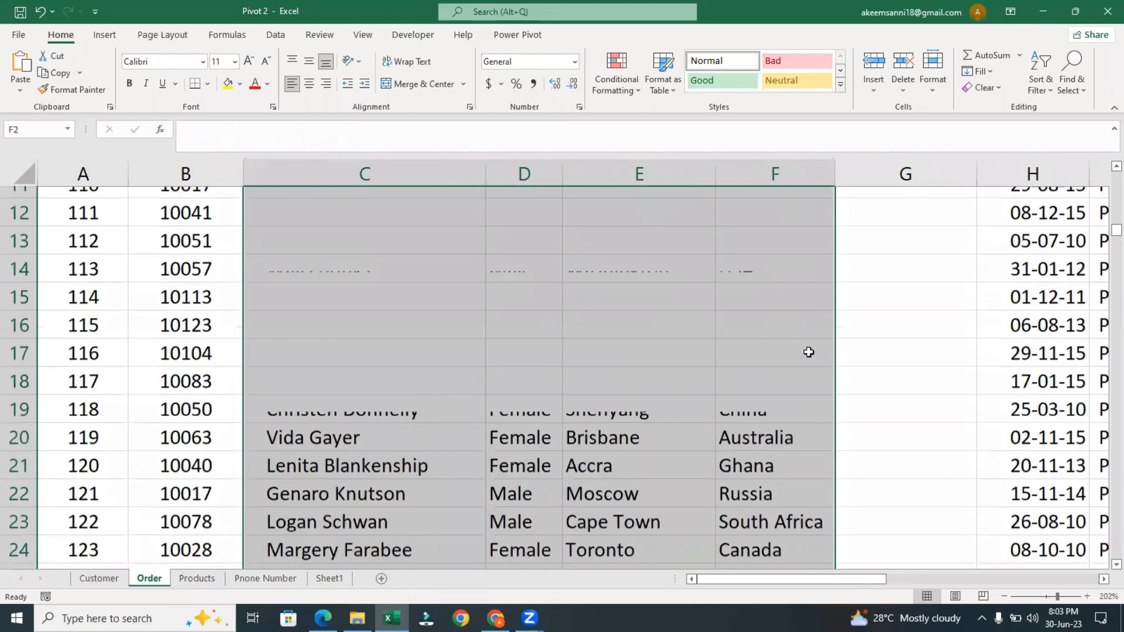
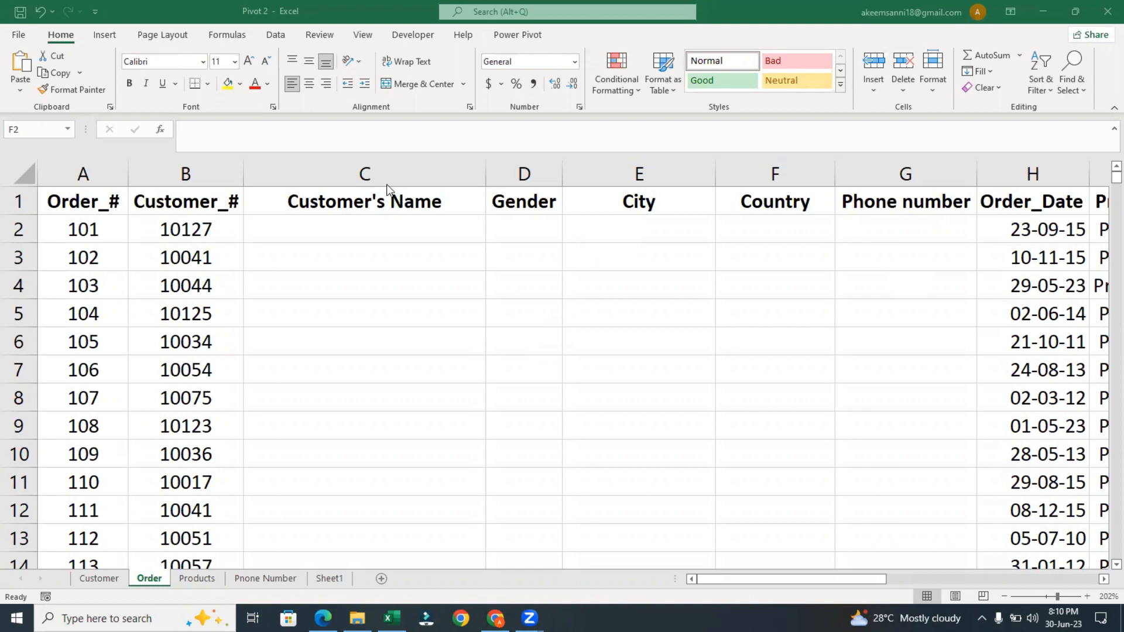
Start an XLOOKUP formula in C2 of the Order sheet, using the customer number in B2 as the lookup value.
click(365, 261)
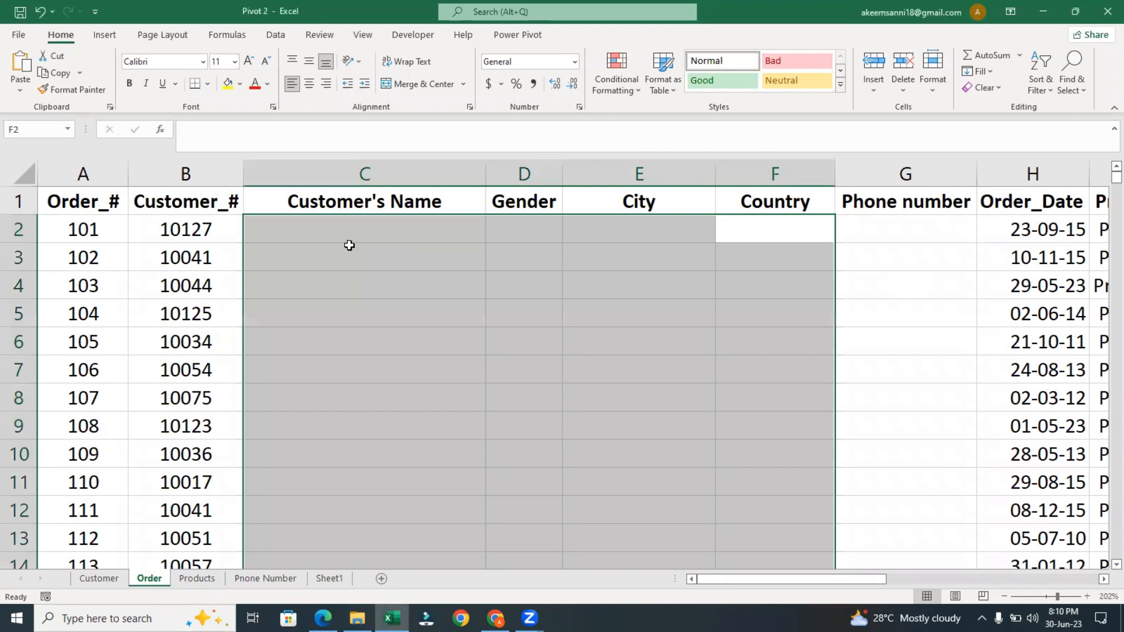
click(342, 237)
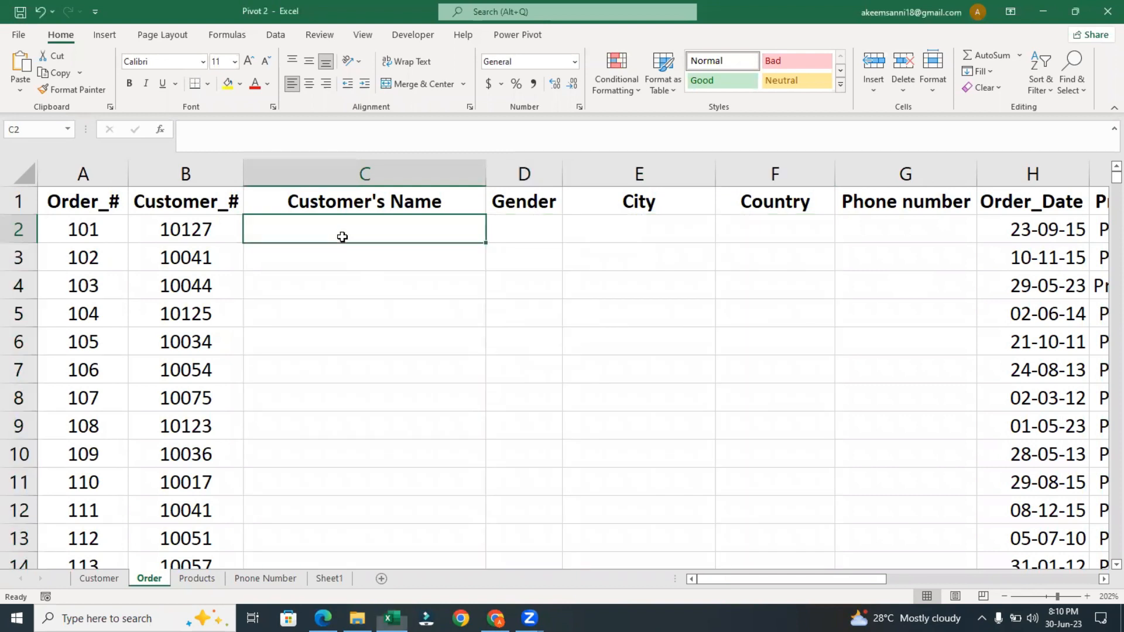
click(309, 228)
text(=)
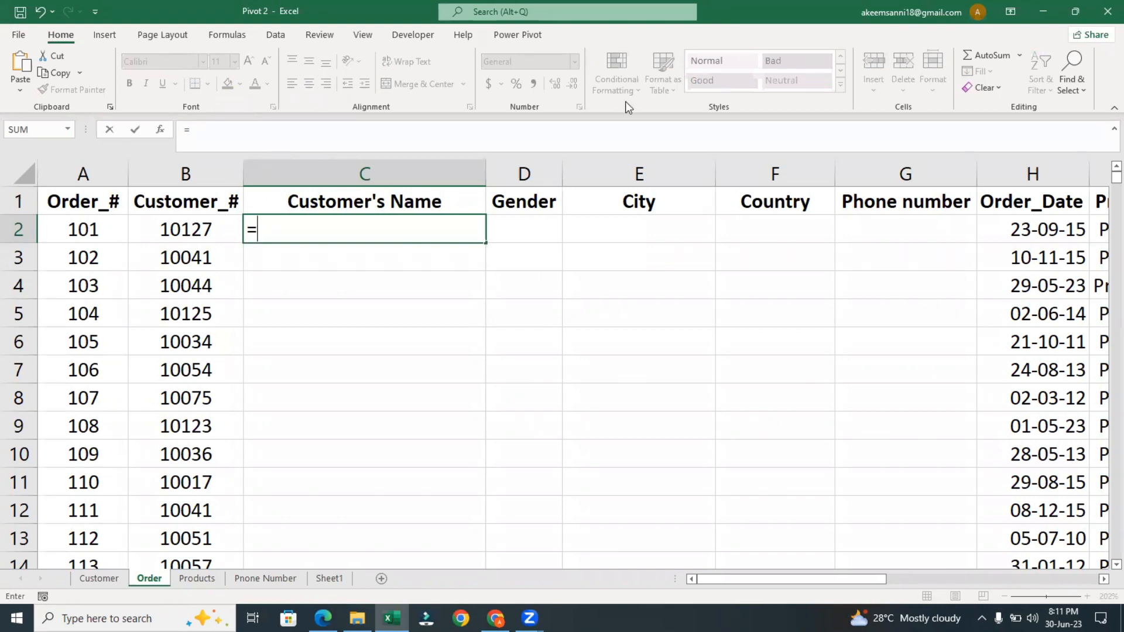
click(421, 222)
text(xloo)
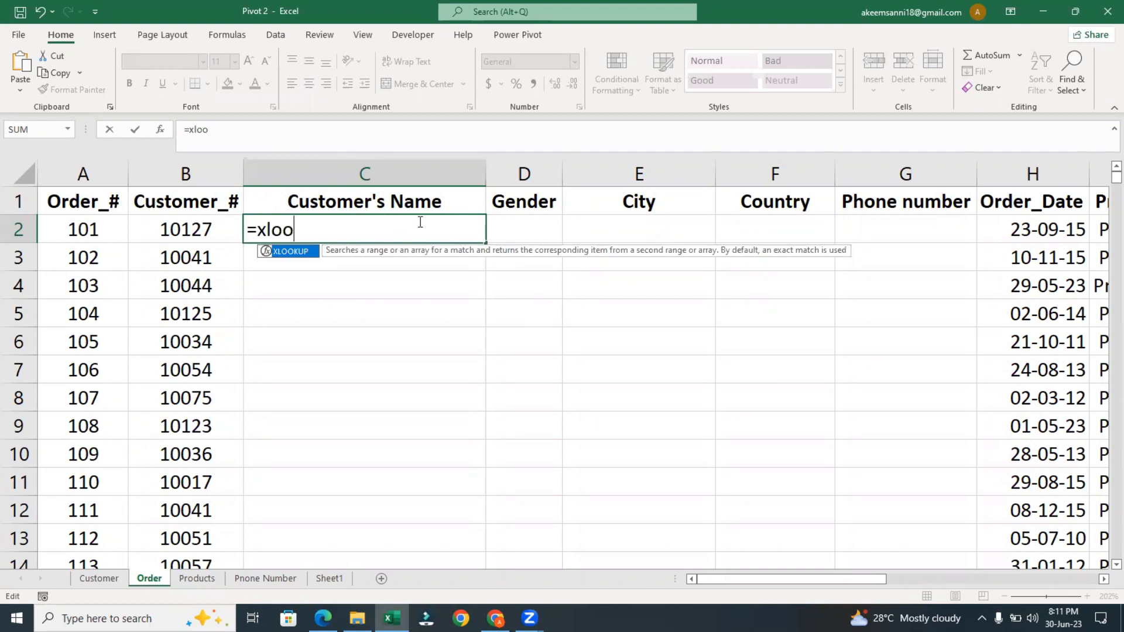
key(Tab)
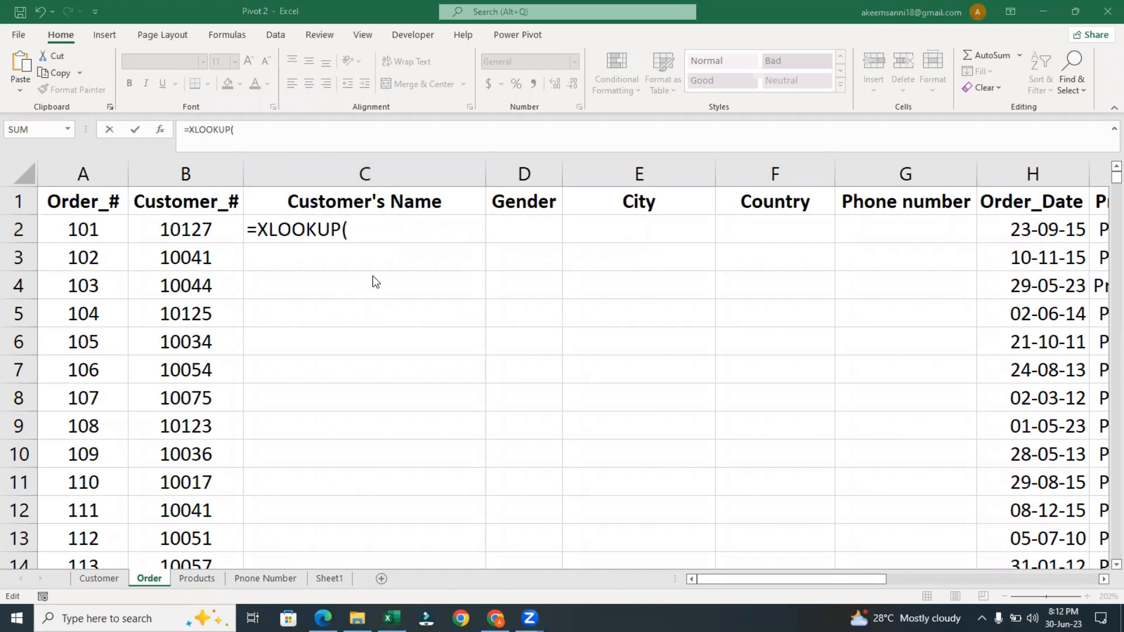
click(381, 235)
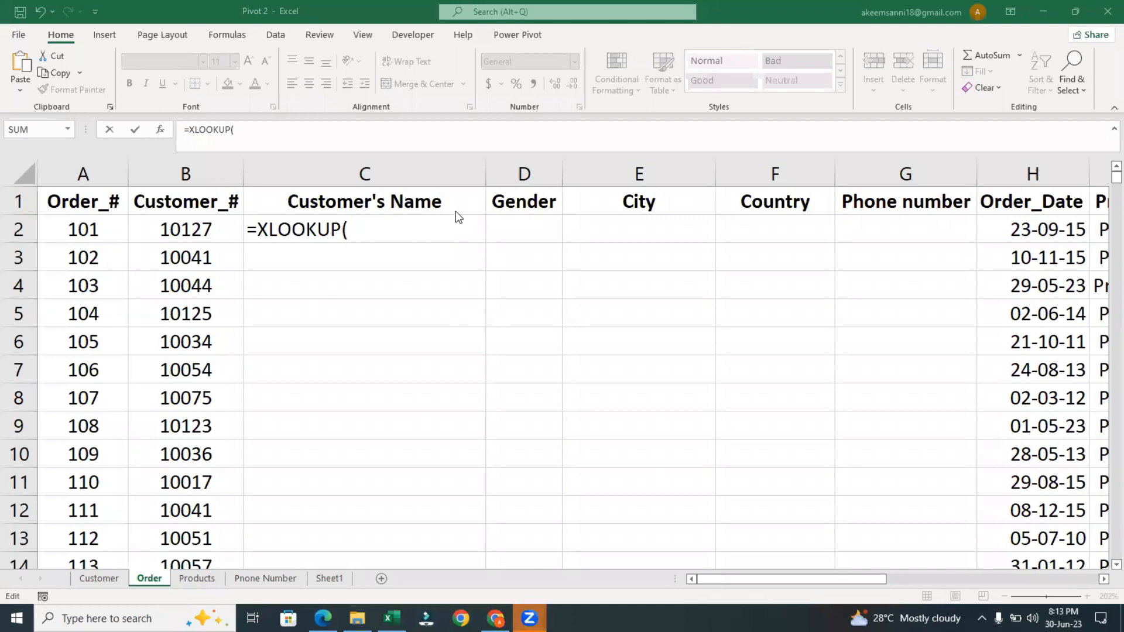
click(443, 229)
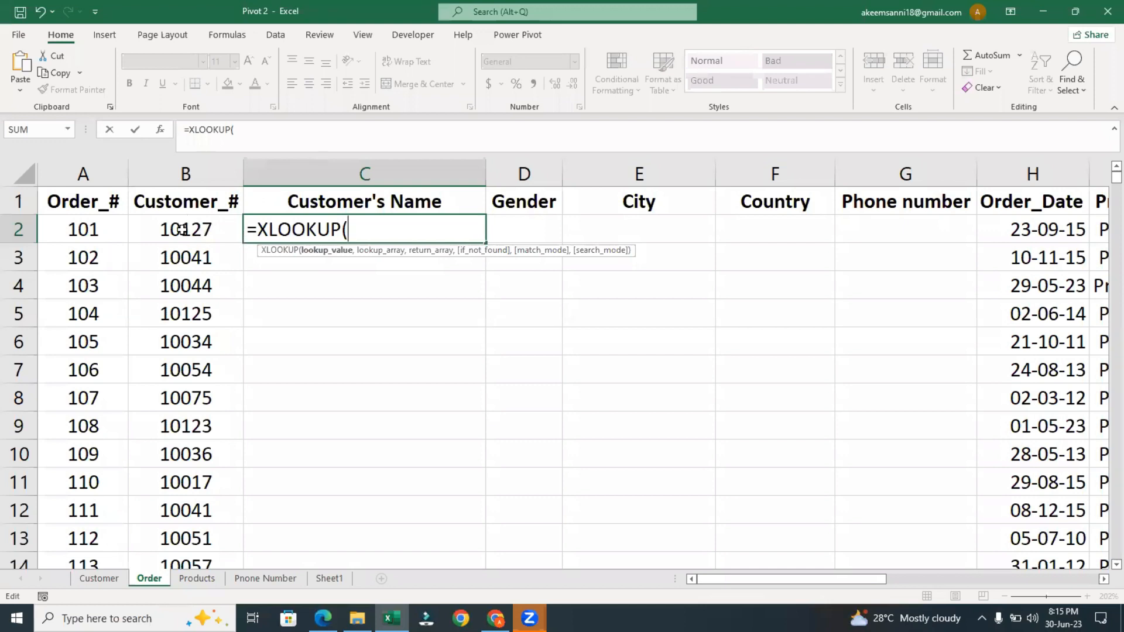
click(189, 232)
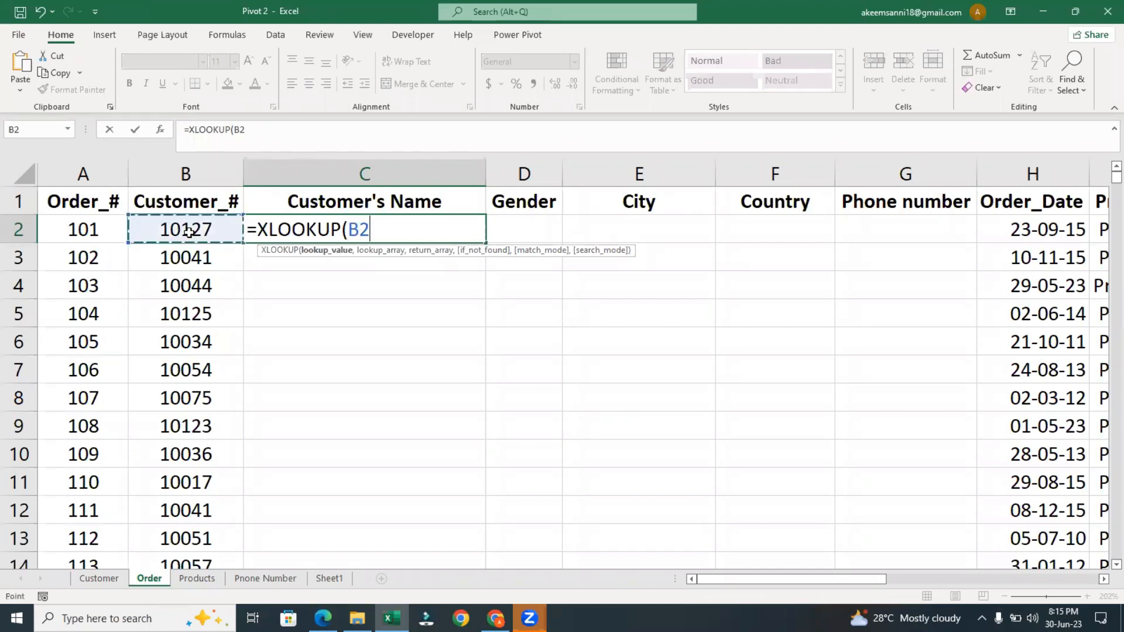
text(,)
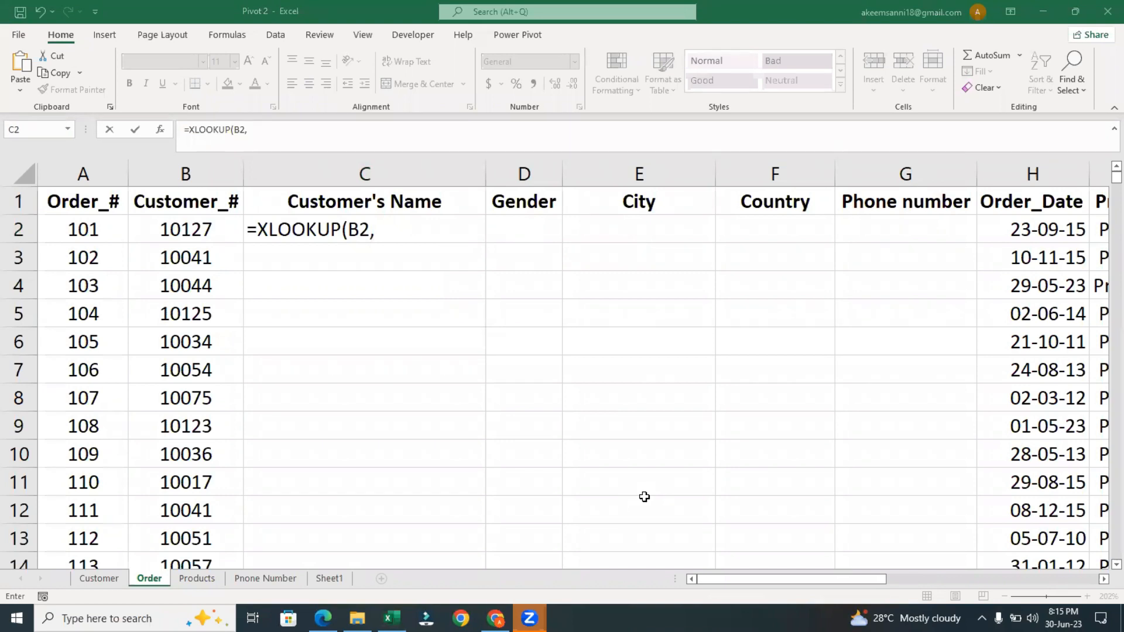
click(440, 232)
click(431, 222)
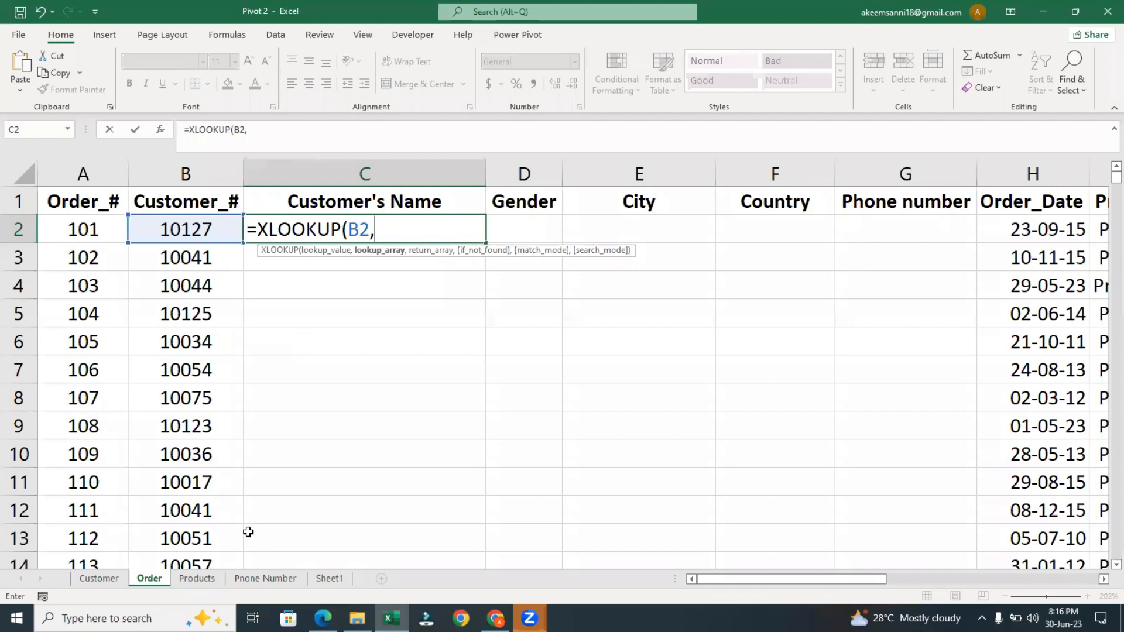
Complete the C2 formula with Customer!A:A as lookup array and Customer!B:B as return array, and fill it down the Customer's Name column.
click(99, 578)
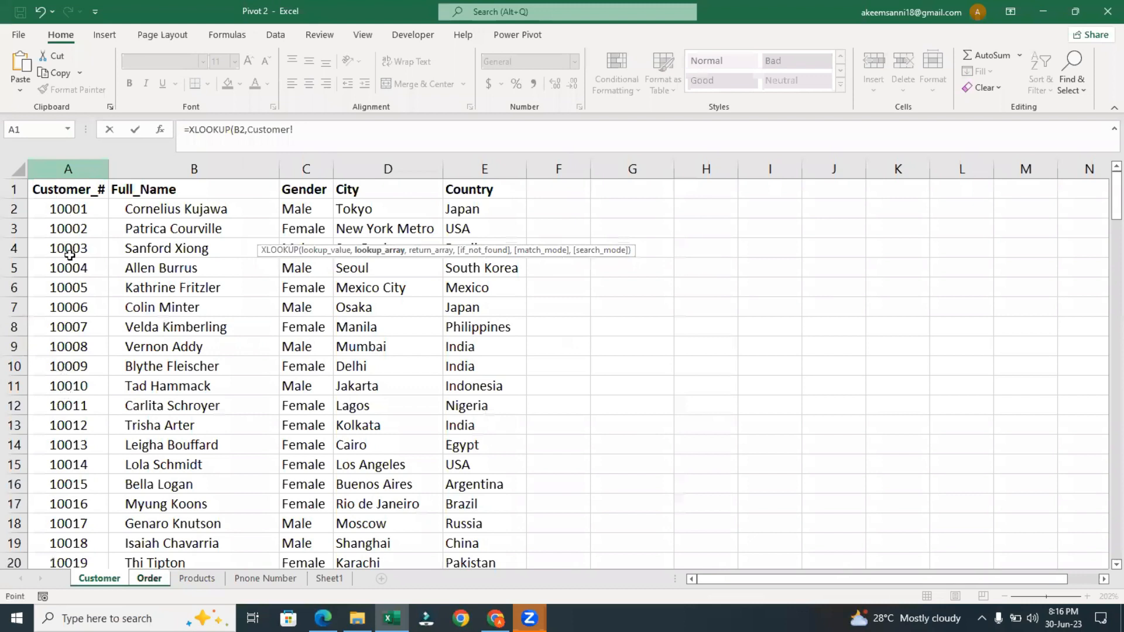
key(ctrl+space)
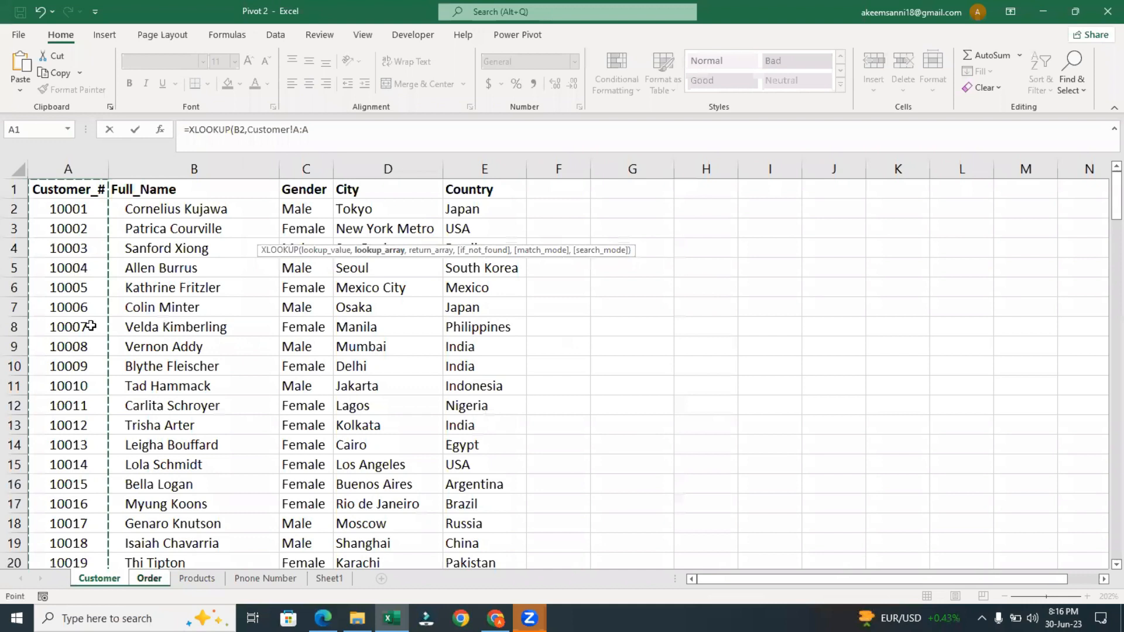
text(,)
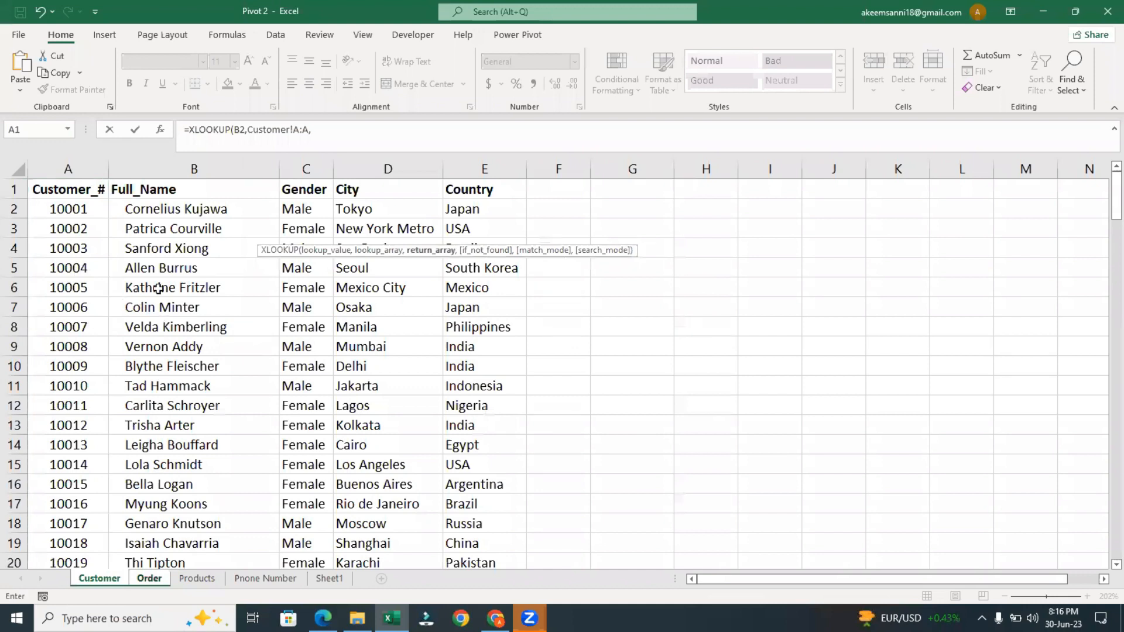
click(223, 172)
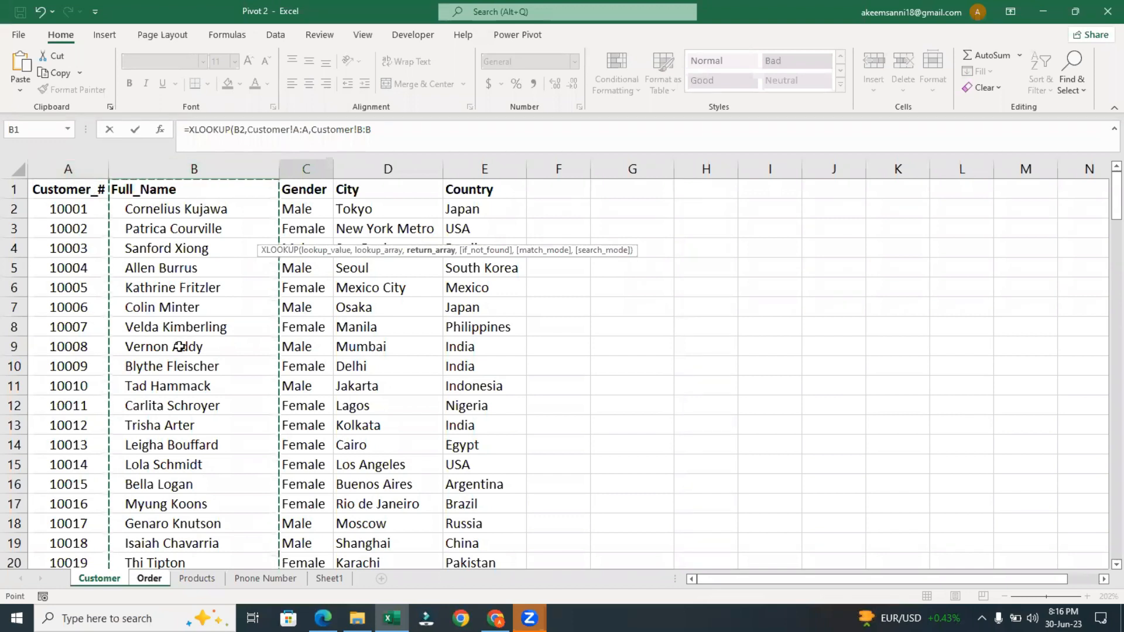
text())
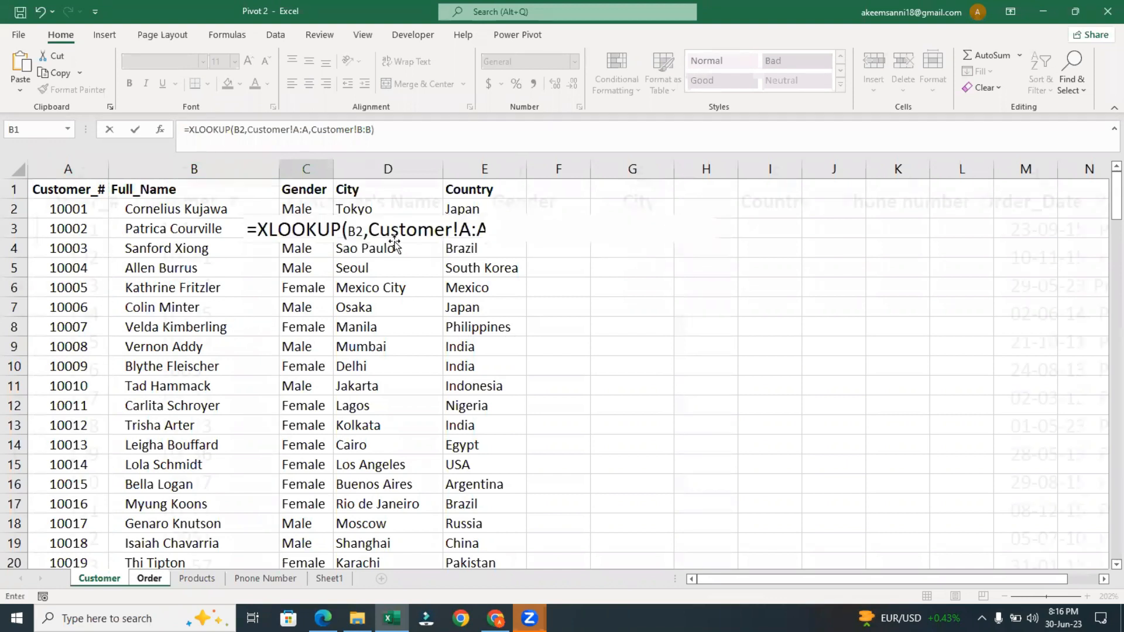
key(Return)
click(482, 240)
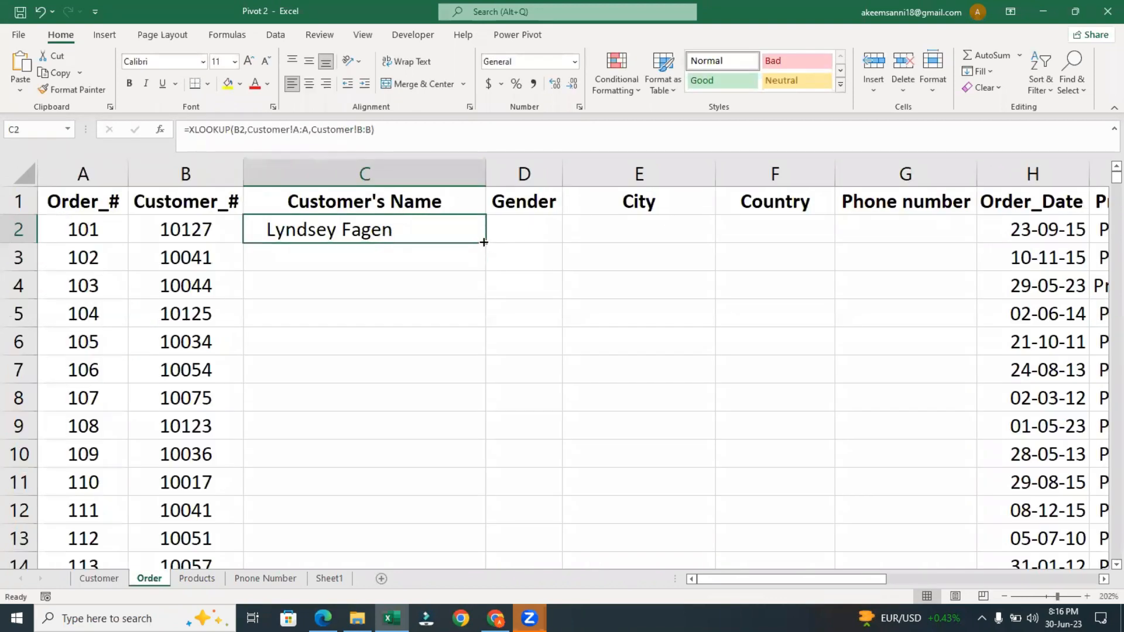
double_click(484, 243)
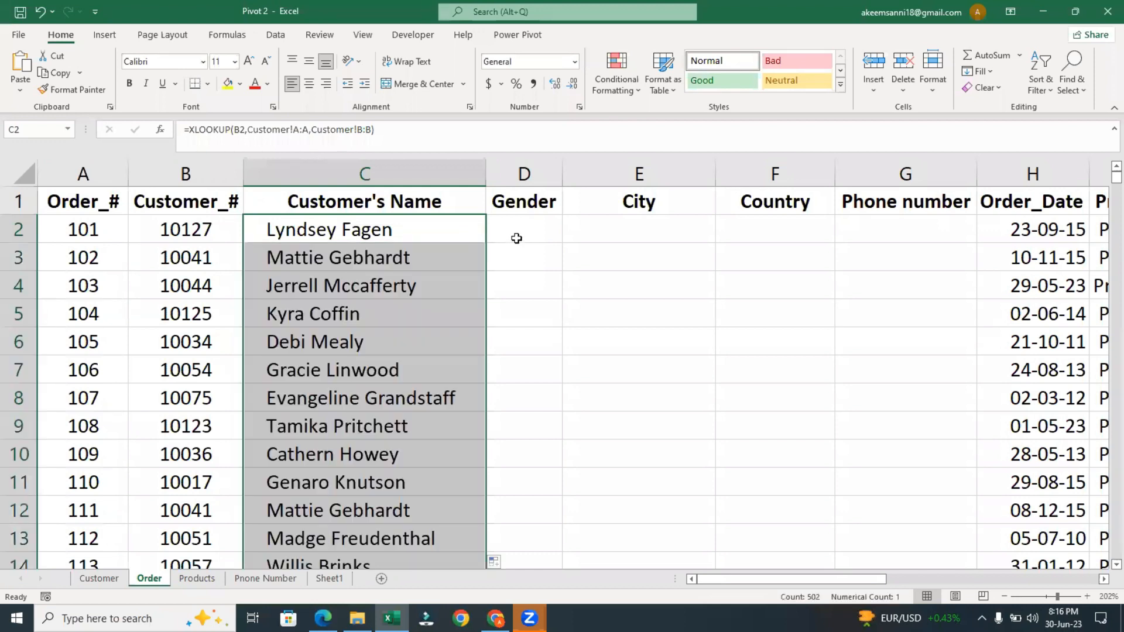
Start an XLOOKUP formula in D2 of the Order sheet, using the customer number in B2 as the lookup value.
click(516, 237)
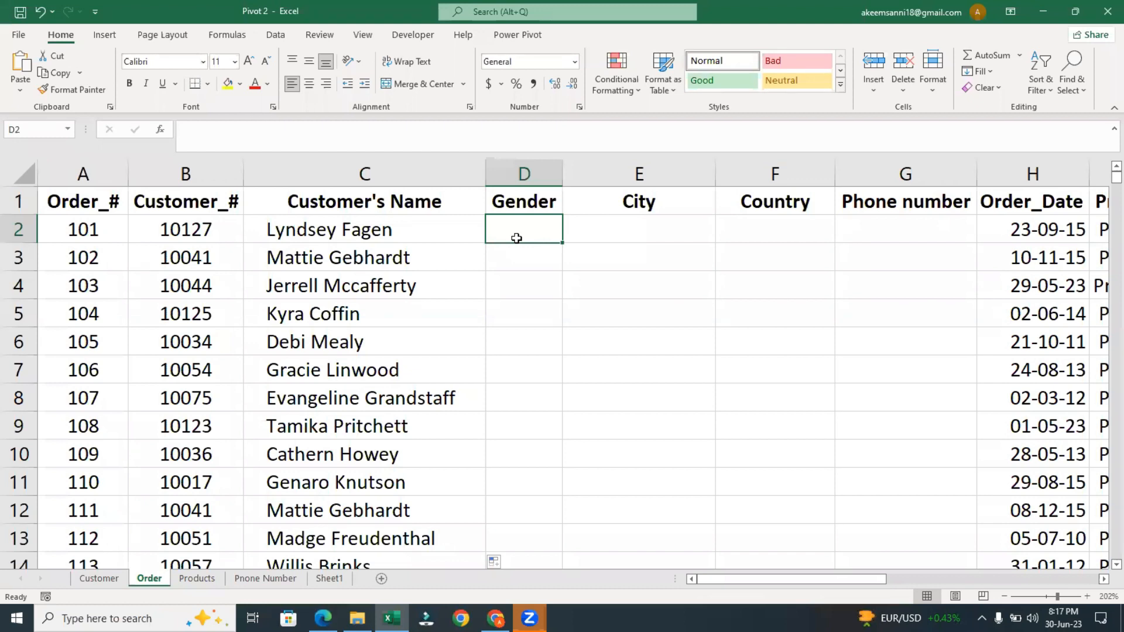
text(=)
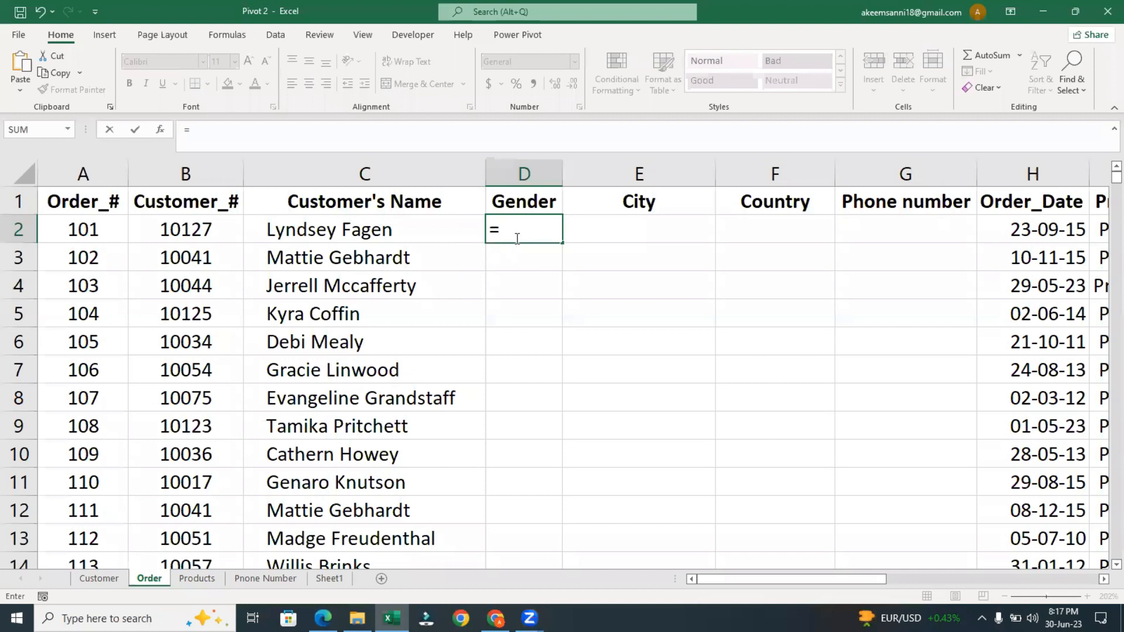
click(203, 231)
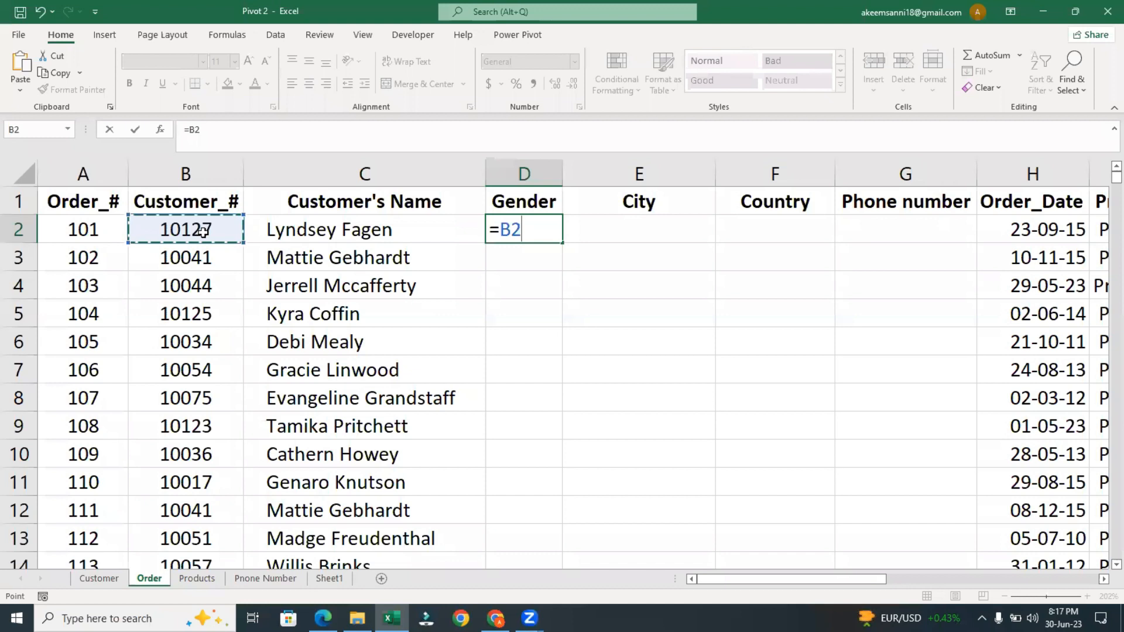
key(BackSpace)
key(BackSpace)
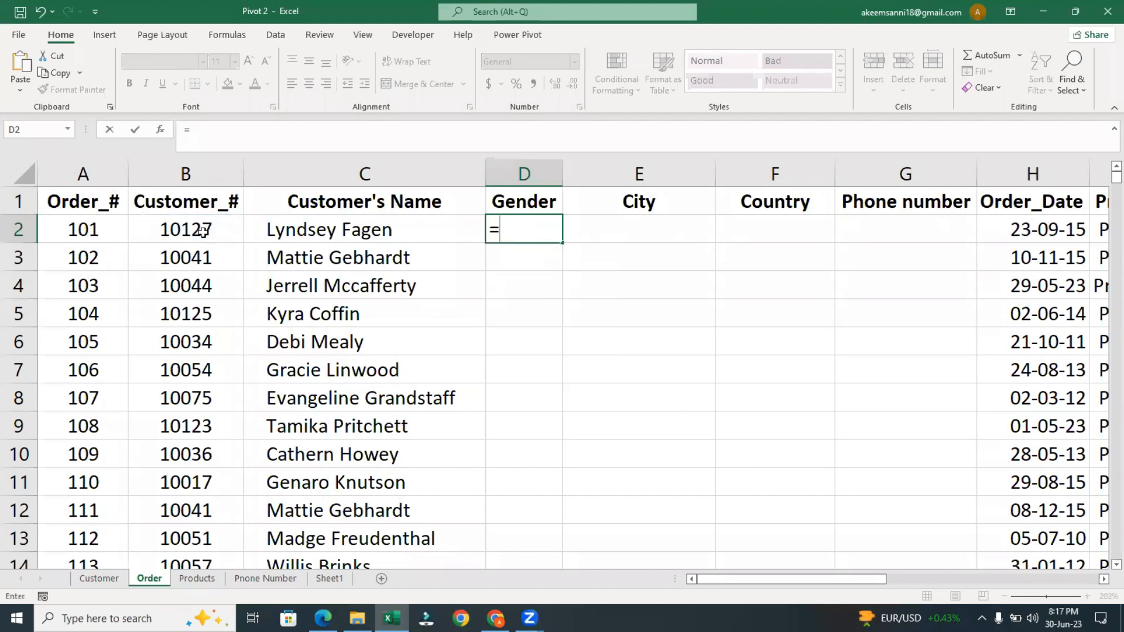
text(xl)
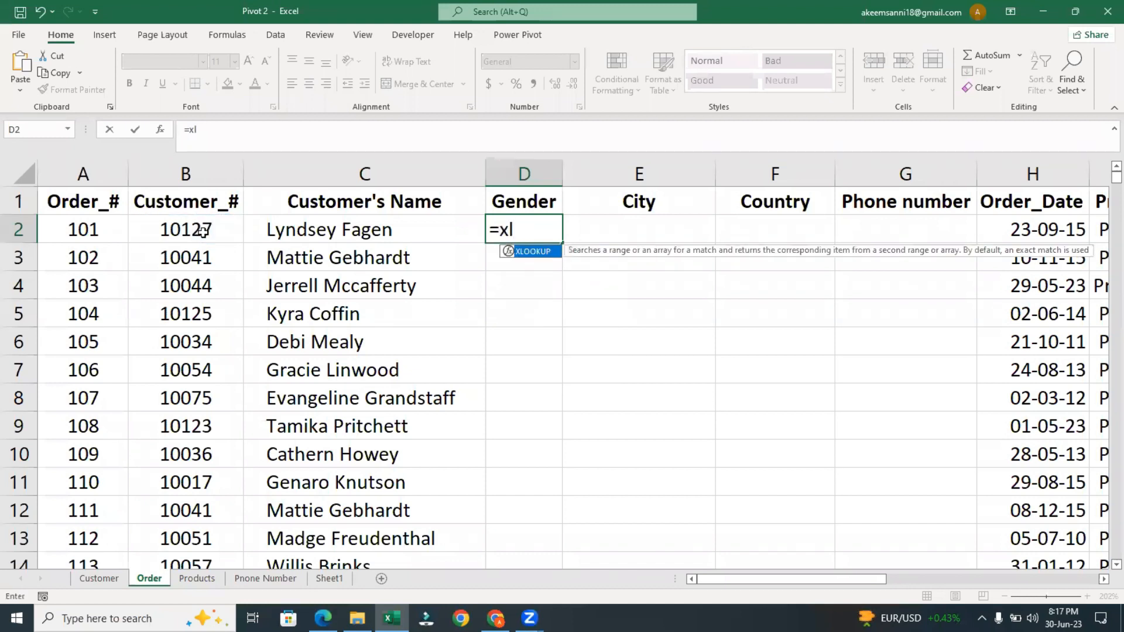
key(Tab)
click(192, 232)
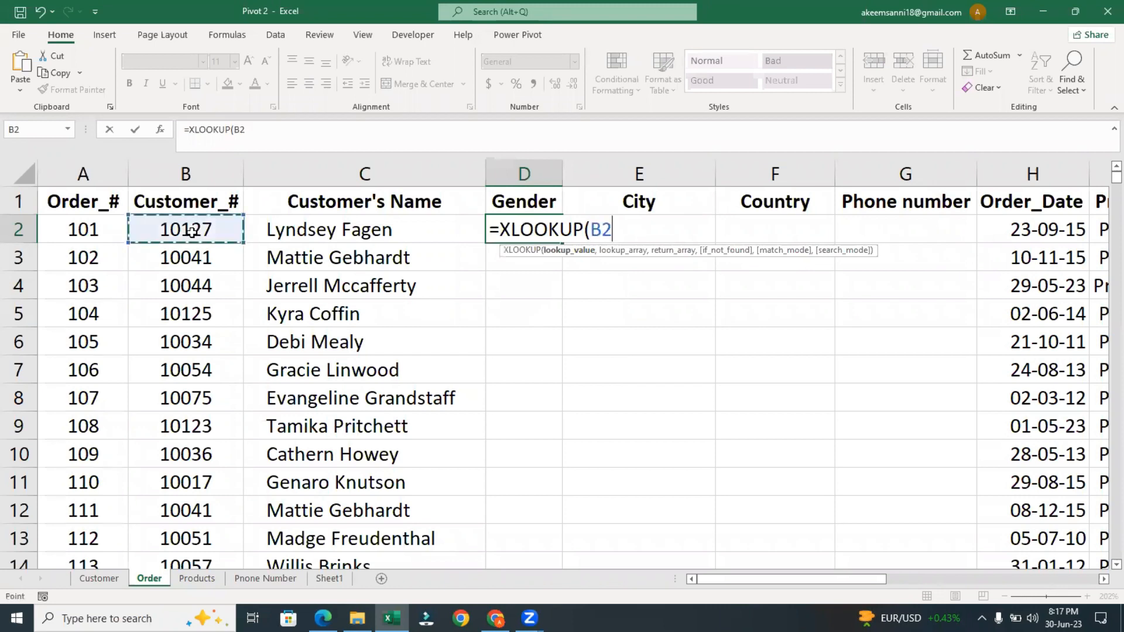
text(,)
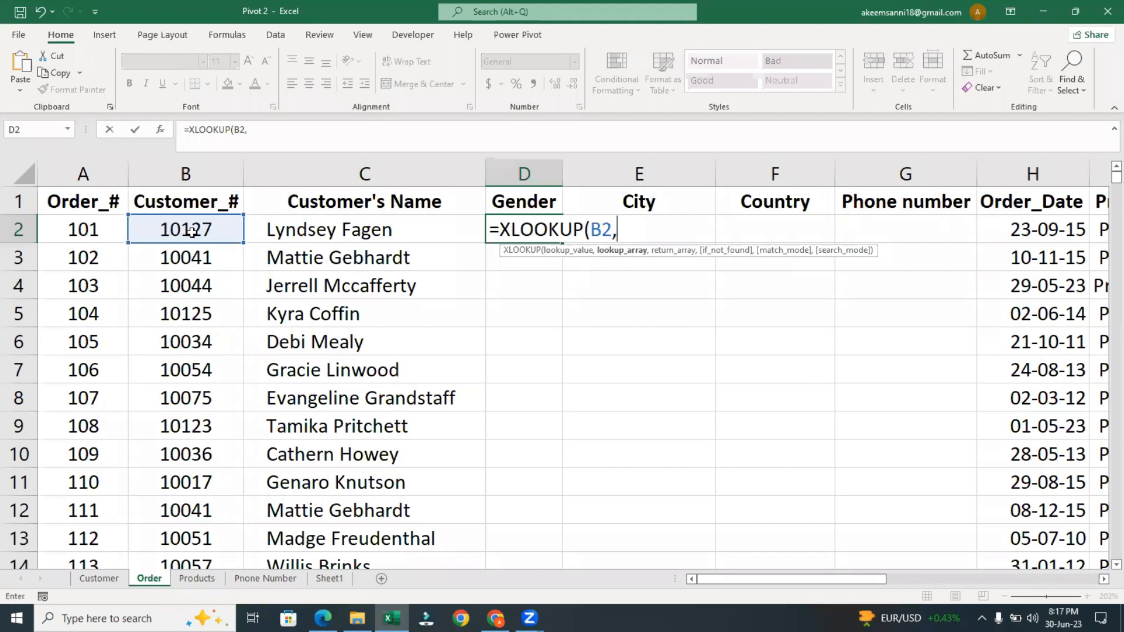
Complete the D2 formula with Customer!A:A as lookup array and Customer!C:C as return array, and fill it down the Gender column.
click(101, 580)
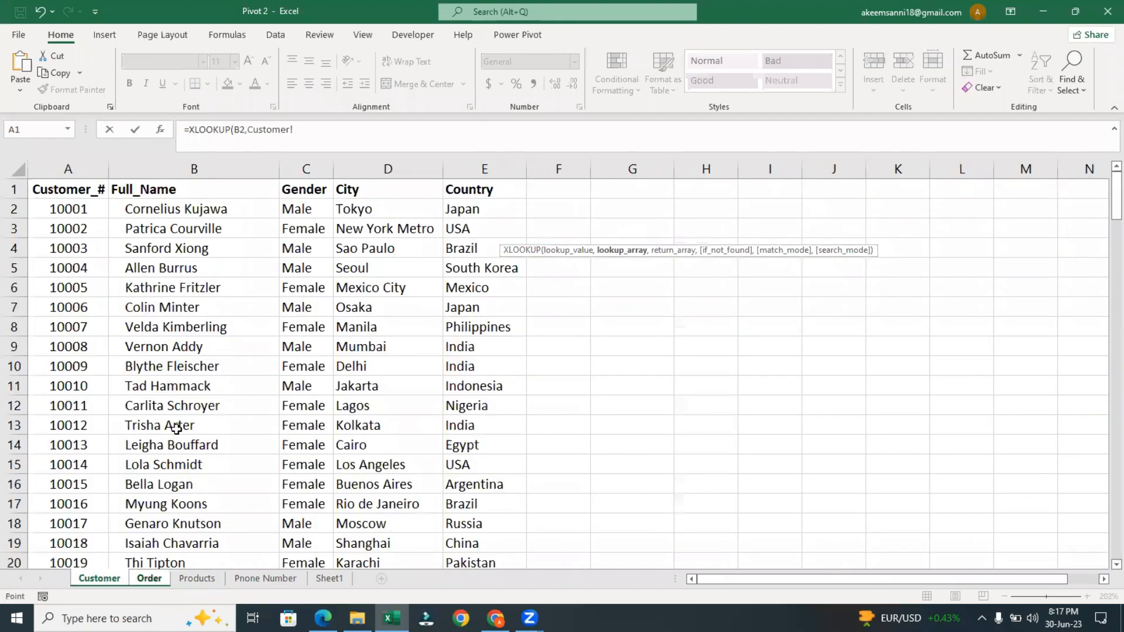
click(92, 156)
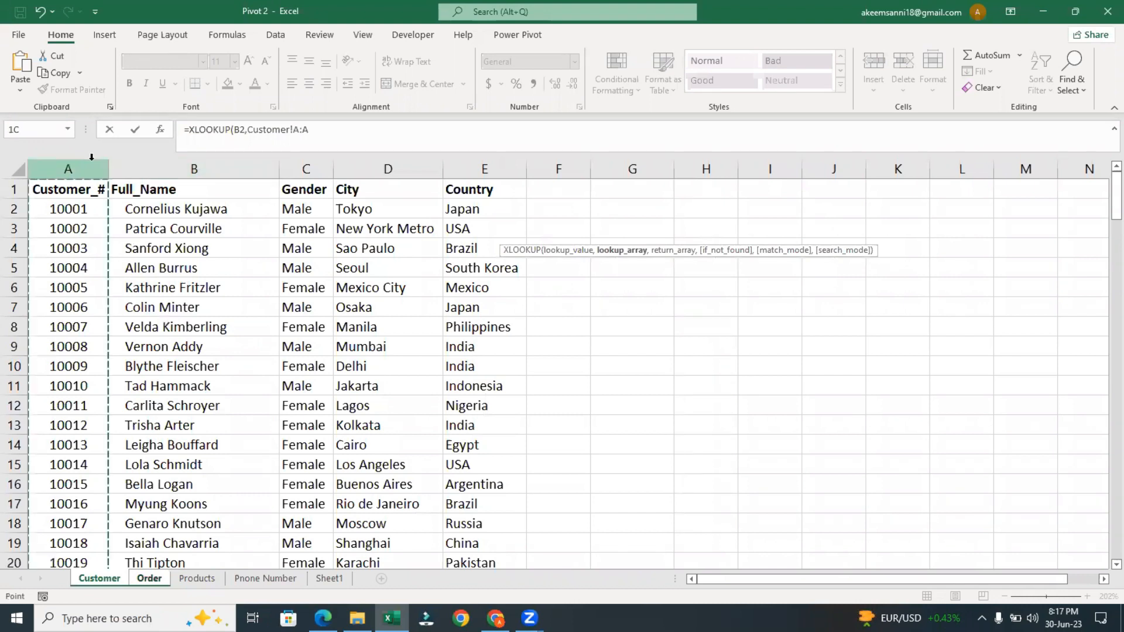
text(,)
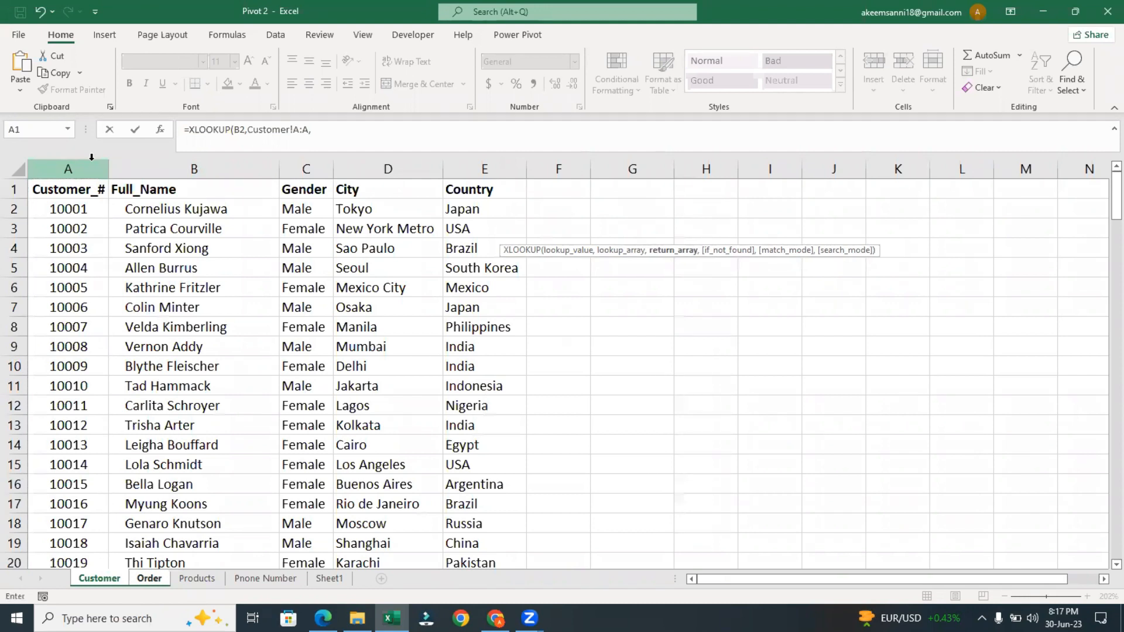
click(316, 172)
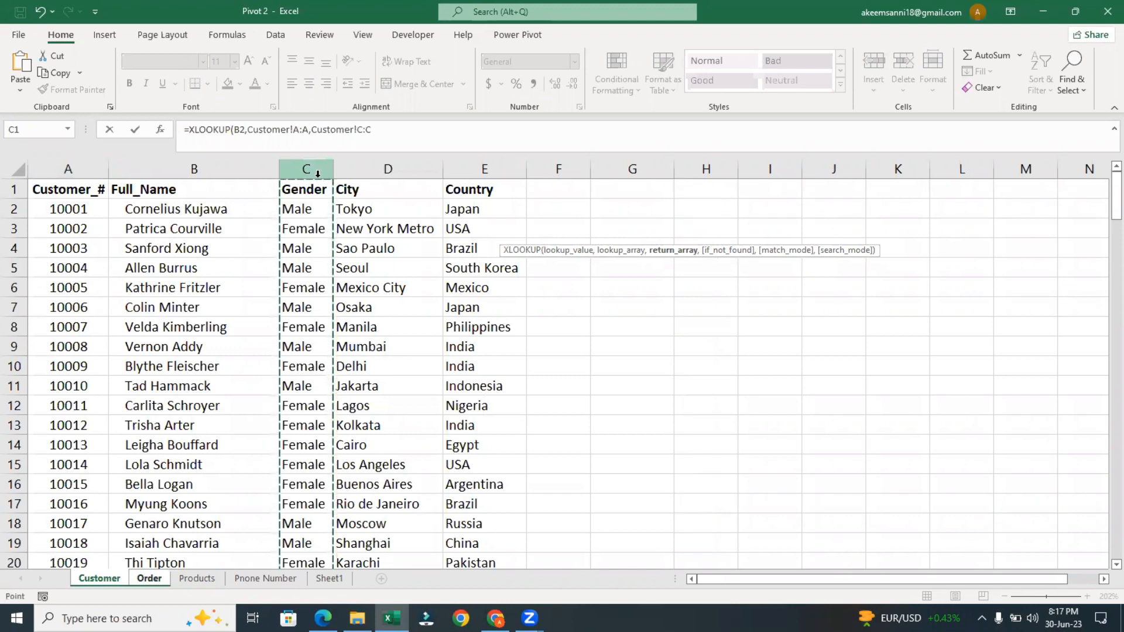
key(Return)
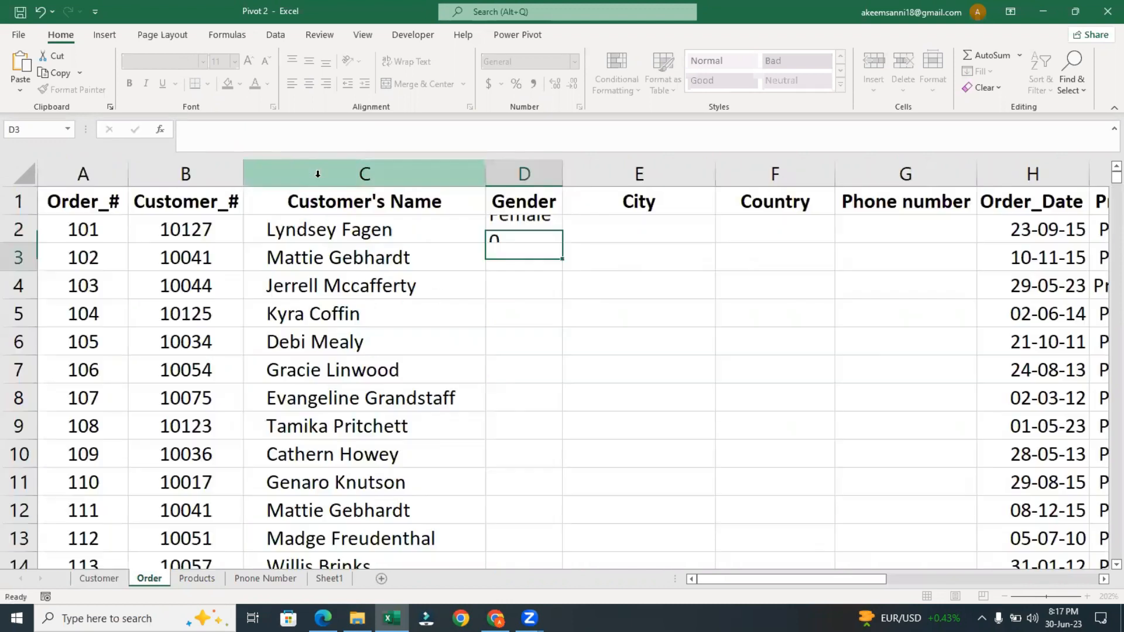
click(507, 229)
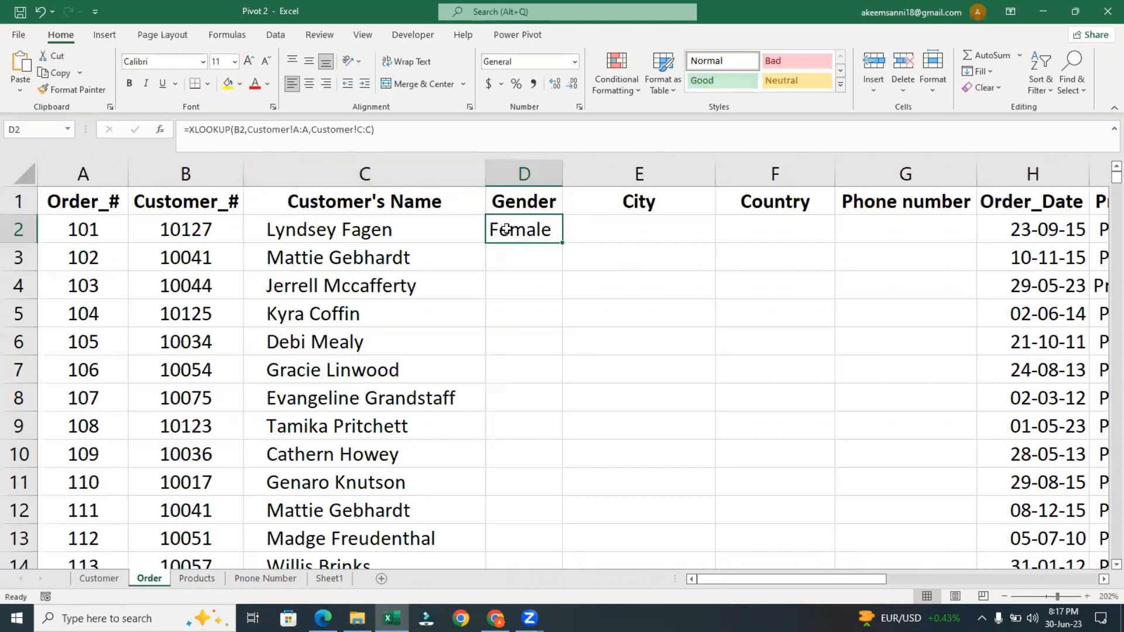
double_click(560, 241)
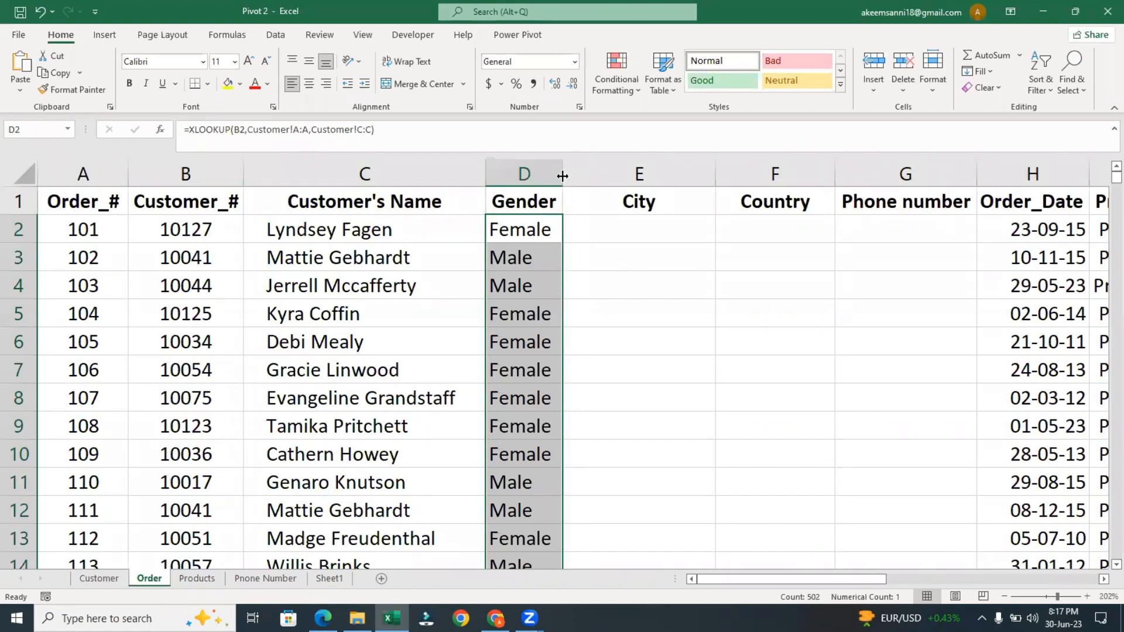
Start an XLOOKUP formula in E2 of the Order sheet, using the customer number in B2 as the lookup value.
click(599, 230)
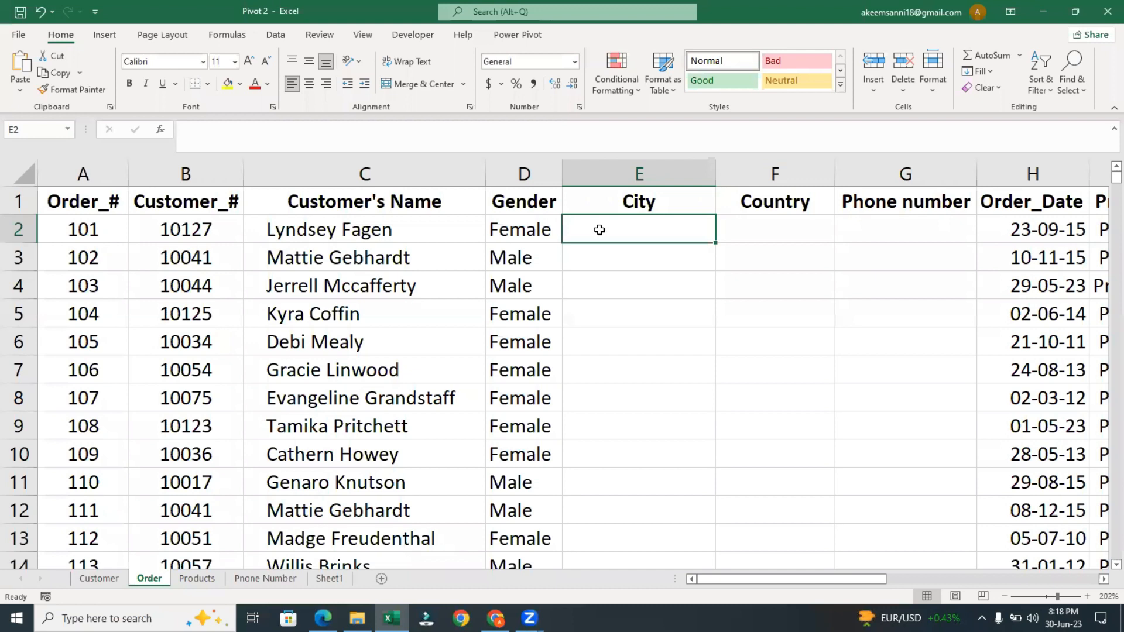
click(1069, 596)
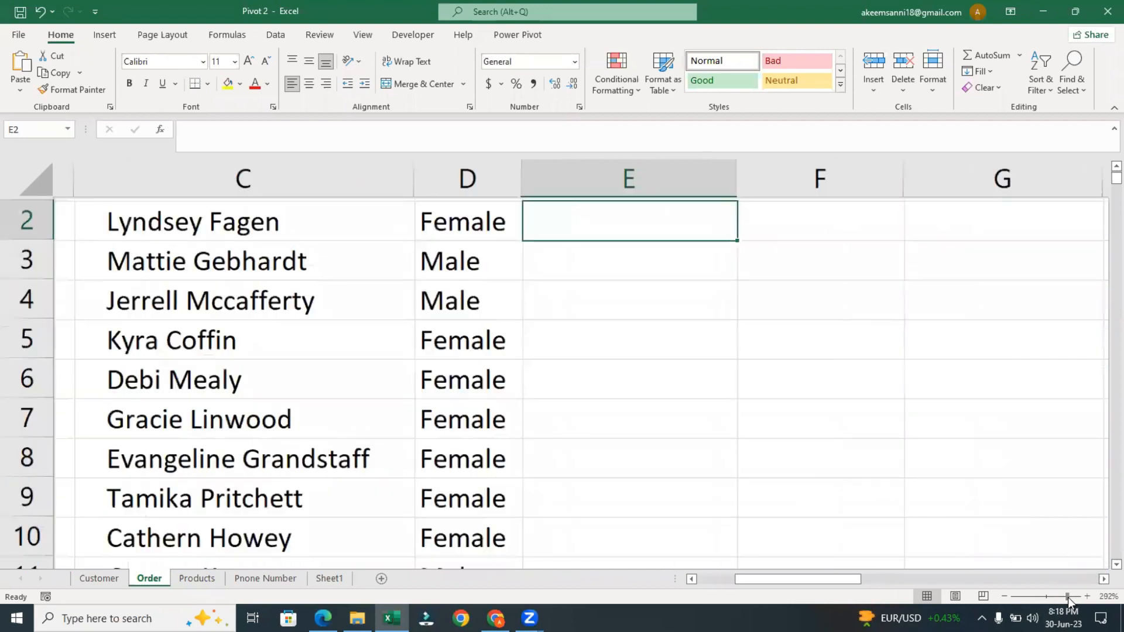
drag(1114, 178, 1104, 147)
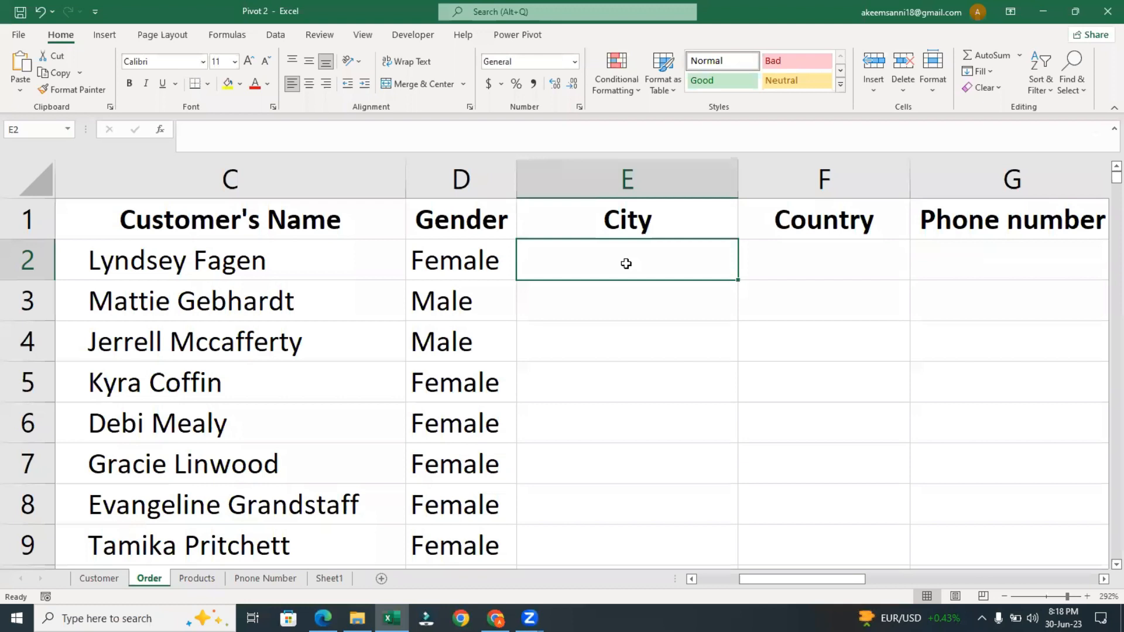
text(=)
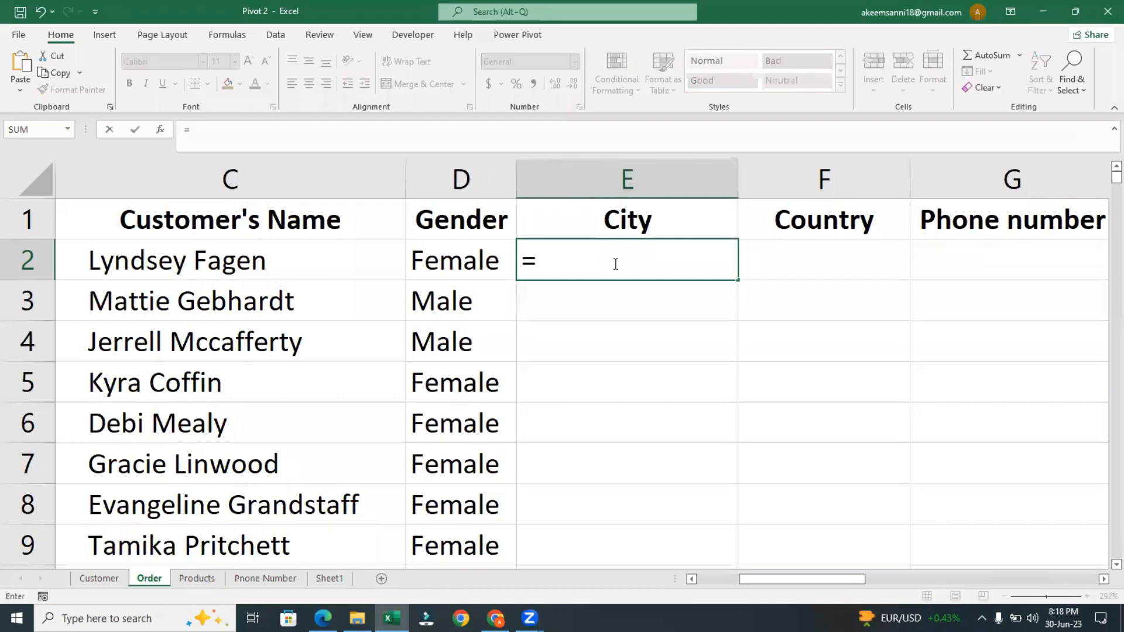
text(xl)
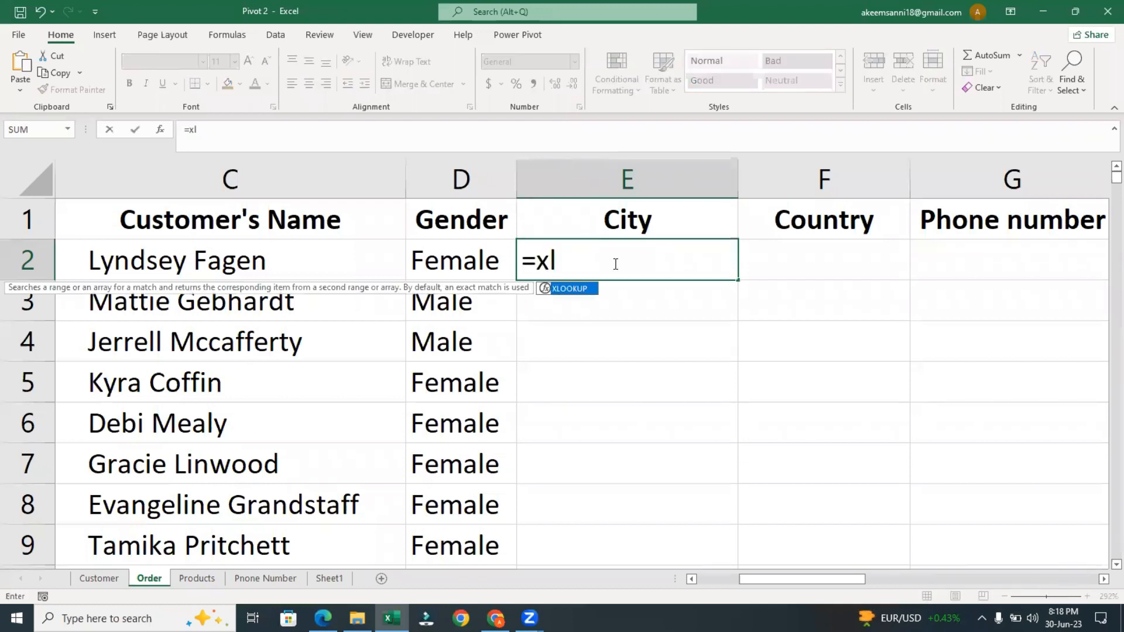
key(Tab)
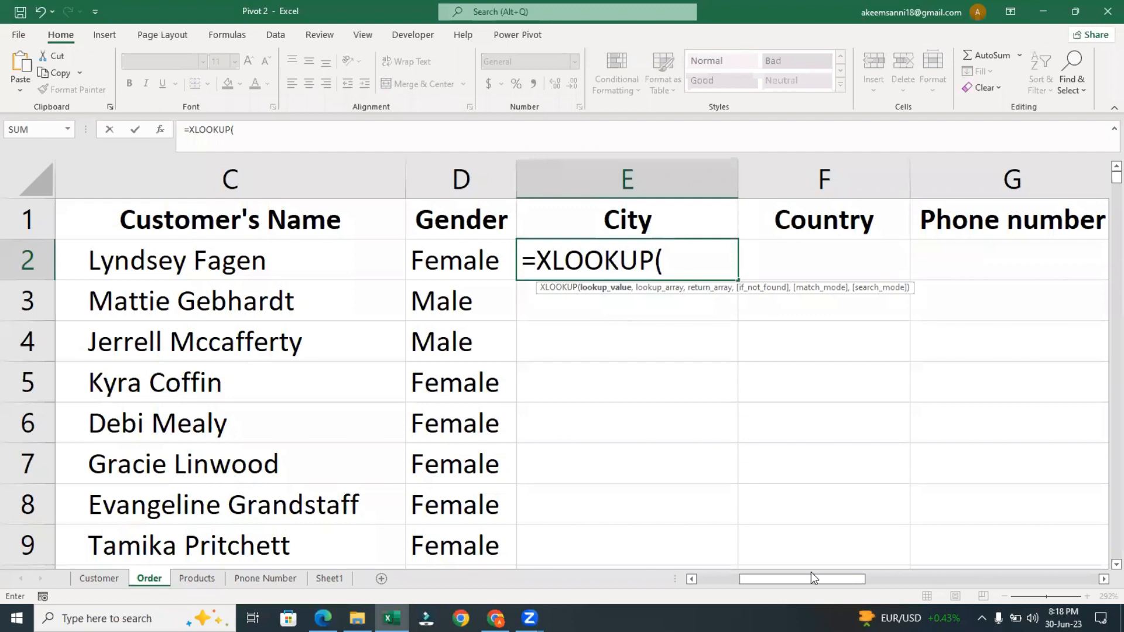
drag(803, 582, 767, 581)
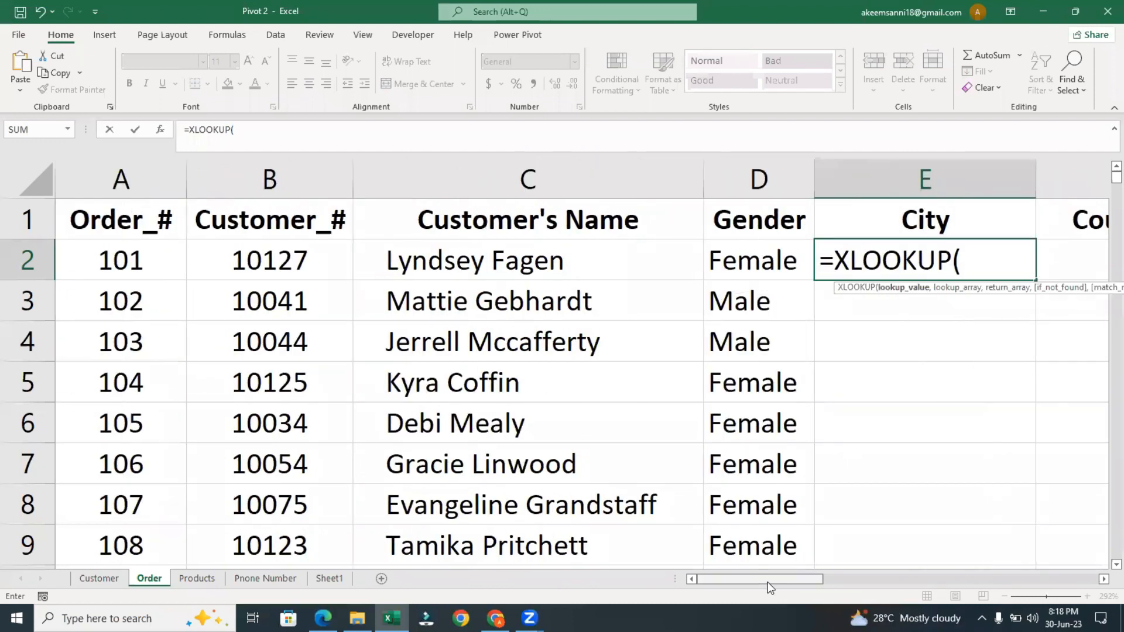
click(276, 265)
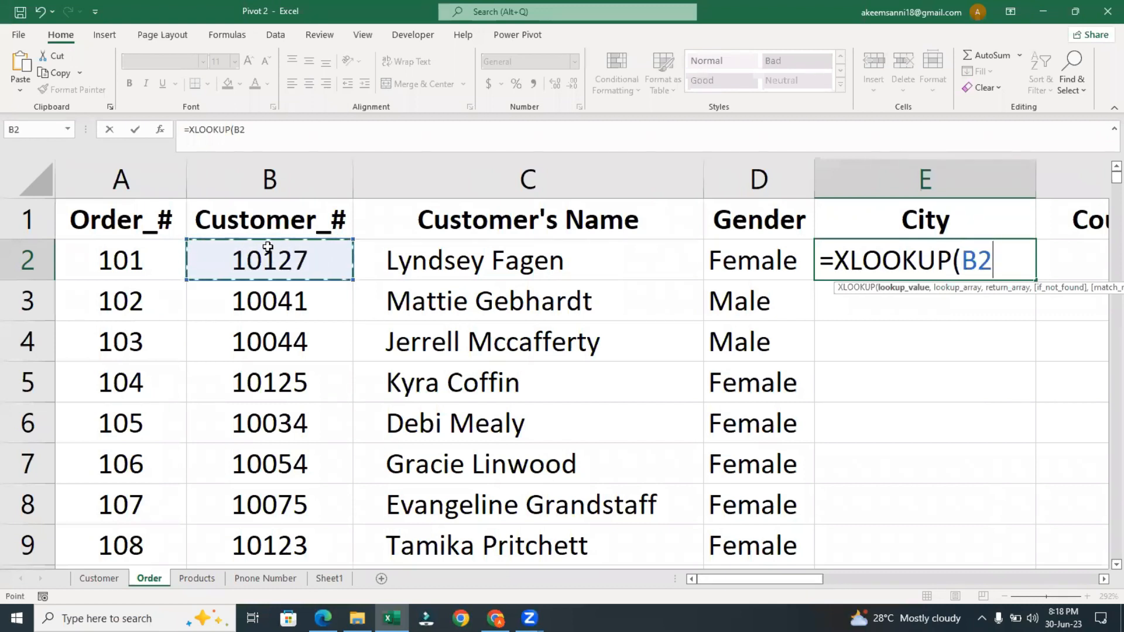
text(,)
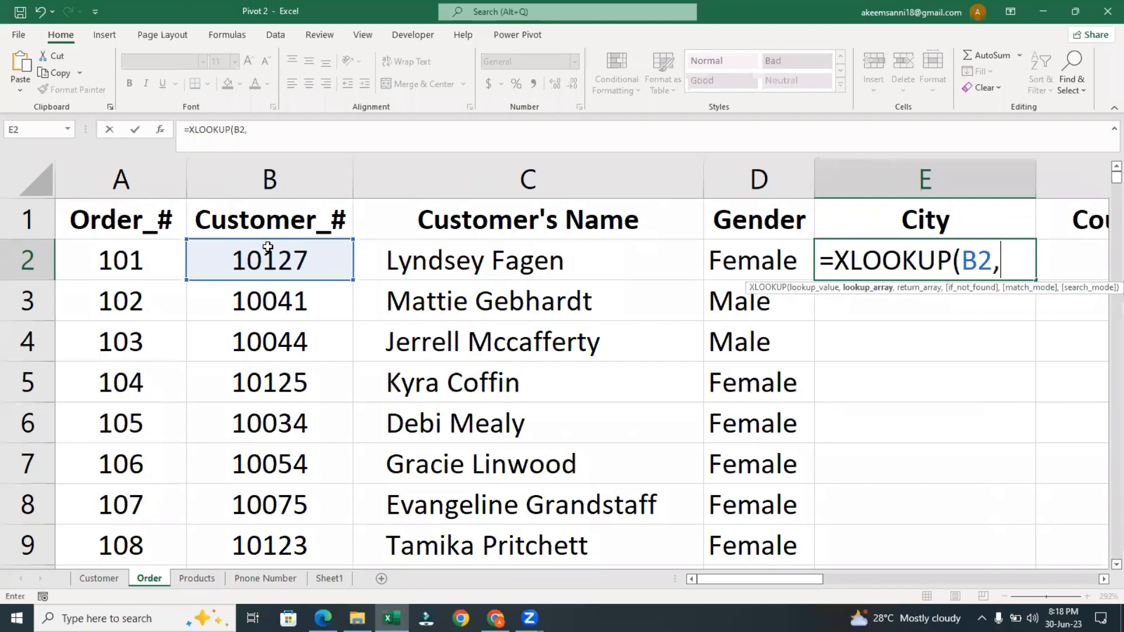
Complete the E2 formula with Customer!A:A as lookup array and Customer!D:D as return array, and fill it down the City column.
click(99, 579)
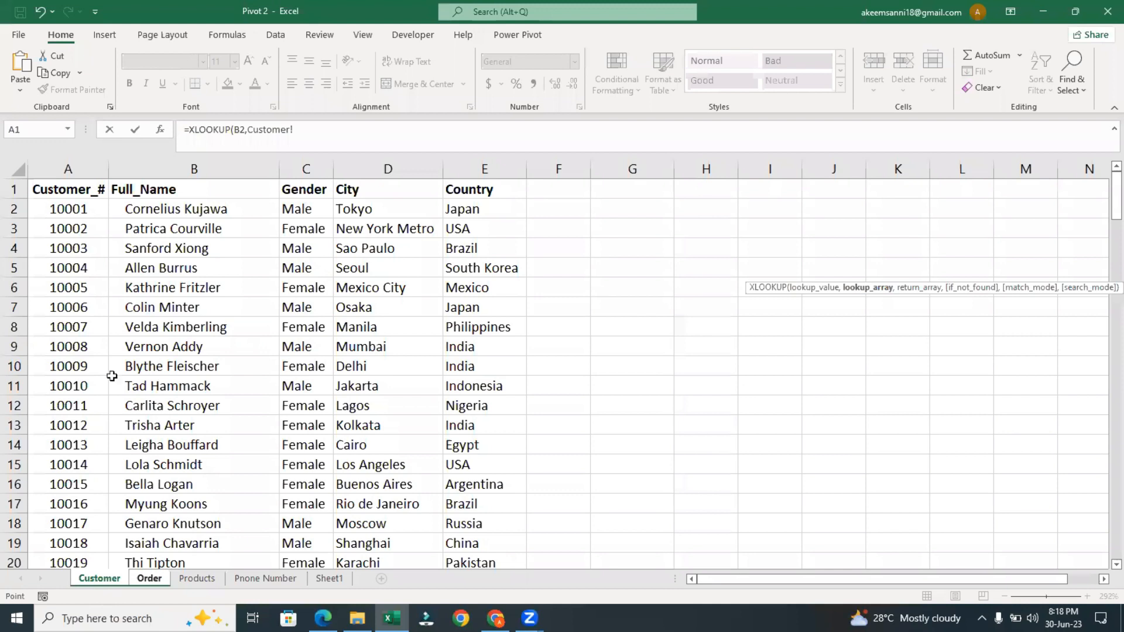
click(79, 163)
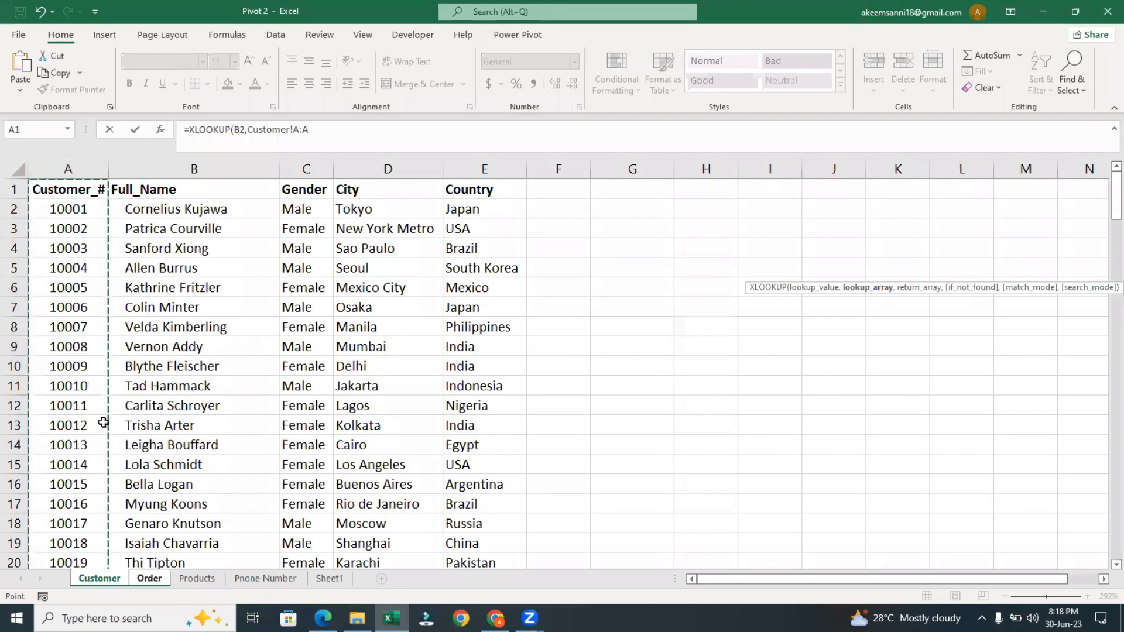
text(,)
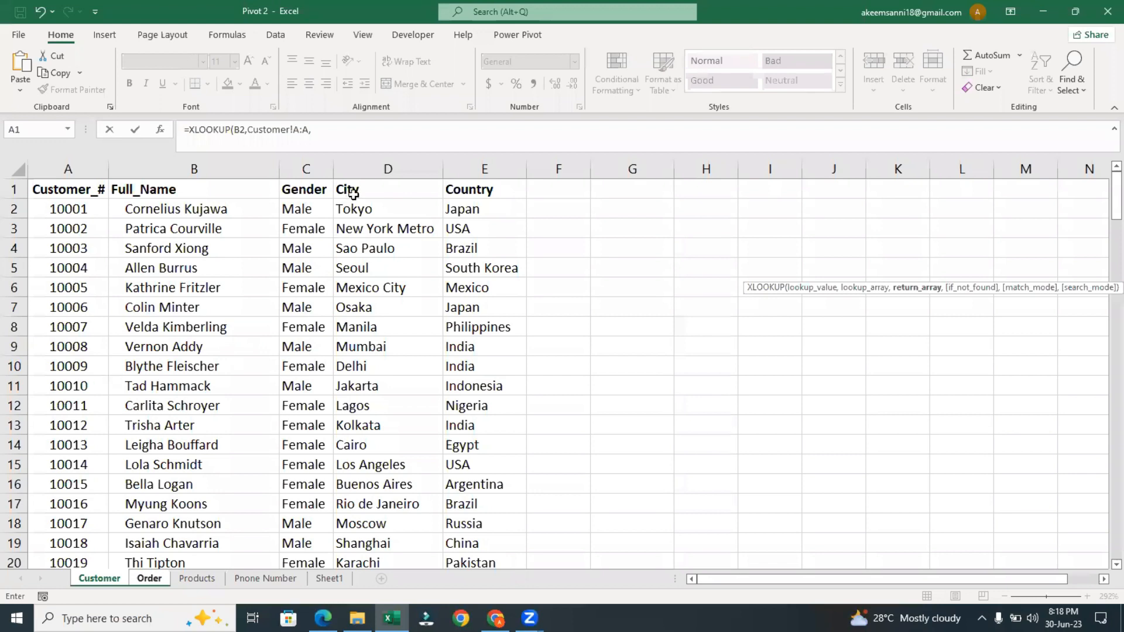
click(363, 171)
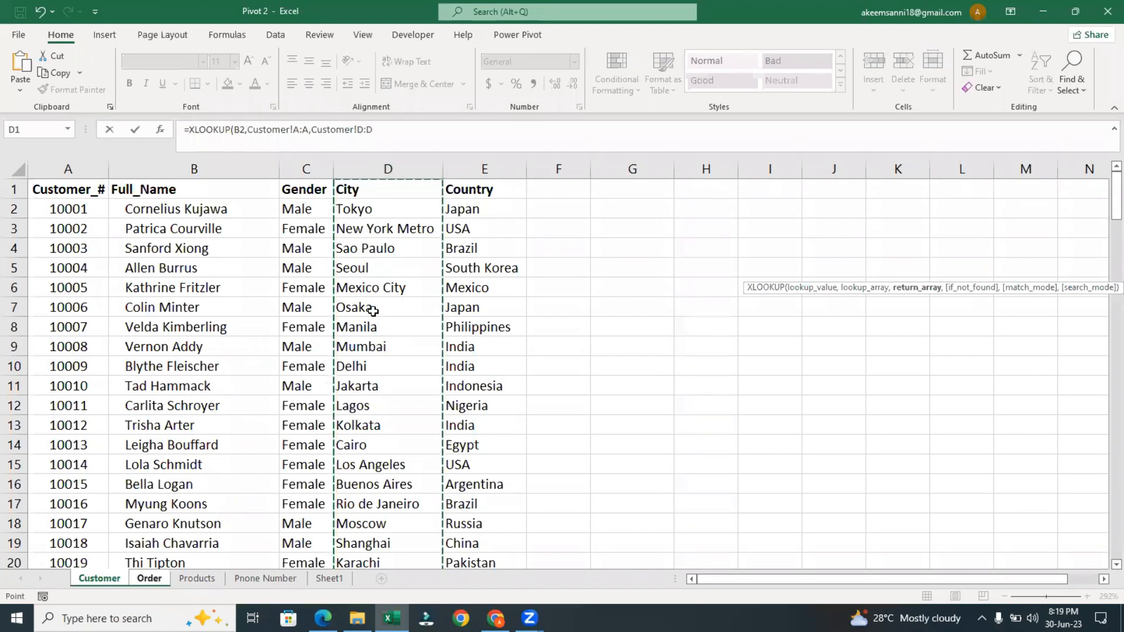
key(Return)
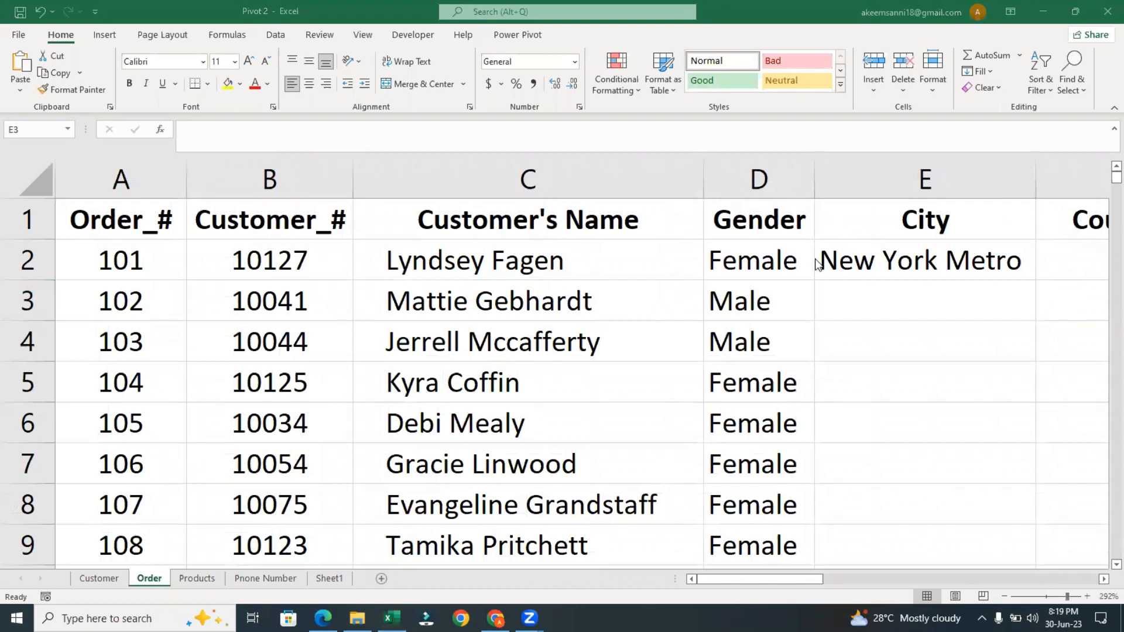
click(984, 259)
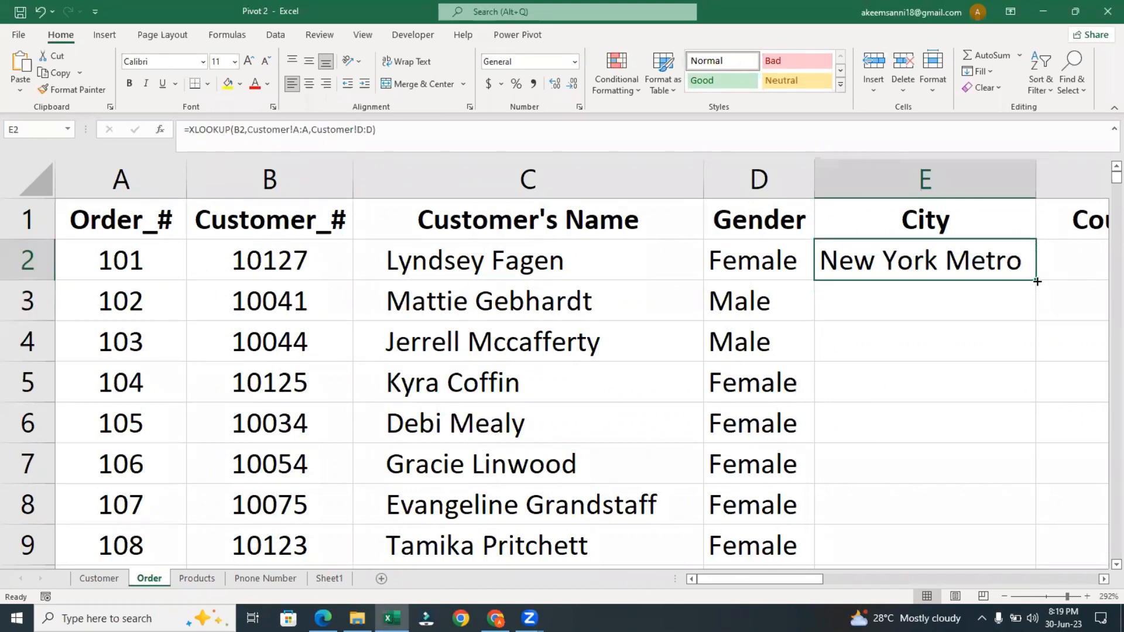
double_click(1036, 282)
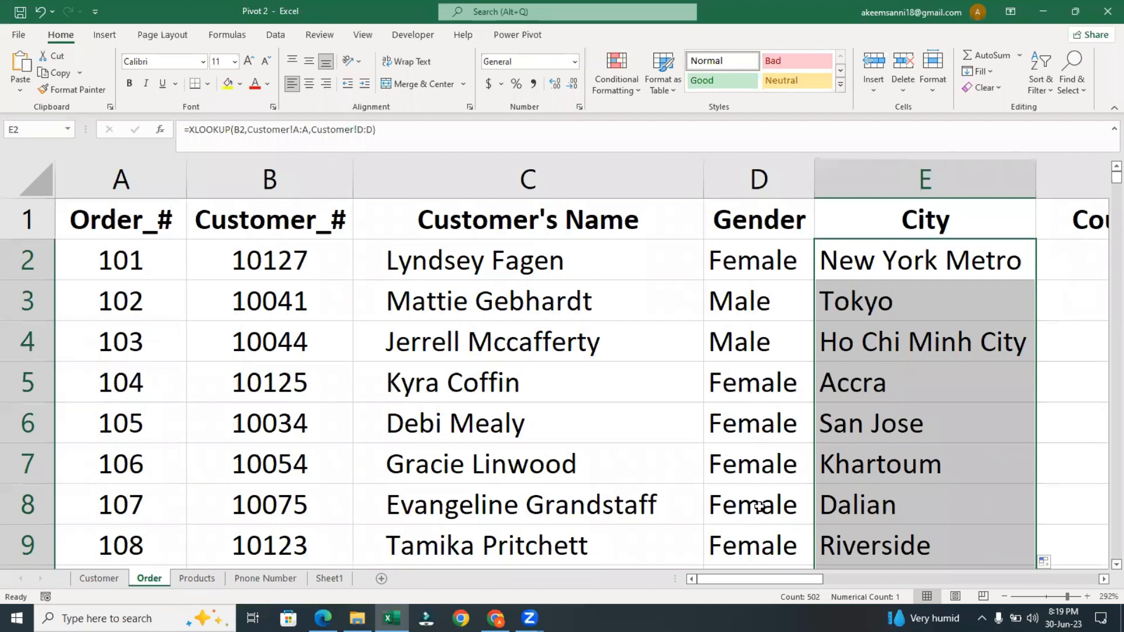
Start an XLOOKUP formula in F2 of the Order sheet, using the customer number in B2 as the lookup value.
click(772, 521)
drag(782, 580, 823, 578)
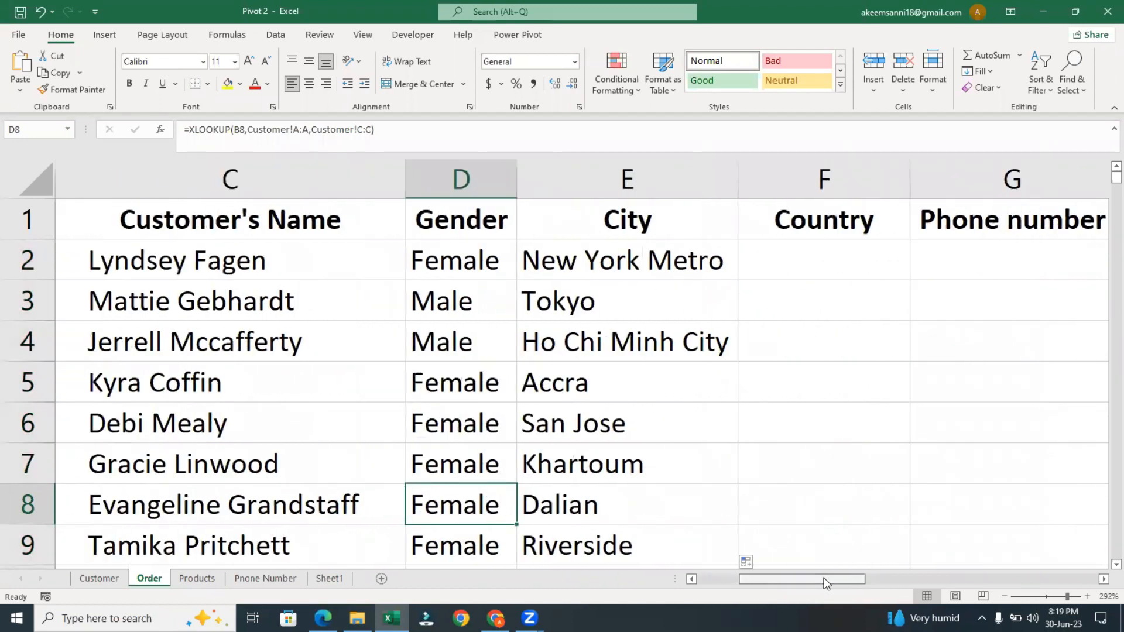
click(796, 266)
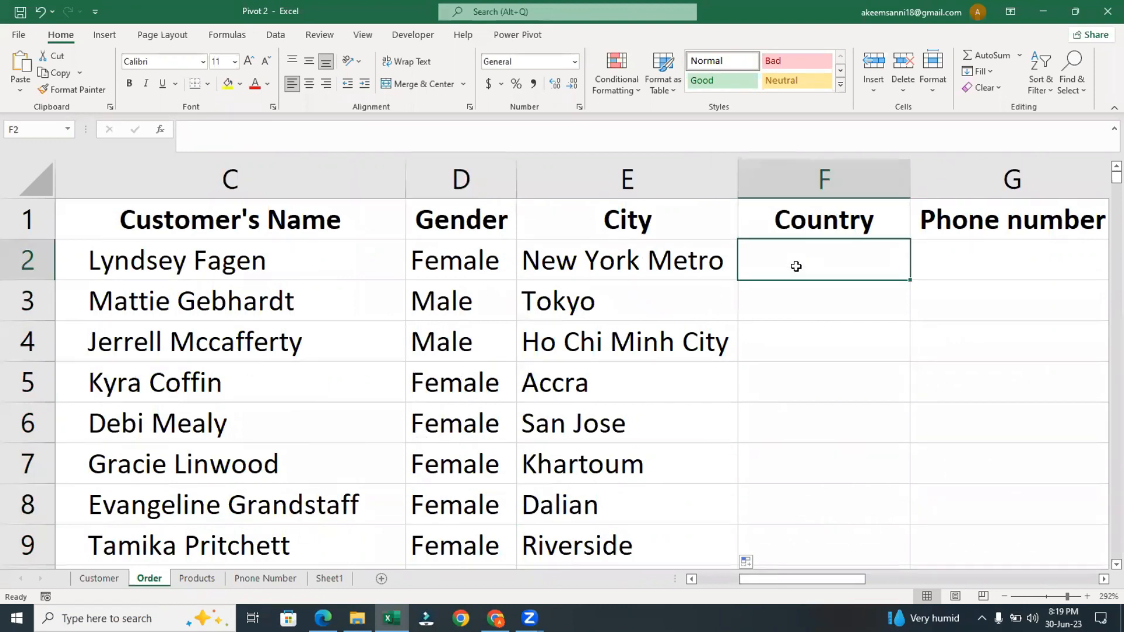
text(=)
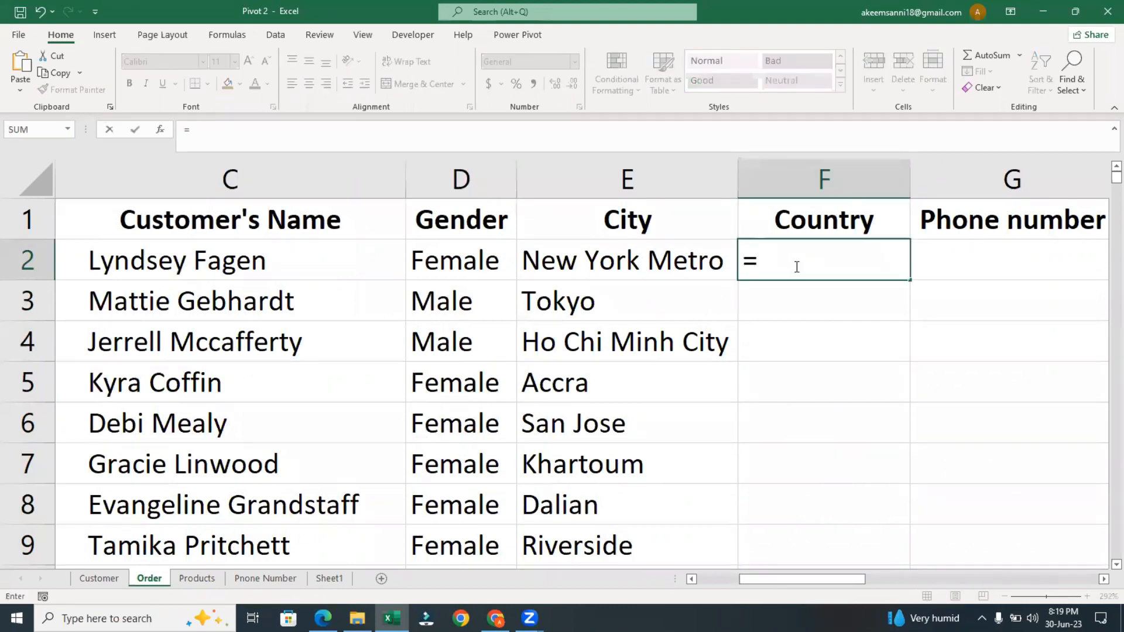
text(x)
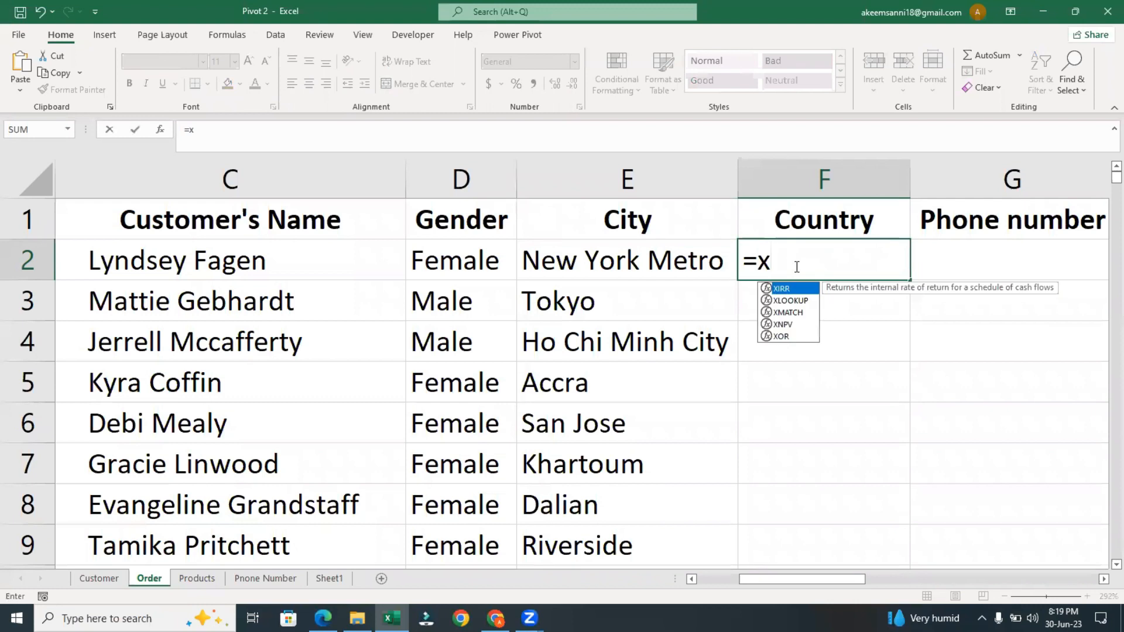
text(l)
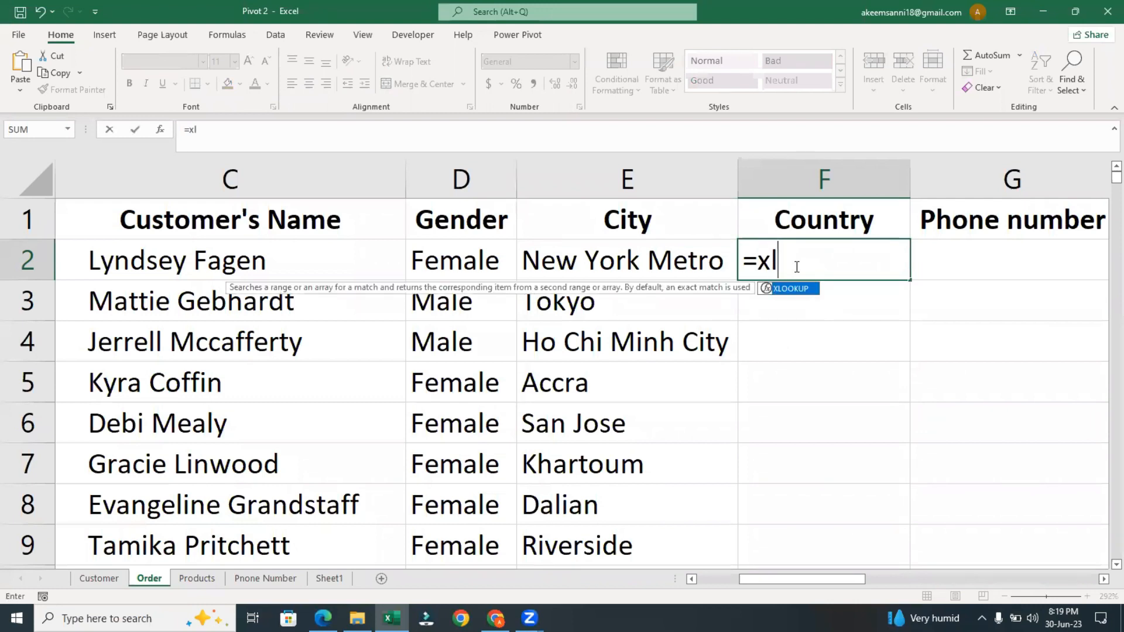
key(Tab)
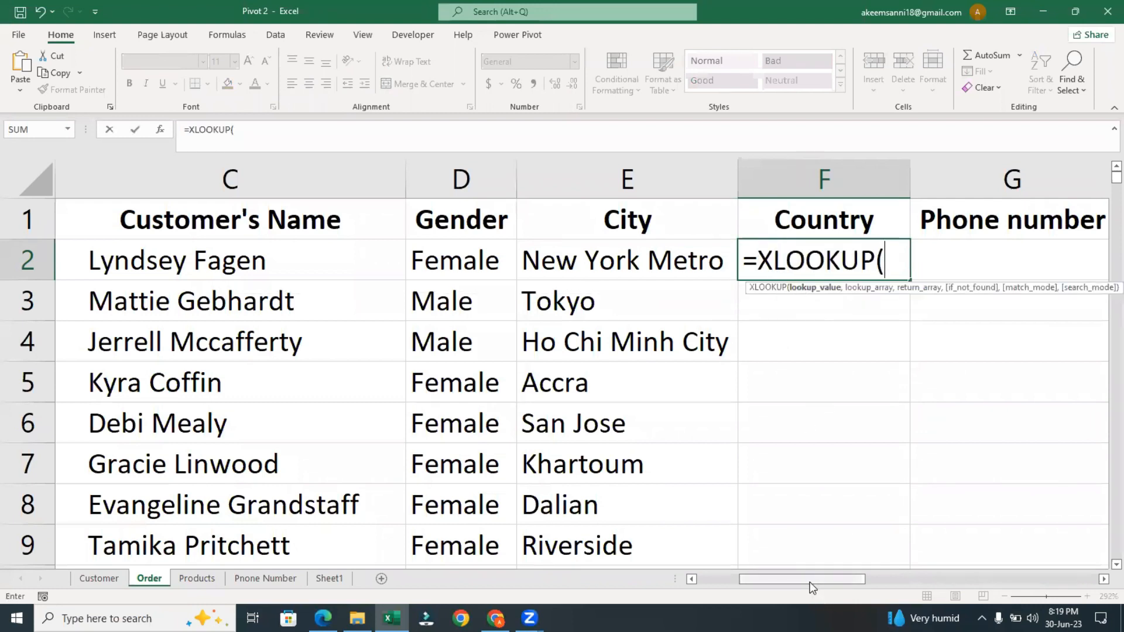
drag(810, 580, 719, 582)
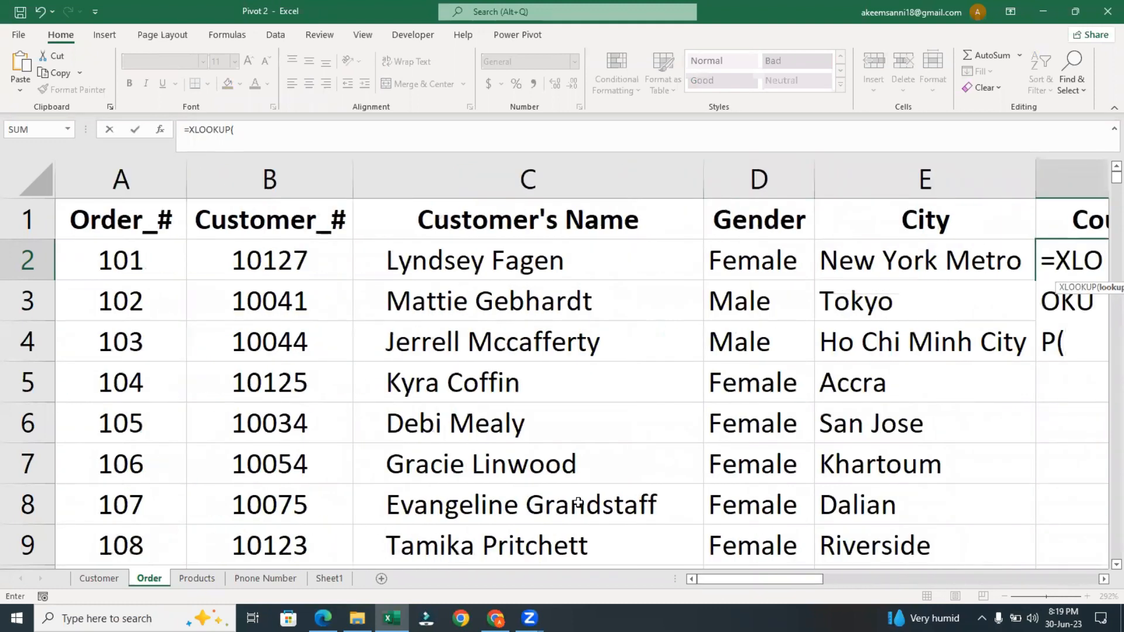
click(303, 247)
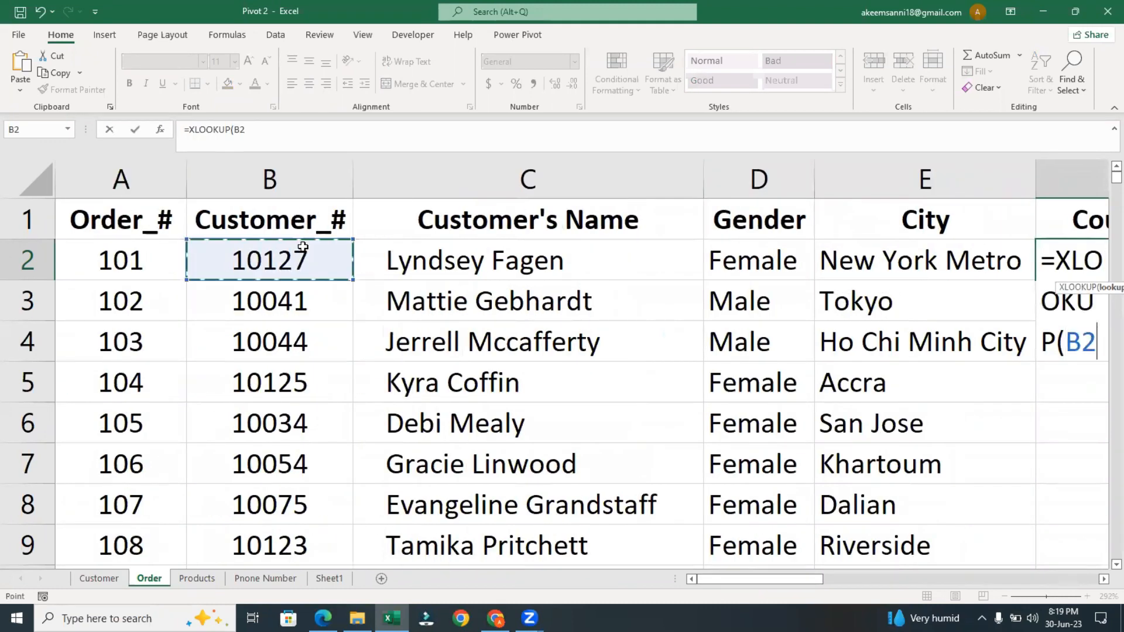
text(,)
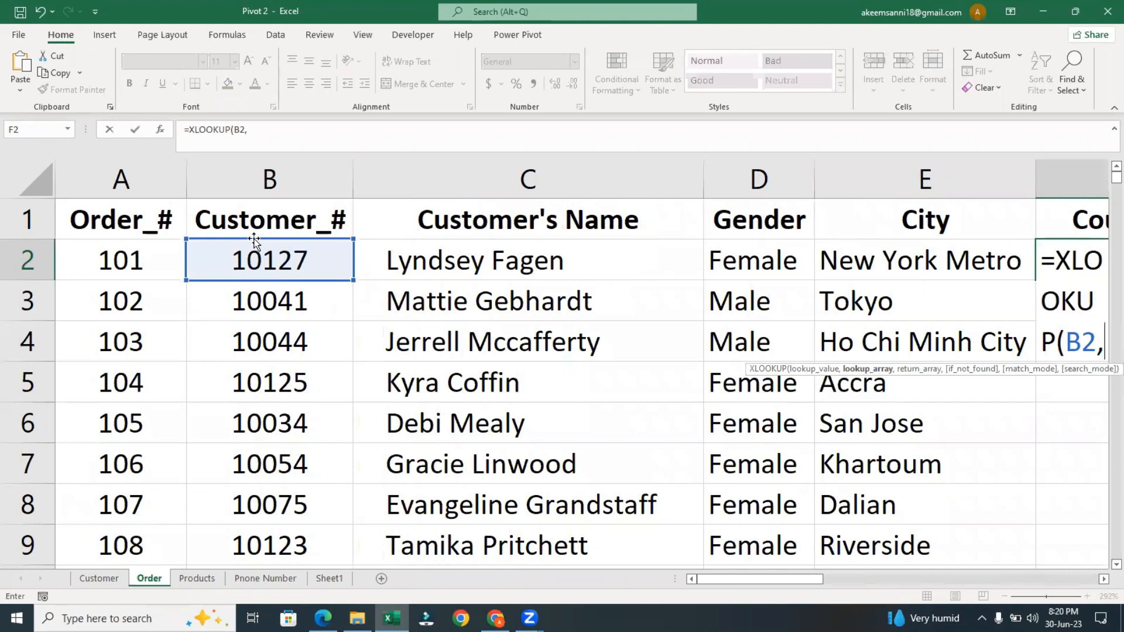
Complete the F2 formula with Customer!A:A as lookup array and Customer!E:E as return array, and fill it down the Country column.
click(98, 581)
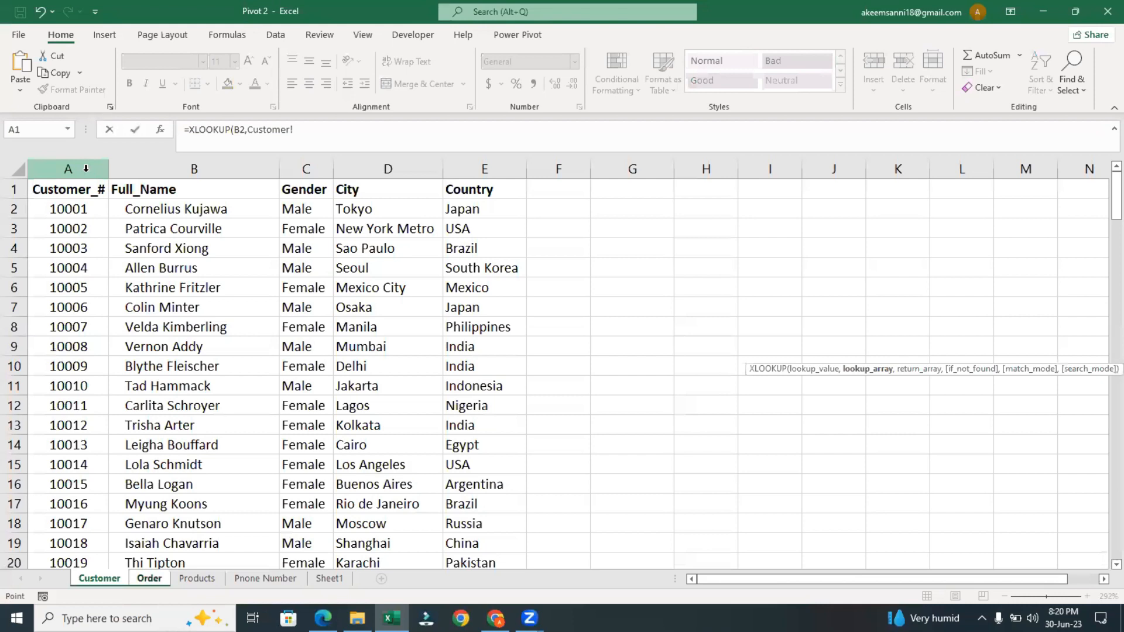
click(87, 168)
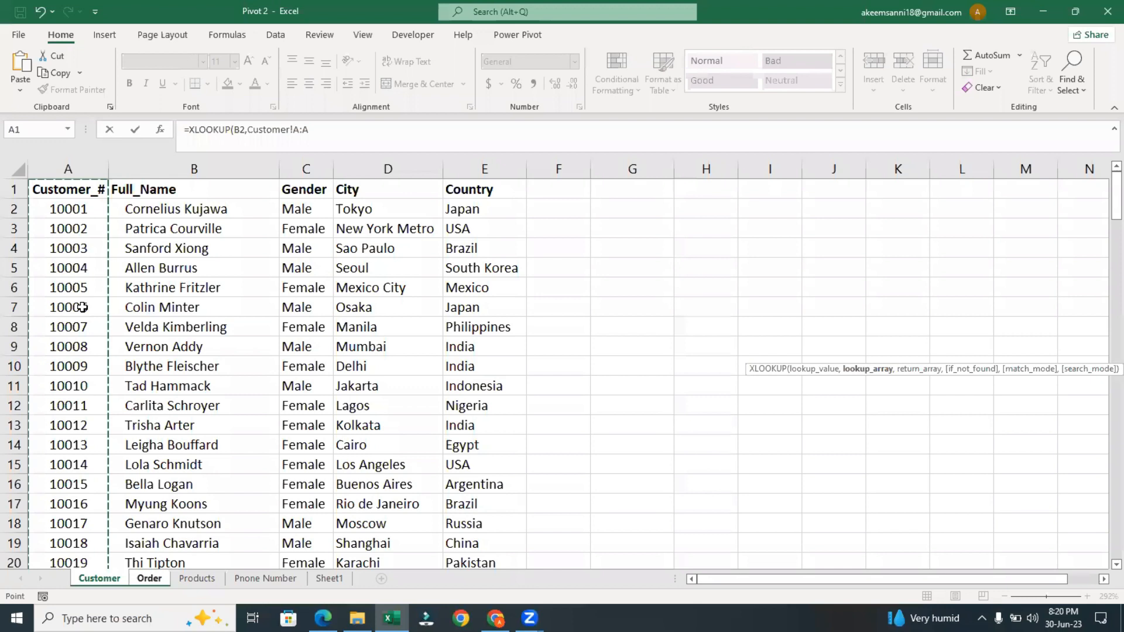
text(,)
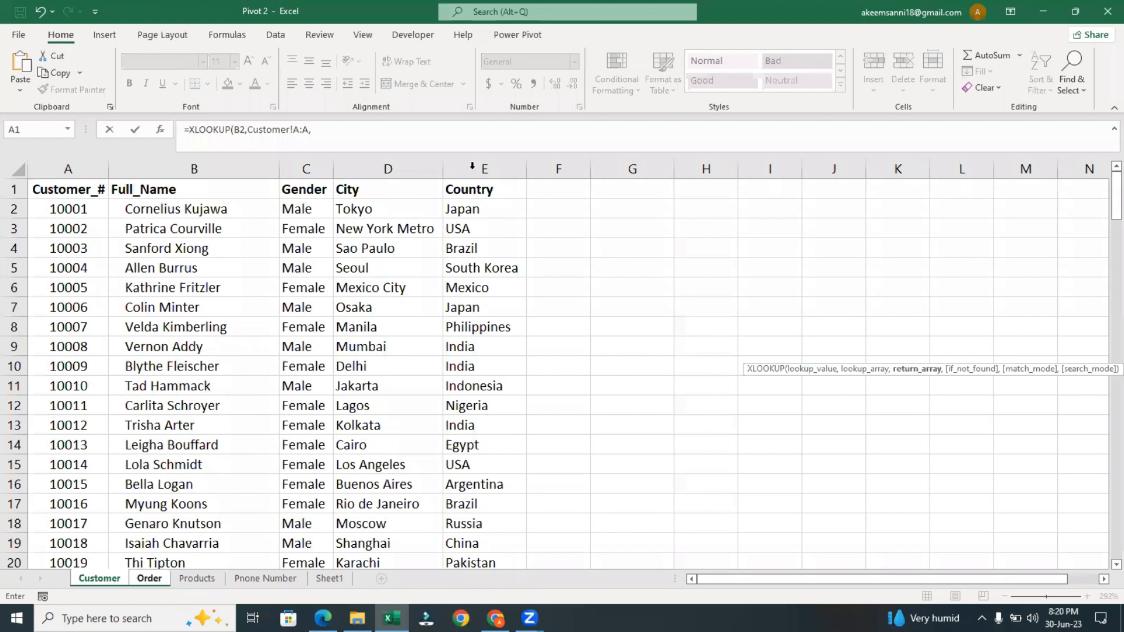
click(472, 166)
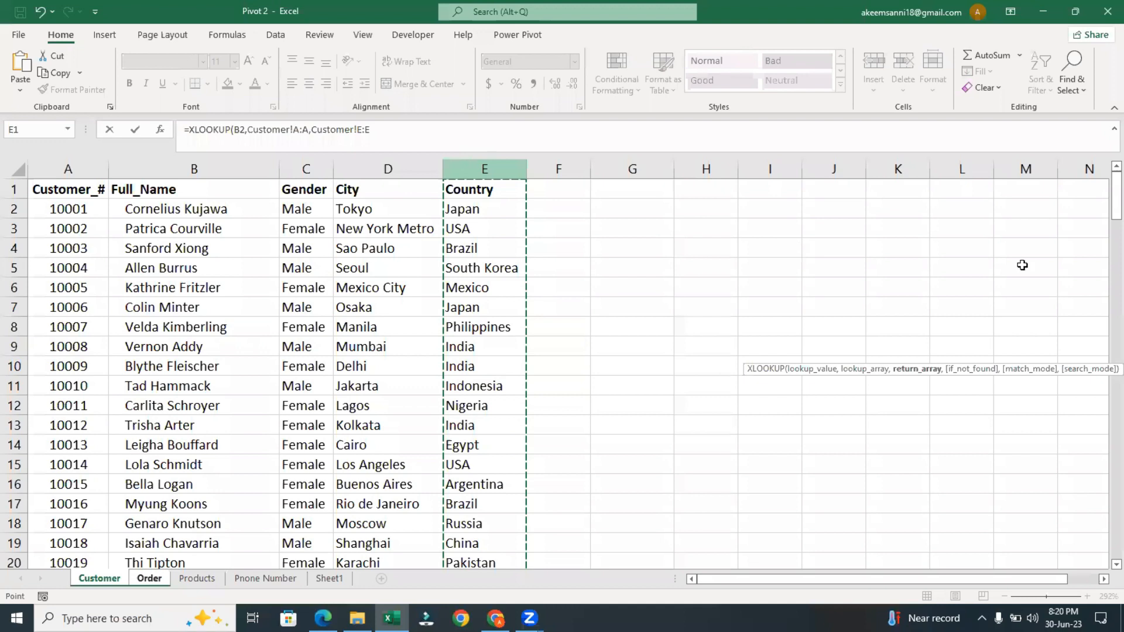
key(Return)
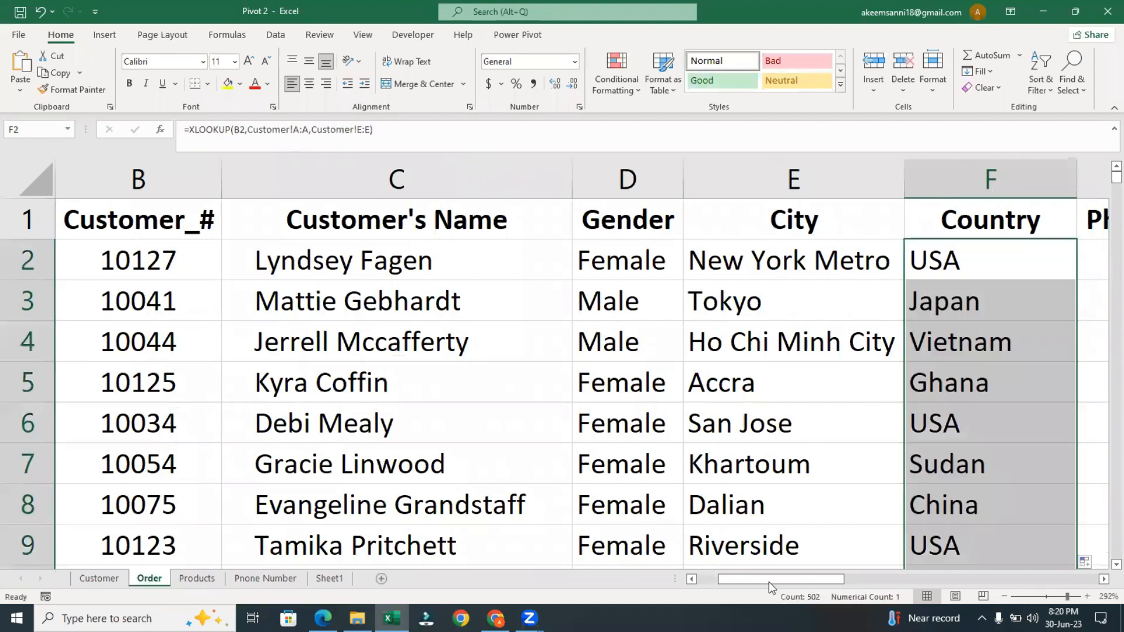
drag(768, 582, 779, 581)
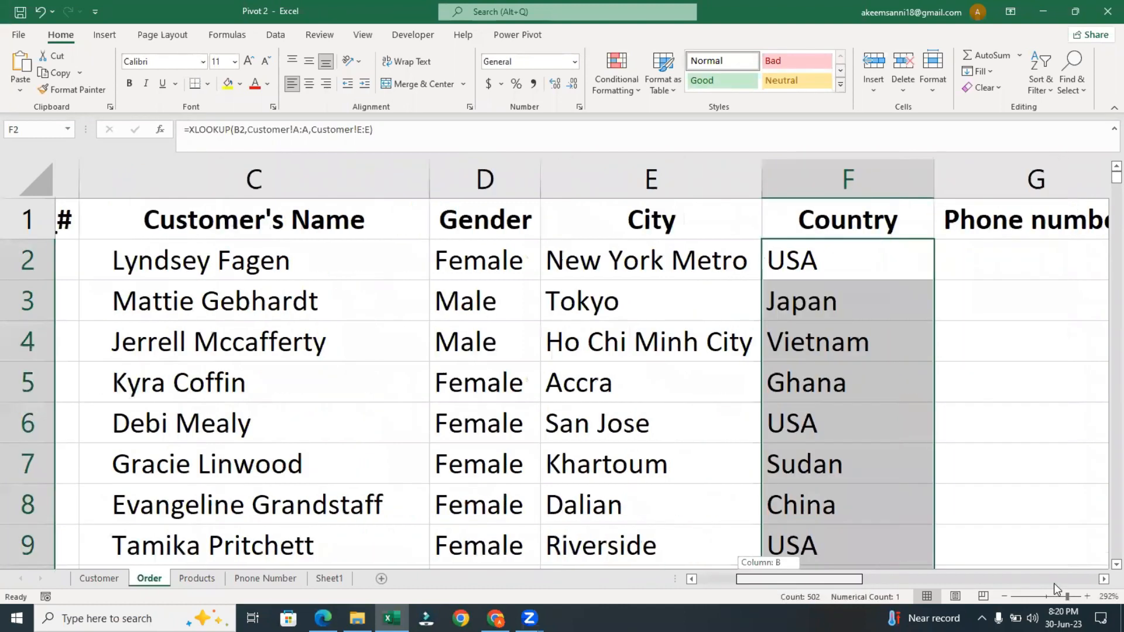
Clear the XLOOKUP results from the Country column of the Order sheet.
click(1045, 597)
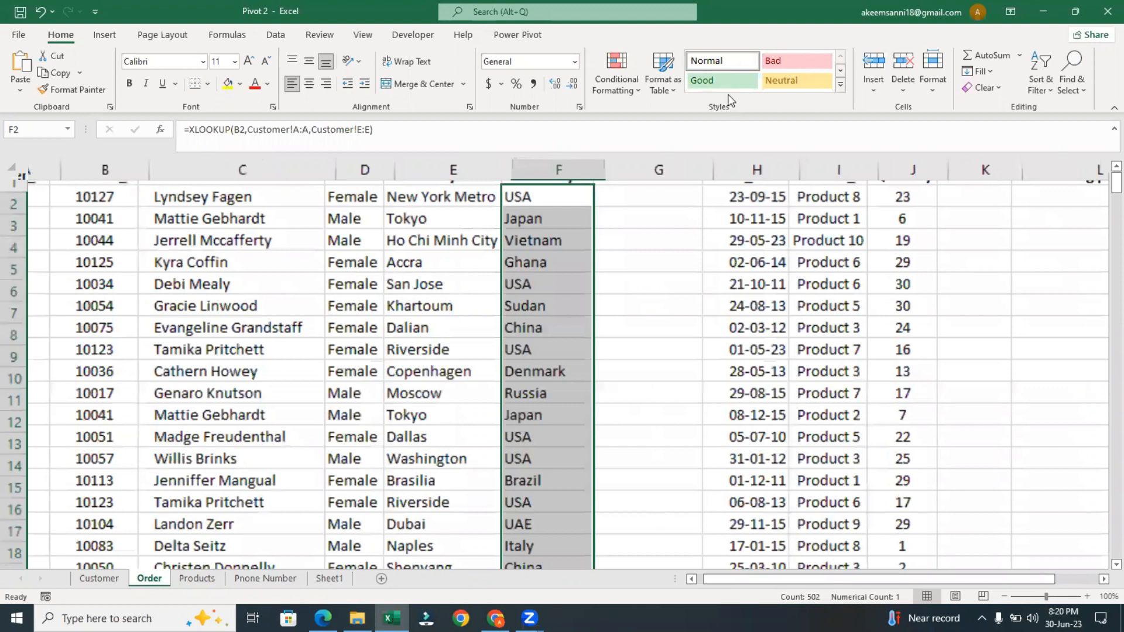
scroll(731, 101, up, 4)
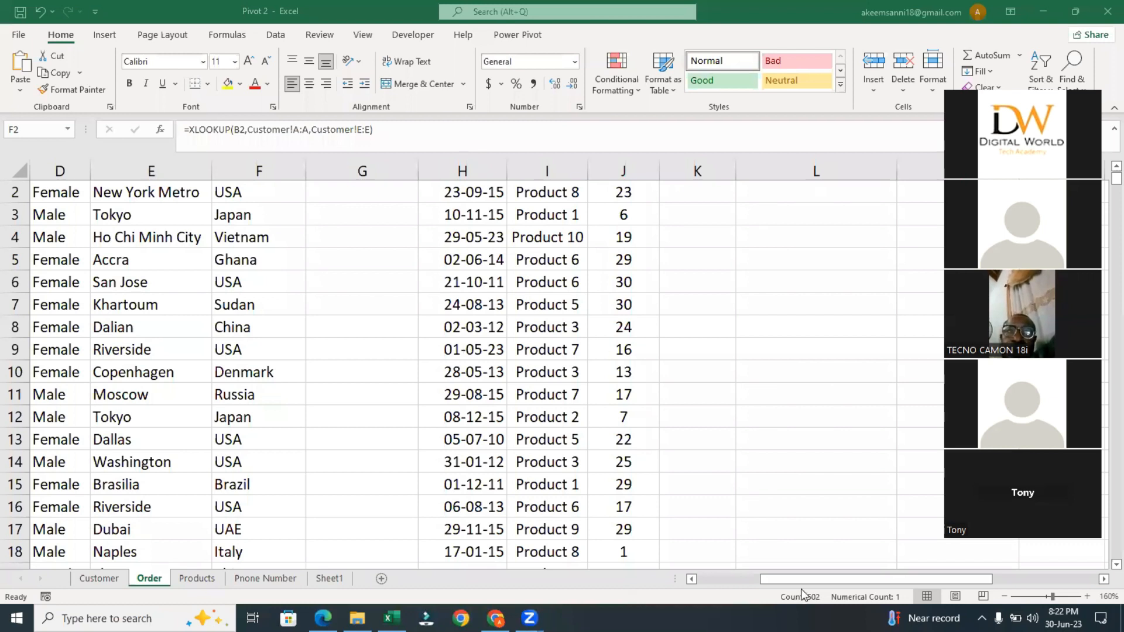
click(732, 588)
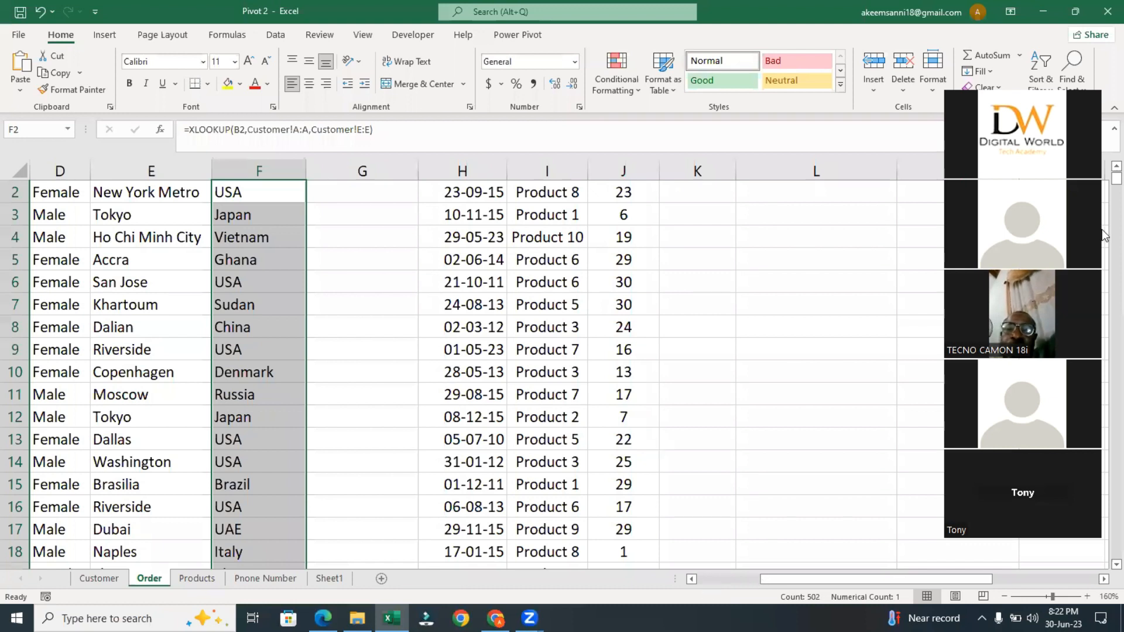
key(ctrl+BackSpace)
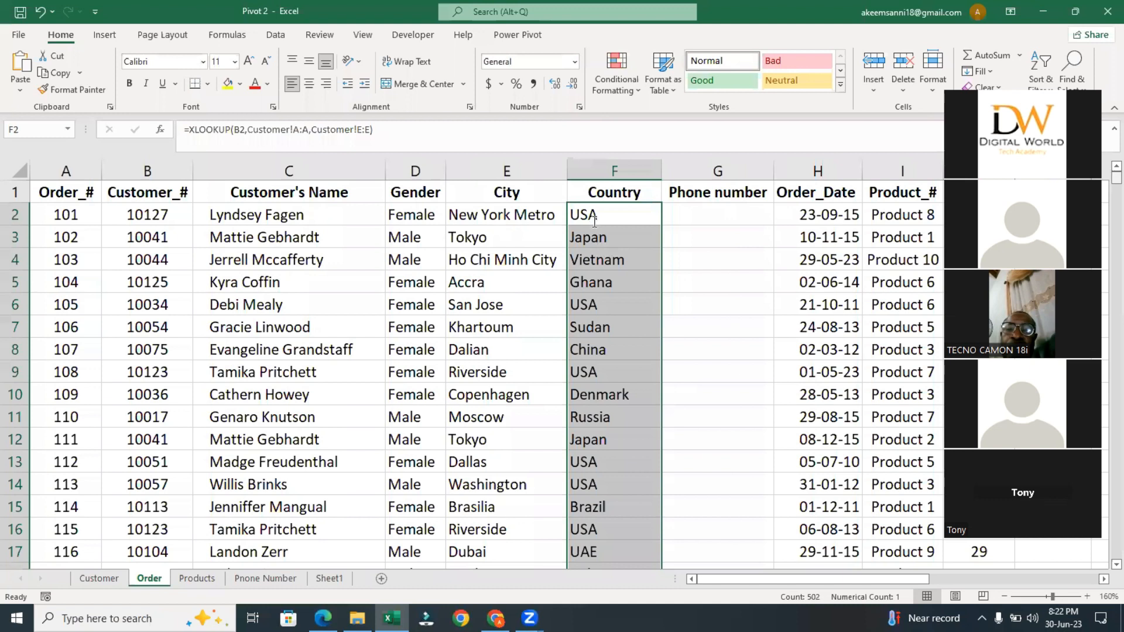
key(Delete)
Enter =XLOOKUP(B2,Customer!A:A,Customer!E:E) in F2 of the Order sheet.
text(=xl)
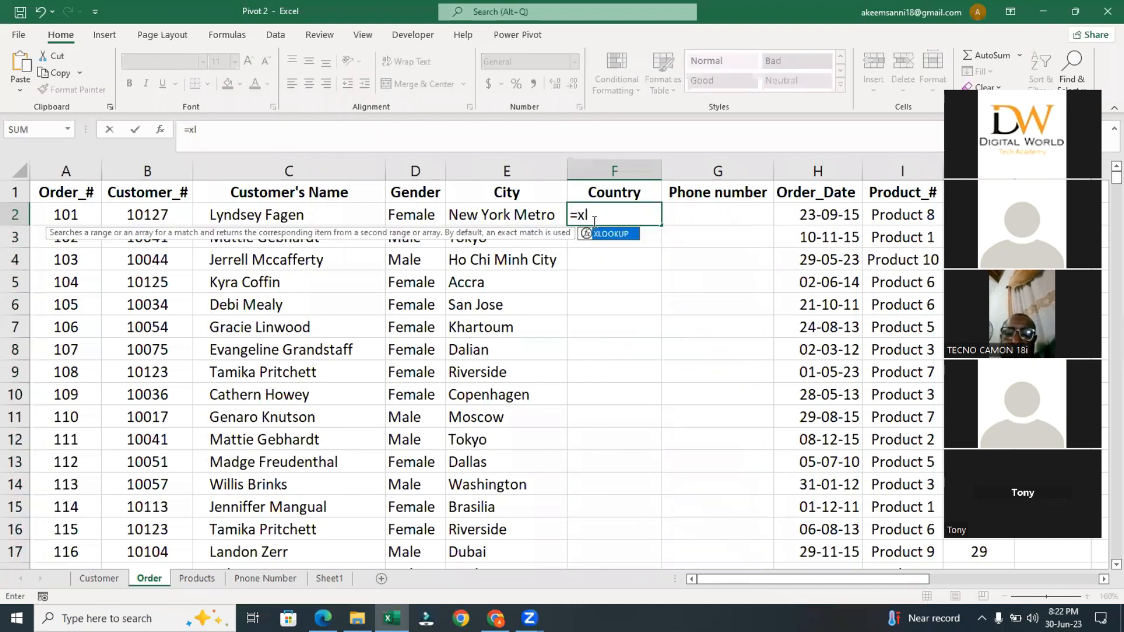
key(Tab)
click(148, 215)
text(,)
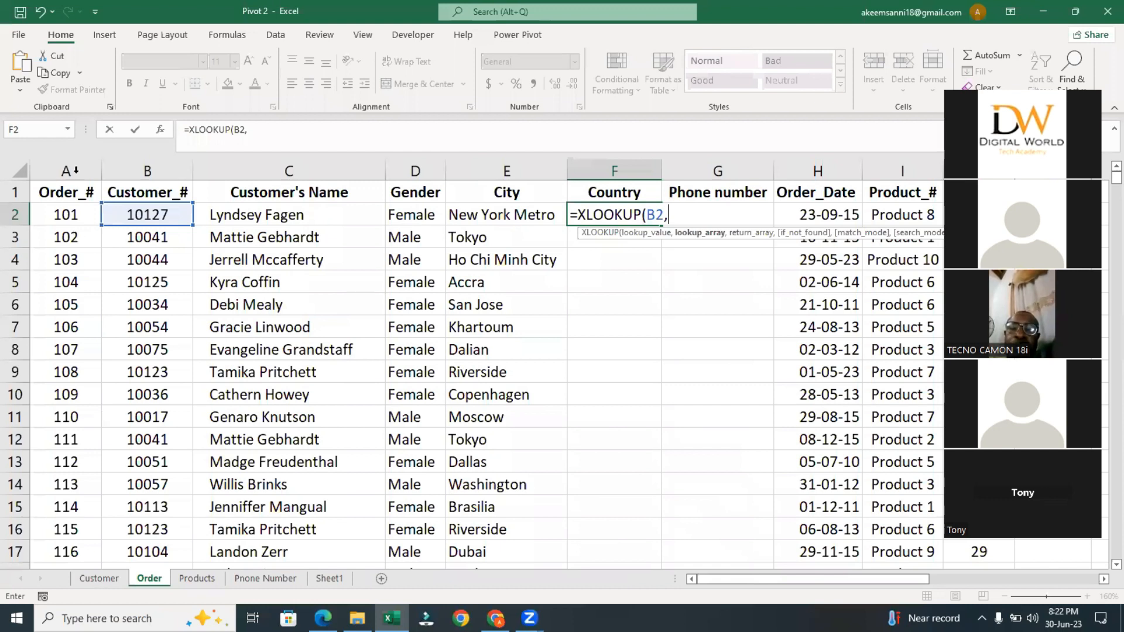
key(ctrl+Page_Up)
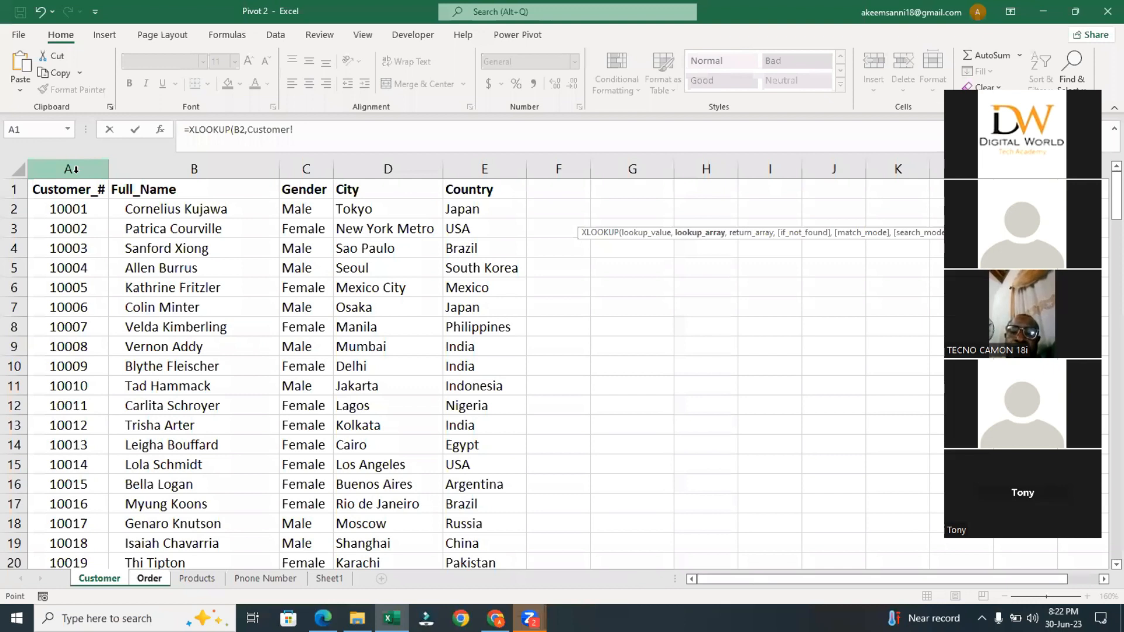
click(72, 169)
text(,)
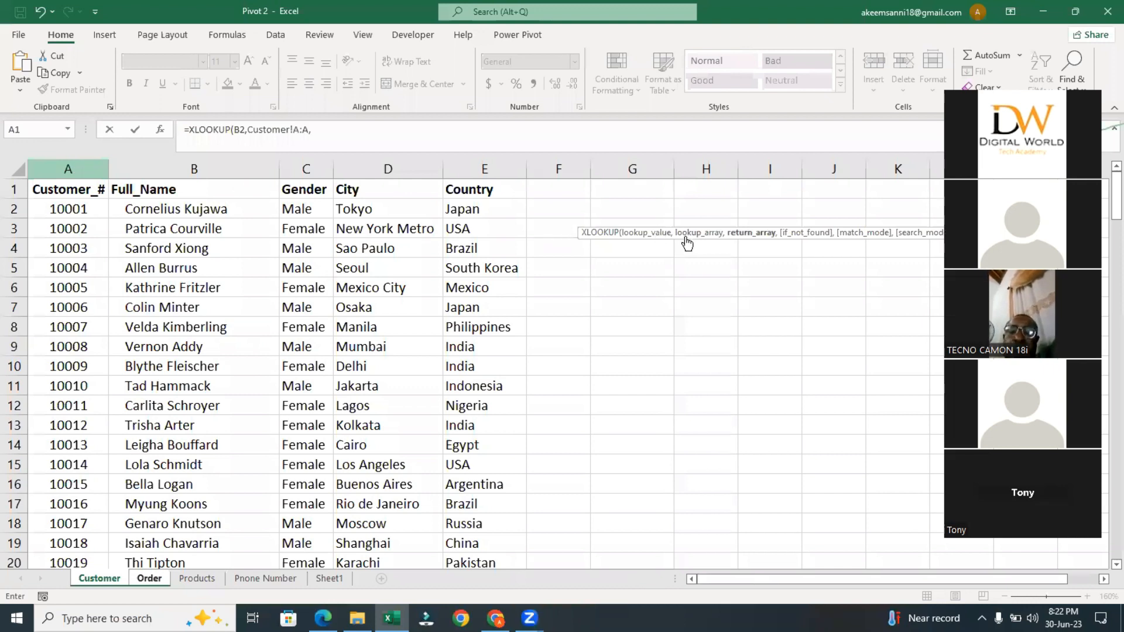
click(484, 170)
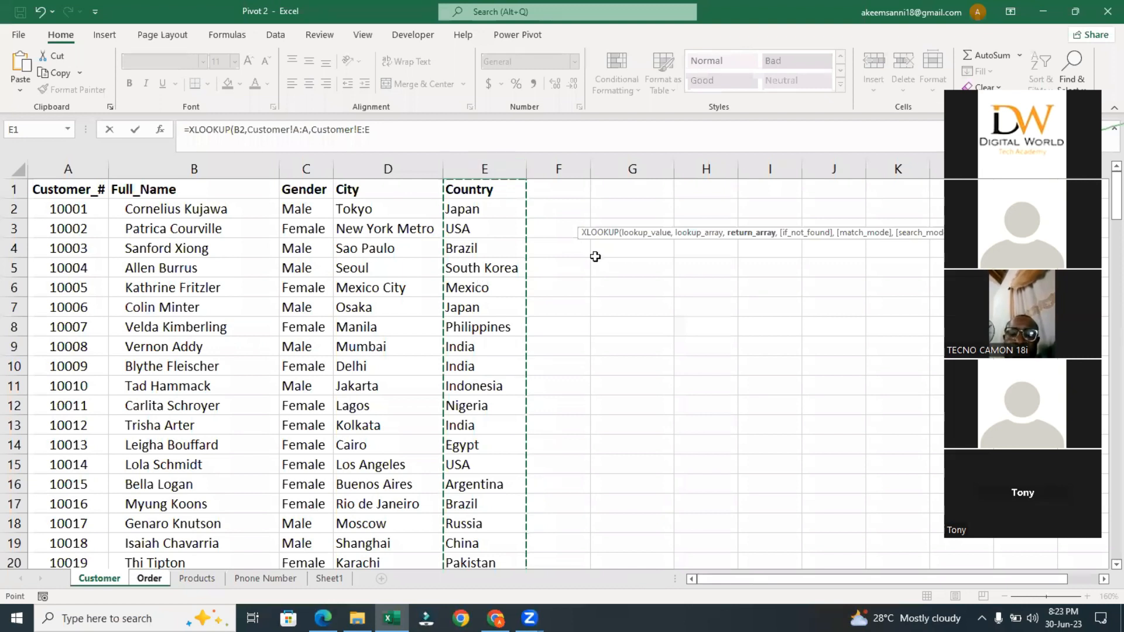
key(Return)
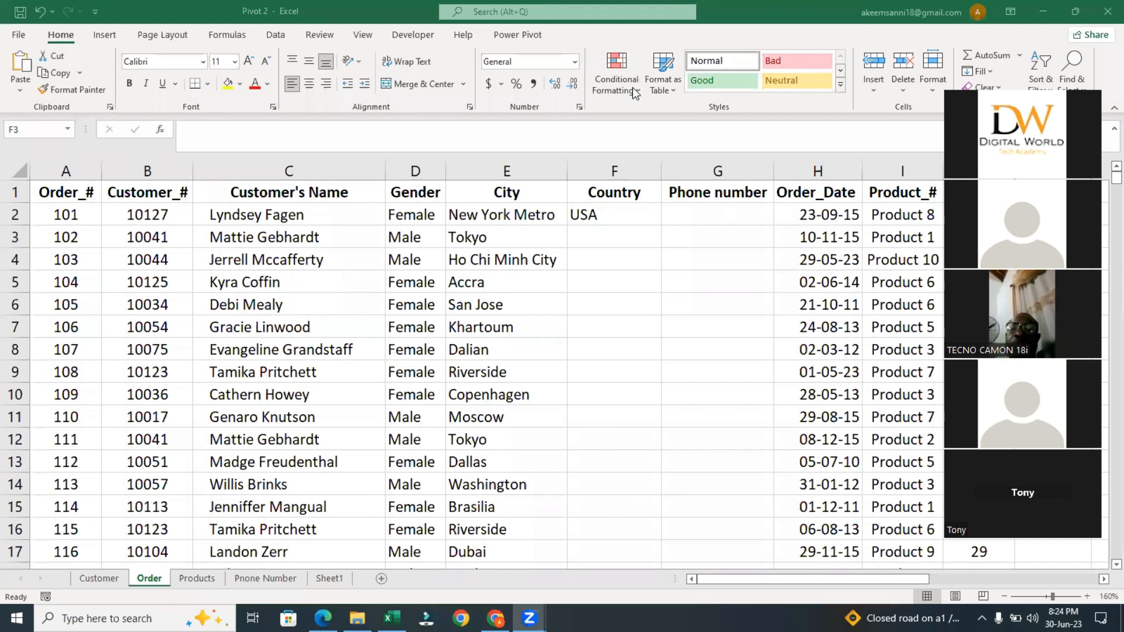
Clear the contents of F2 under the Country heading.
click(620, 210)
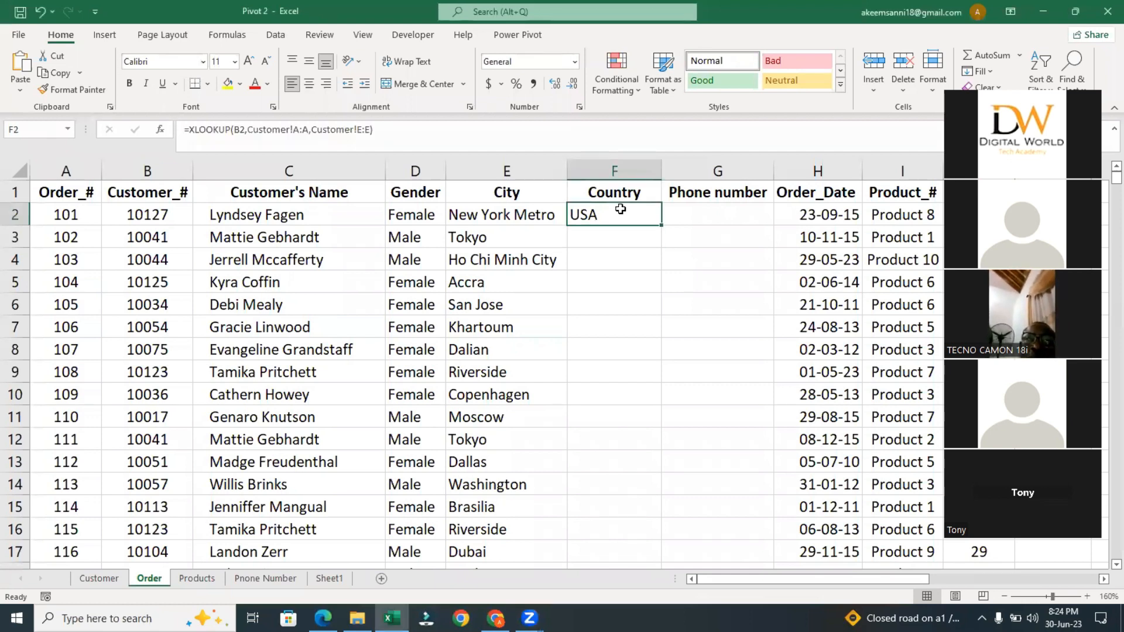
key(shift+F10)
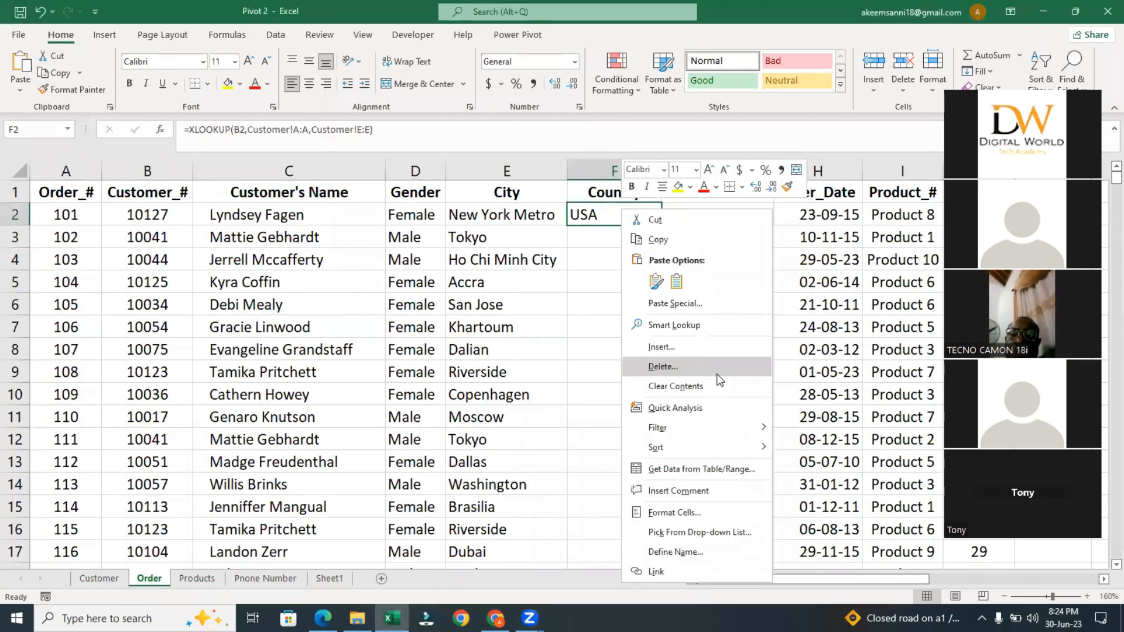
click(719, 384)
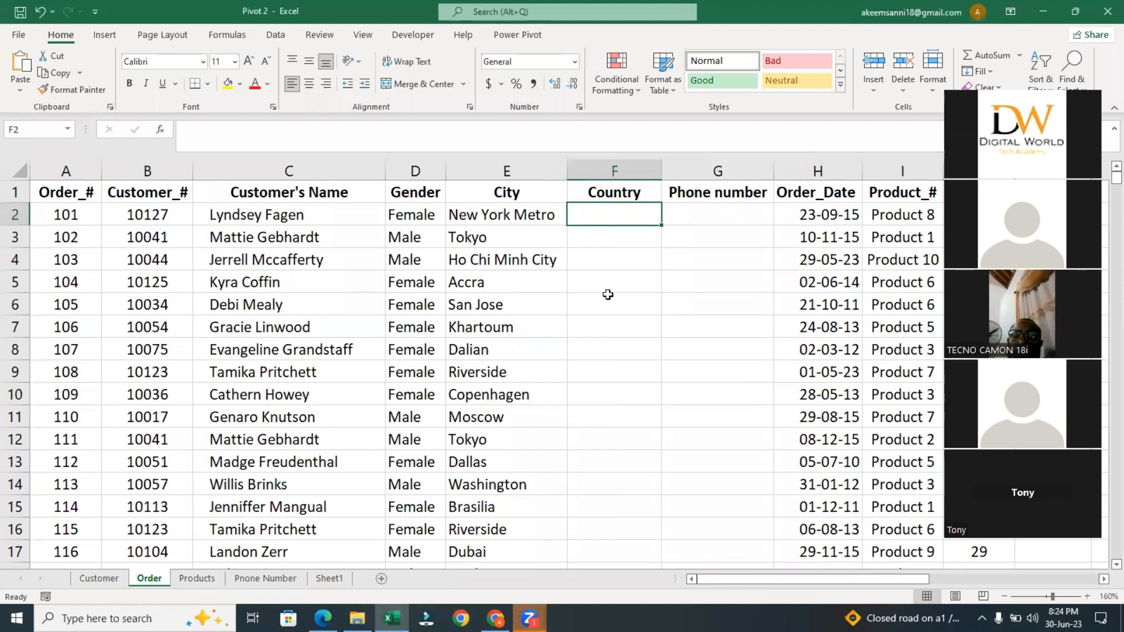
click(608, 297)
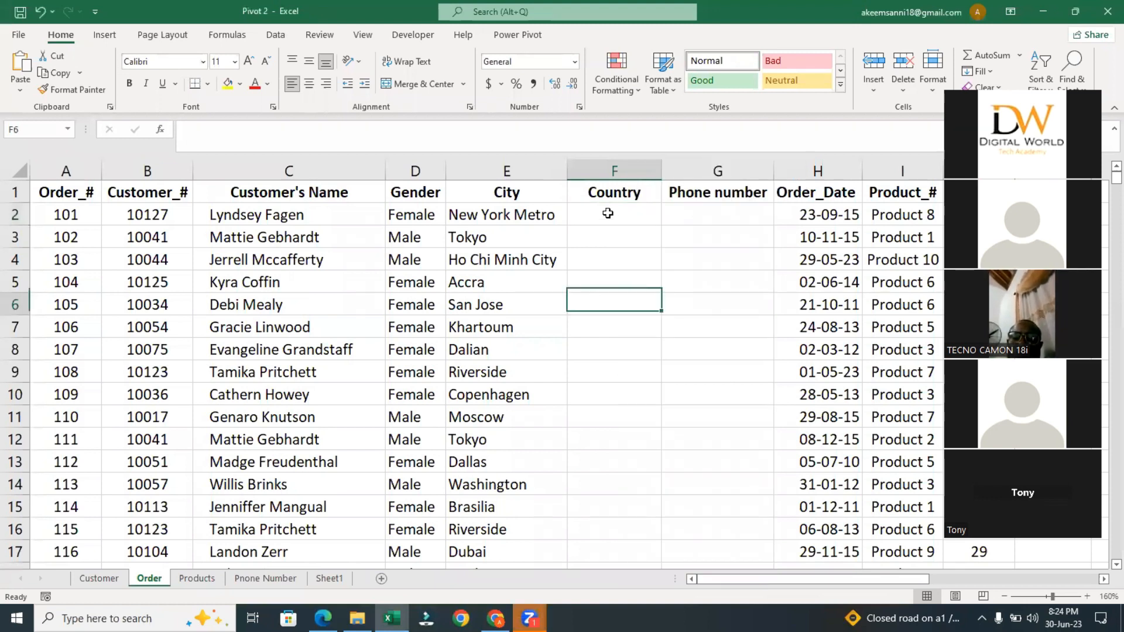
Start an XLOOKUP formula in F2 of the Order sheet with B2 as the lookup value.
click(607, 214)
text(=x)
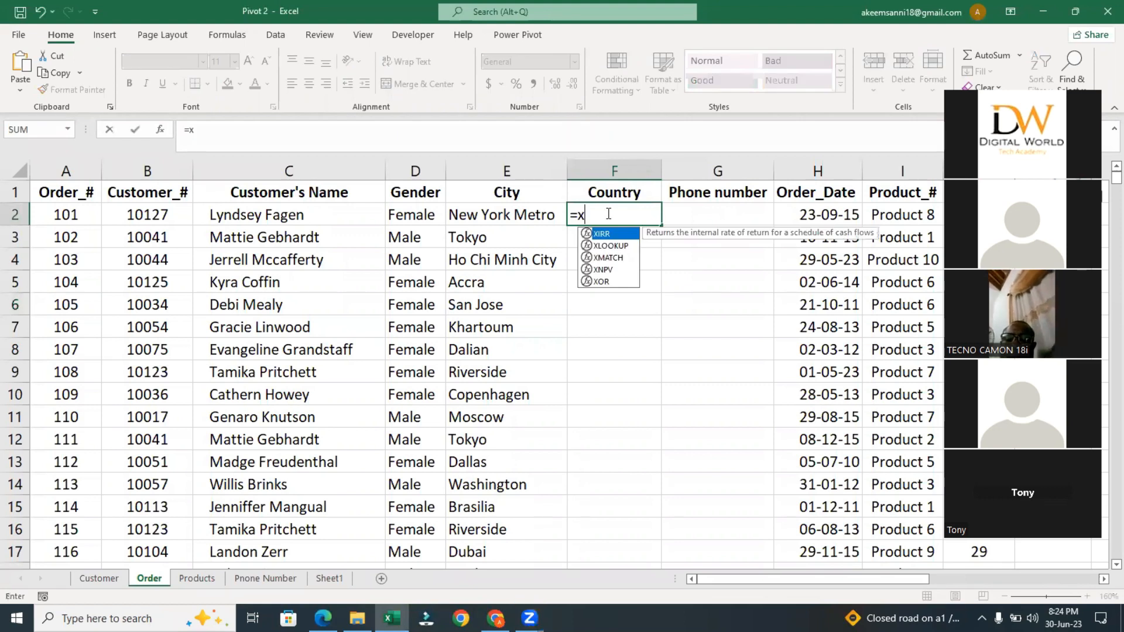
text(l)
key(Tab)
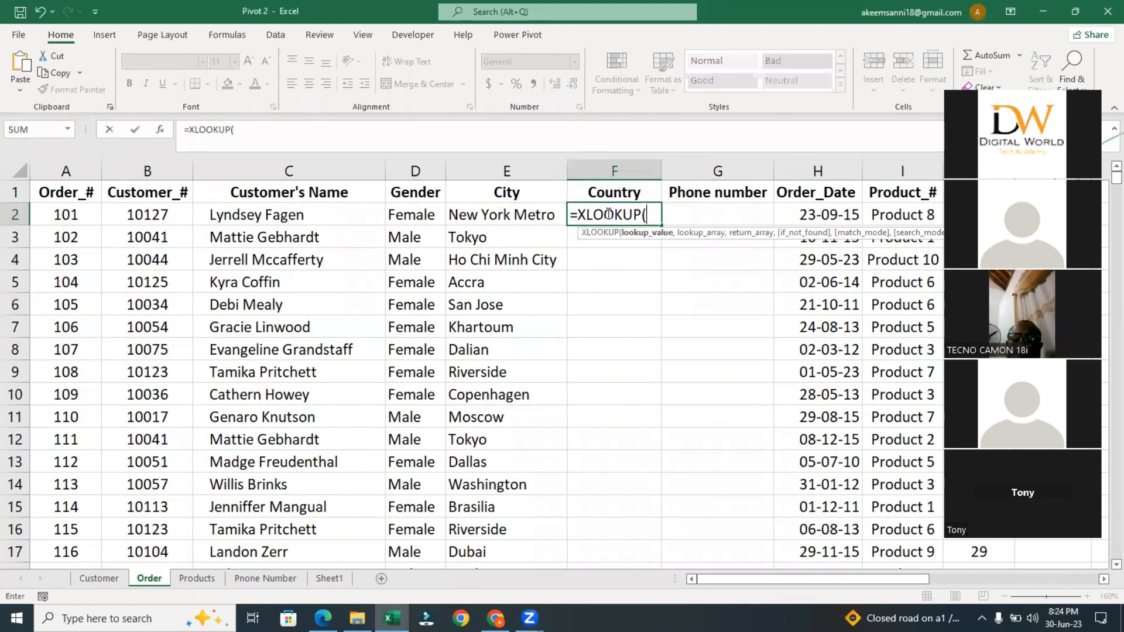
click(144, 218)
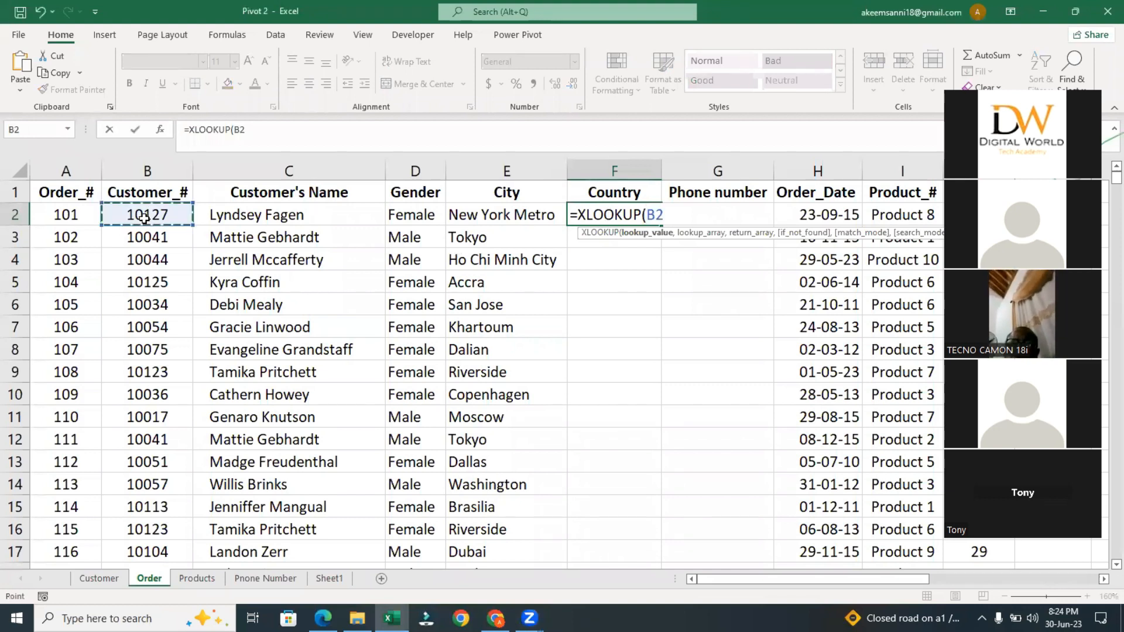
text(,)
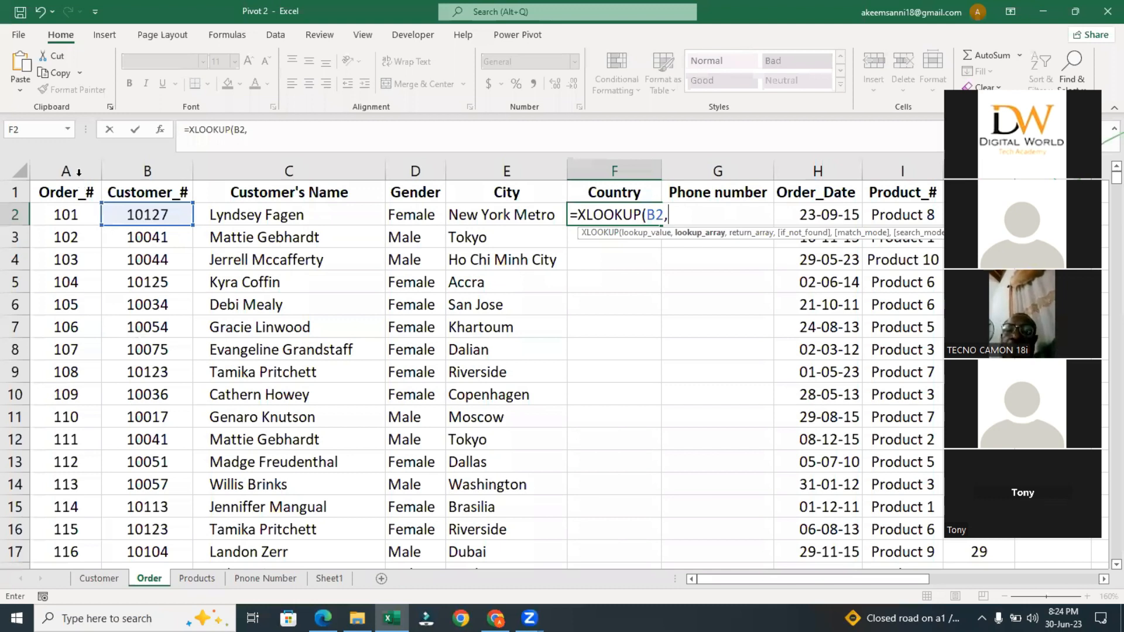
Complete the F2 formula with Customer!A:A as lookup array and Customer!E:E as return array, and fill the Country column down.
key(ctrl+Page_Up)
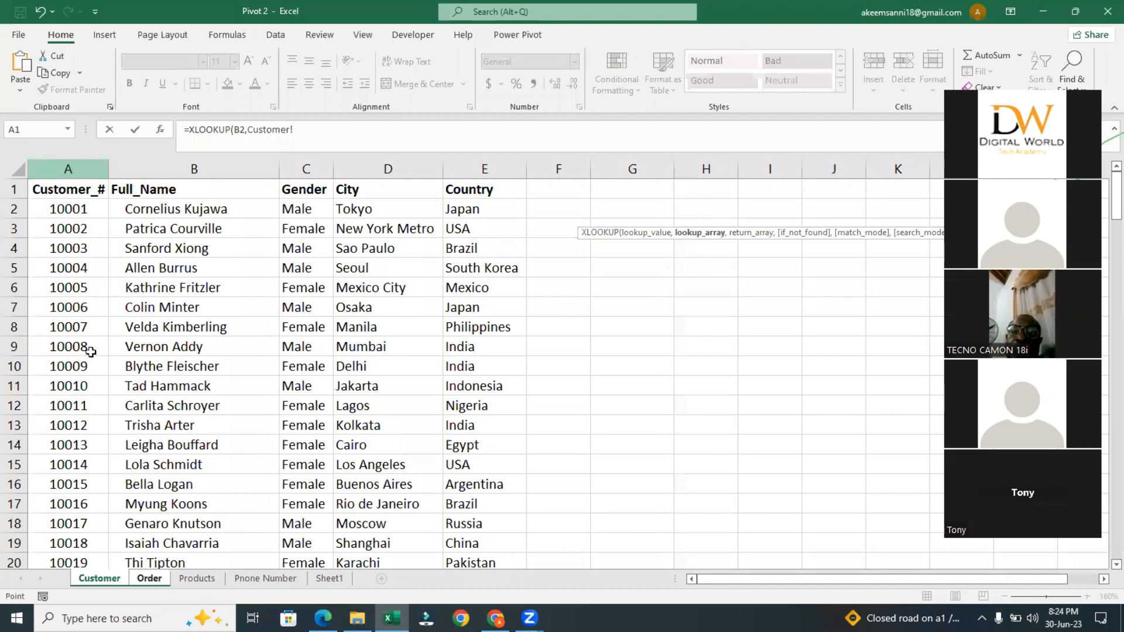
key(ctrl+space)
text(,)
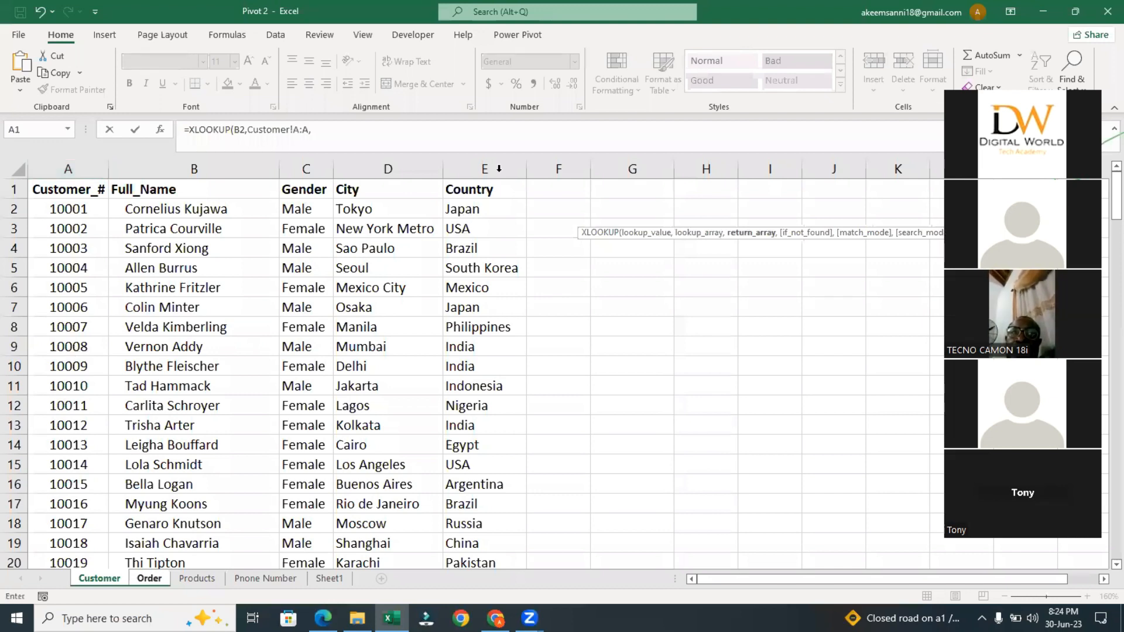
click(499, 168)
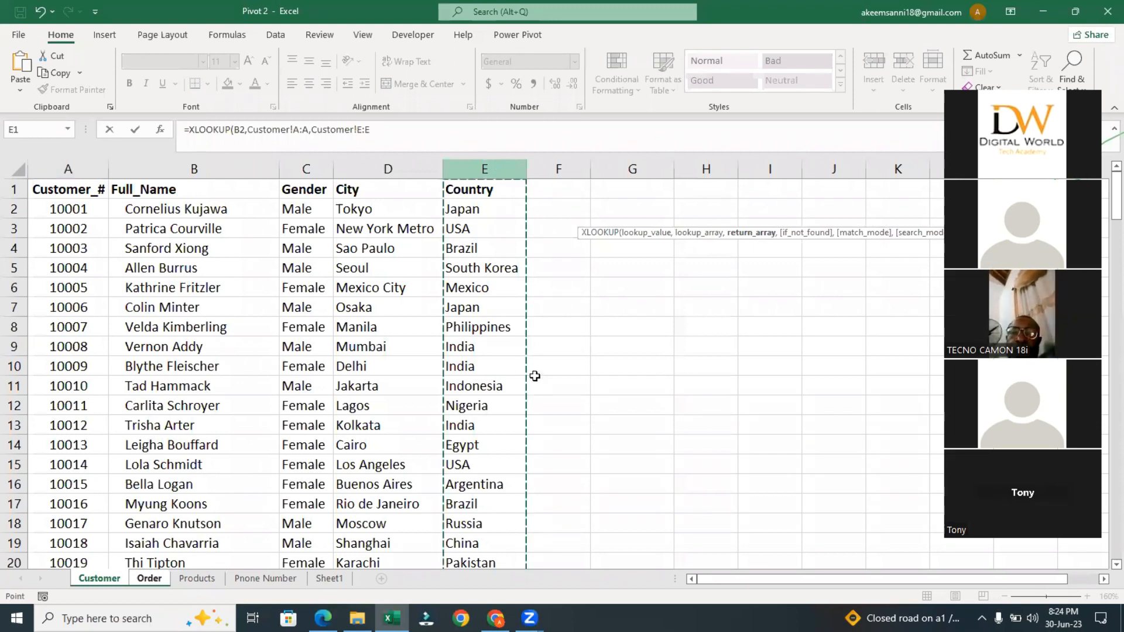
key(Return)
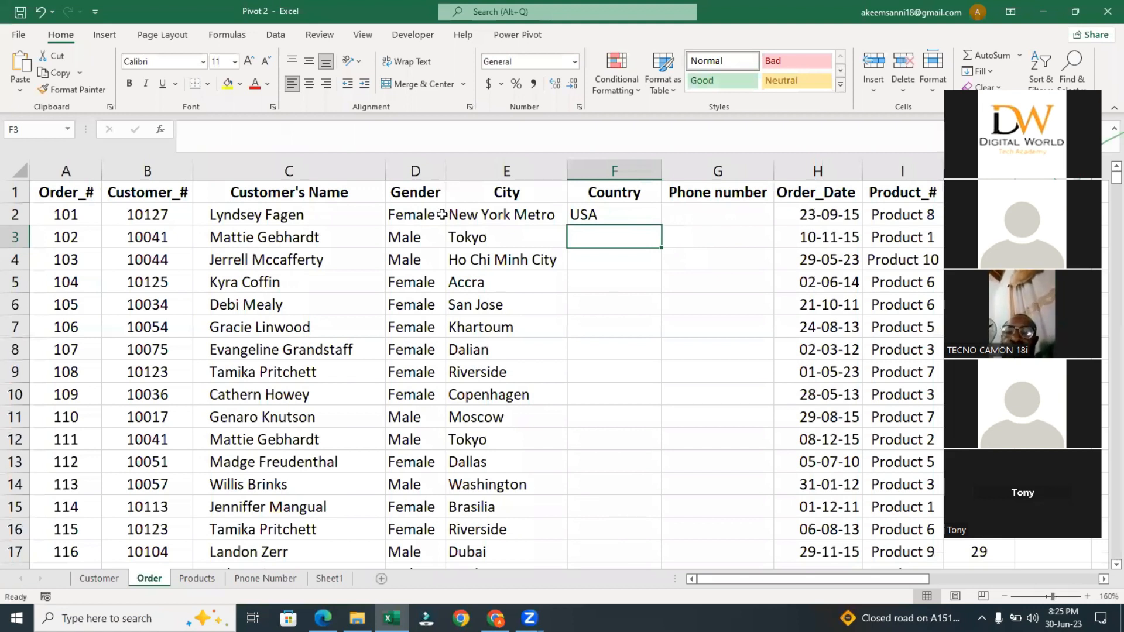
key(ctrl+e)
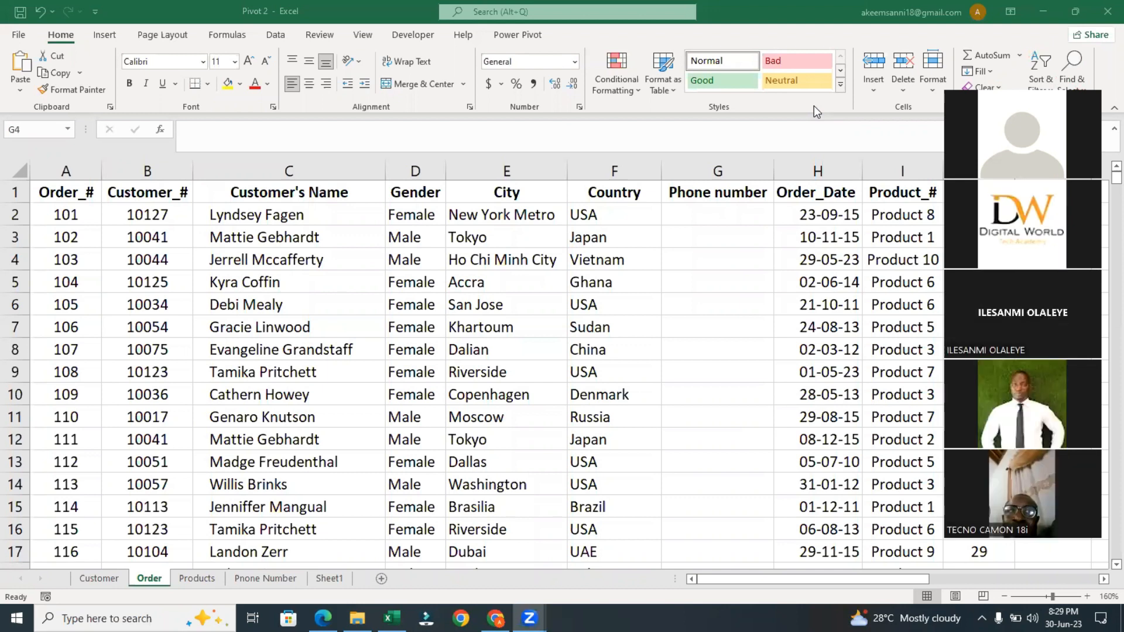
Examine the Gender lookup formula in D11 and compare the customer number in B2 with the Customer sheet's Customer_# column.
click(435, 418)
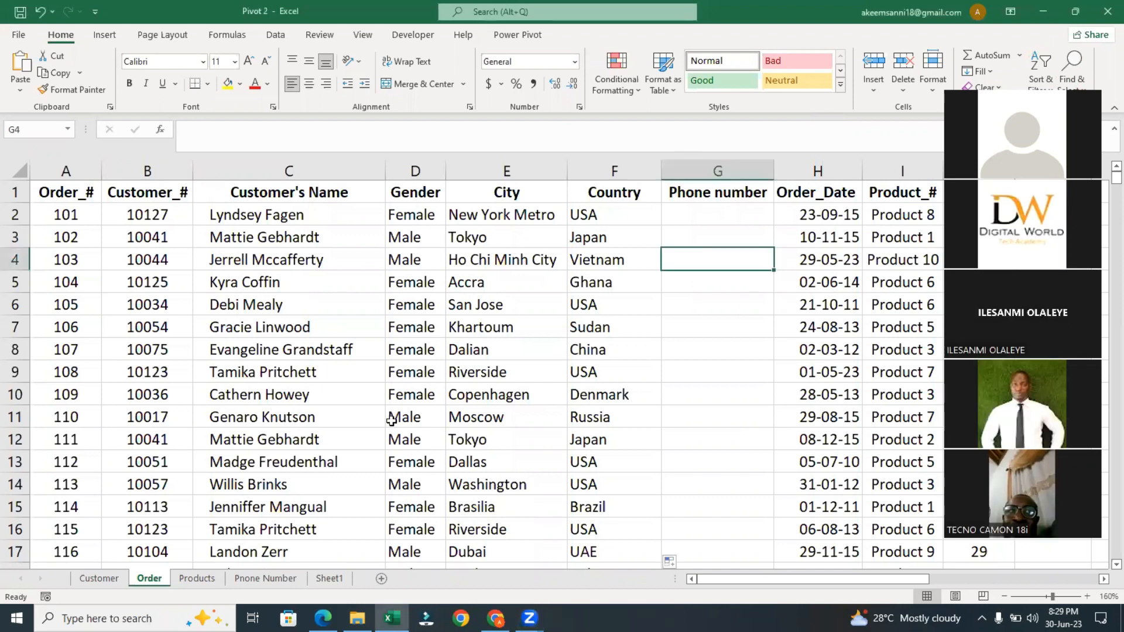
click(435, 418)
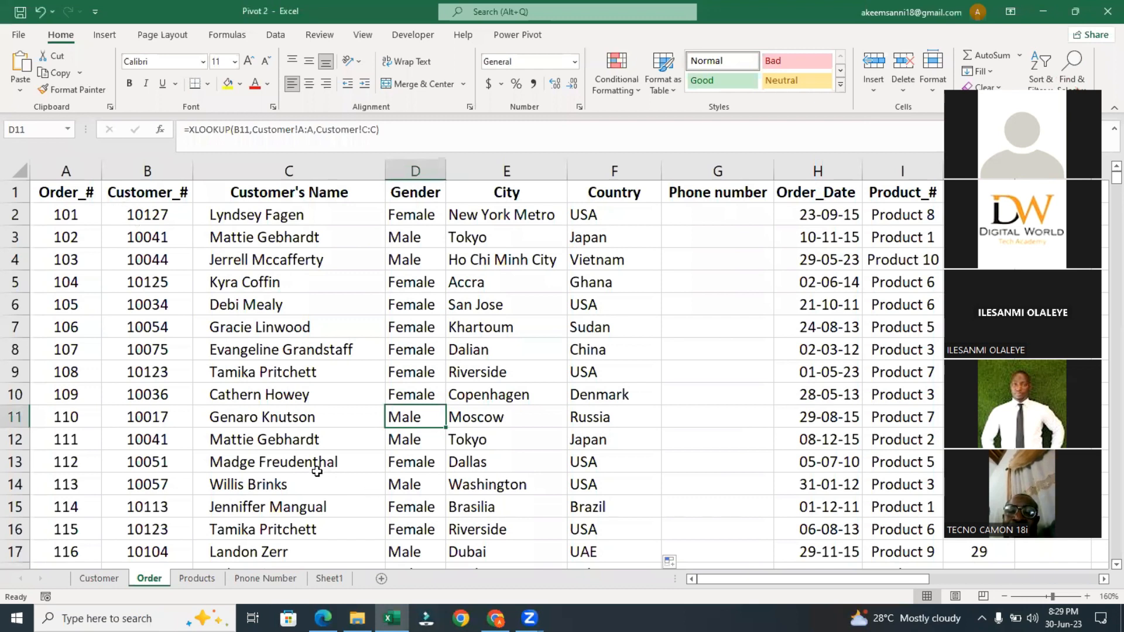
click(147, 215)
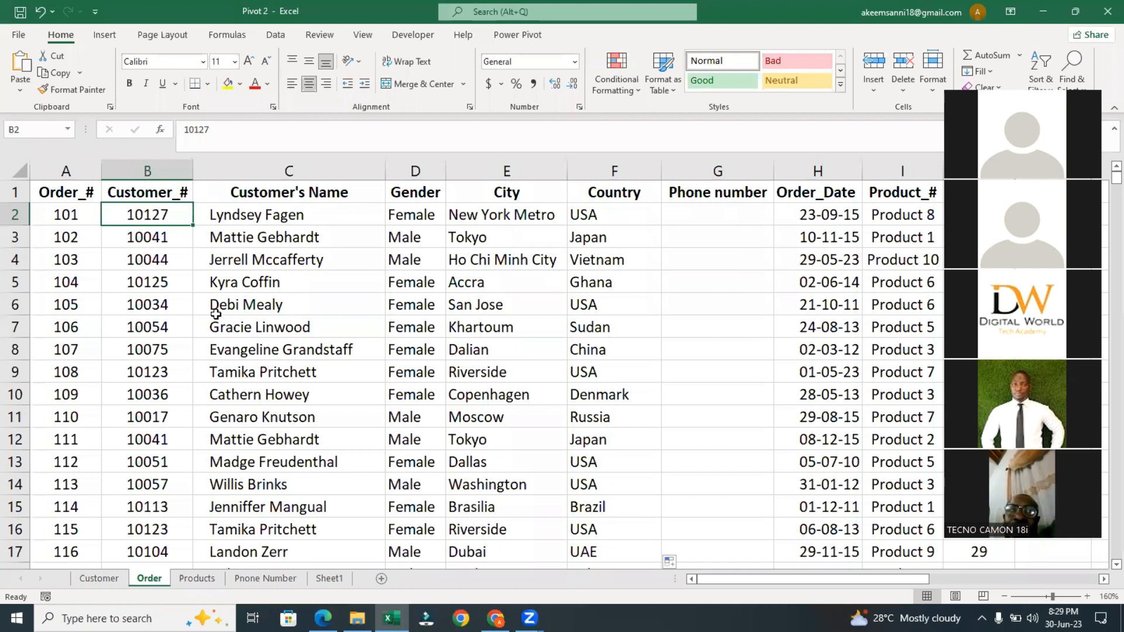
key(ctrl+Page_Up)
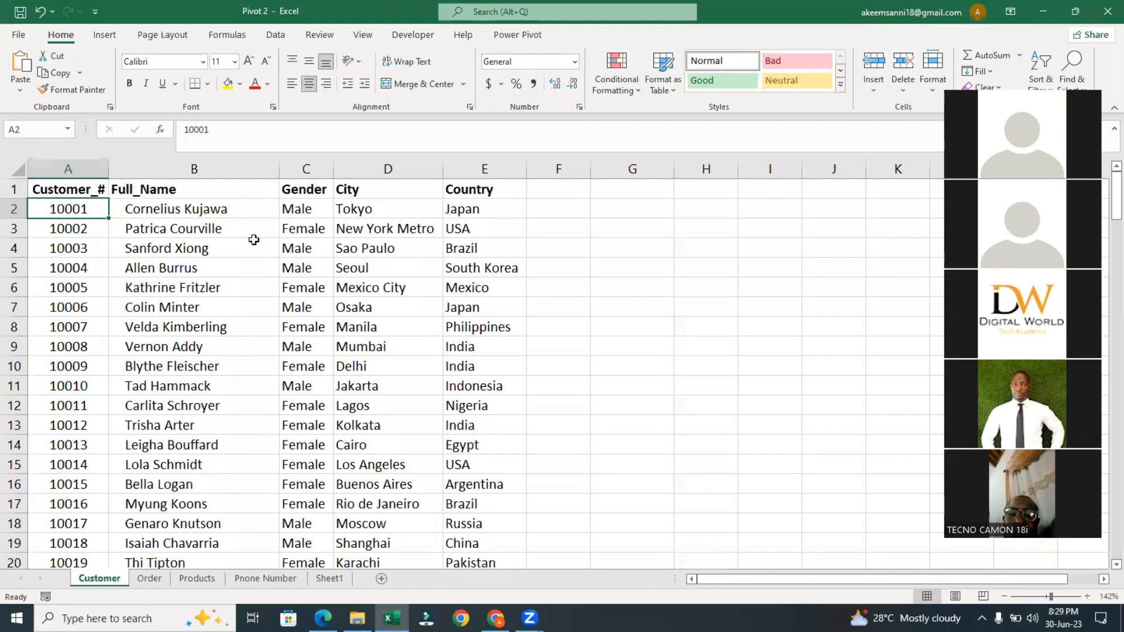
Return to the Order sheet and move it to the end of the workbook, after Sheet1.
key(ctrl+Page_Down)
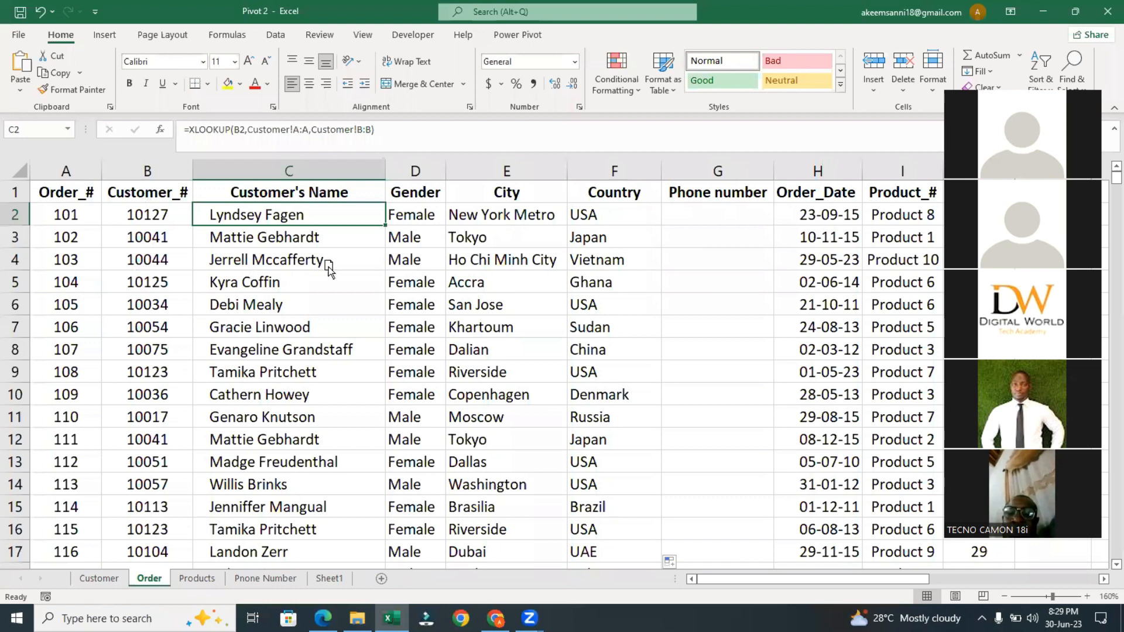
drag(149, 579, 407, 241)
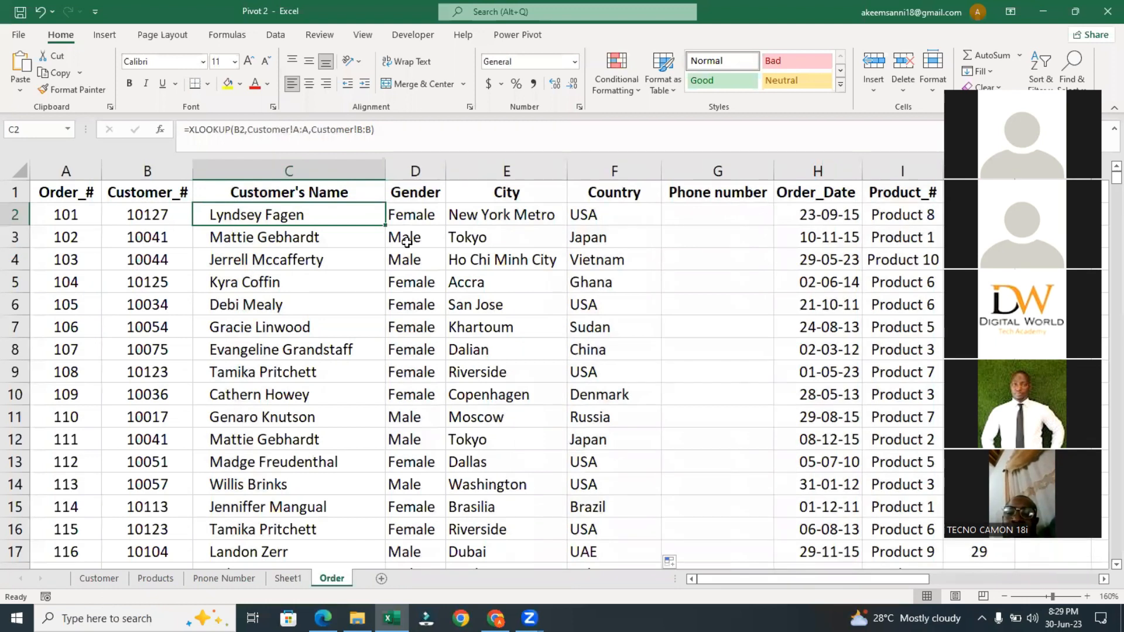